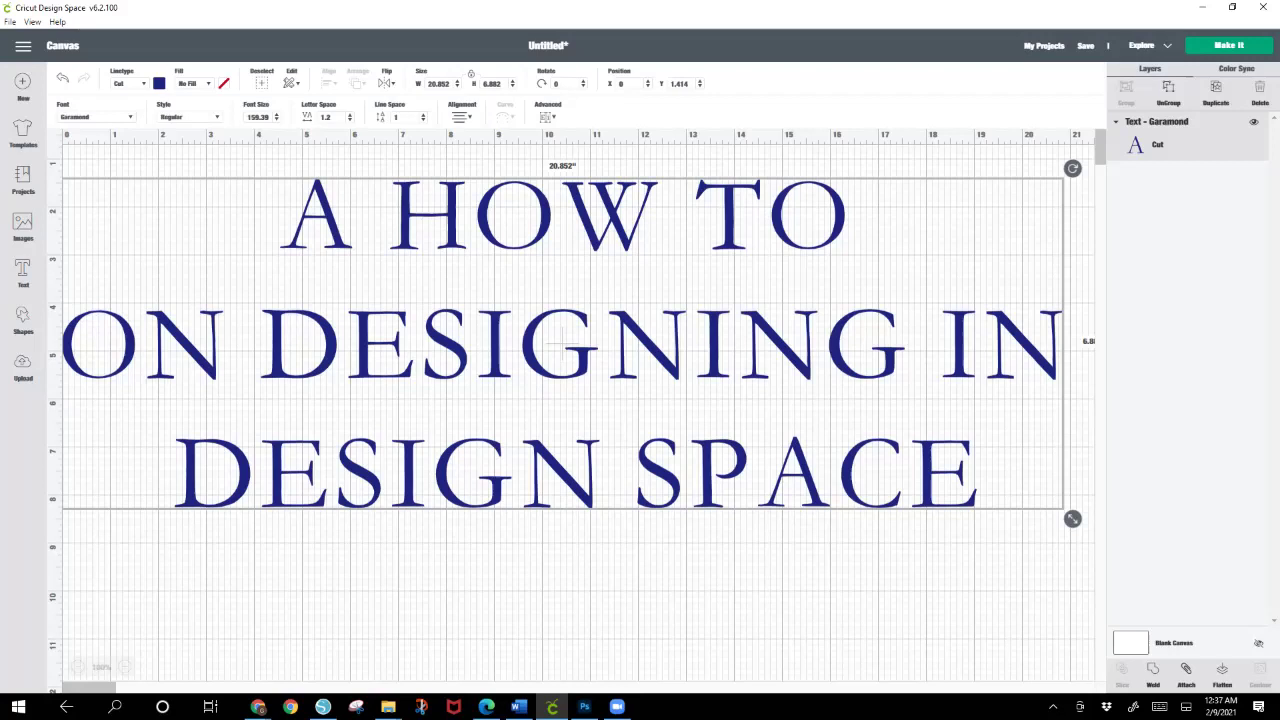
Step: Clear the canvas by deleting the existing three-line "A HOW TO ON DESIGNING IN DESIGN SPACE" text
drag(562, 343, 628, 376)
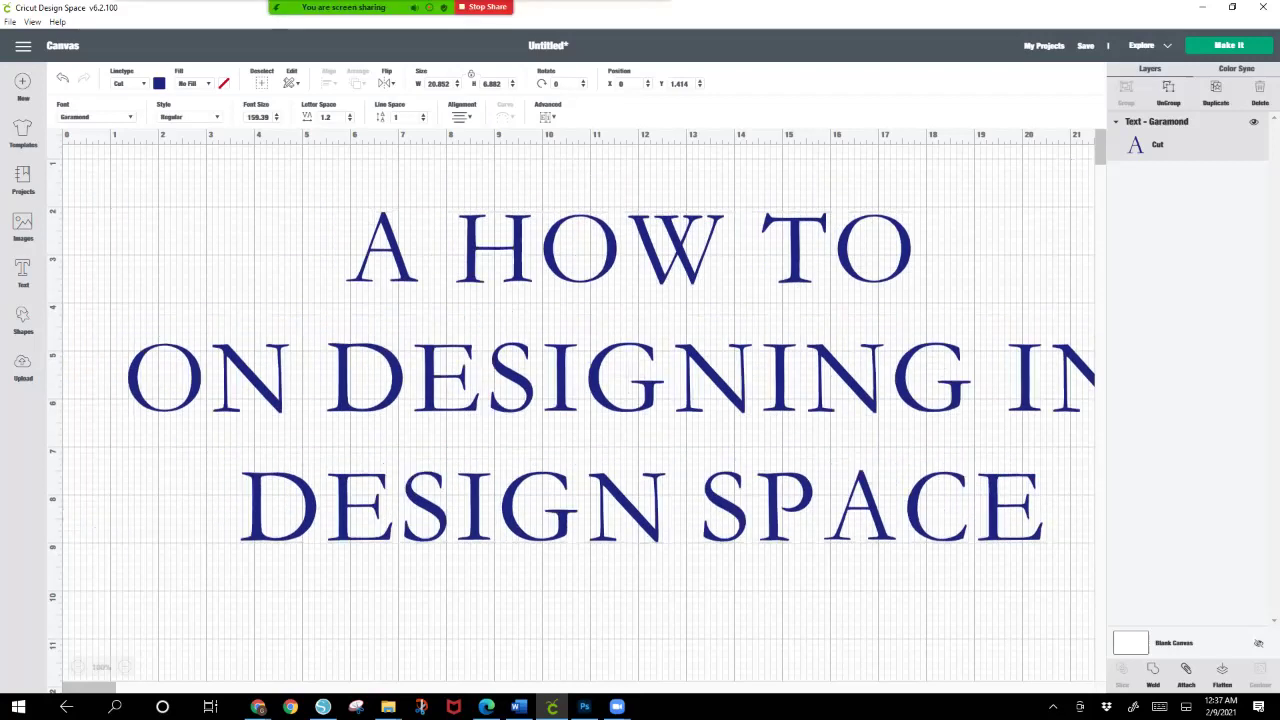
key(ctrl+a)
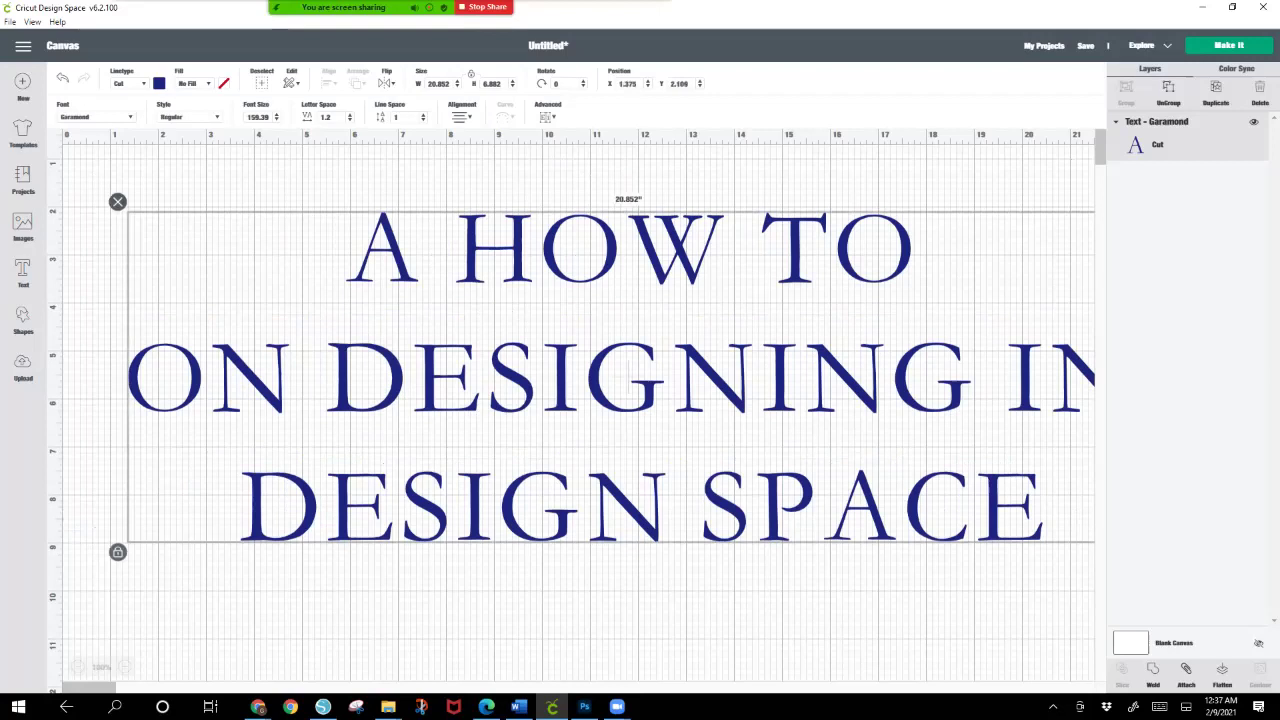
key(Delete)
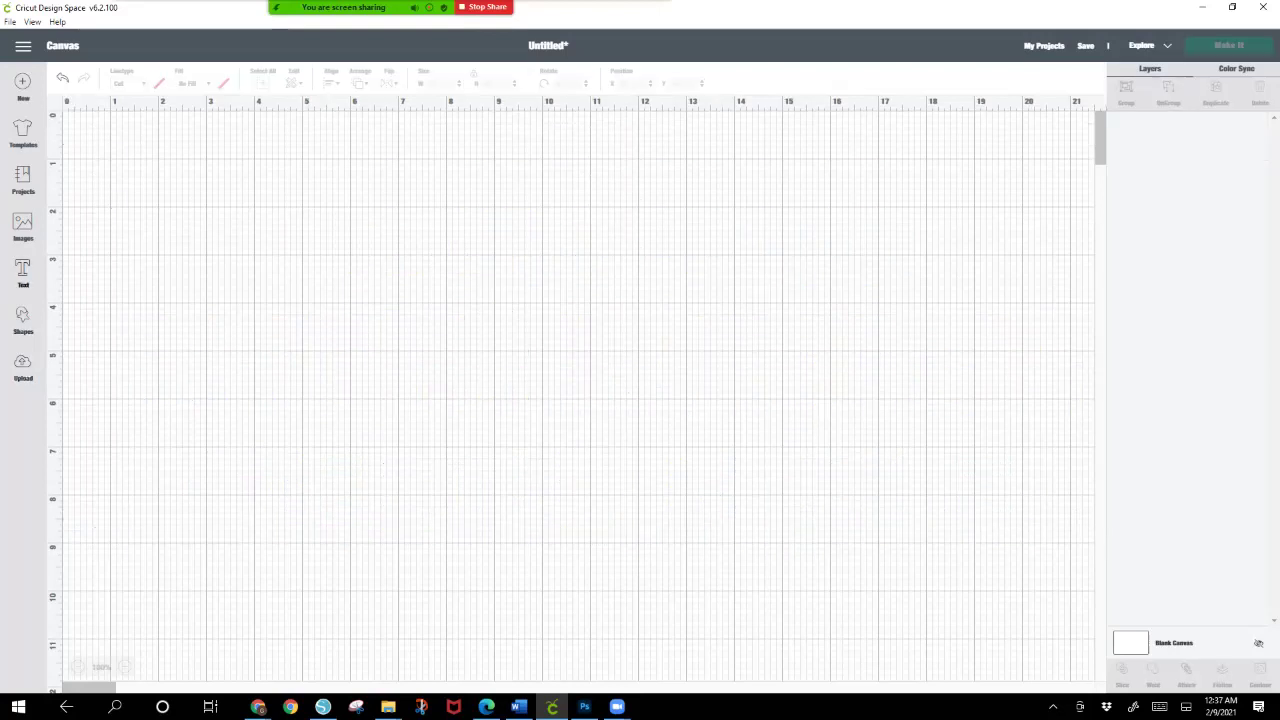
Step: Add a text object reading "My", "HUSBAND", "is" and "DOPE" on four separate lines
click(22, 272)
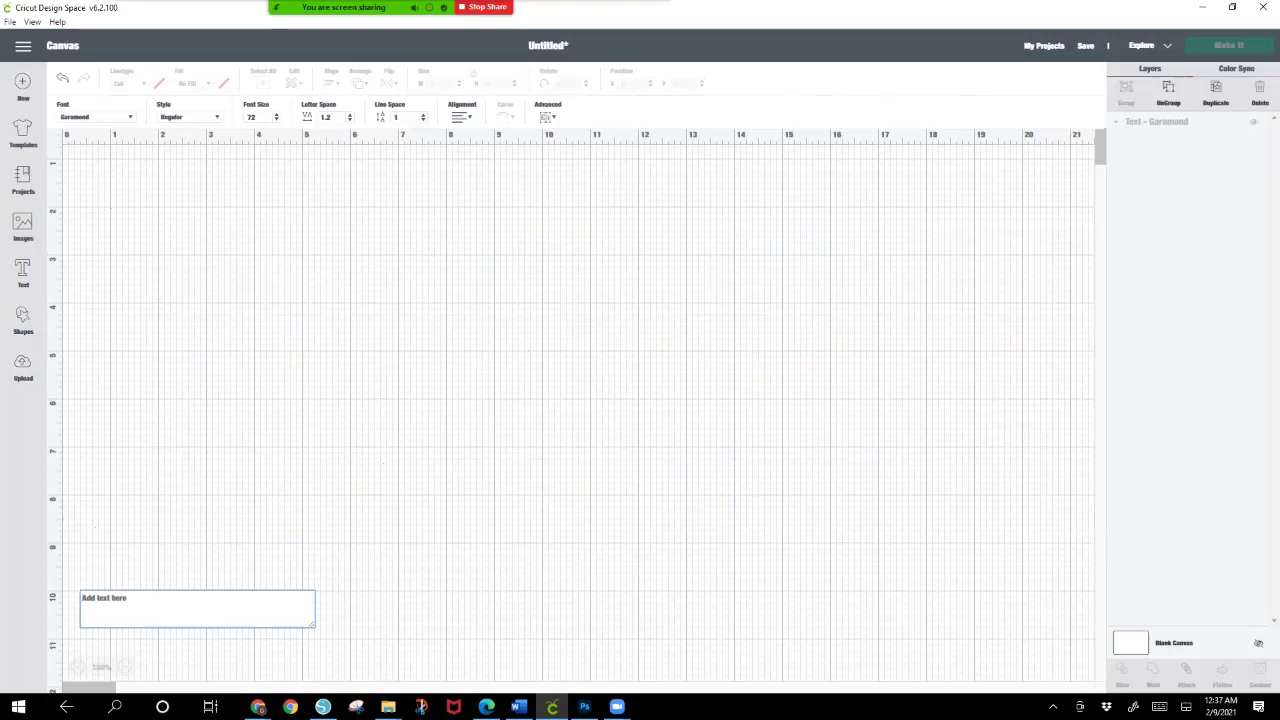
text(My )
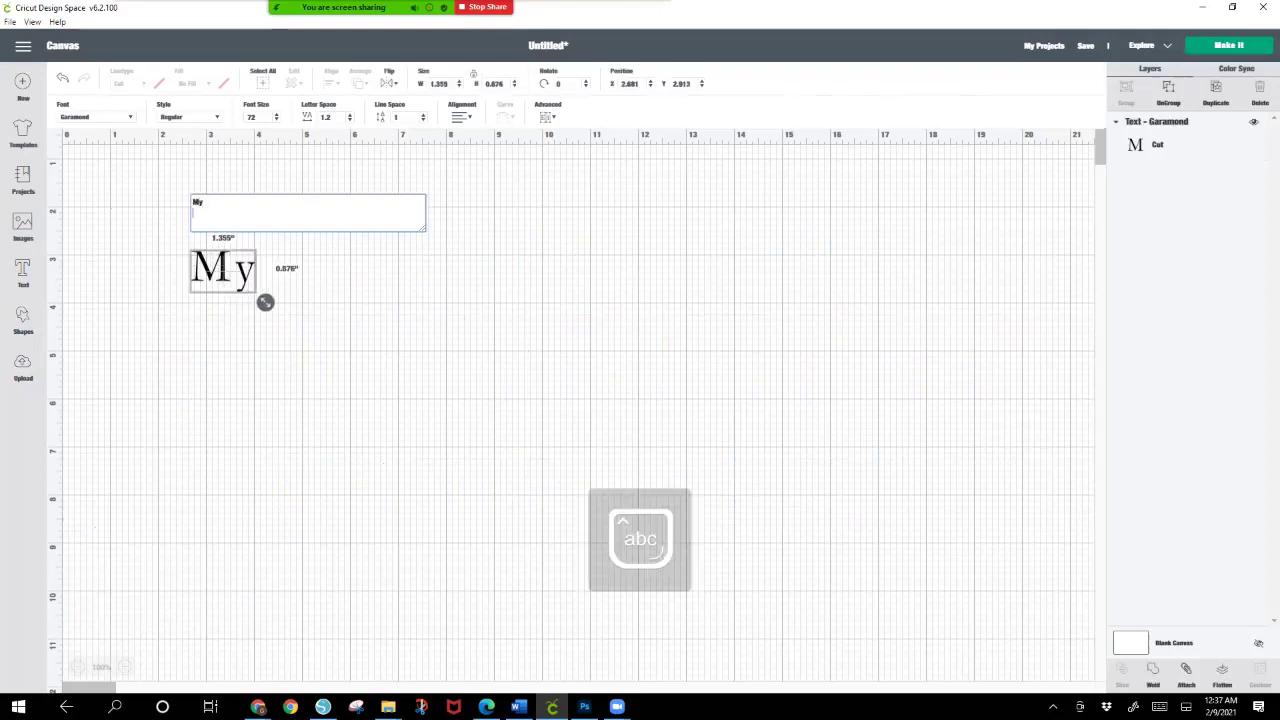
text(HUS)
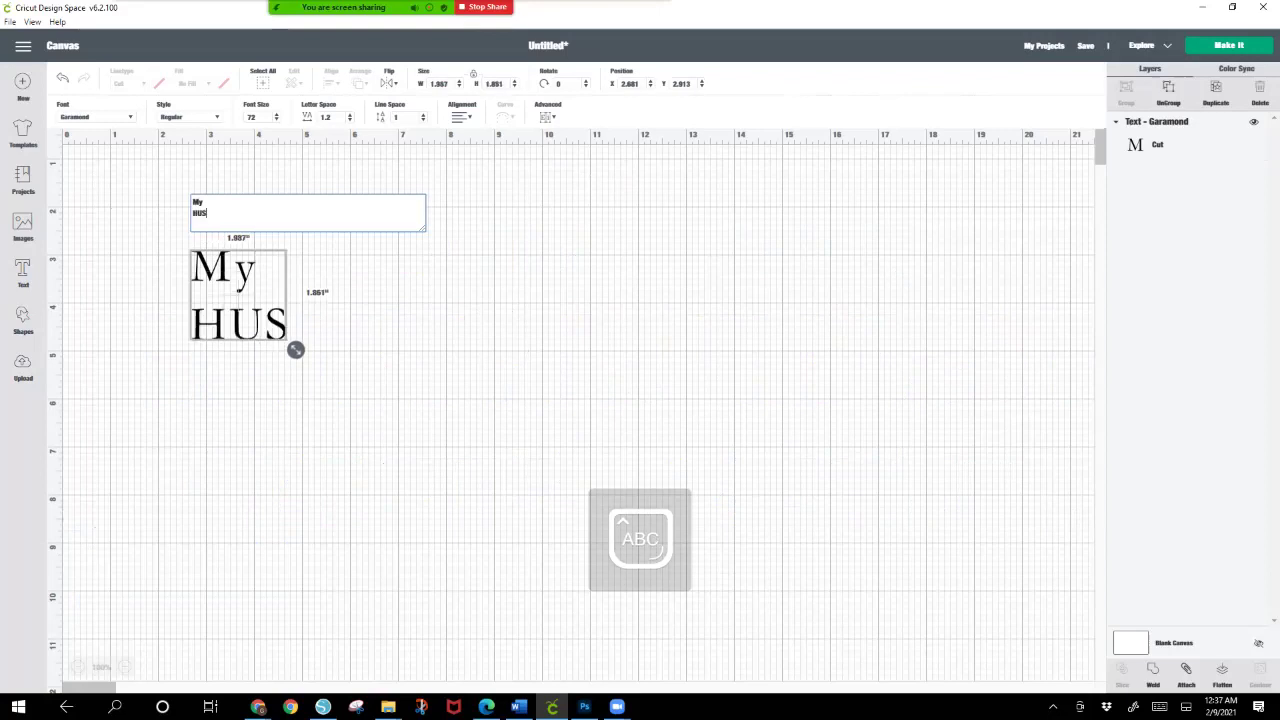
text(BAND)
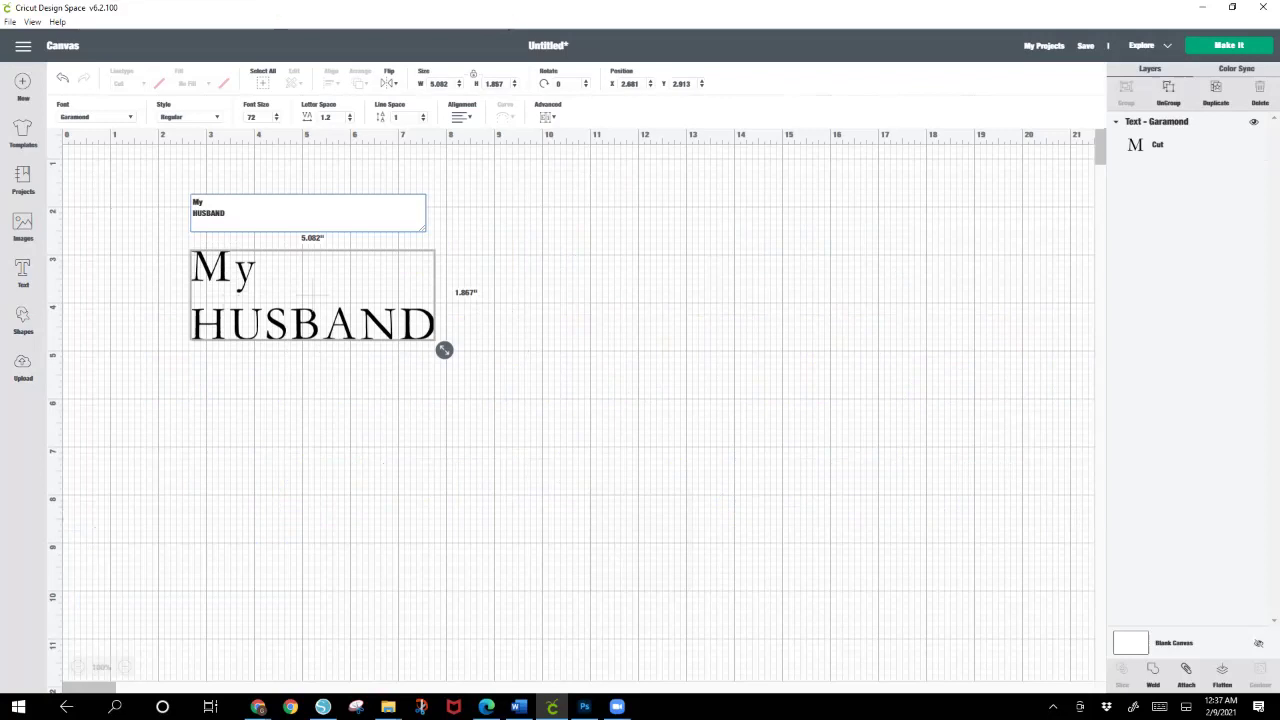
key(Return)
text(is)
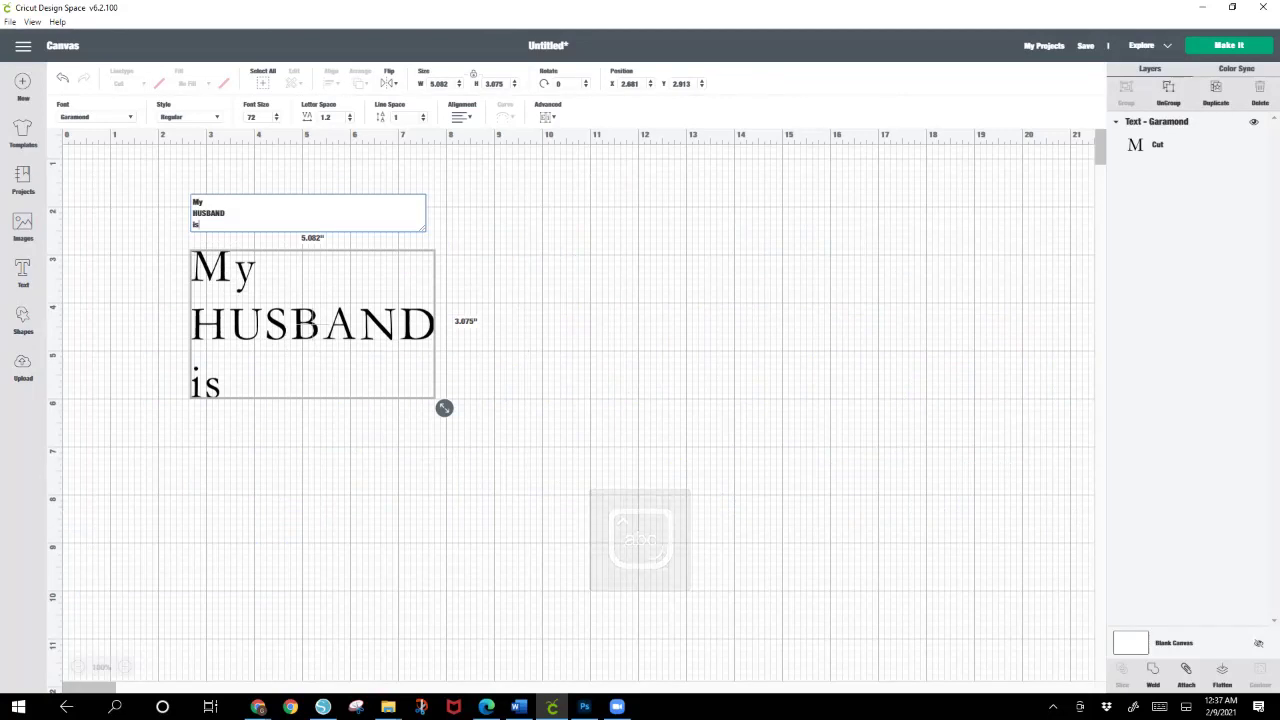
key(Return)
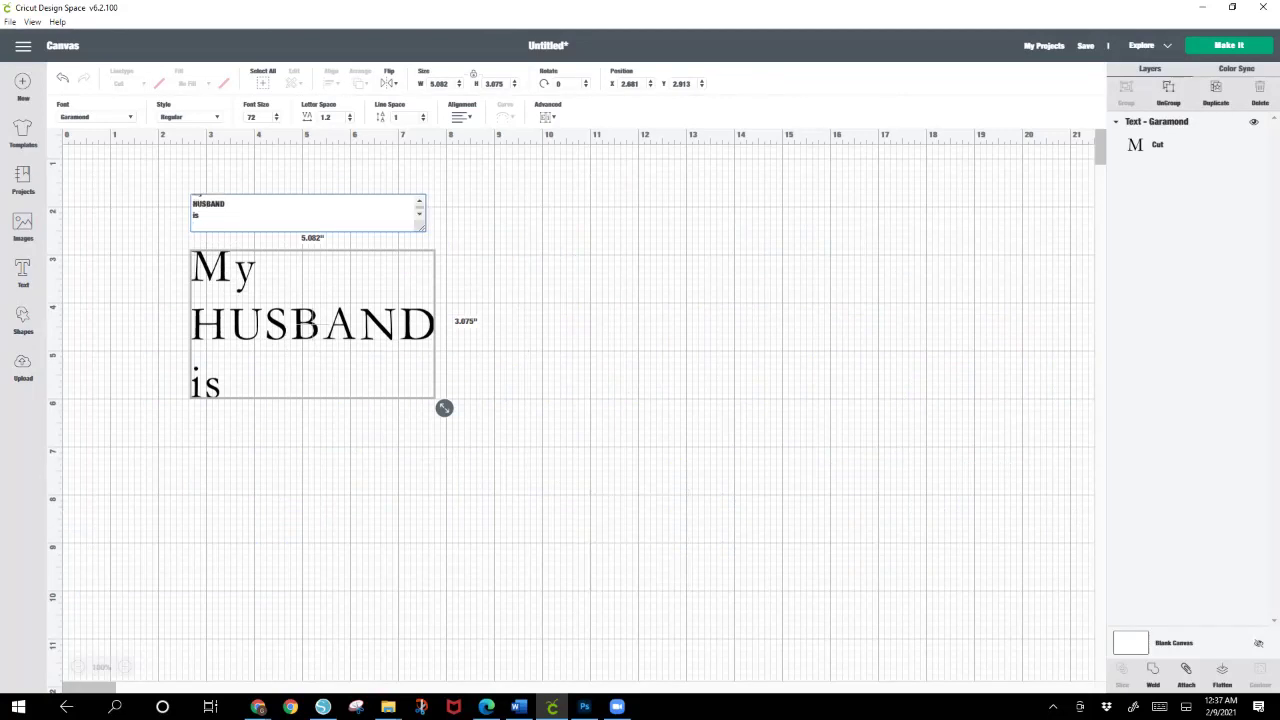
text(DOPE)
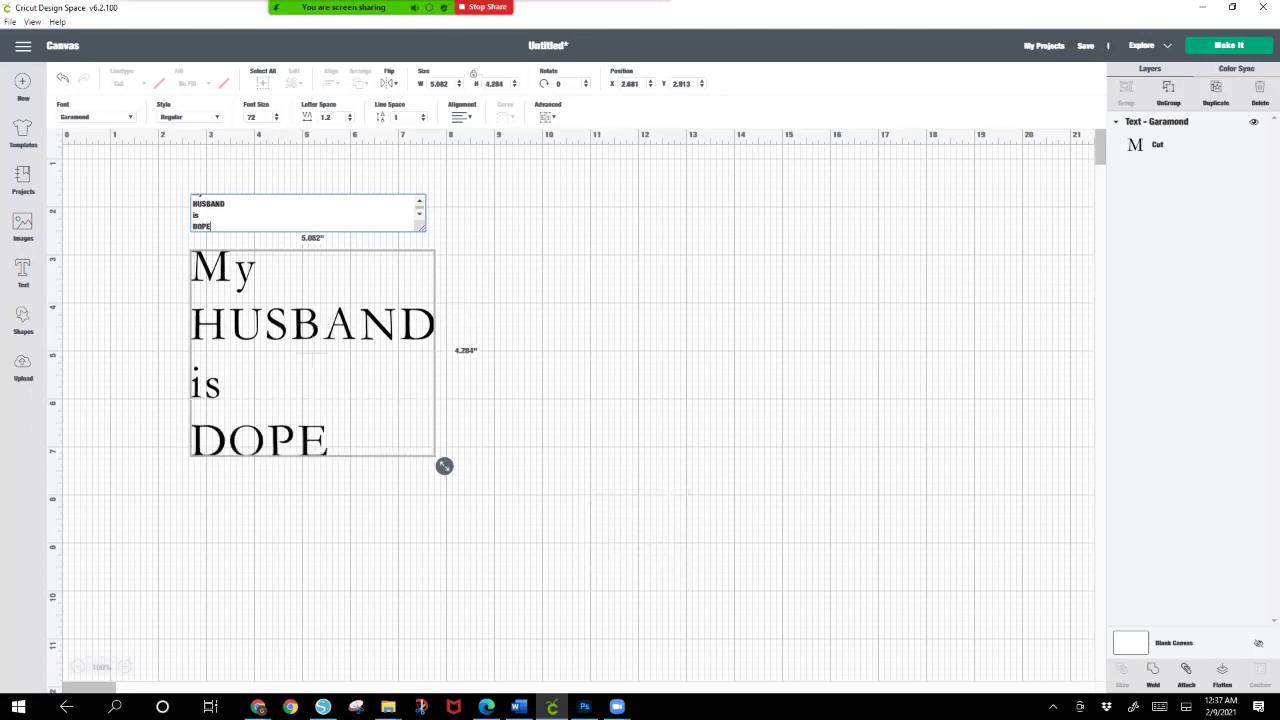
key(Escape)
Step: Enlarge the four-line text to about 6.37 in wide and move it to about X 10.9, Y 2.3
drag(300, 440, 504, 412)
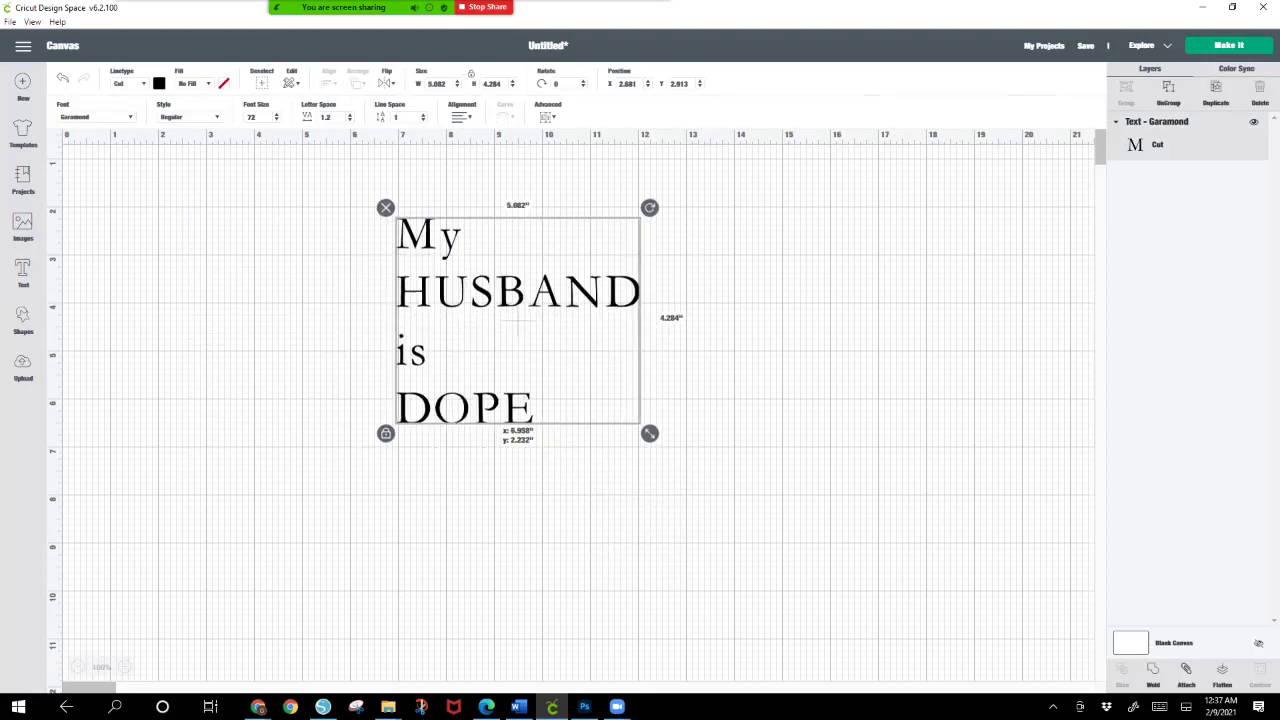
drag(649, 432, 711, 486)
drag(549, 470, 740, 473)
drag(741, 351, 740, 350)
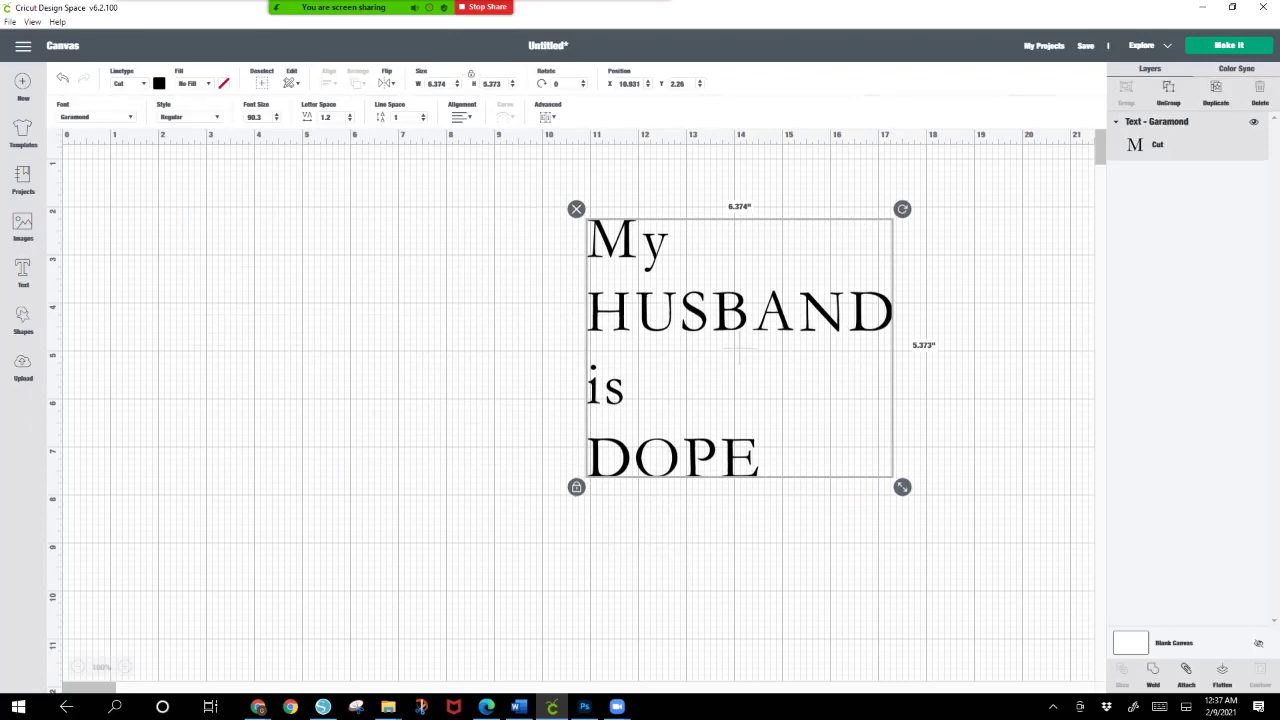
Step: Ungroup the four-line text to lines so each line can be selected separately
click(547, 117)
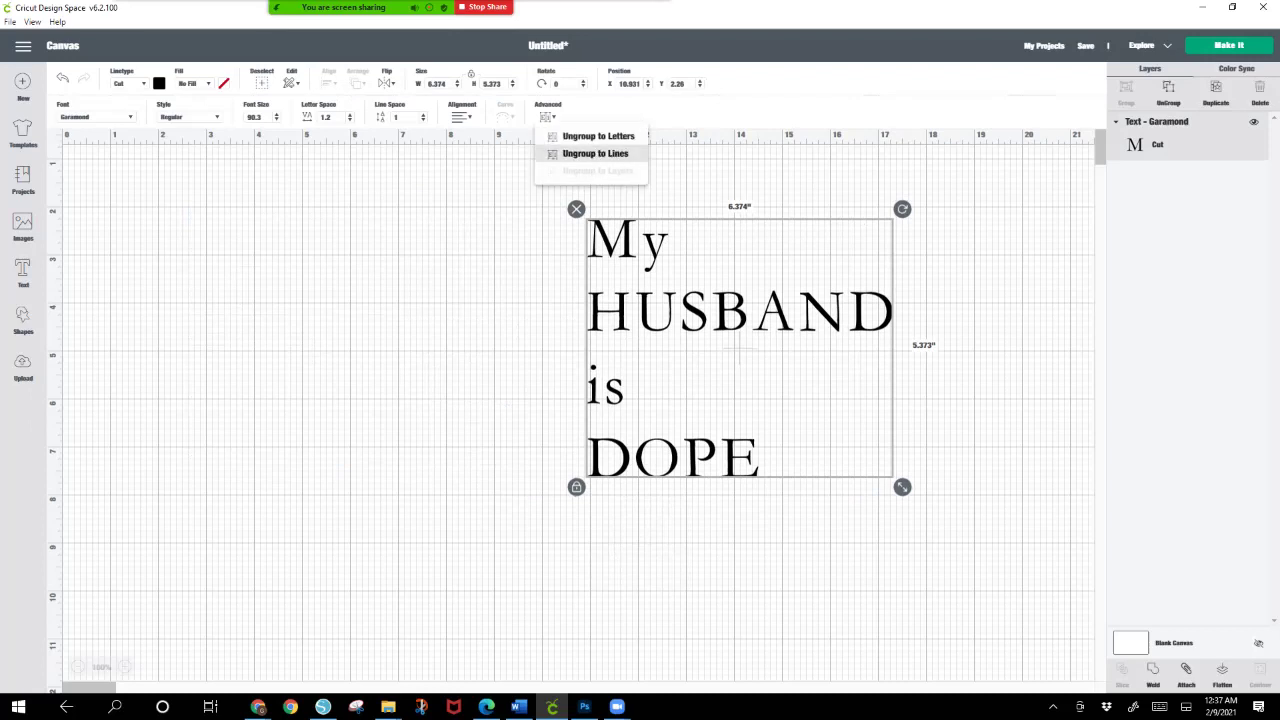
click(595, 153)
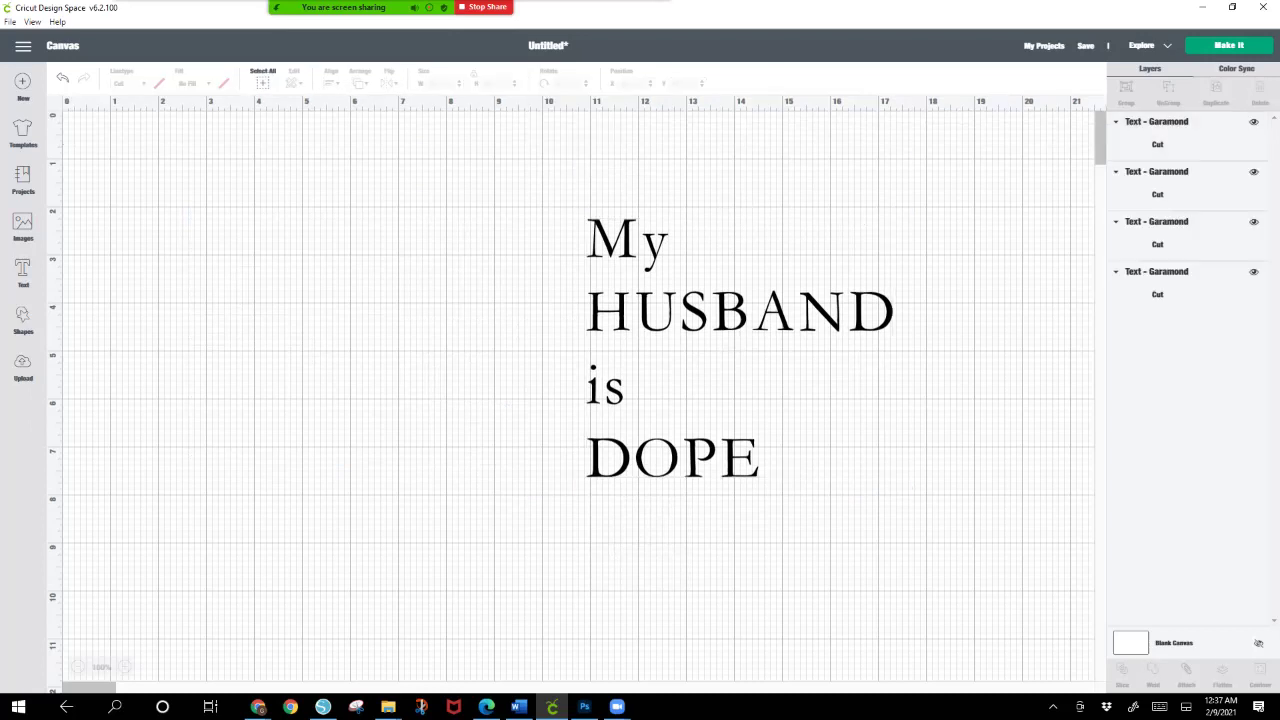
click(626, 242)
click(738, 309)
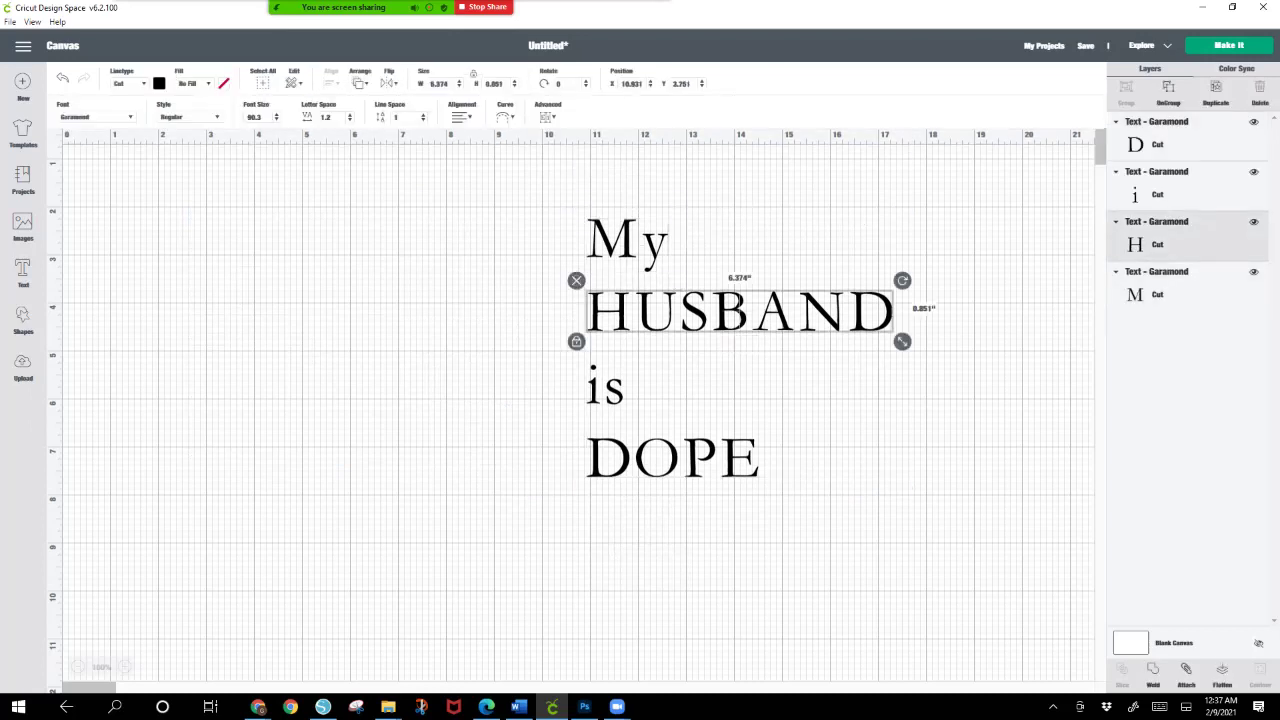
Step: Change the font of "My" to Augustha and move the word away from the other lines
click(628, 245)
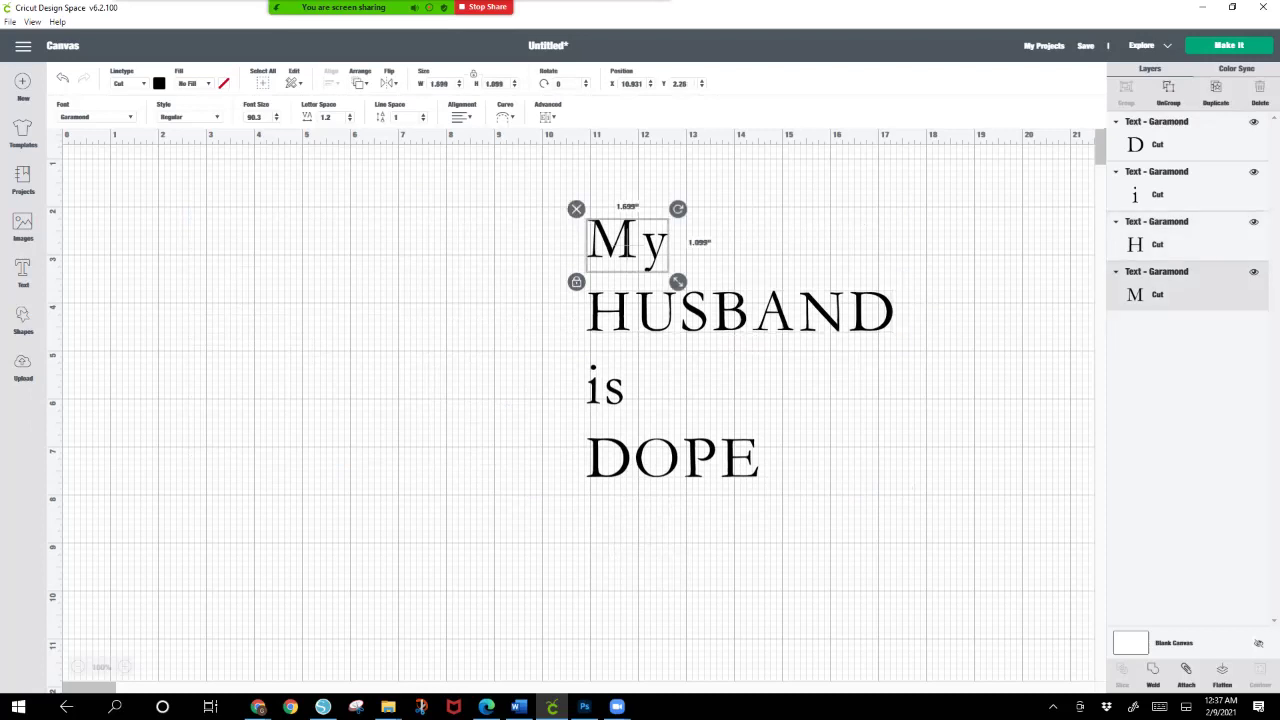
click(95, 117)
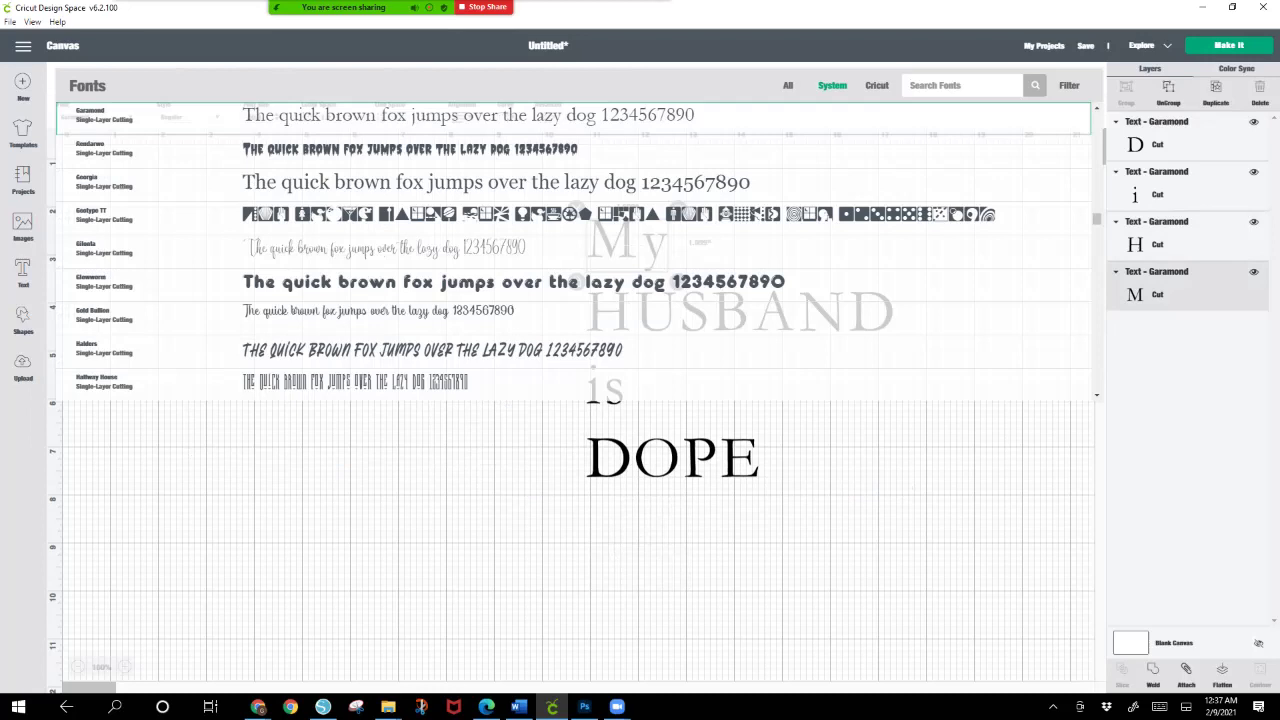
text(AUG)
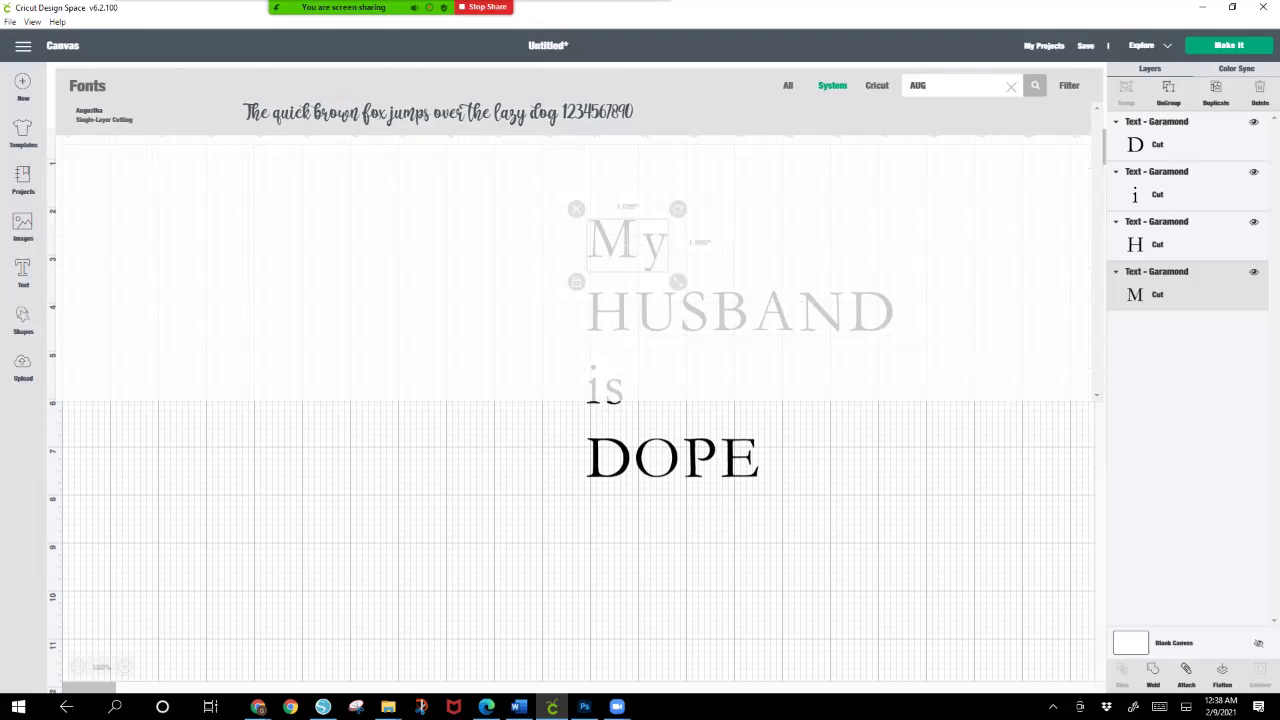
click(438, 113)
drag(631, 295, 466, 225)
Step: Change the font of "is" to Augustha and place the word just beneath "My"
drag(605, 387, 368, 325)
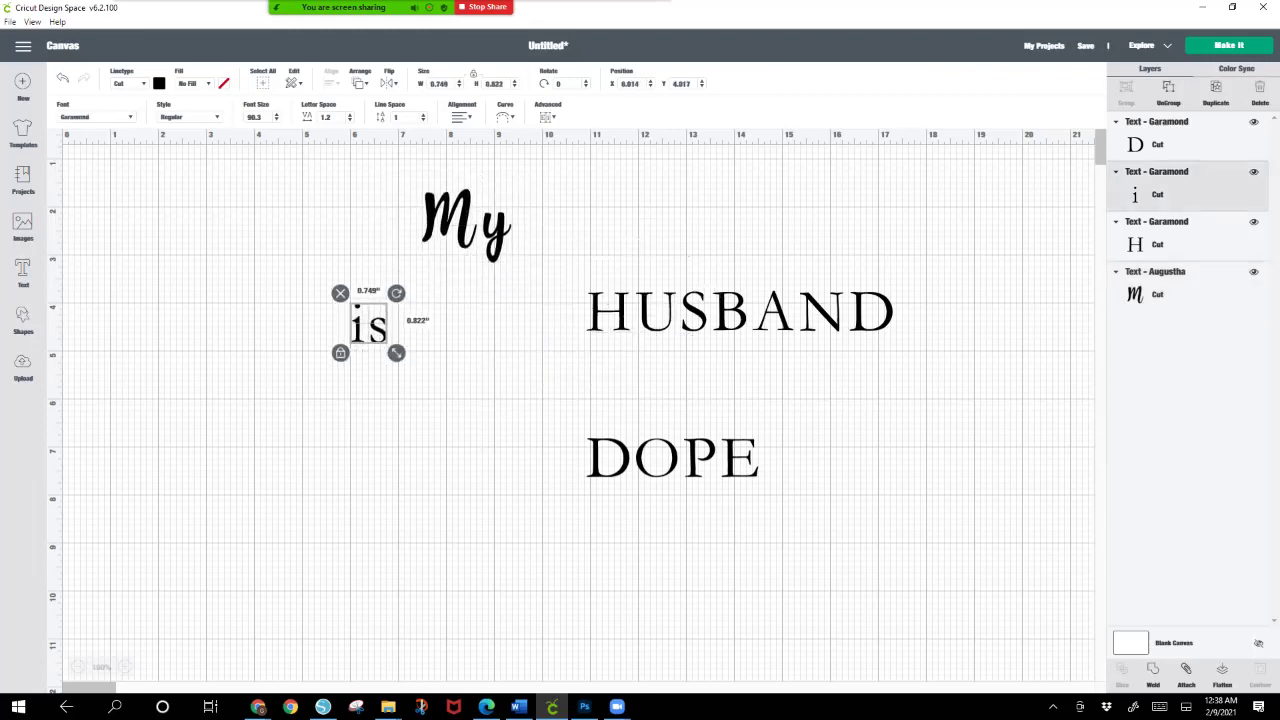
click(96, 117)
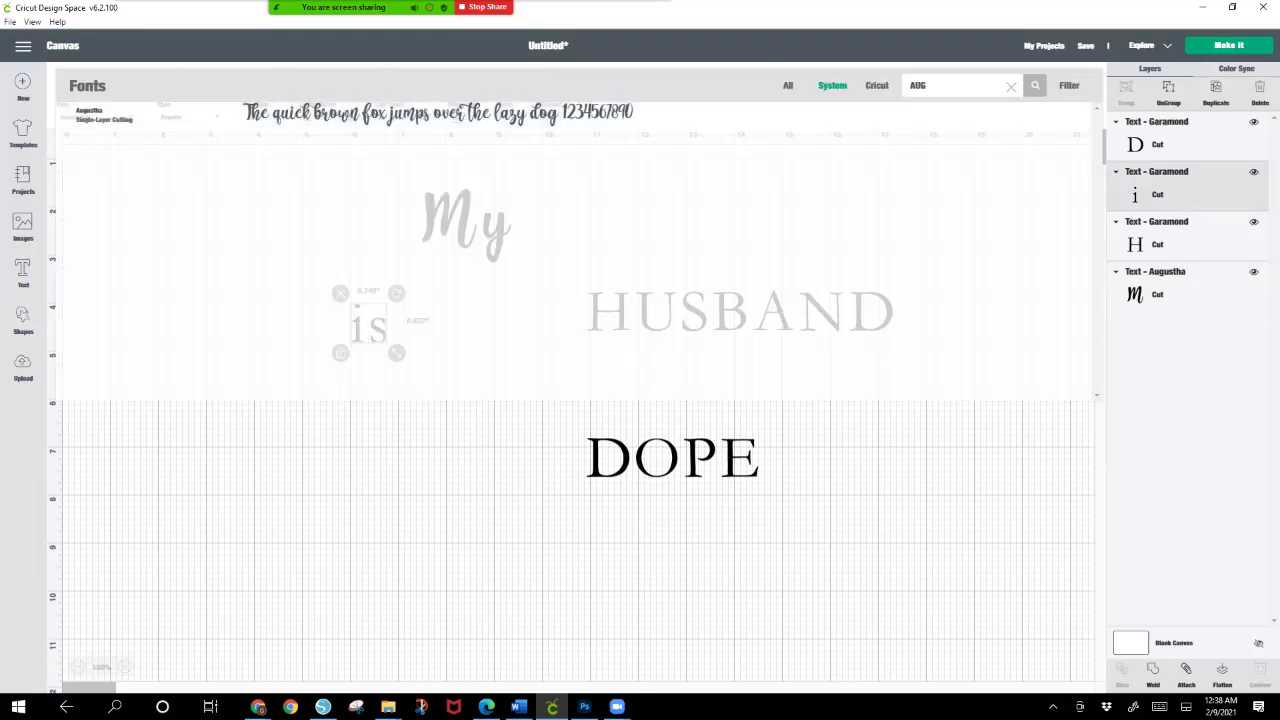
click(100, 114)
key(Escape)
drag(372, 380, 458, 298)
Step: Search the fonts for BOSS BABY and apply the Boss Baby font to "HUSBAND"
click(740, 312)
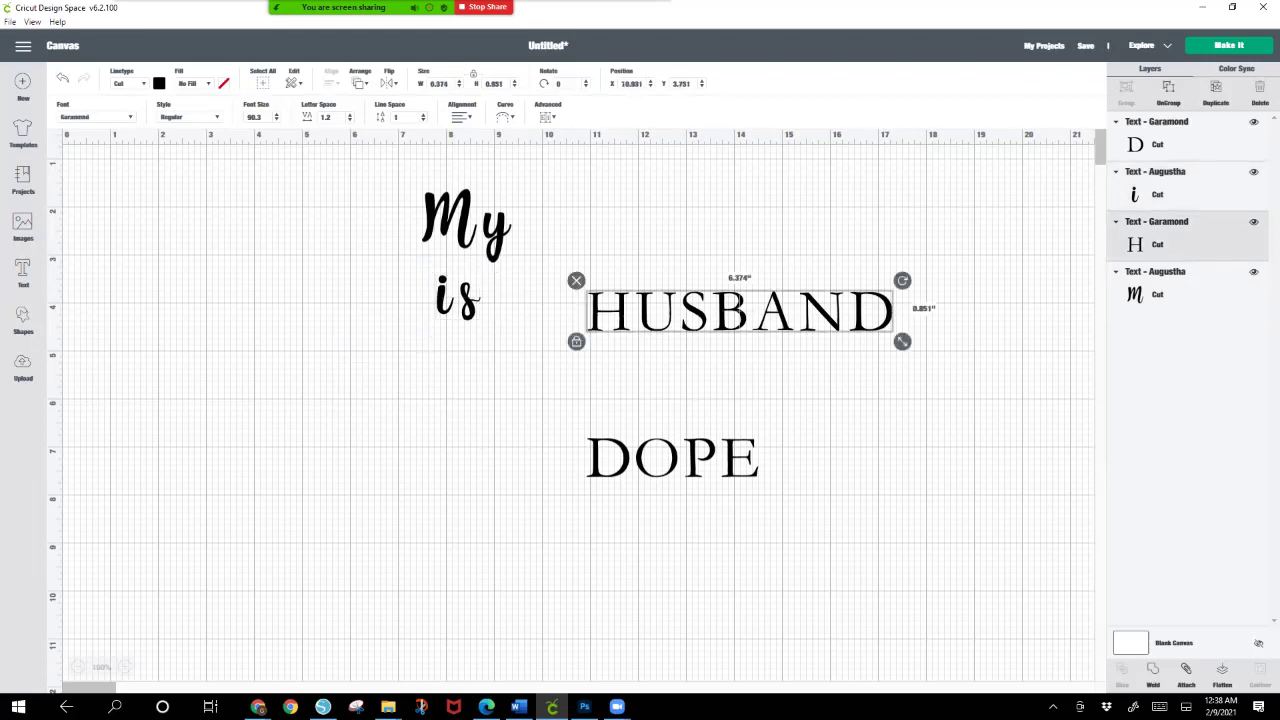
click(96, 117)
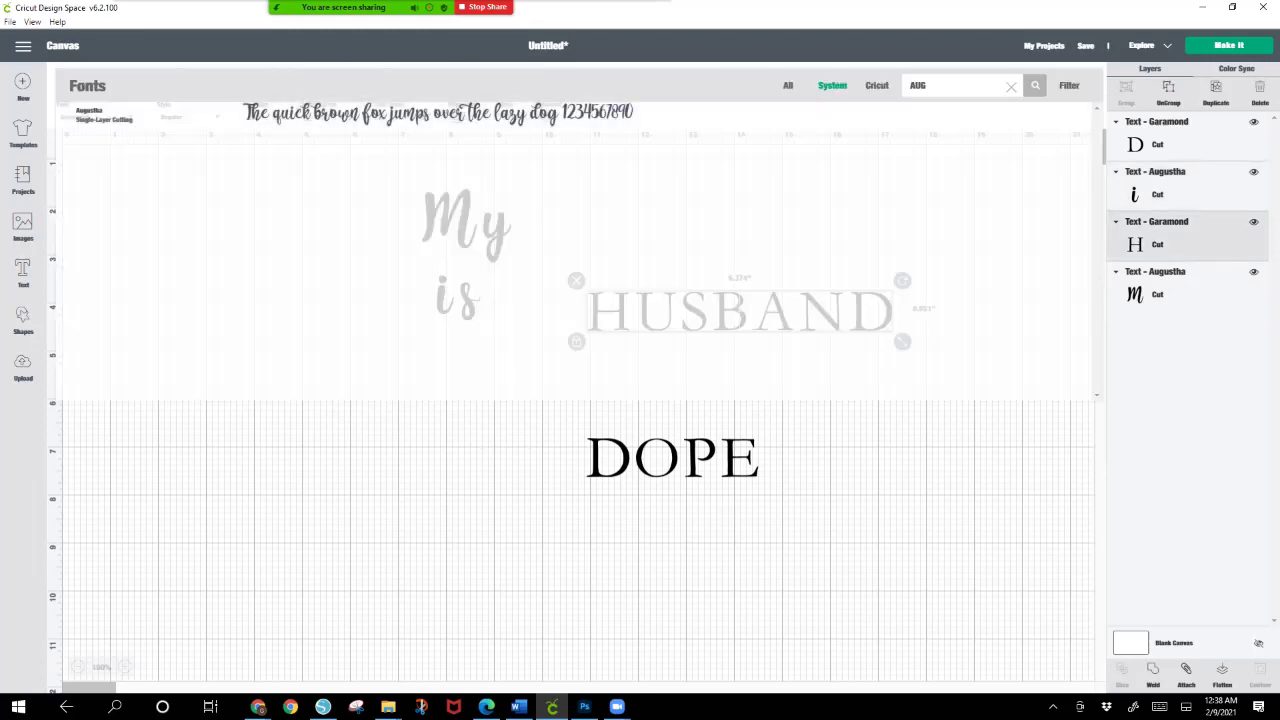
key(BackSpace)
key(BackSpace)
key(BackSpace)
text(BOSS BABY)
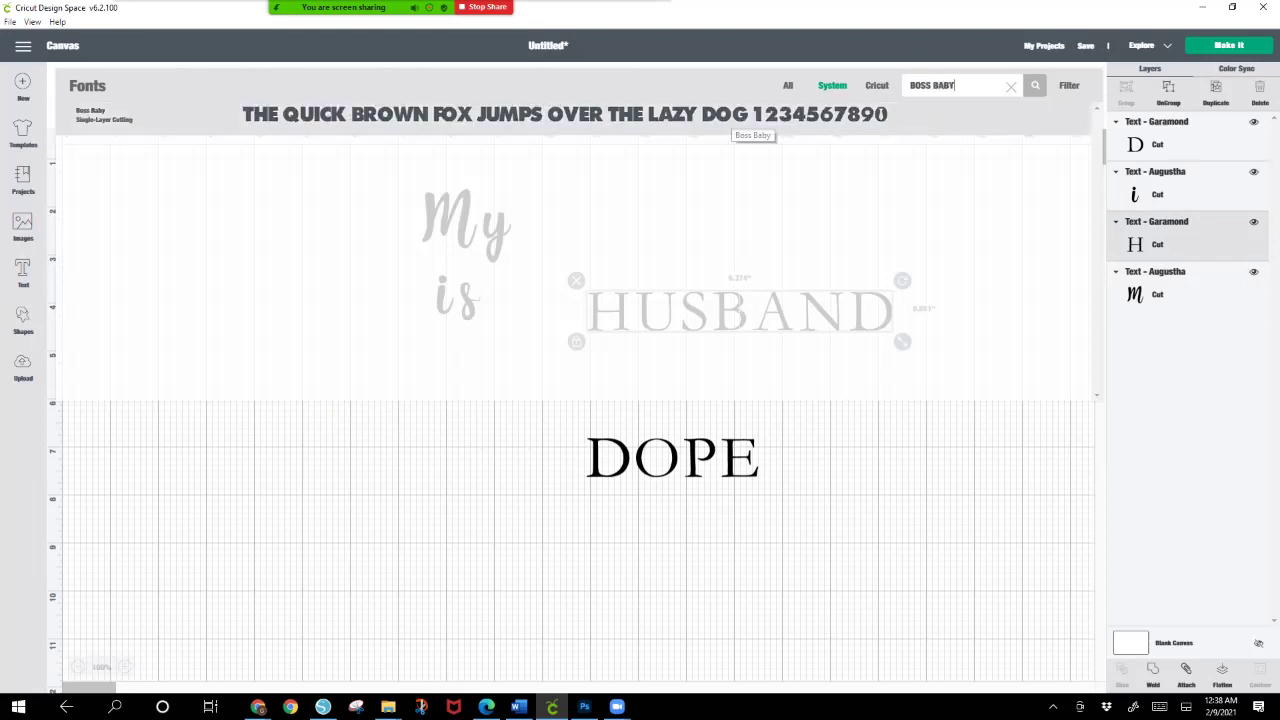
click(745, 118)
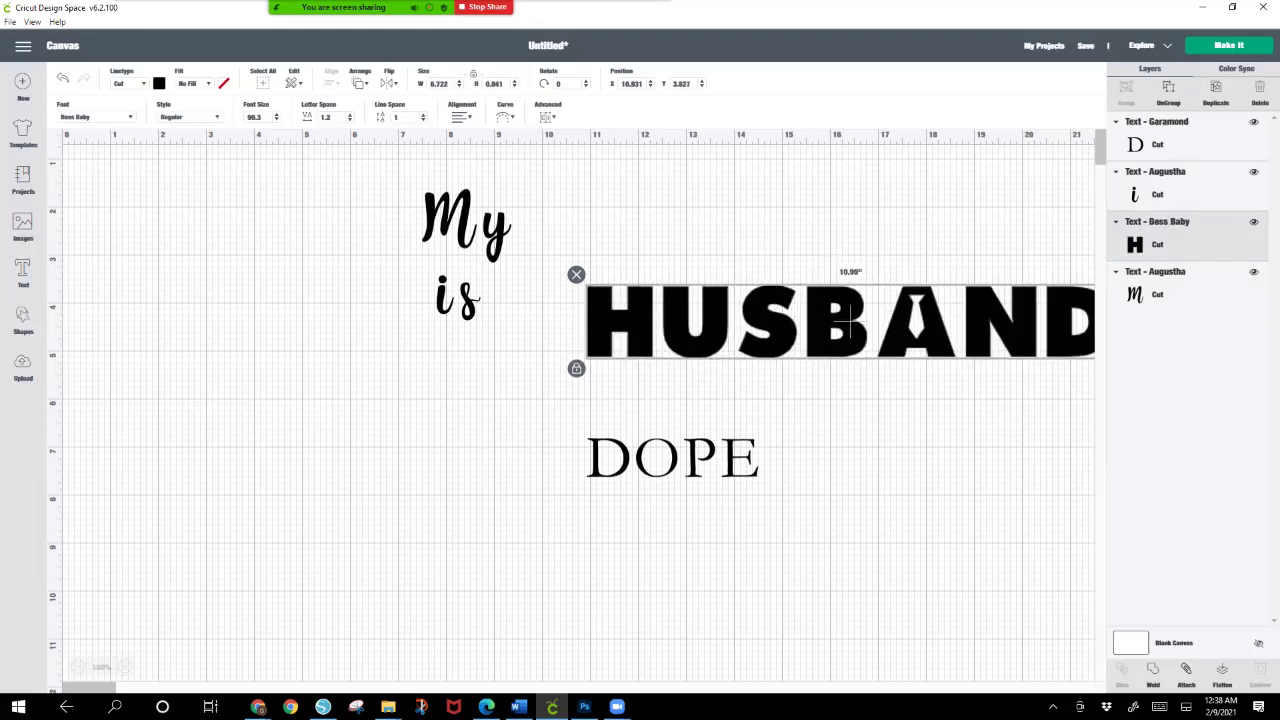
Step: Move "HUSBAND" below the script words and scale it to about 10 in wide
drag(848, 318, 498, 356)
drag(775, 408, 726, 400)
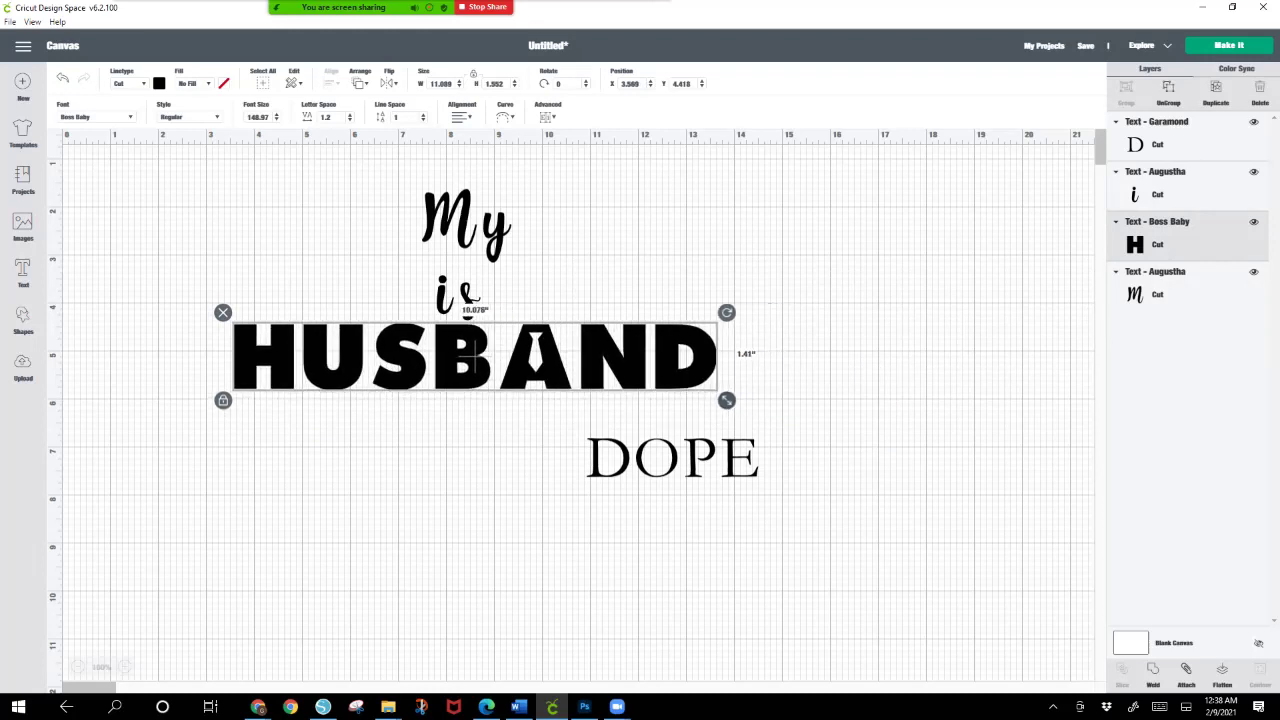
drag(476, 358, 549, 370)
Step: Enlarge "DOPE" to about 7.44 in wide and move it below "HUSBAND", offset to about X 11.1, Y 8.7
drag(670, 458, 504, 471)
drag(601, 500, 752, 534)
drag(586, 479, 500, 490)
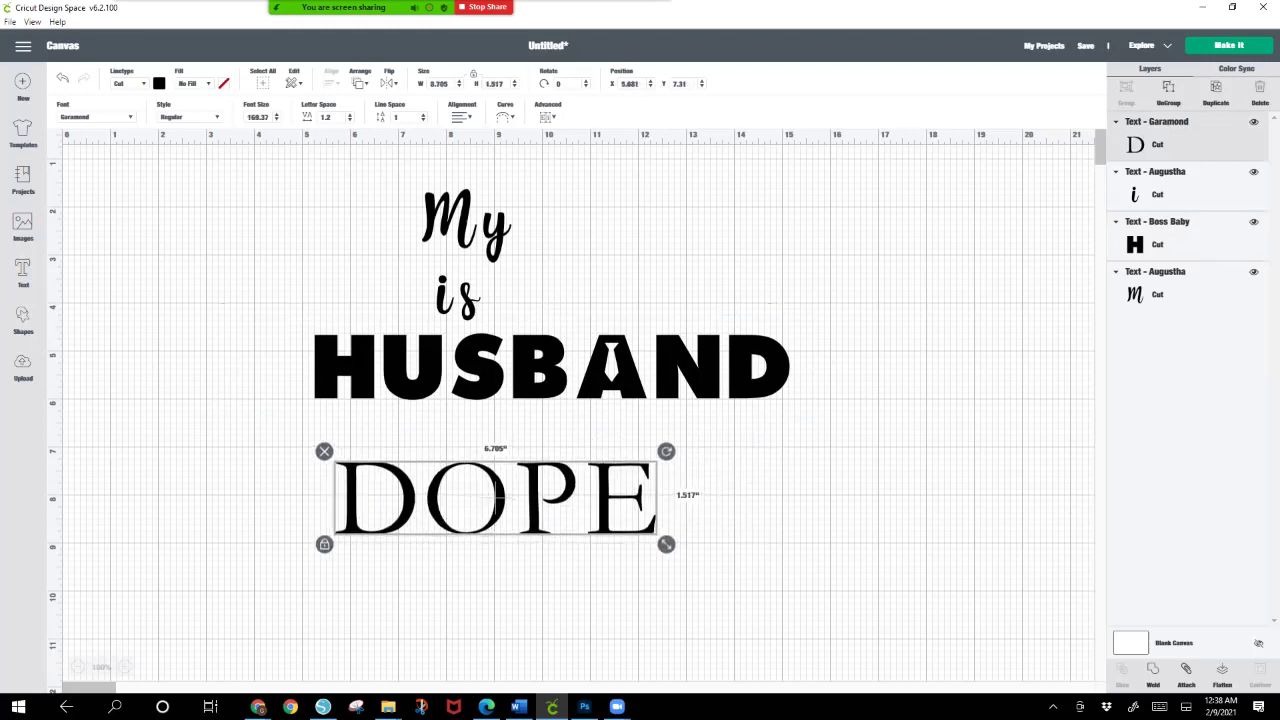
drag(666, 544, 701, 552)
drag(513, 501, 778, 565)
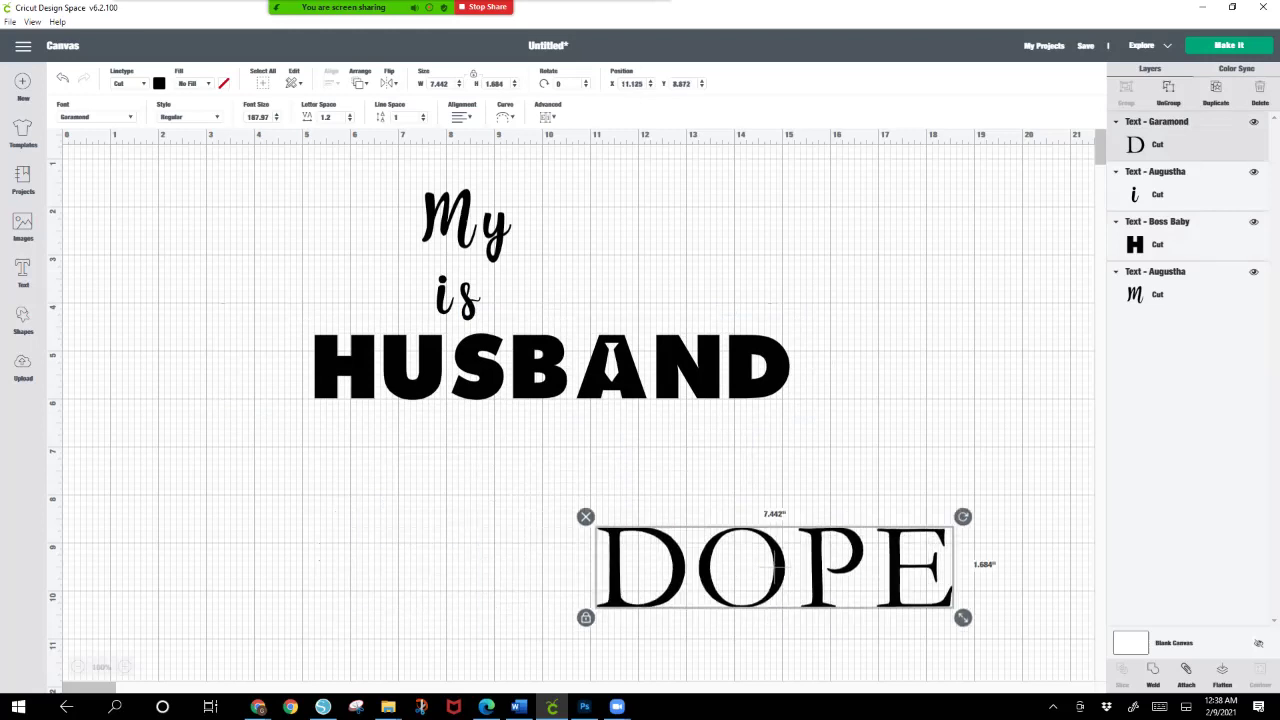
Step: Hide the "DOPE" and "HUSBAND" layers and move "is" and "My" apart, side by side
click(1253, 121)
click(1253, 221)
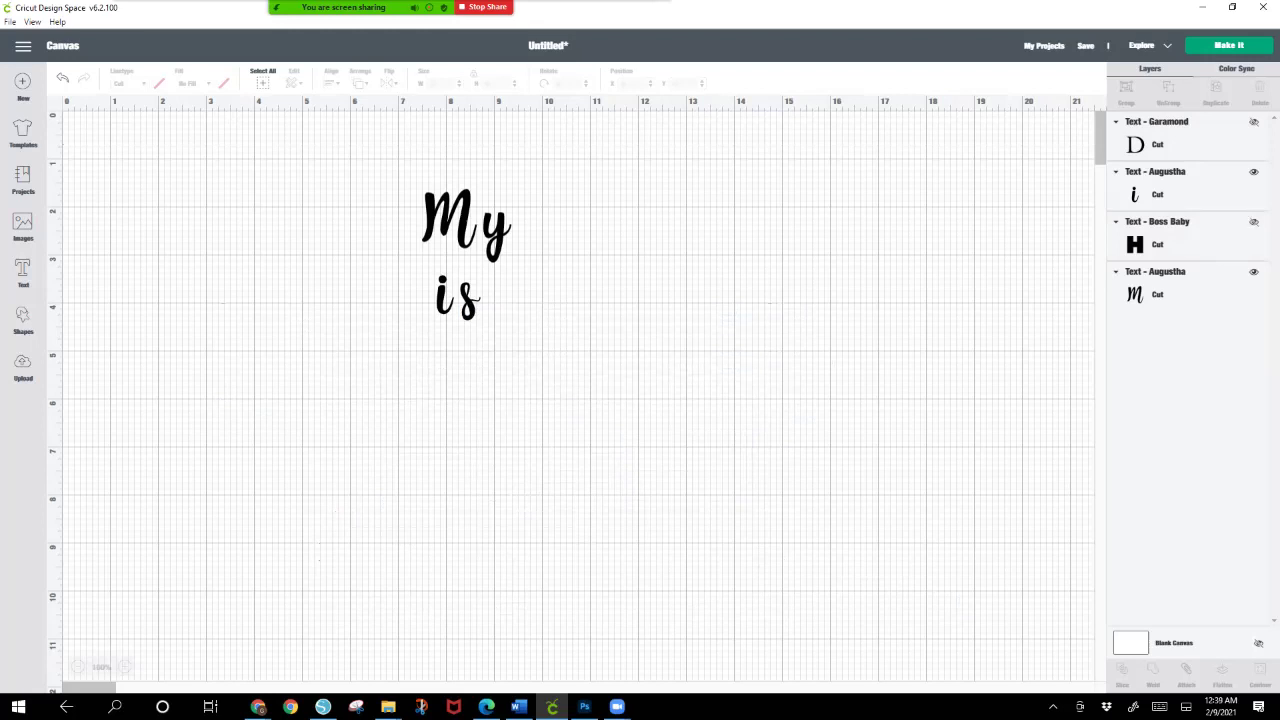
drag(458, 297, 608, 233)
drag(466, 225, 486, 266)
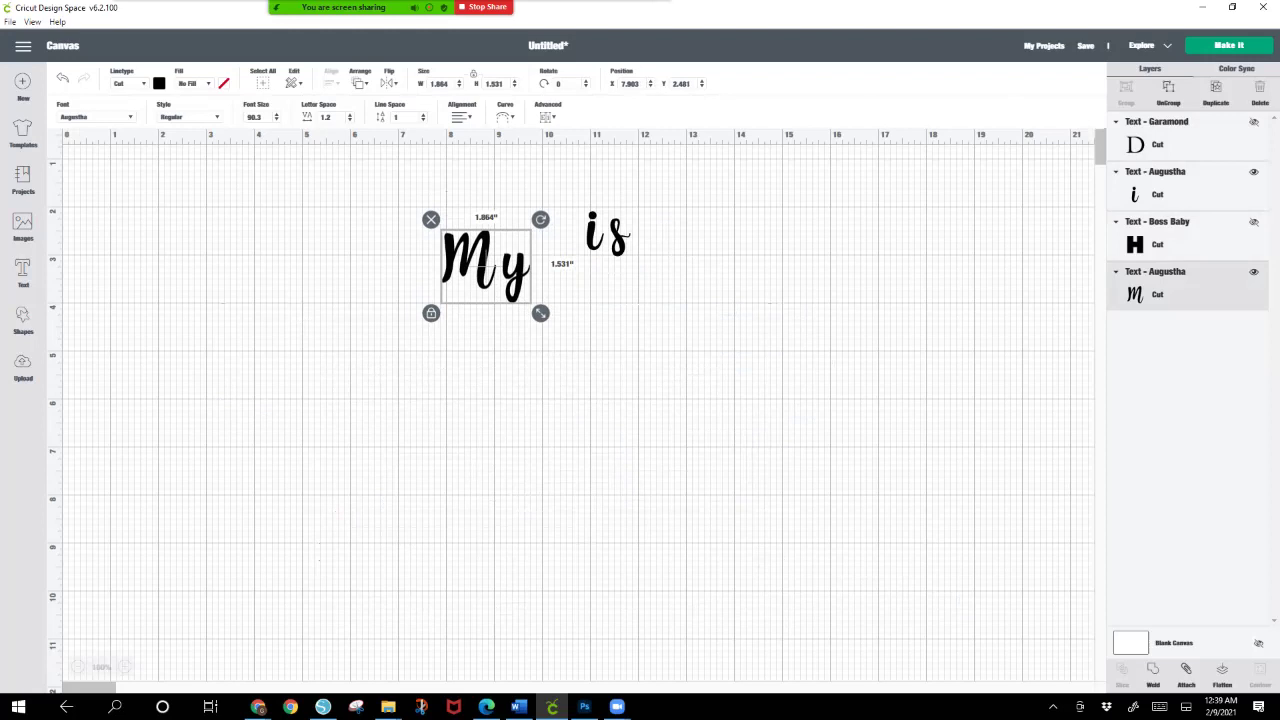
Step: Ungroup "My" into single letters and move the "y" against the "M" so the script connects
key(ctrl+shift+g)
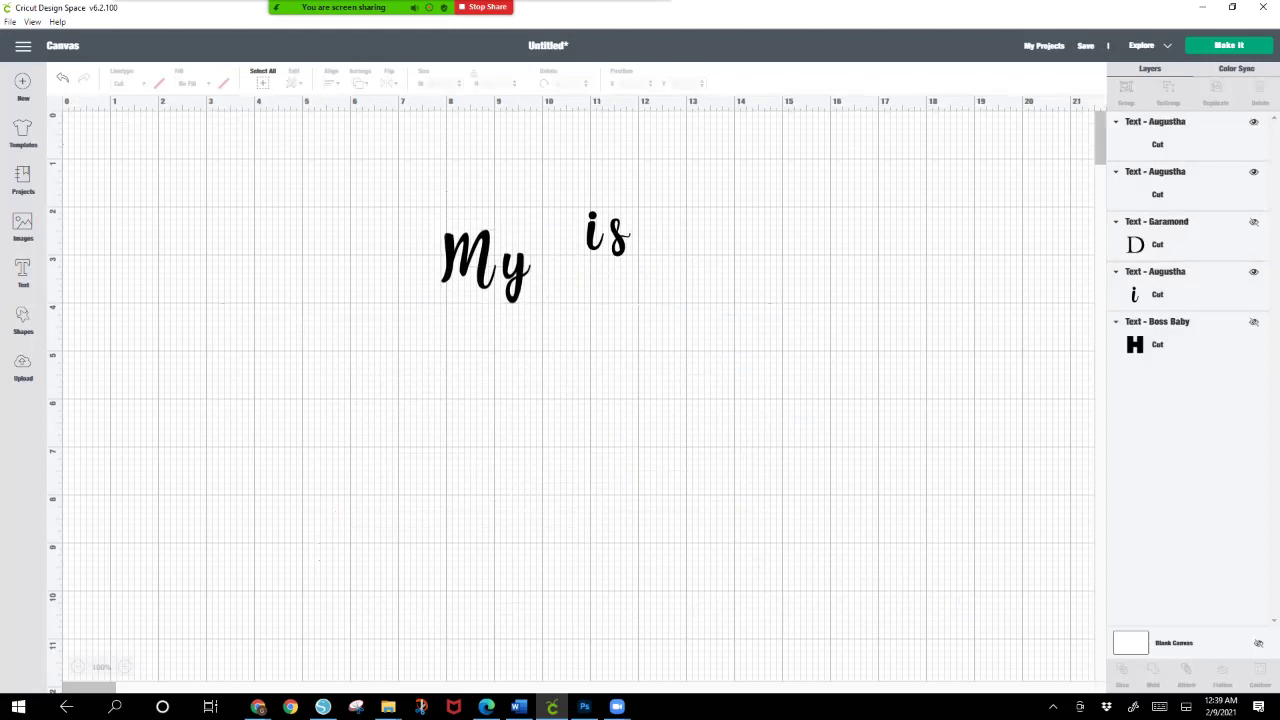
click(516, 276)
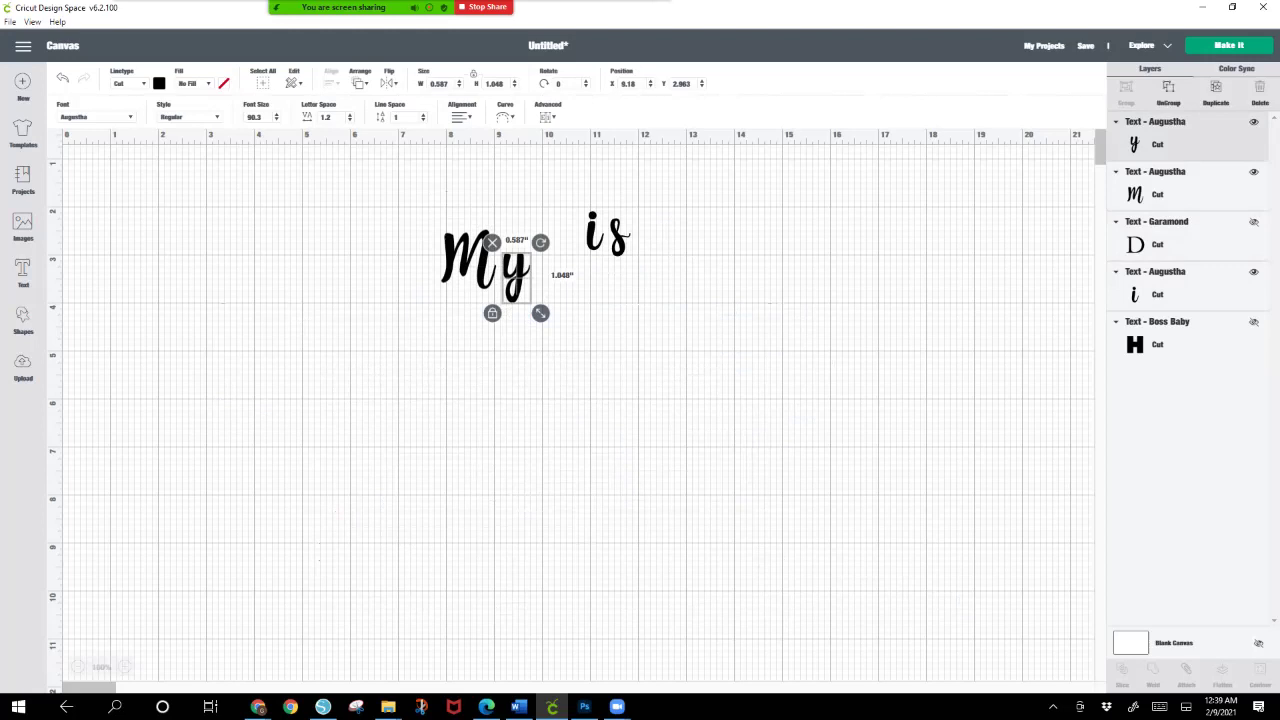
drag(515, 275, 505, 275)
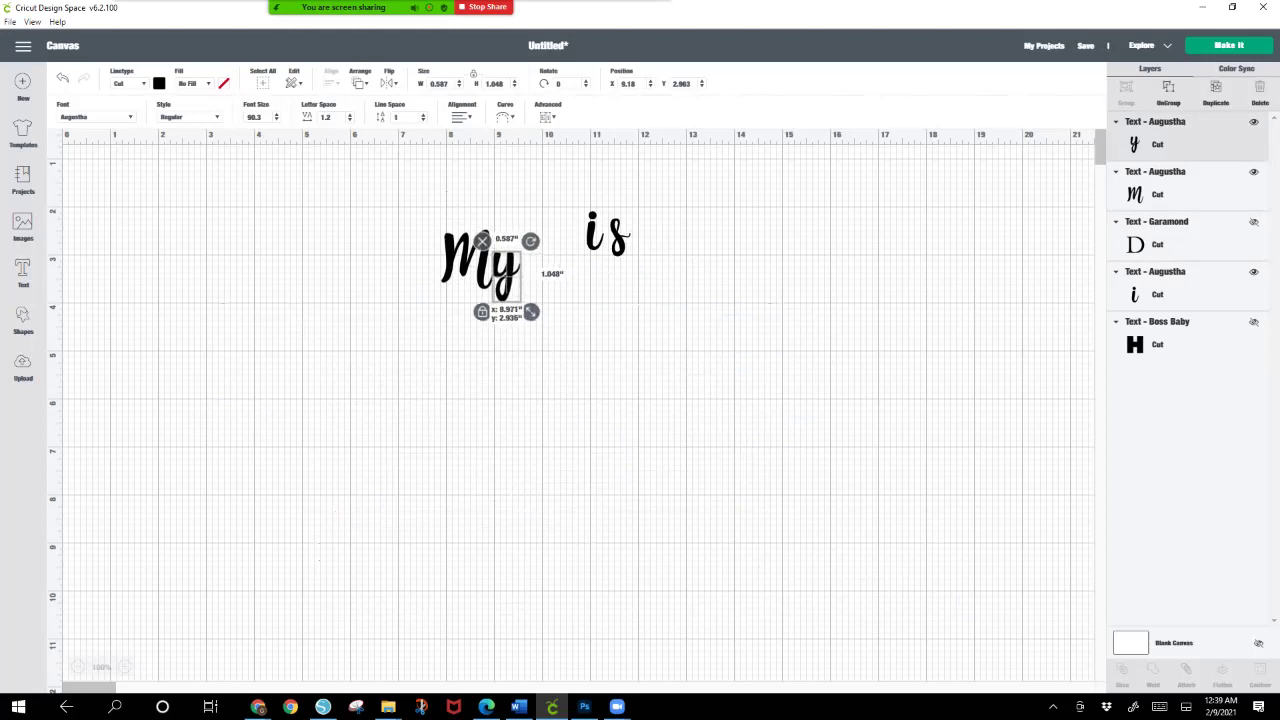
click(1187, 335)
Step: Recolour both letters of "My" red (#f53636) and enlarge them together to about 4.79 by 4.36 in
drag(424, 212, 525, 305)
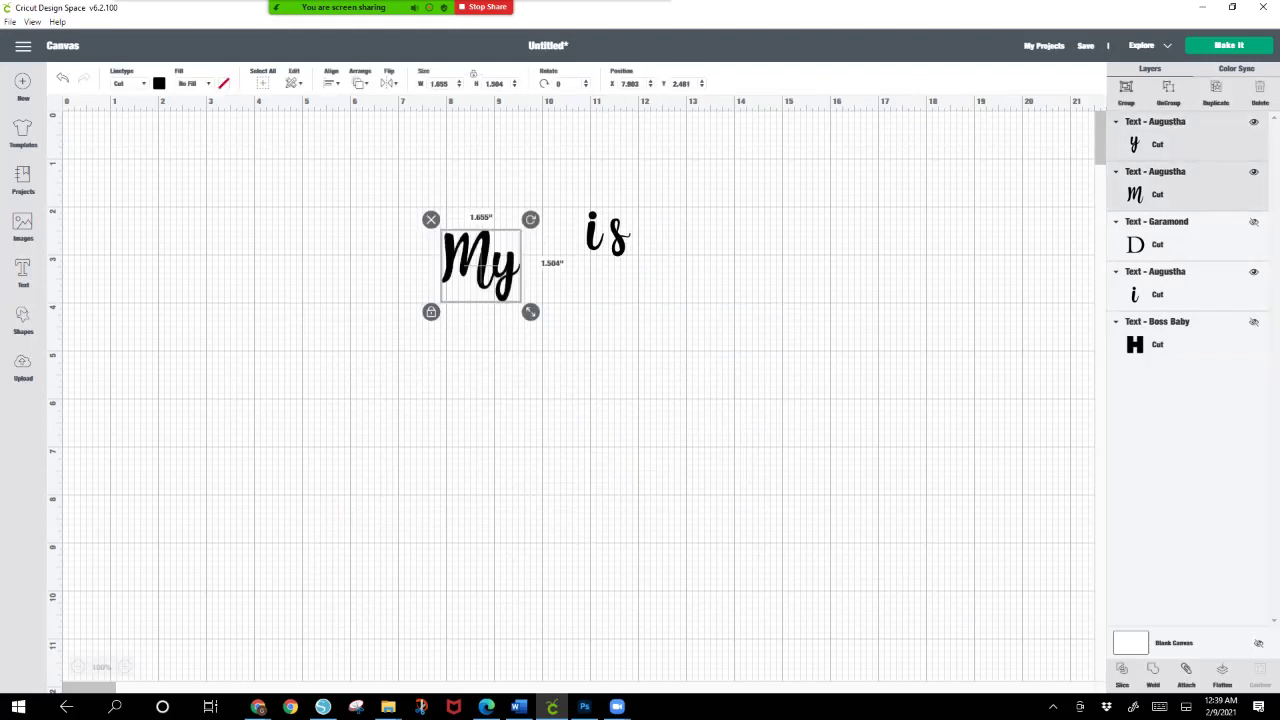
click(159, 83)
click(173, 180)
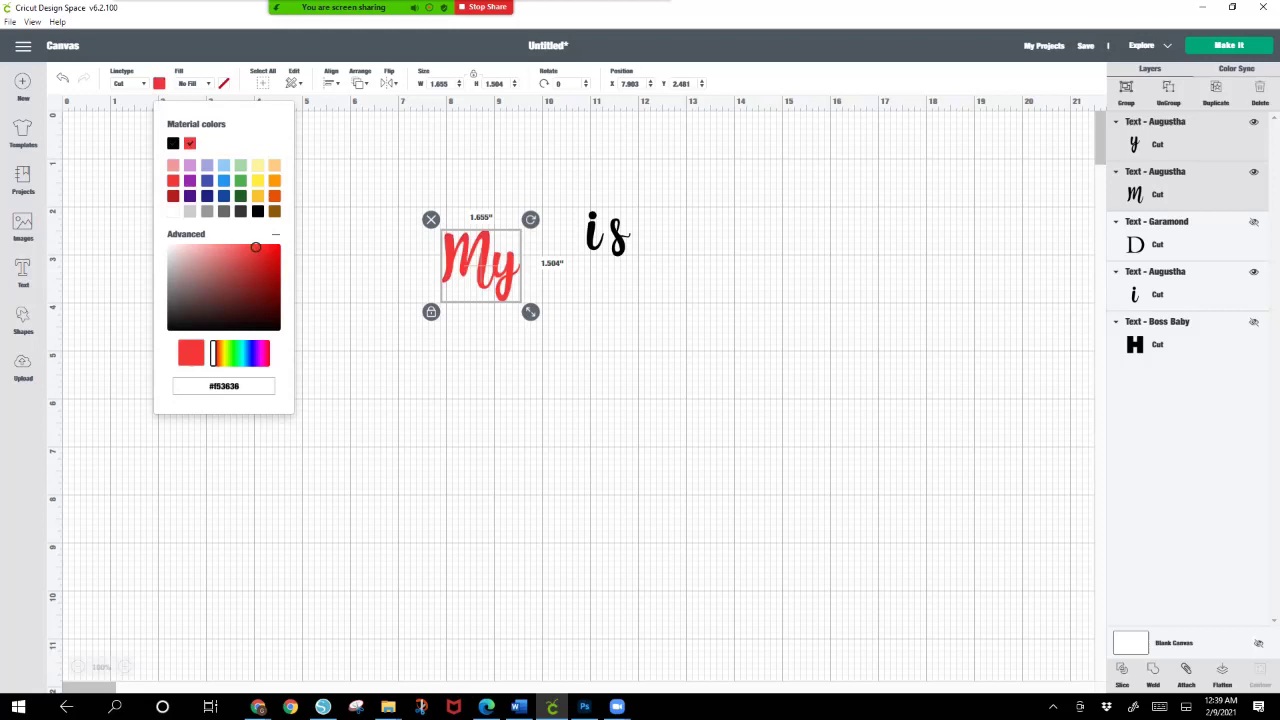
drag(530, 311, 681, 448)
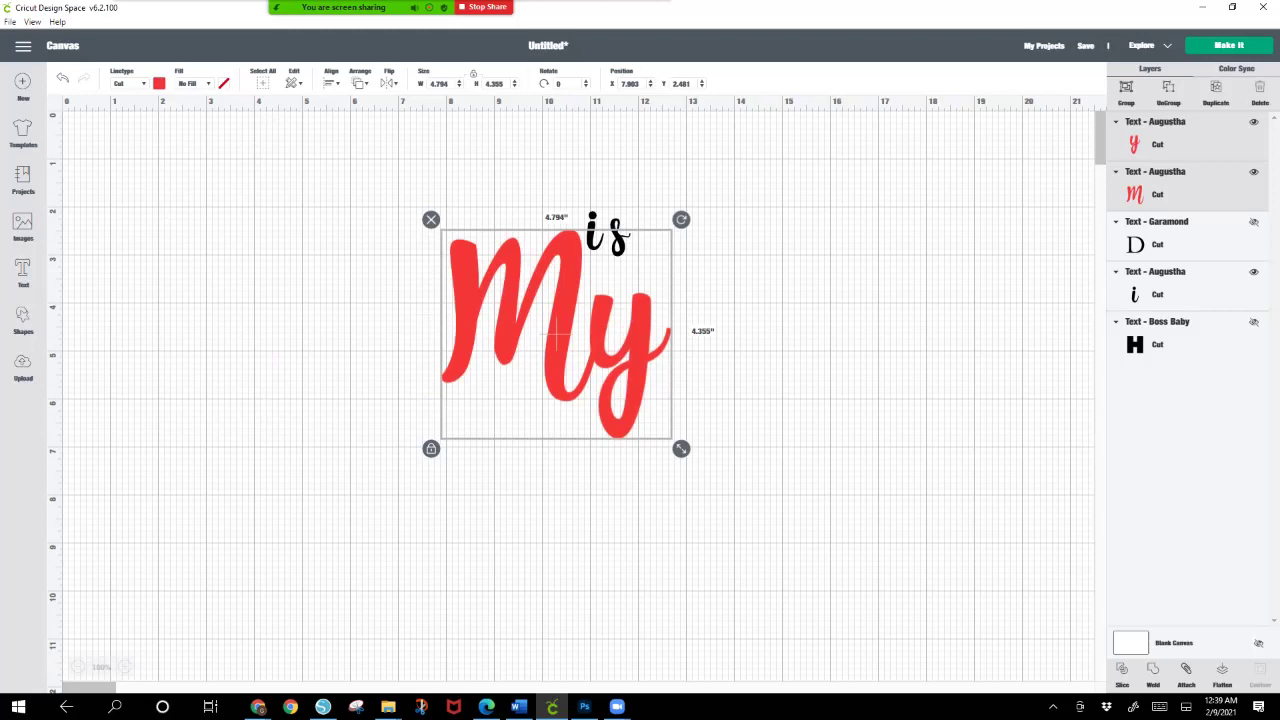
Step: Move "is" clear of "My" and weld the red "M" and "y" into one shape
key(Escape)
drag(607, 234, 704, 187)
drag(423, 237, 669, 409)
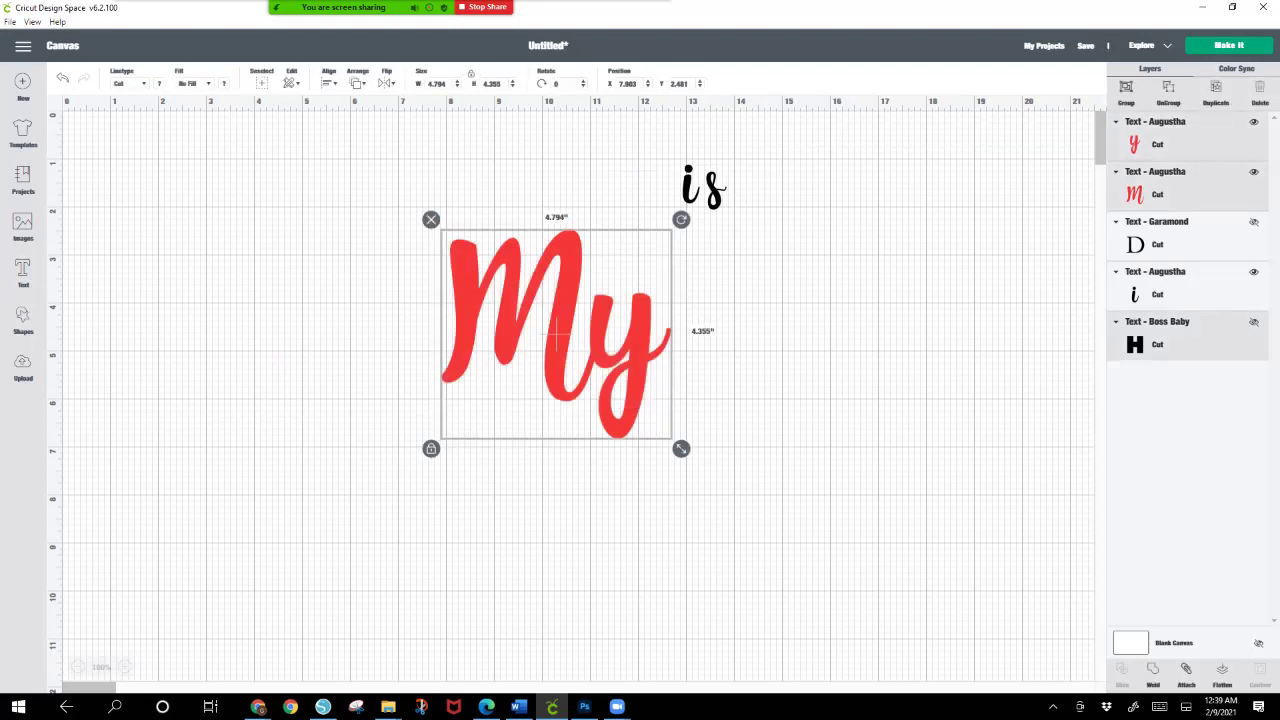
key(Escape)
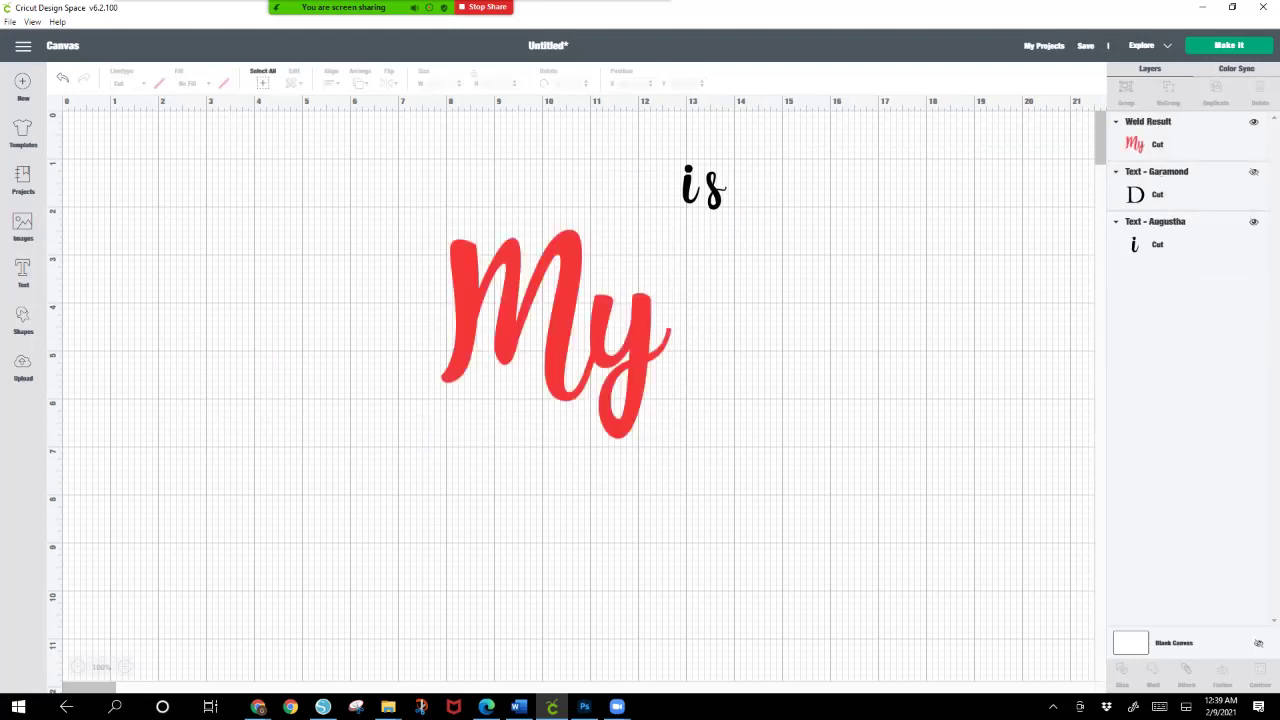
Step: Shrink the welded "My" to about 2.87 by 2.61 in, and place "is" below it at about 1.94 by 1.99 in
click(560, 335)
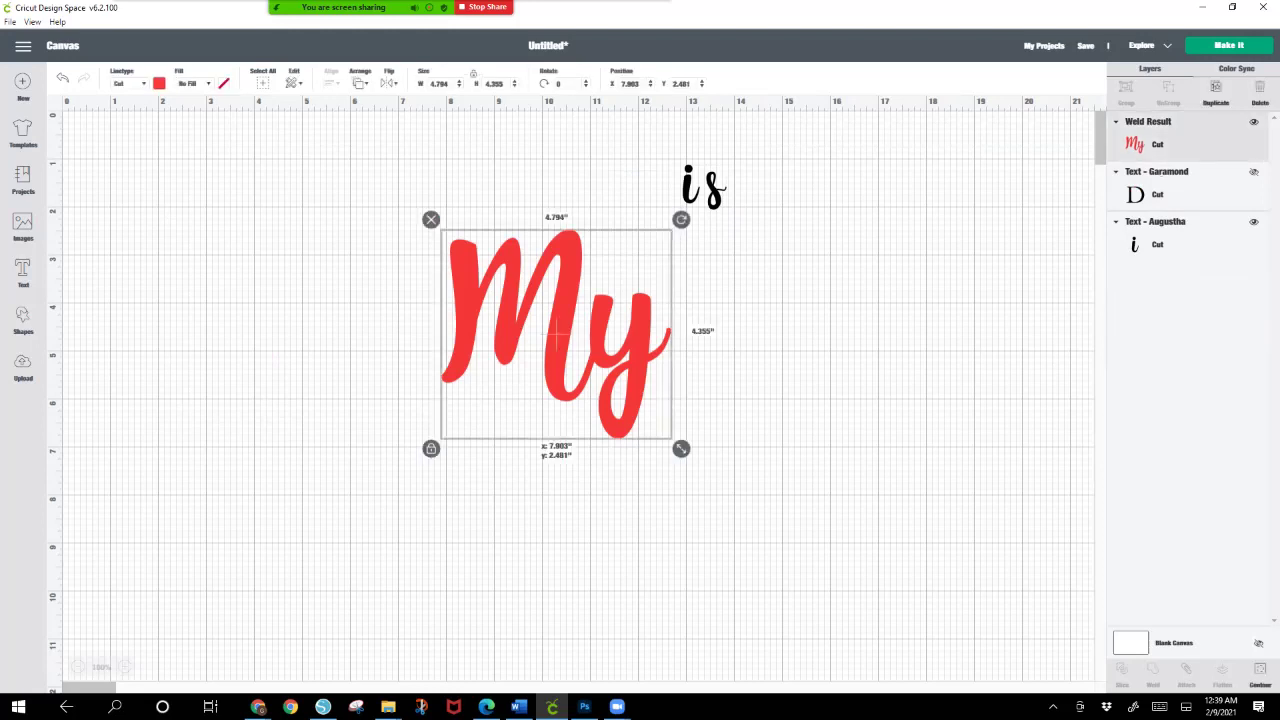
drag(681, 449, 589, 363)
drag(509, 291, 504, 219)
drag(703, 188, 569, 443)
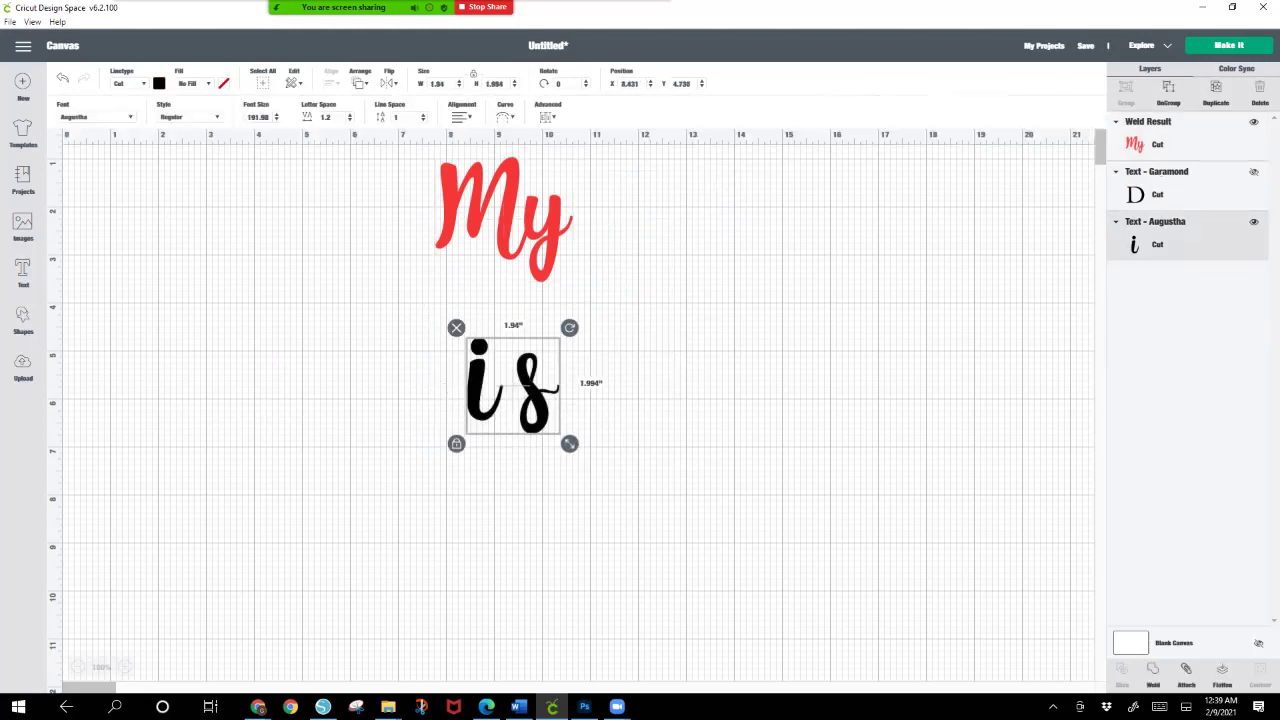
Step: Ungroup "is", move the "s" against the "i" so they connect, and weld the two letters together
click(1168, 92)
click(537, 397)
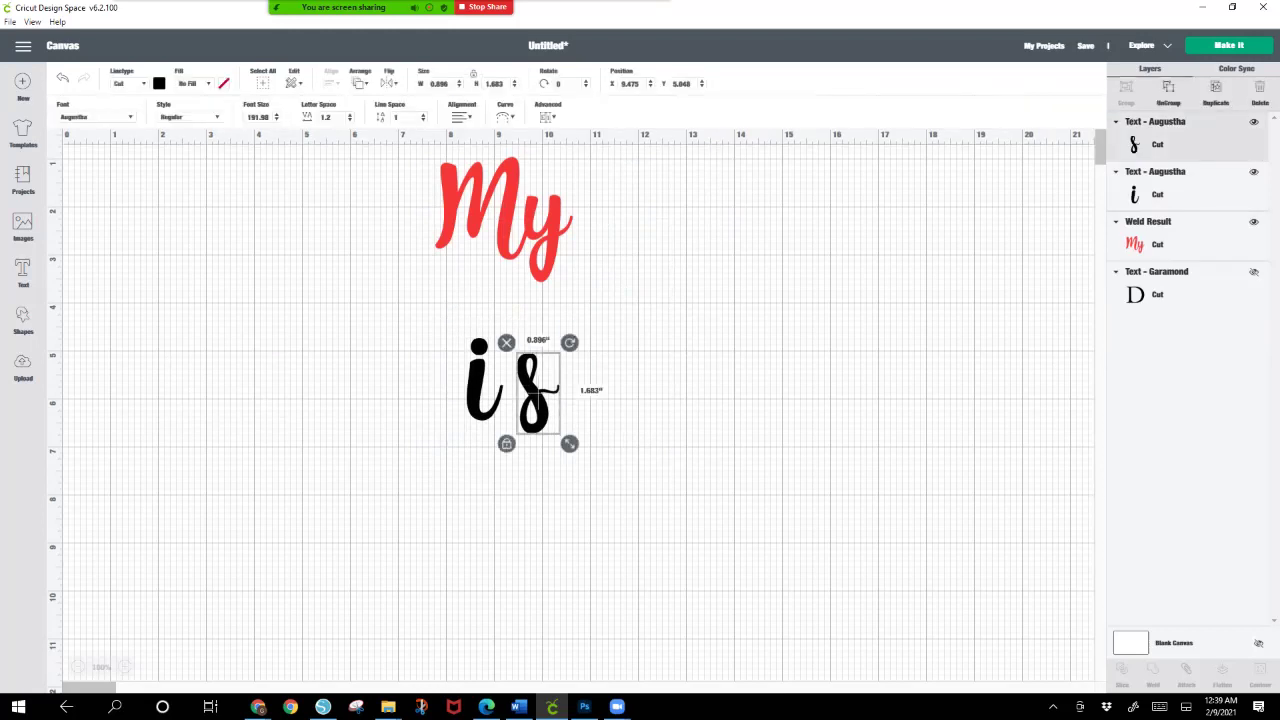
drag(537, 397, 512, 384)
click(570, 388)
drag(393, 337, 598, 438)
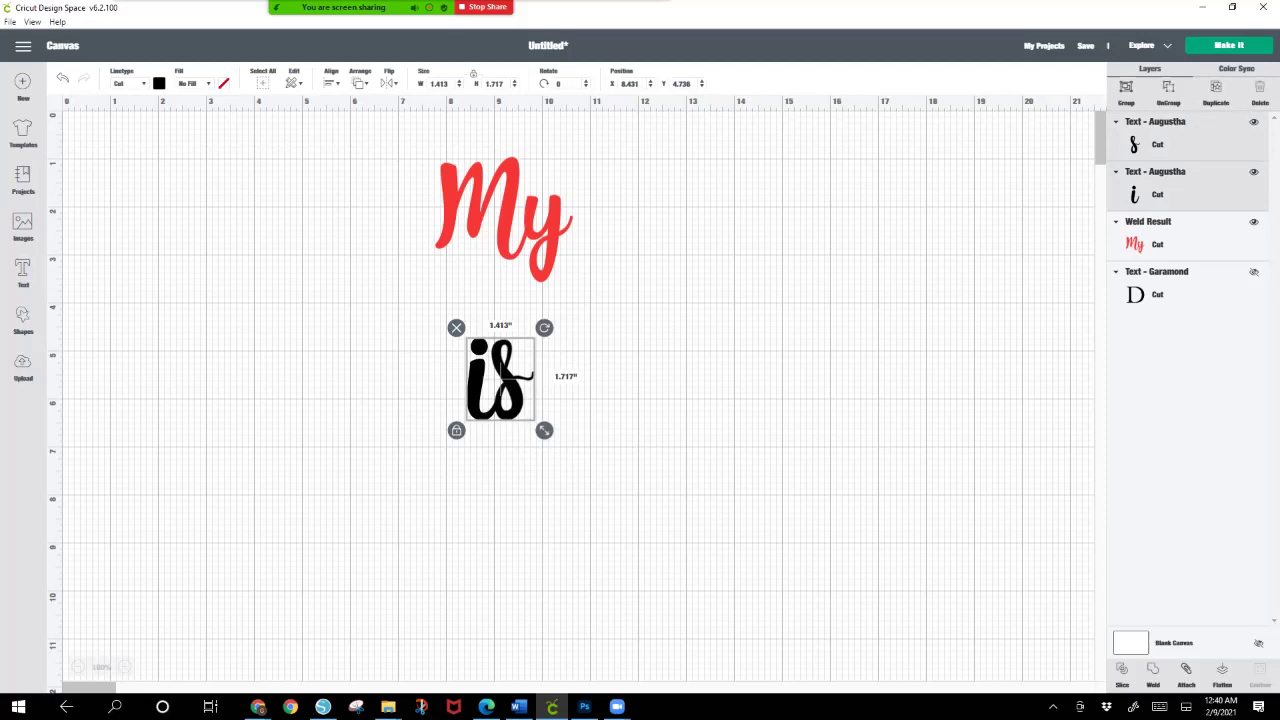
click(1153, 672)
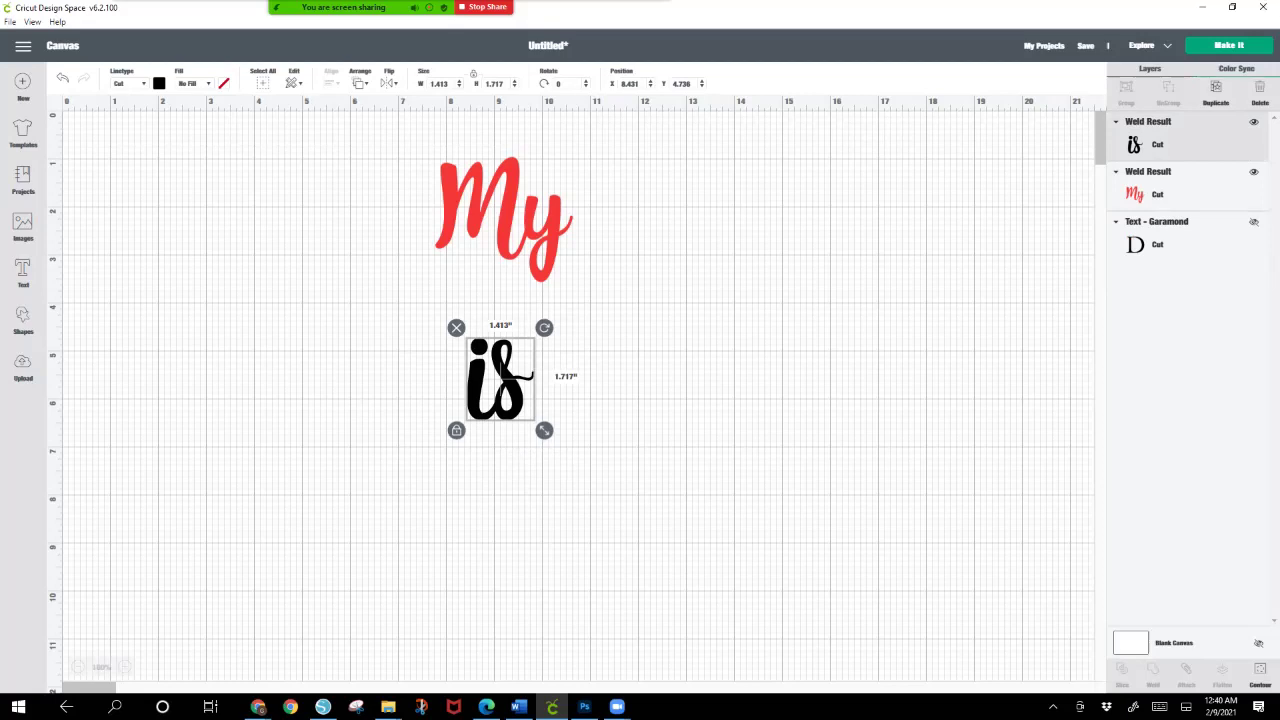
Step: Match the colour of "is" to the red of "My" with Color Sync and move it closer beneath "My"
click(1236, 68)
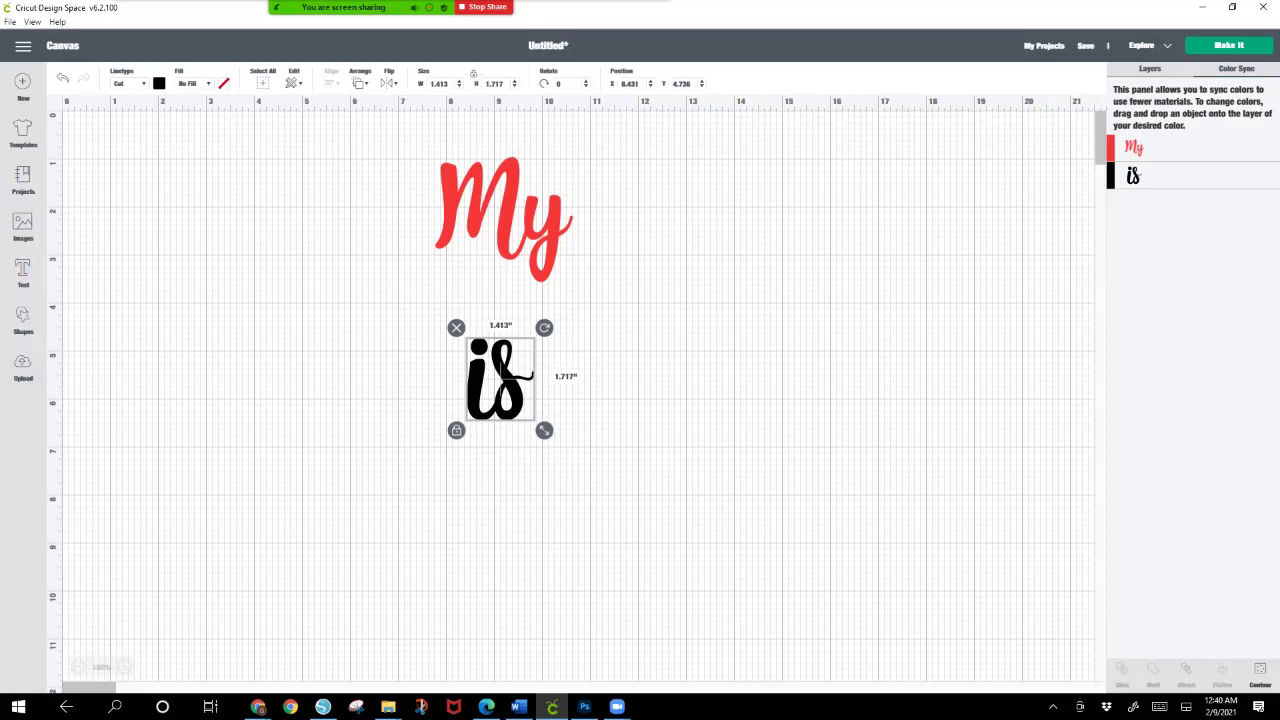
drag(1133, 176, 1146, 148)
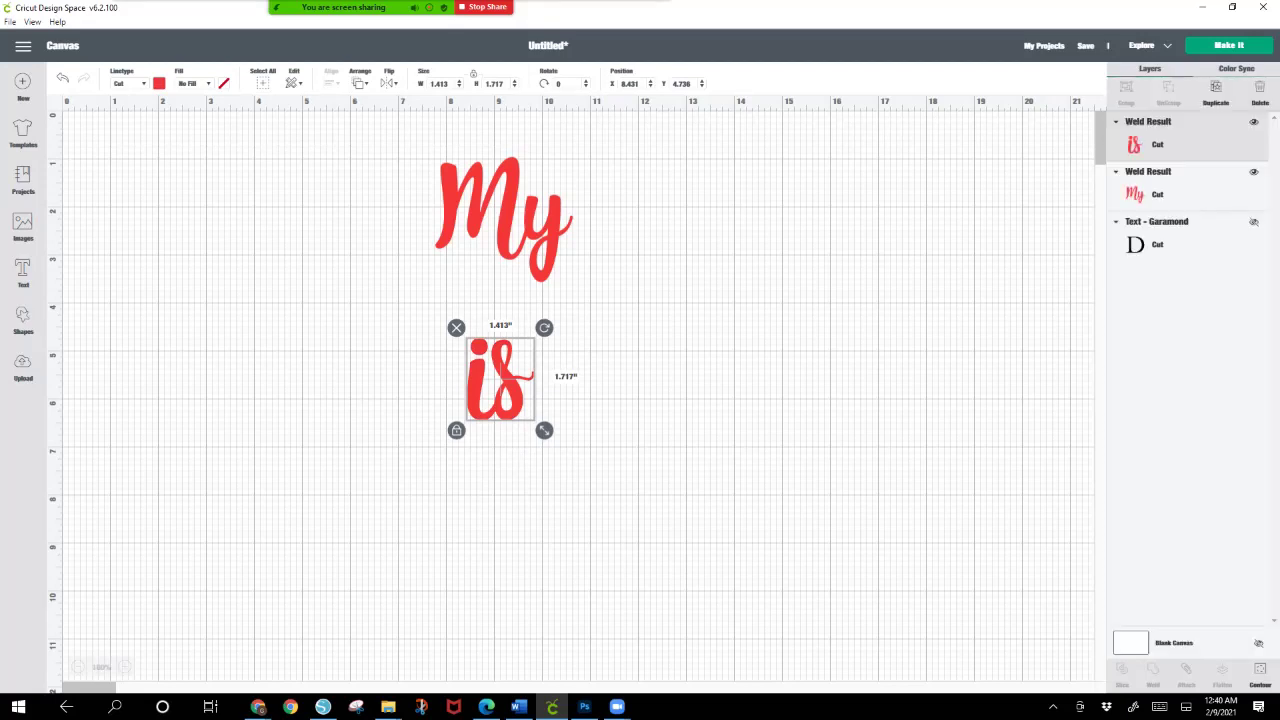
drag(500, 378, 464, 351)
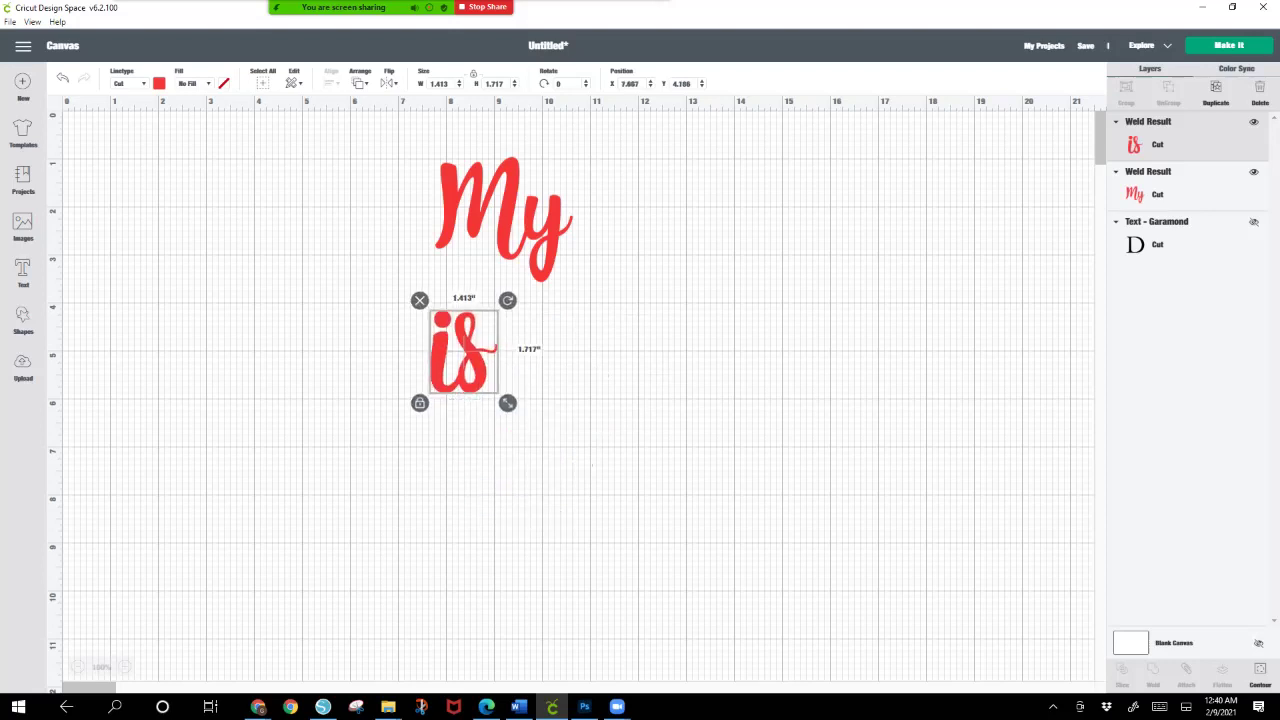
Step: Show the hidden "DOPE" layer and arrange it below "My" and "is", with those two words side by side
click(1253, 221)
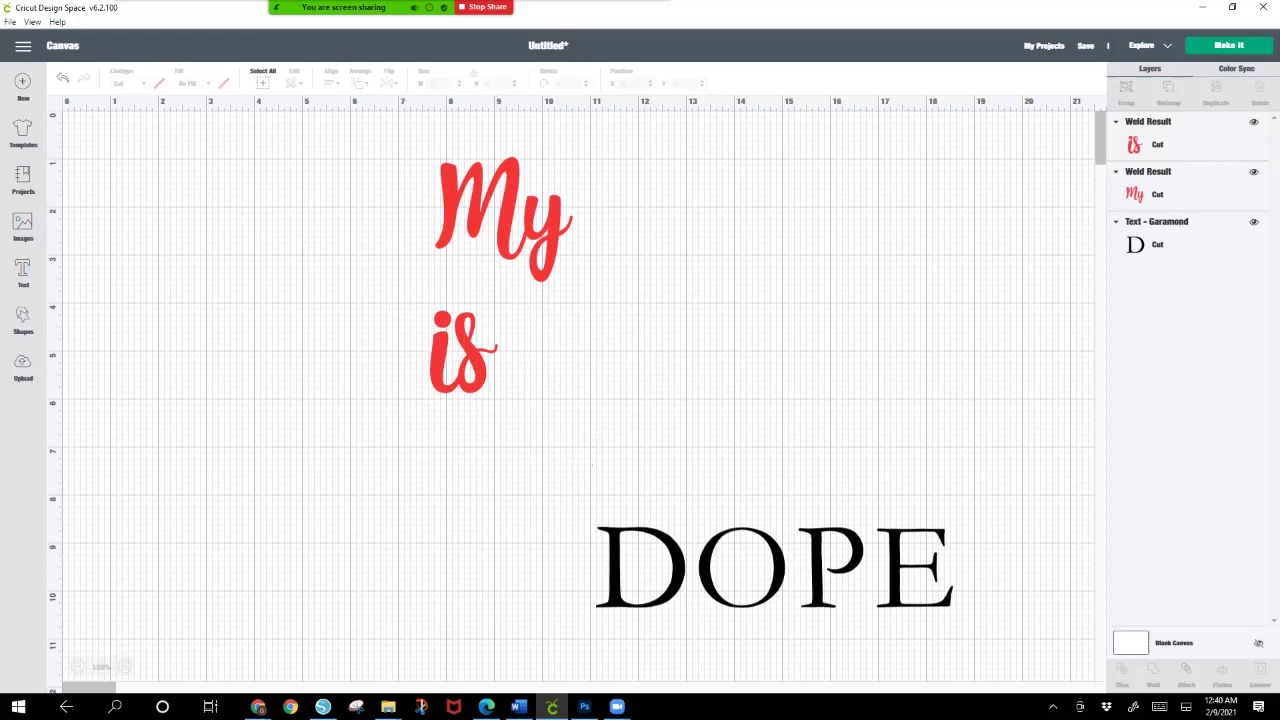
drag(779, 565, 515, 517)
drag(463, 352, 679, 204)
drag(505, 215, 576, 194)
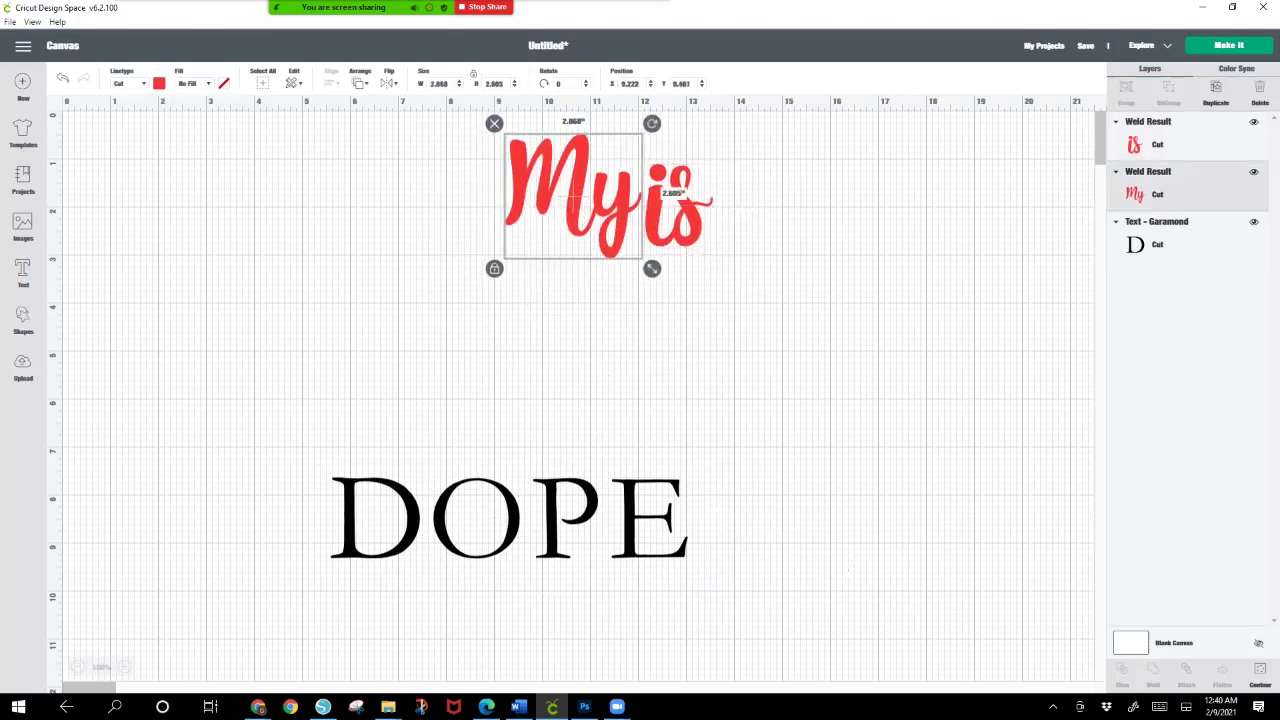
Step: Enlarge "DOPE" to about 11.55 by 2.62 in and move it to about X 3.9, Y 6.4
click(505, 560)
drag(694, 567, 895, 614)
drag(608, 540, 530, 482)
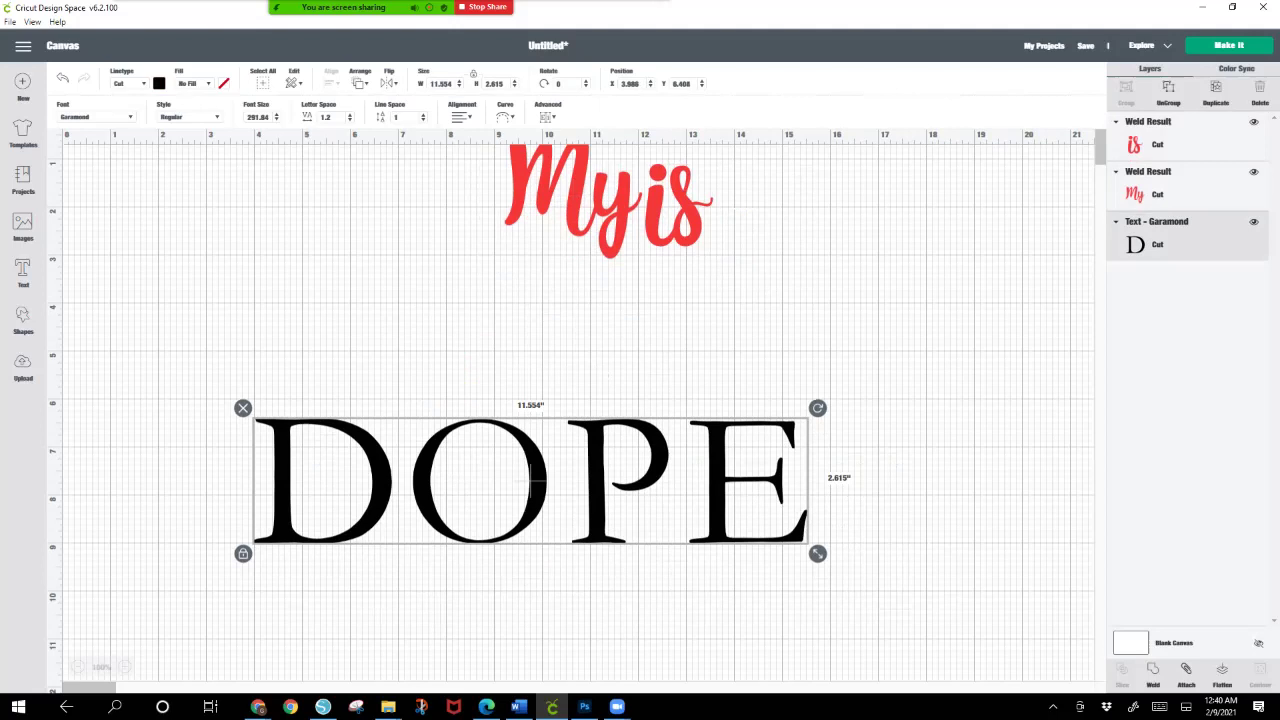
Step: Duplicate "DOPE" and stack the two copies one above the other beneath "My is"
right_click(530, 556)
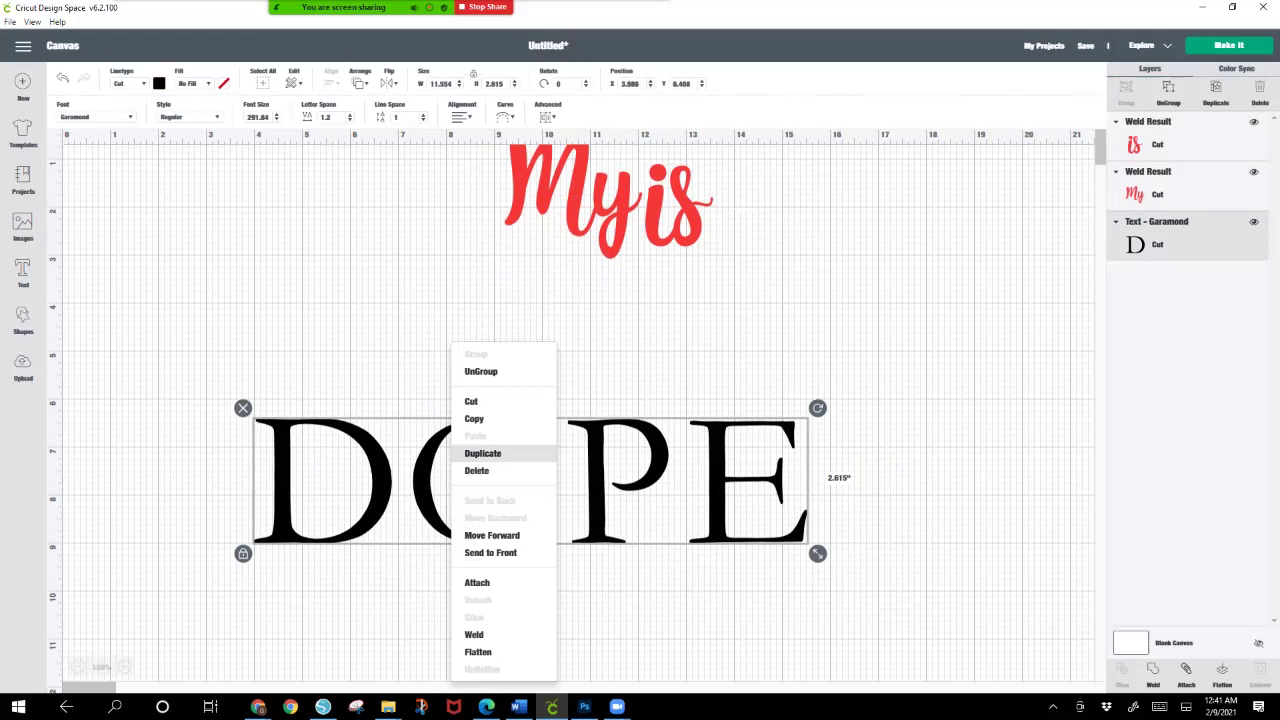
click(482, 453)
drag(531, 481, 531, 323)
drag(531, 479, 531, 497)
Step: Ungroup the lower "DOPE" into single letters and recolour its "D" dark blue and its "O" orange (#e65002)
drag(224, 352, 544, 512)
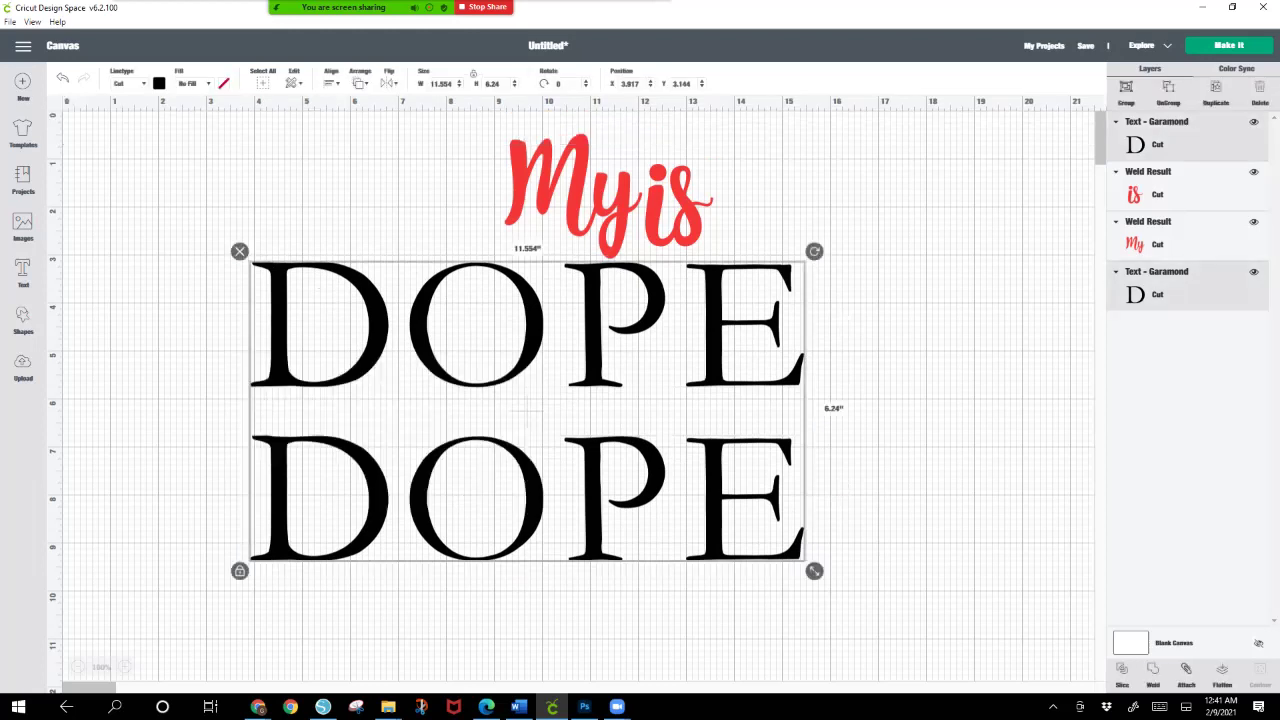
key(ctrl+shift+g)
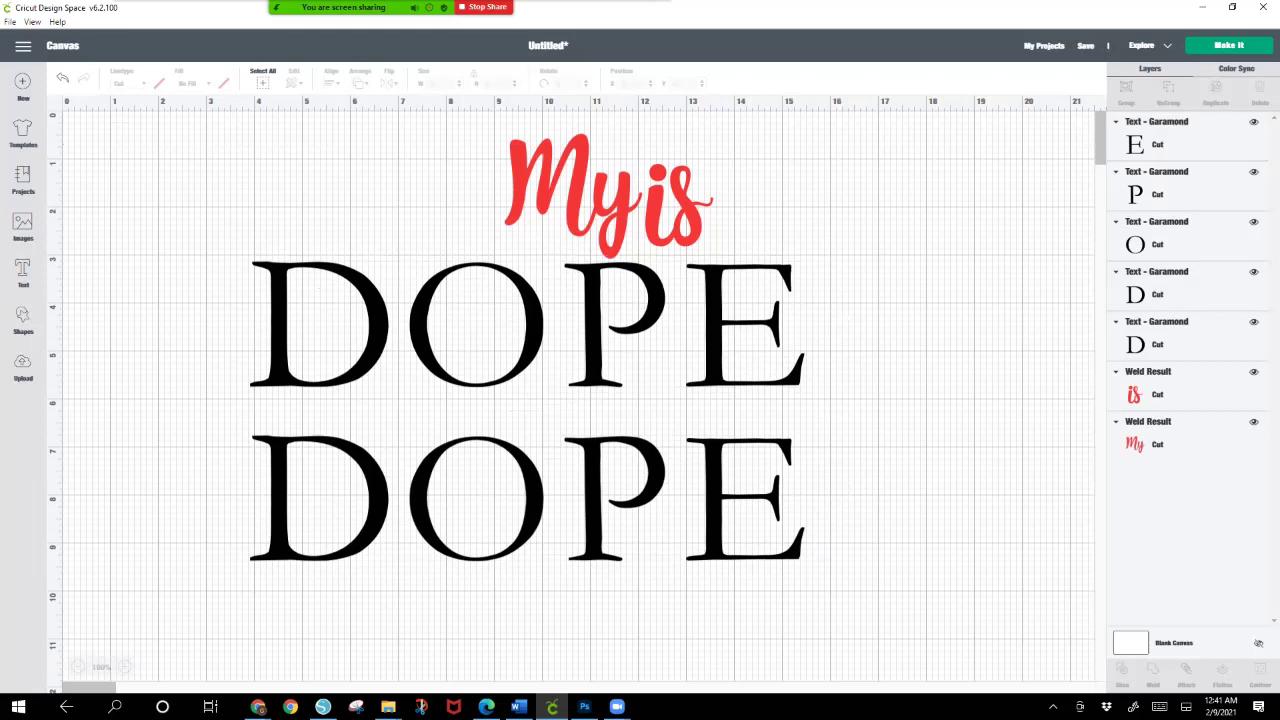
click(320, 495)
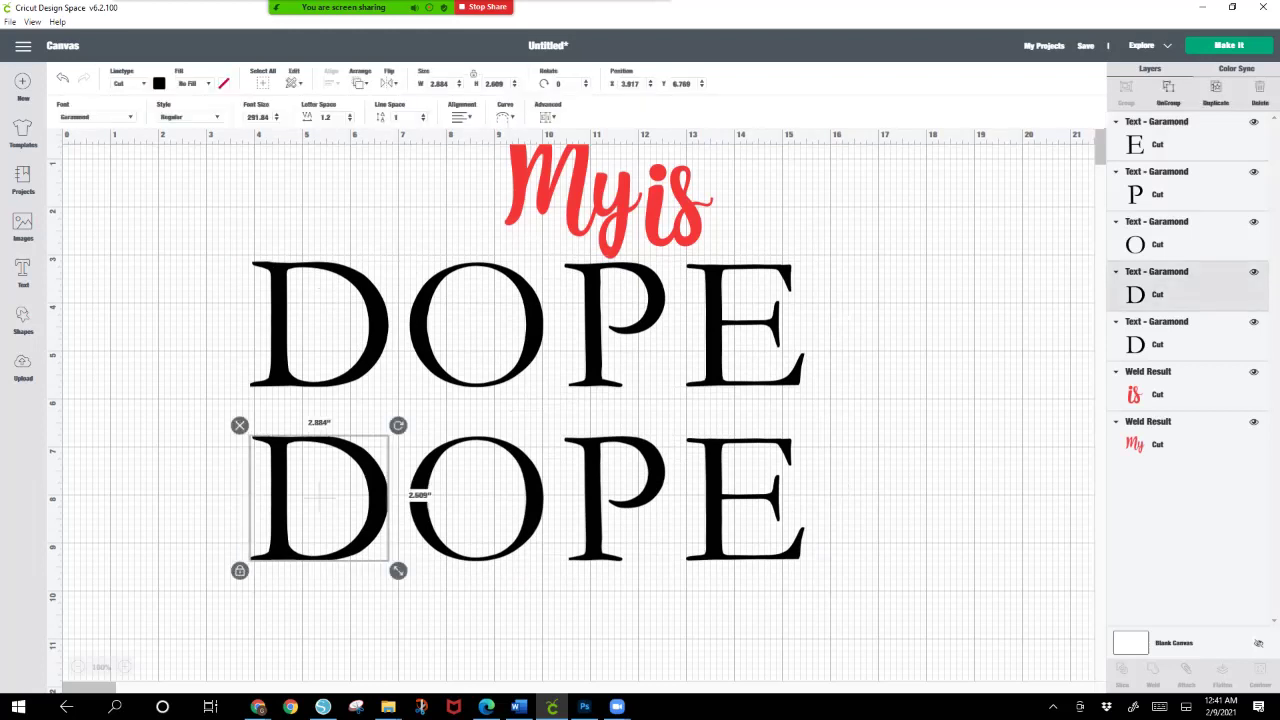
click(159, 83)
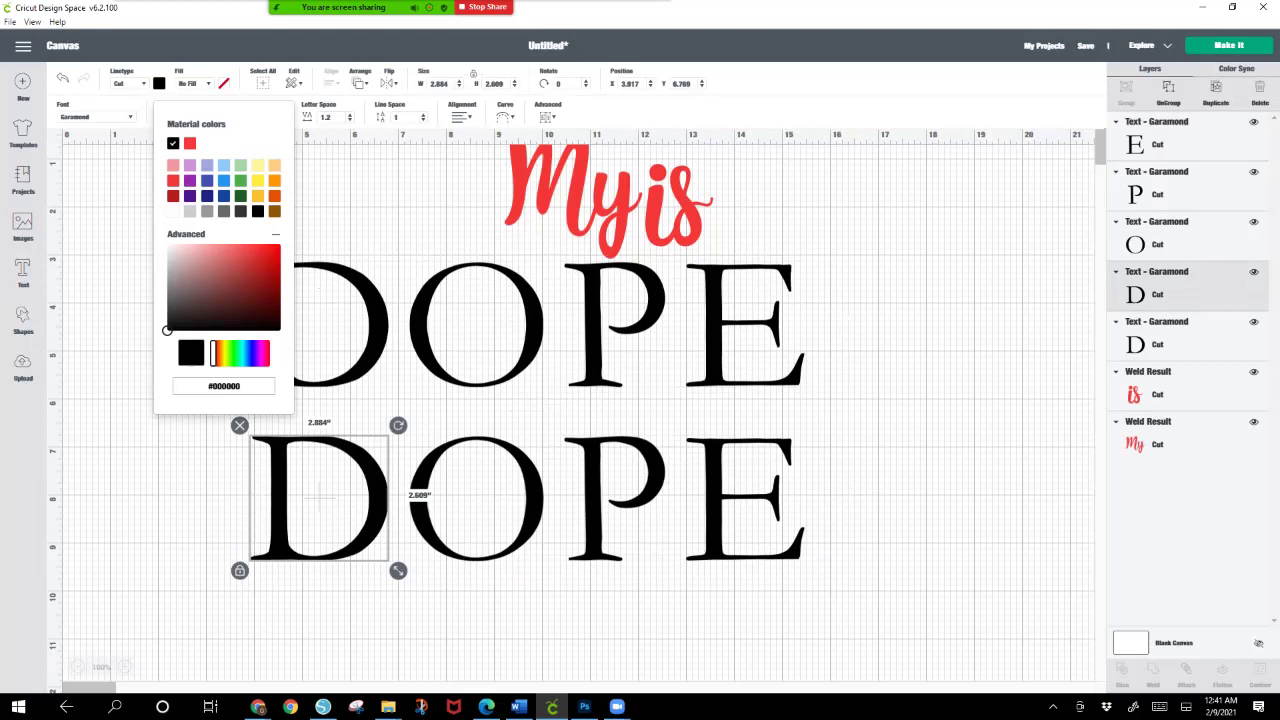
click(207, 196)
click(477, 497)
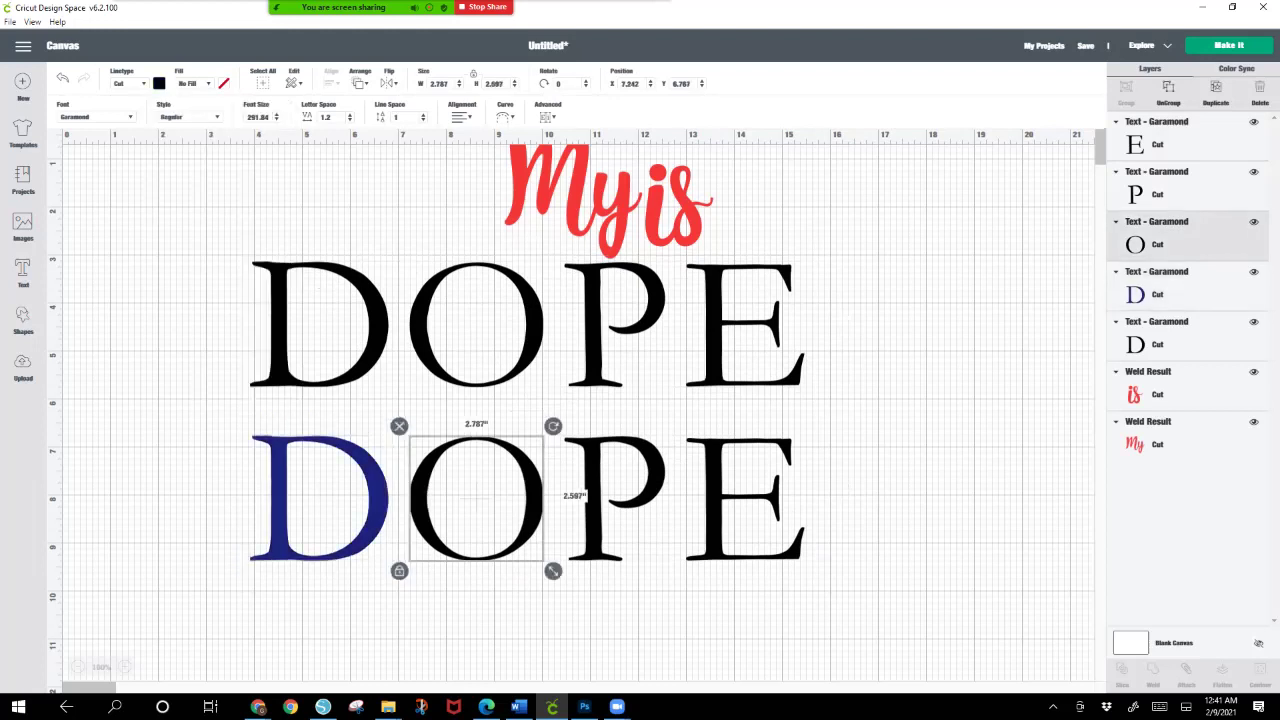
click(159, 83)
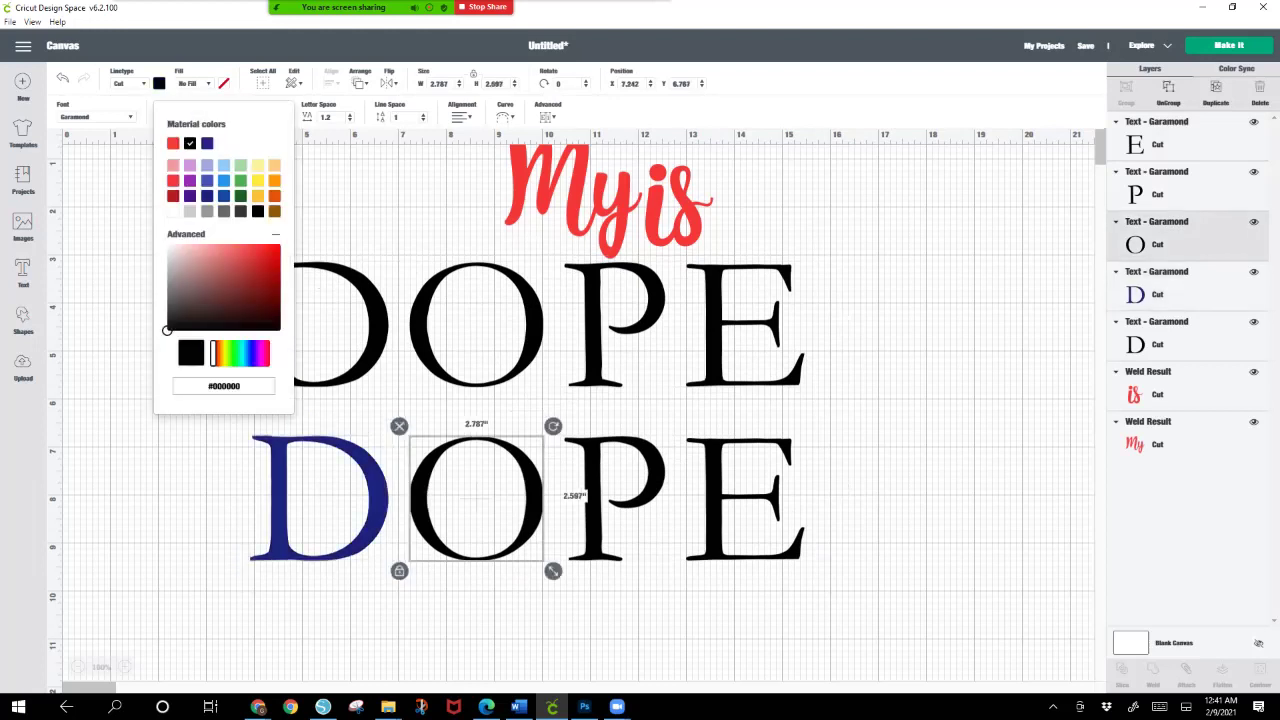
click(274, 196)
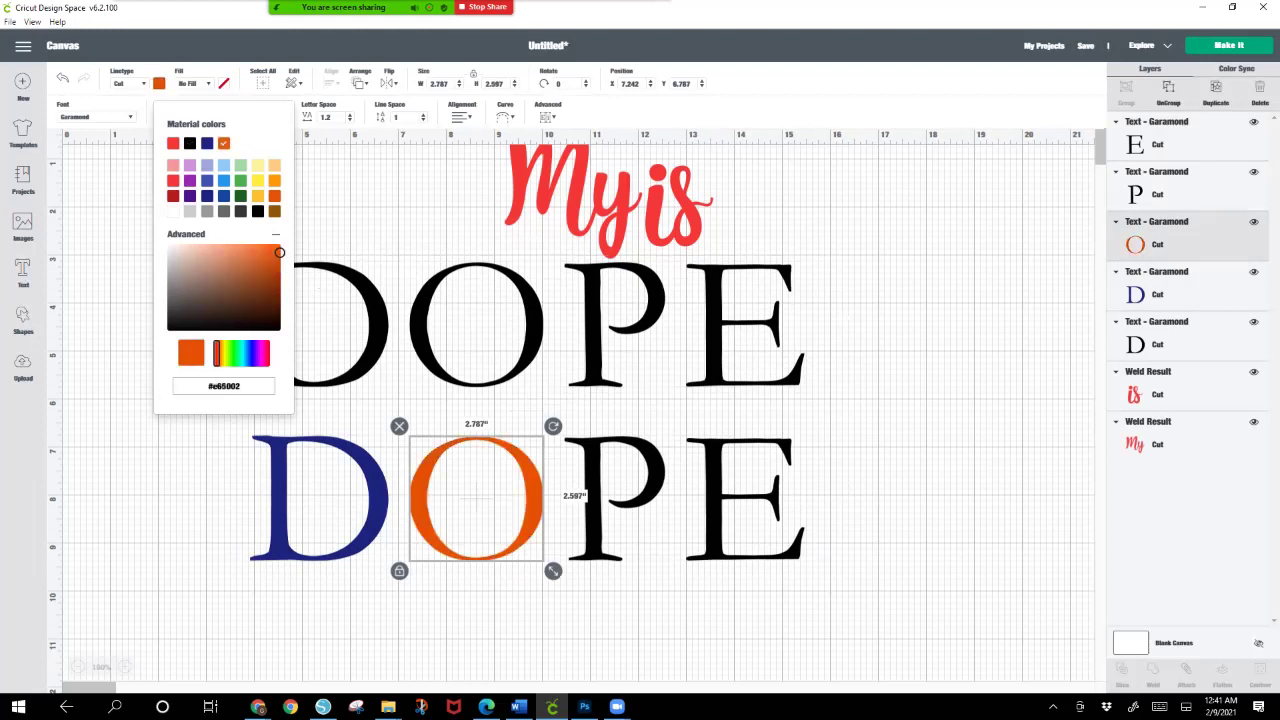
Step: Recolour the "P" of the lower "DOPE" dark green (#1d5e21) and its "E" yellow (#fac02e)
click(603, 498)
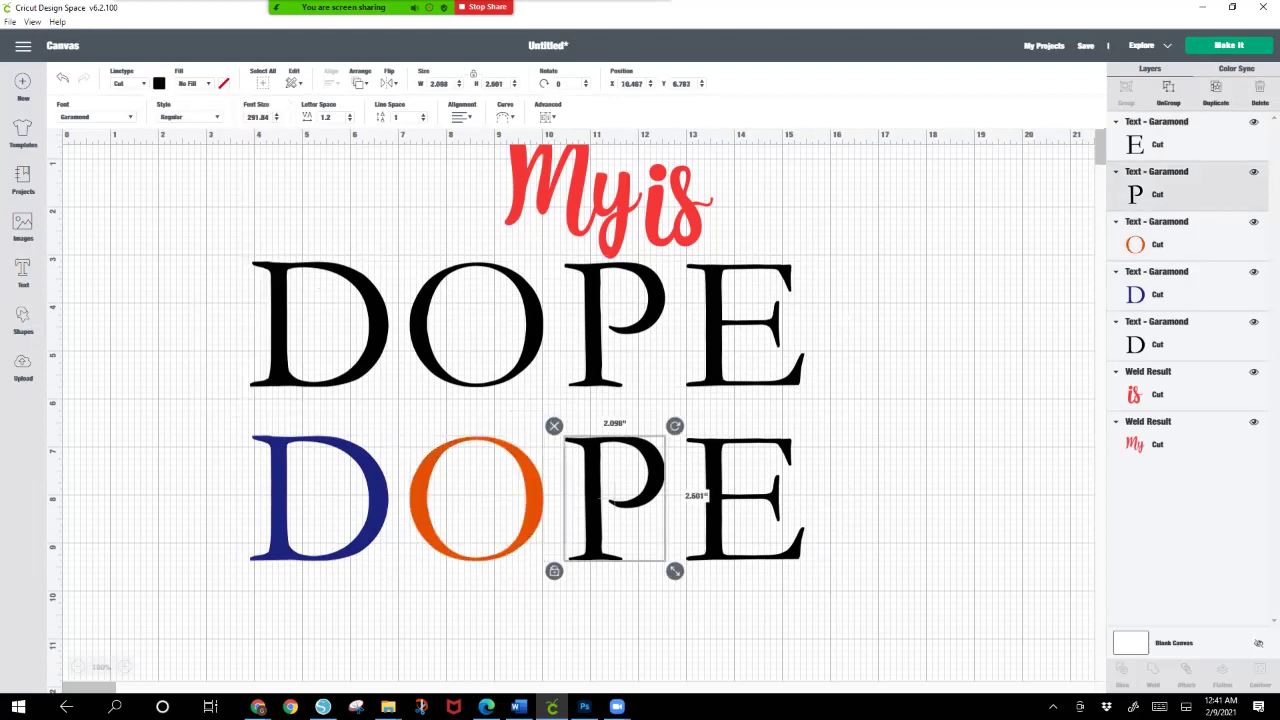
click(159, 83)
click(240, 196)
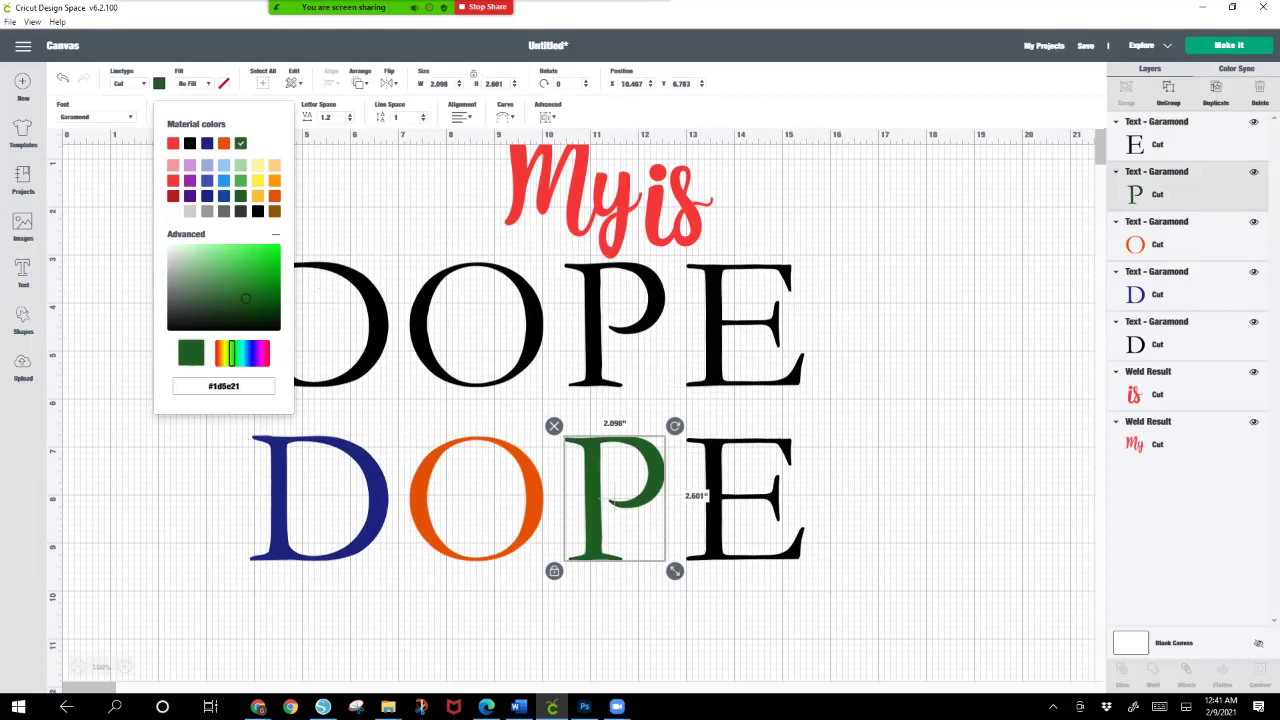
click(745, 497)
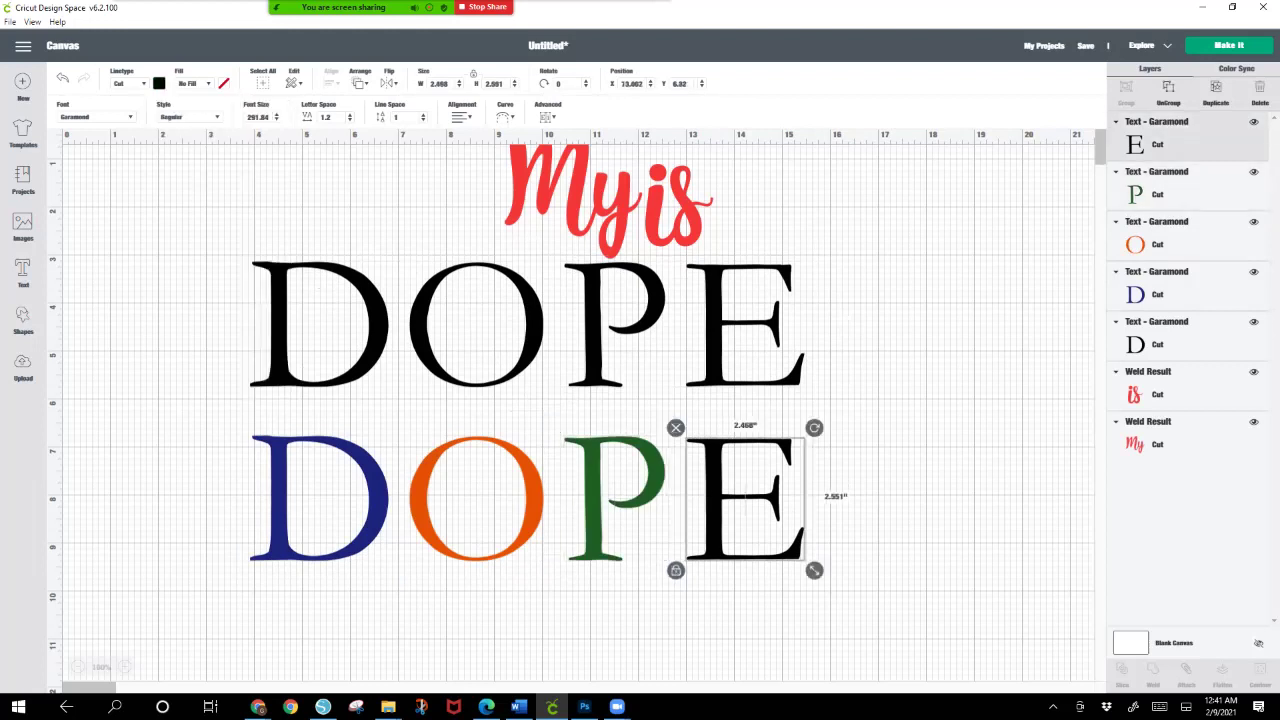
click(159, 83)
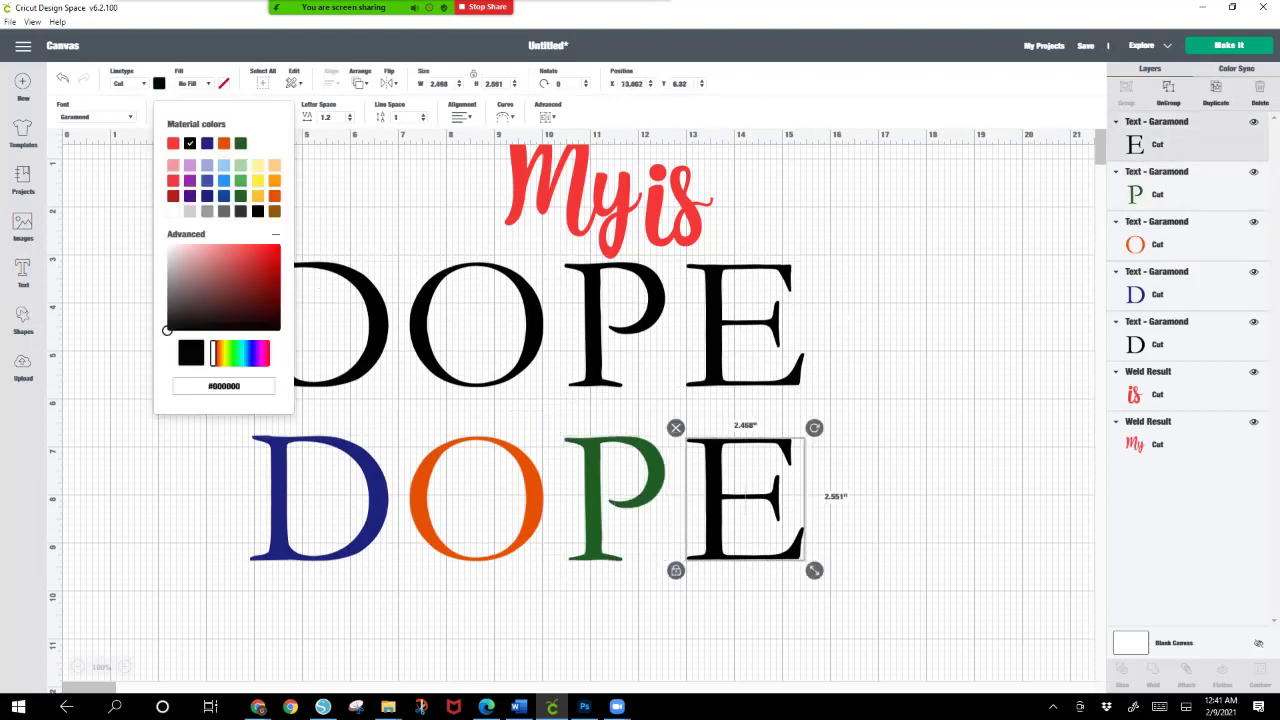
click(257, 196)
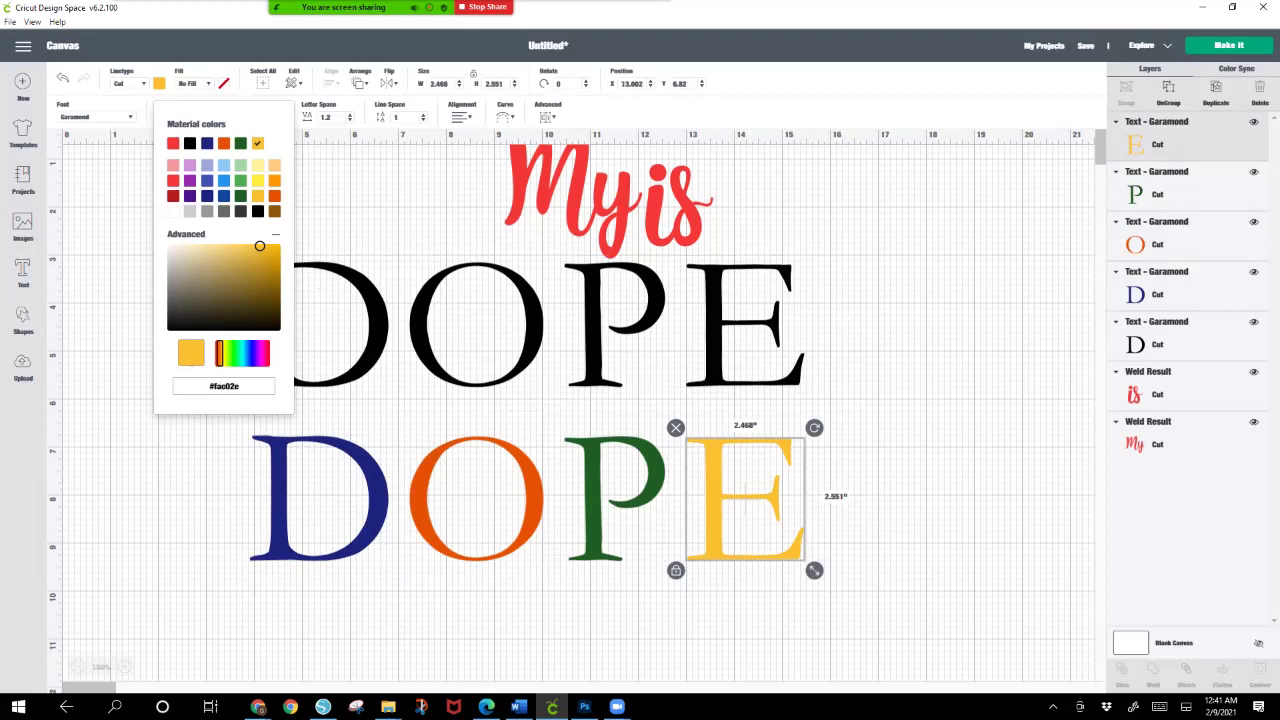
key(Escape)
Step: Ungroup the upper black "DOPE" into single letters
click(1236, 68)
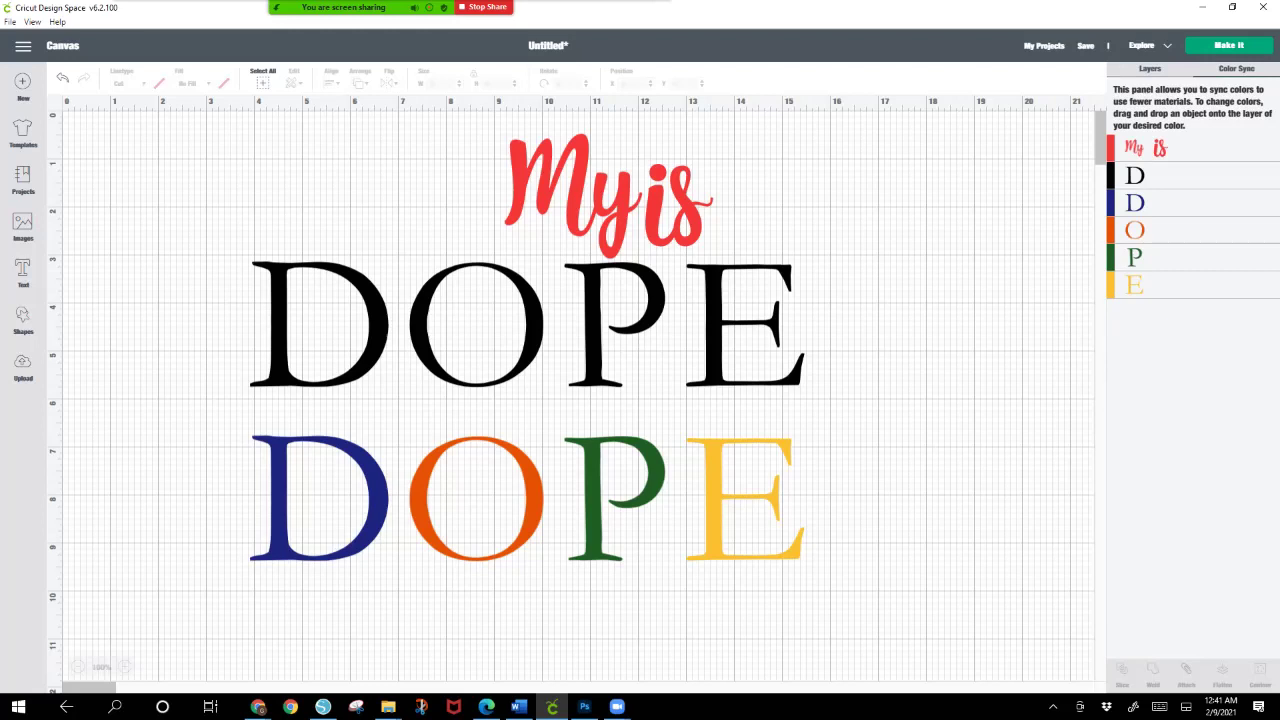
click(527, 325)
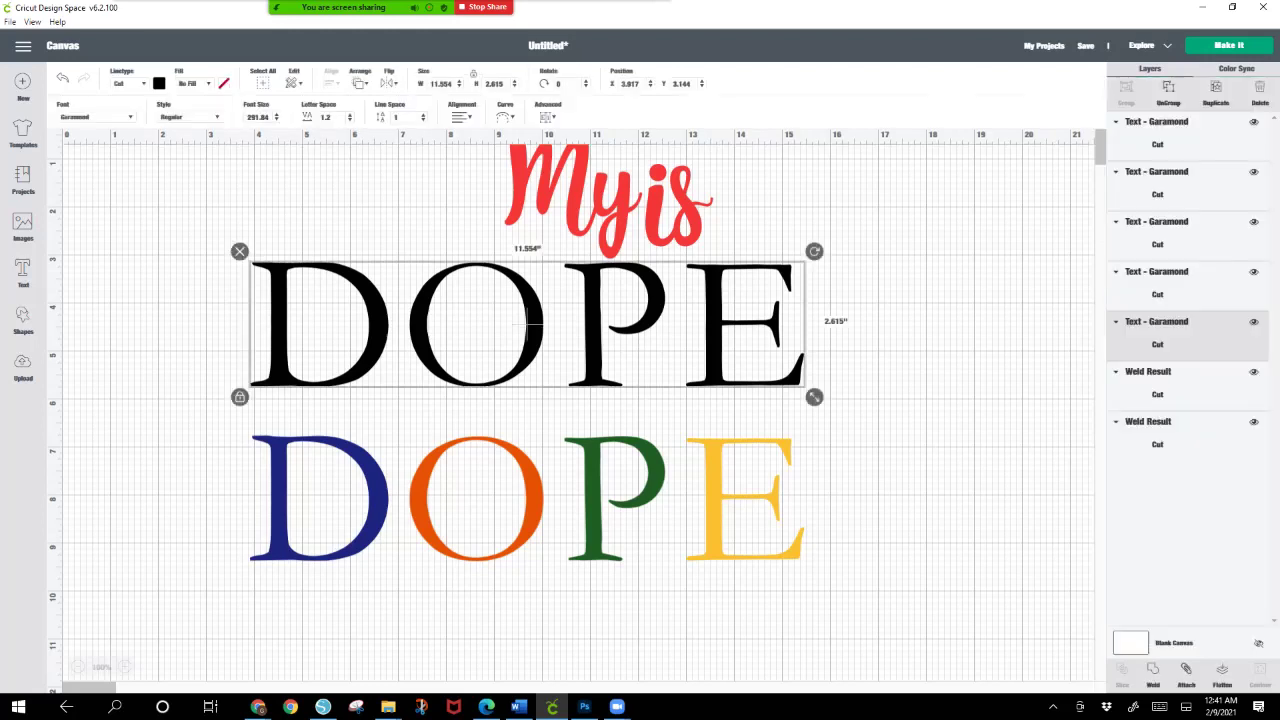
key(ctrl+shift+g)
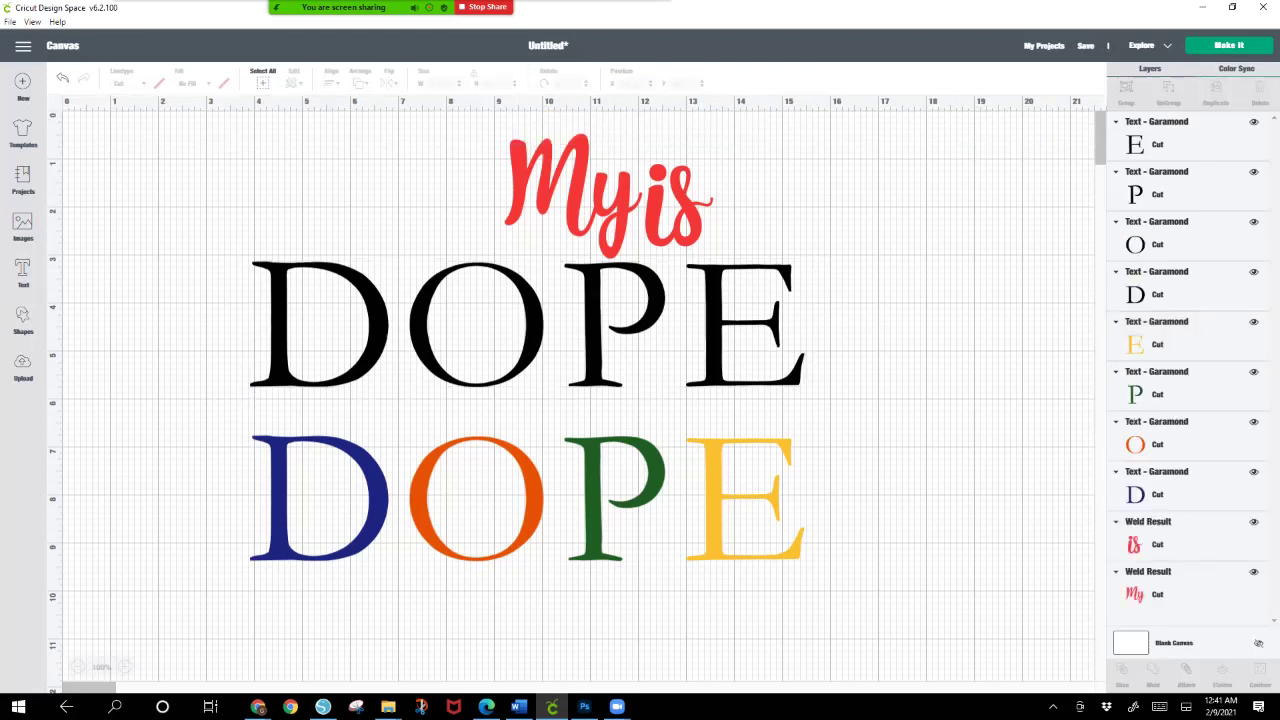
Step: Use Color Sync to match the black "D", "O", "P" and "E" to the dark blue, orange, green and yellow of the lower letters
click(1236, 68)
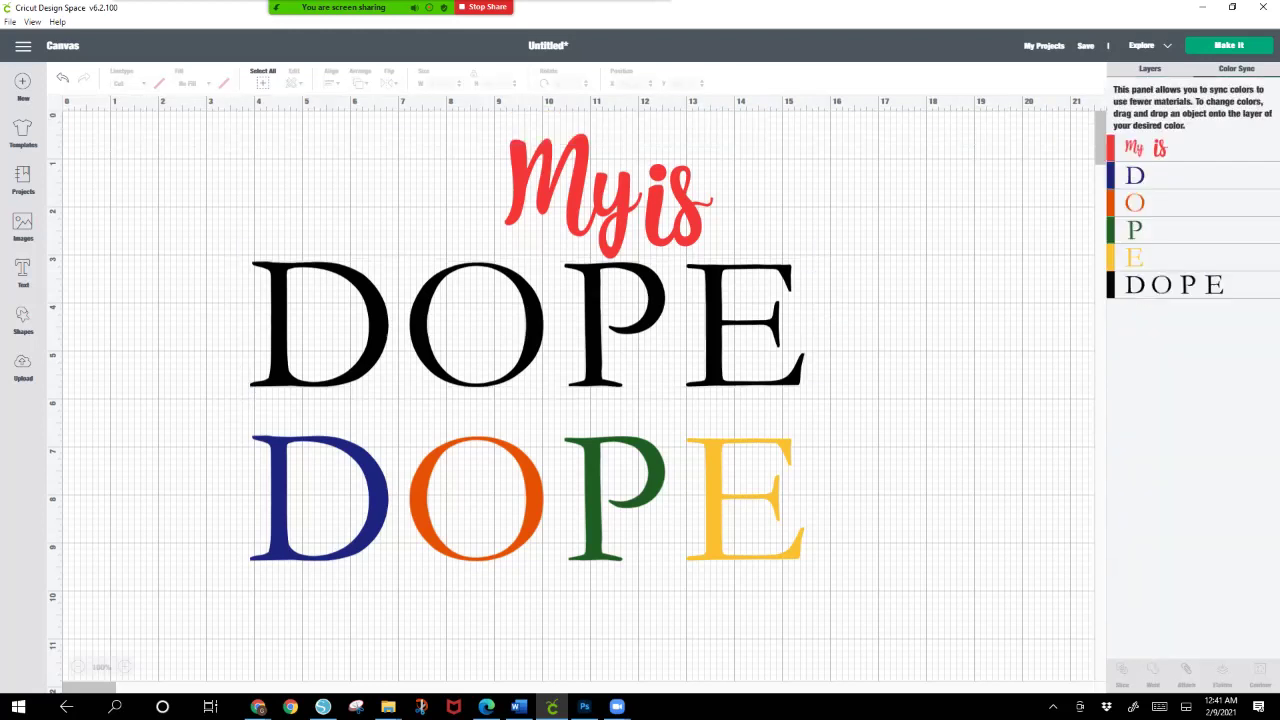
click(745, 323)
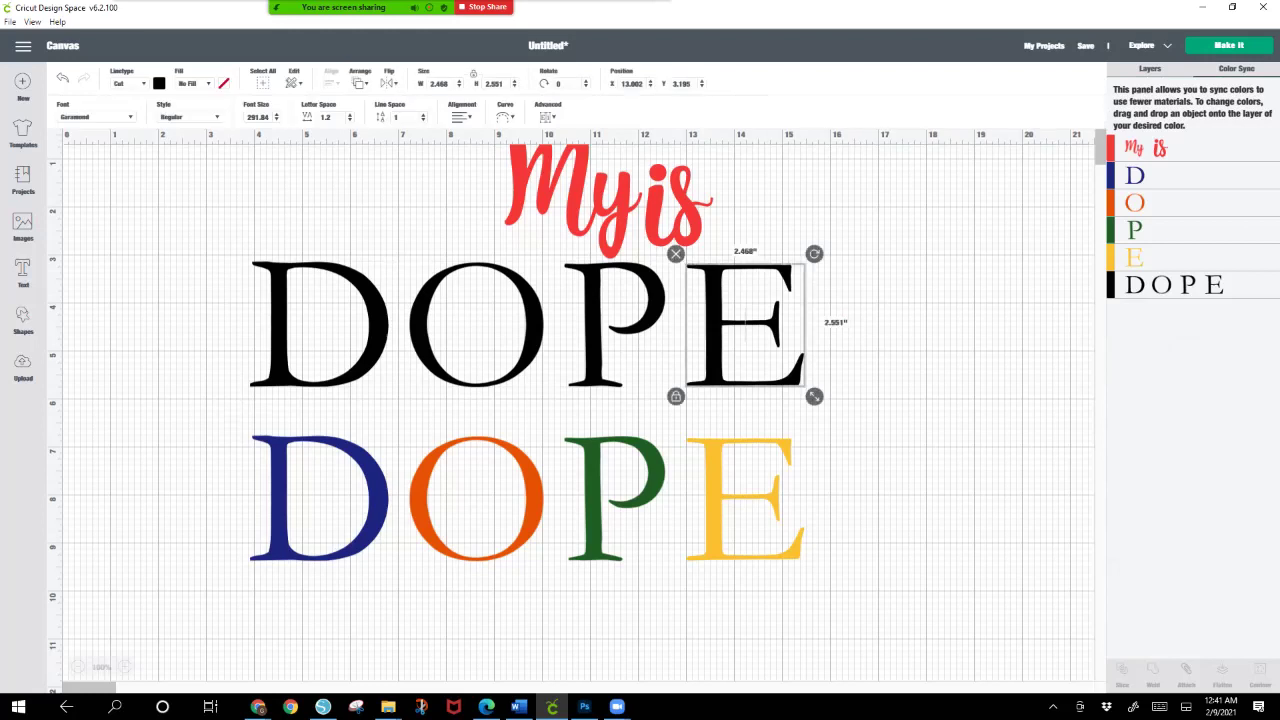
drag(1134, 285, 1160, 176)
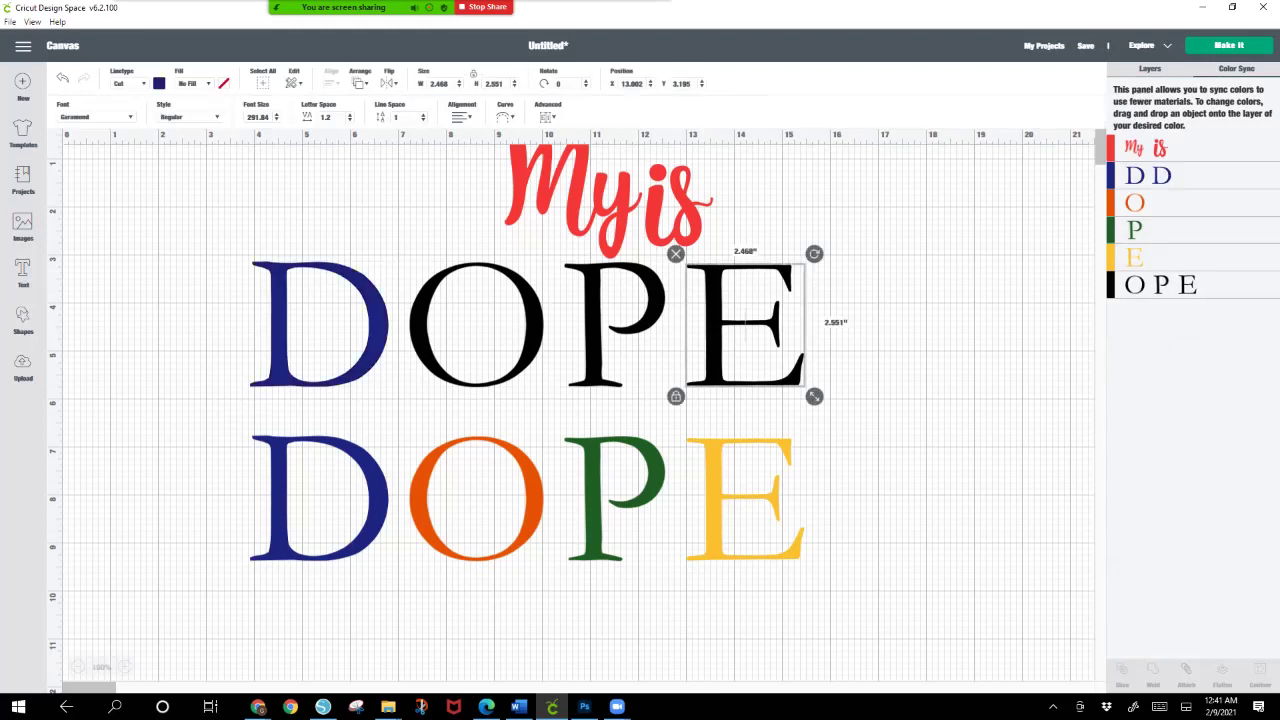
drag(1134, 285, 1160, 203)
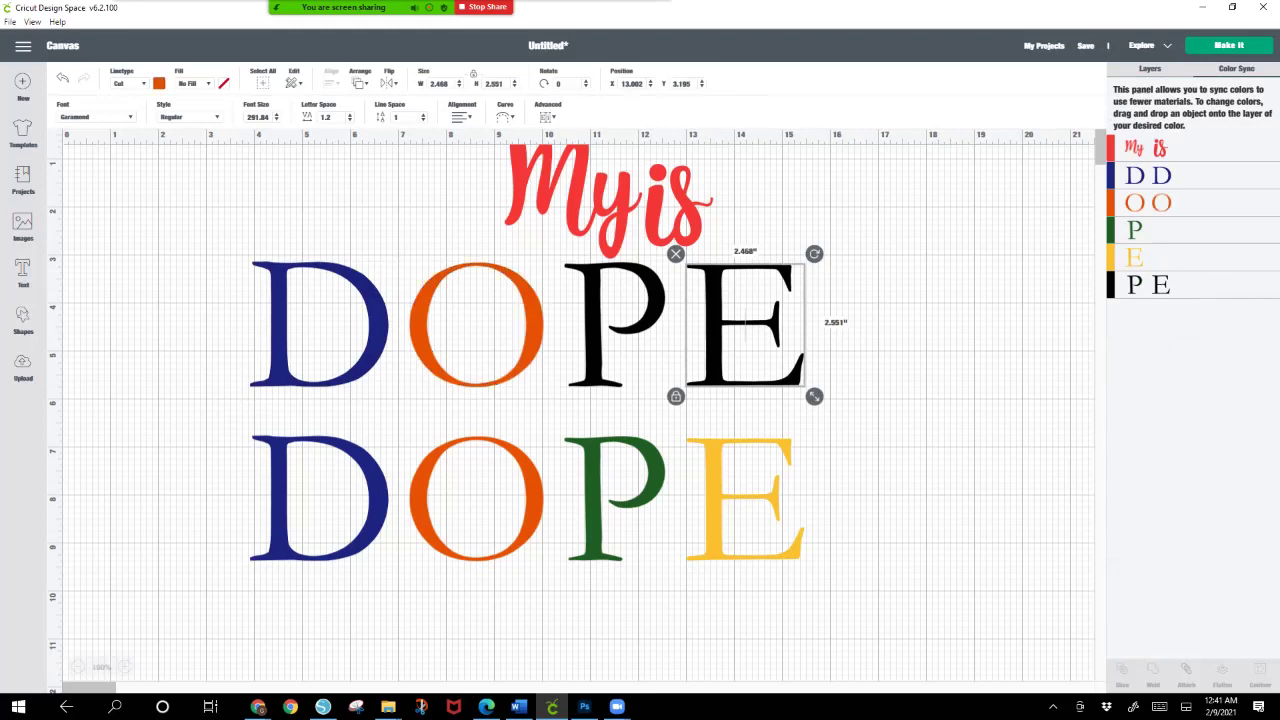
drag(1134, 285, 1150, 231)
drag(1134, 285, 1150, 258)
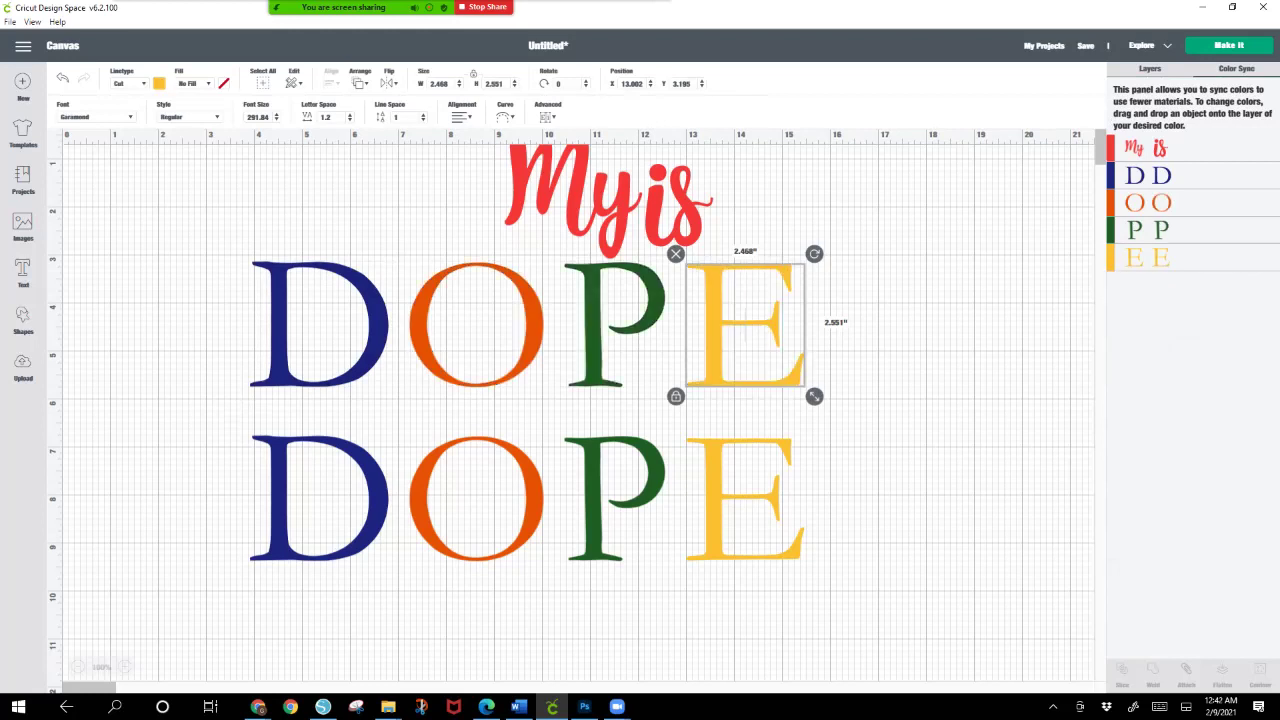
key(Escape)
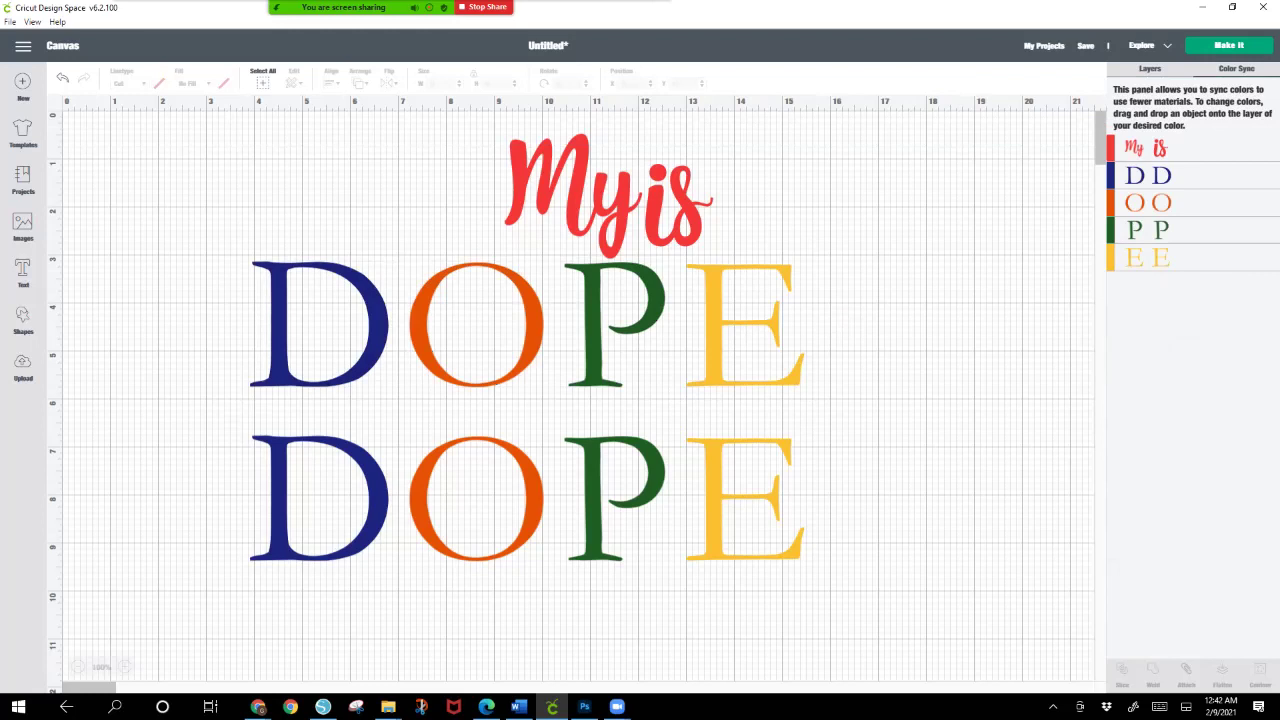
Step: Move the lower orange "O" down so it overlaps the lower-right curve of the lower dark blue "D"
drag(477, 498, 424, 513)
drag(320, 495, 319, 536)
drag(424, 515, 423, 575)
drag(318, 537, 329, 535)
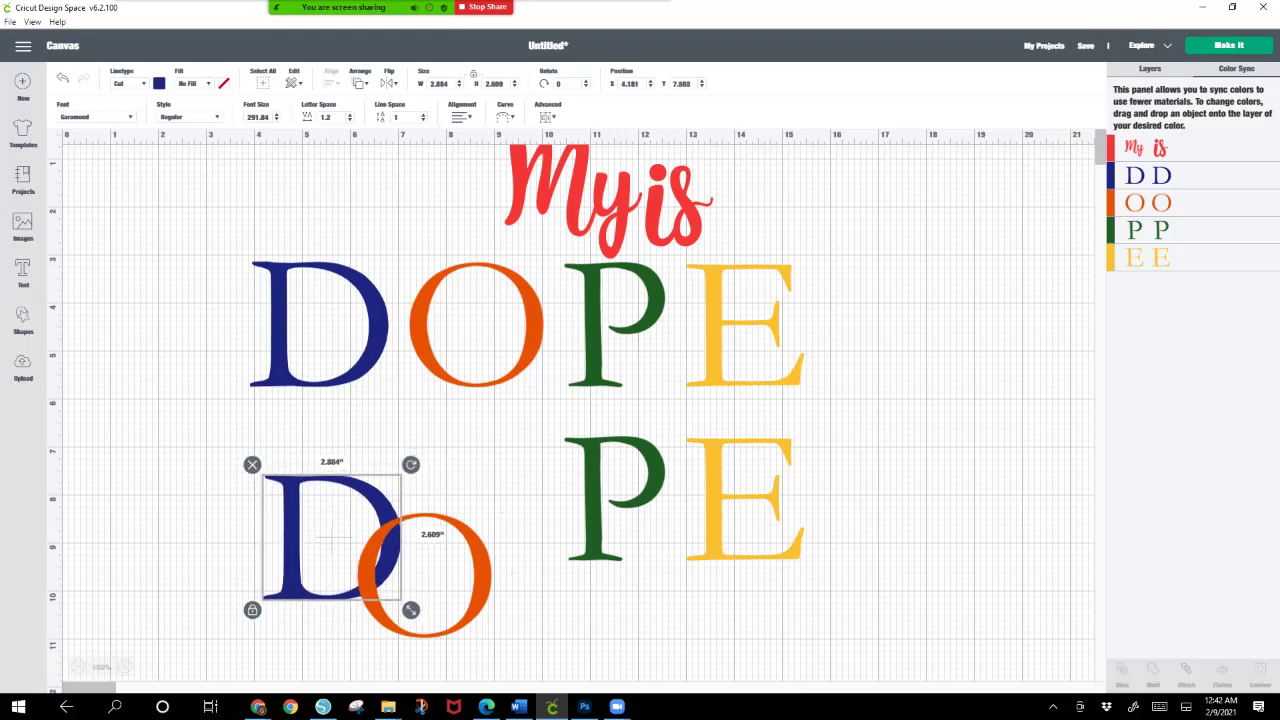
Step: Send the lower dark blue "D" to the front and shift it slightly further over the "O"
right_click(330, 538)
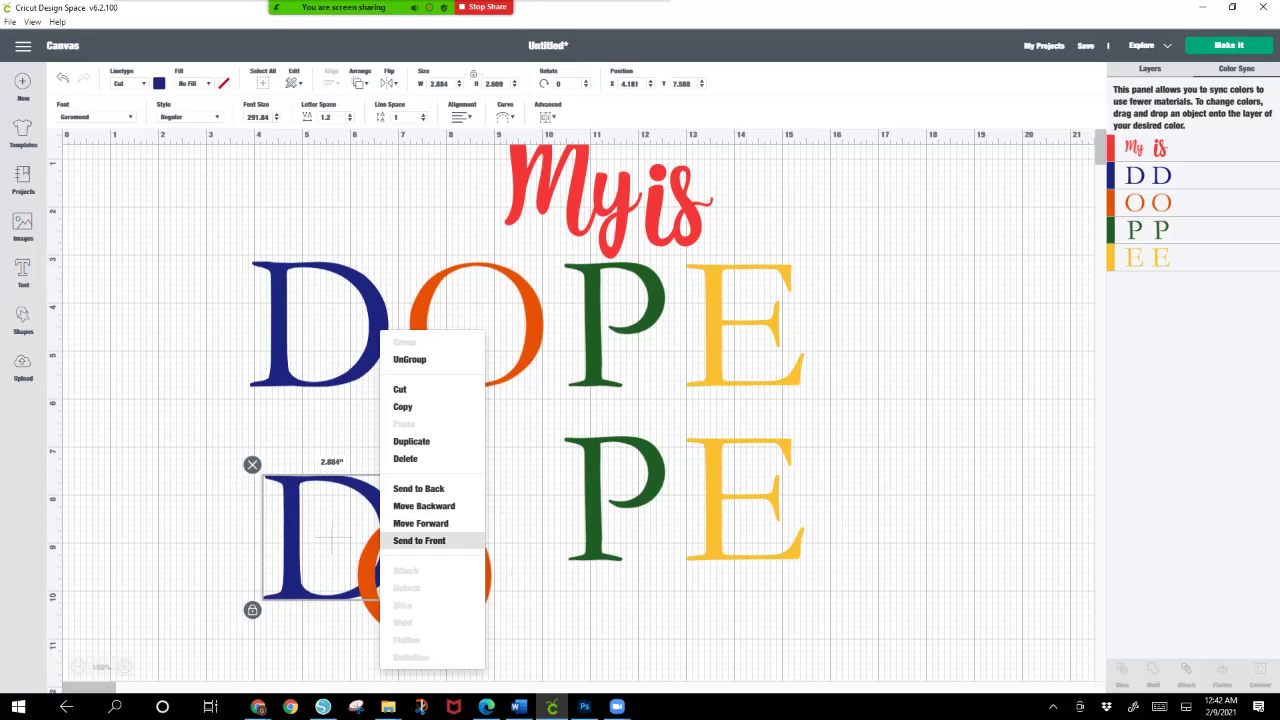
click(419, 540)
drag(332, 540, 340, 535)
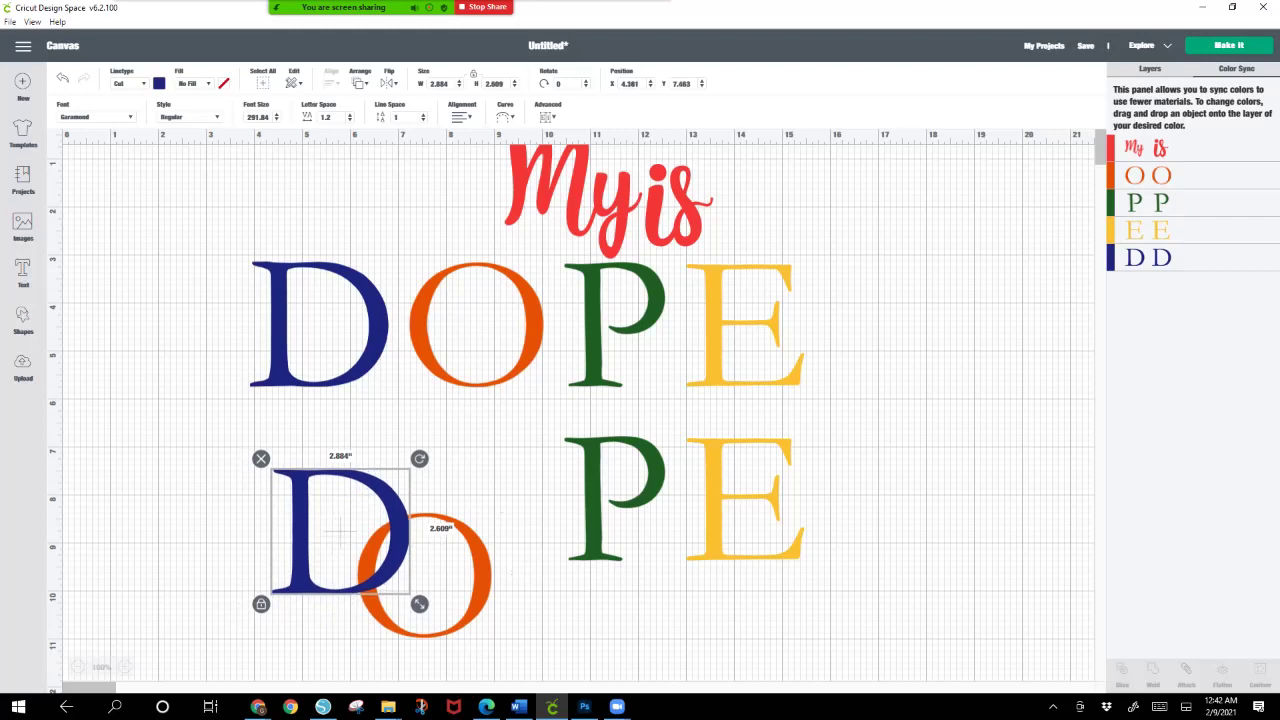
click(511, 572)
Step: Move the lower green "P" over the right edge of the "O" and the lower yellow "E" over the lower right of the "P"
drag(612, 500, 512, 536)
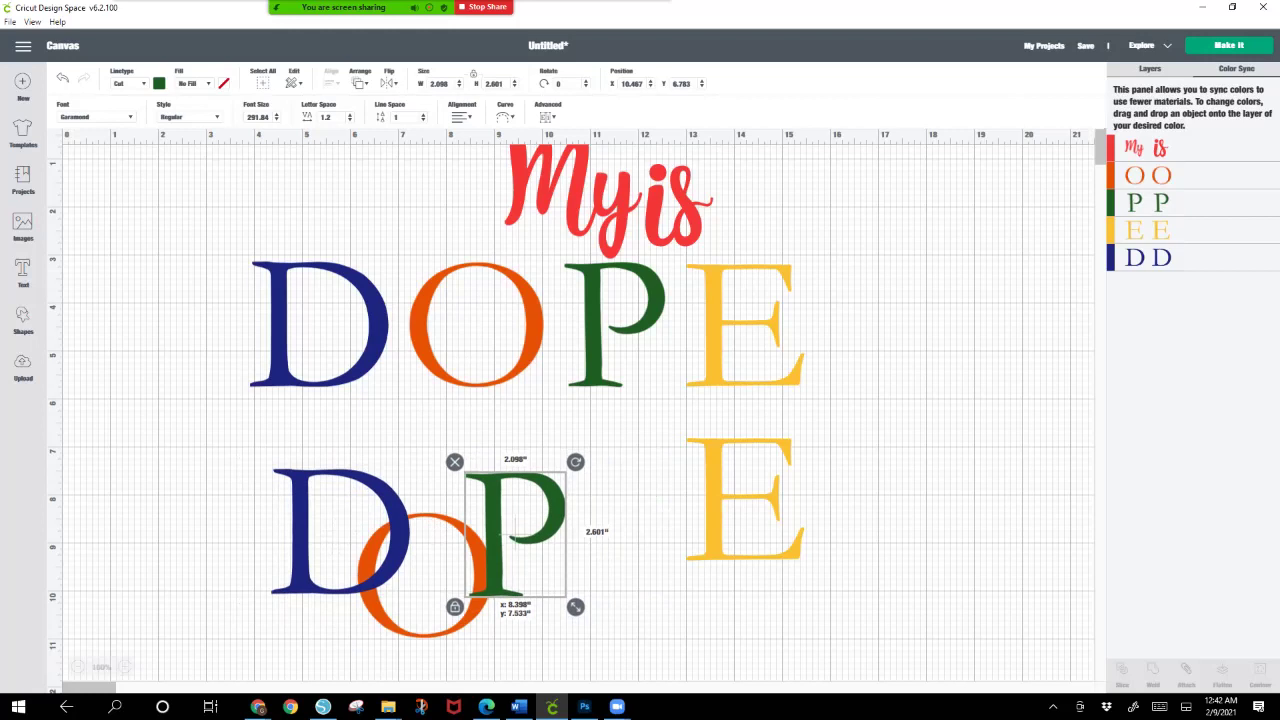
drag(512, 536, 512, 536)
drag(512, 536, 512, 534)
drag(740, 500, 568, 582)
drag(424, 573, 424, 568)
drag(570, 580, 569, 578)
key(Escape)
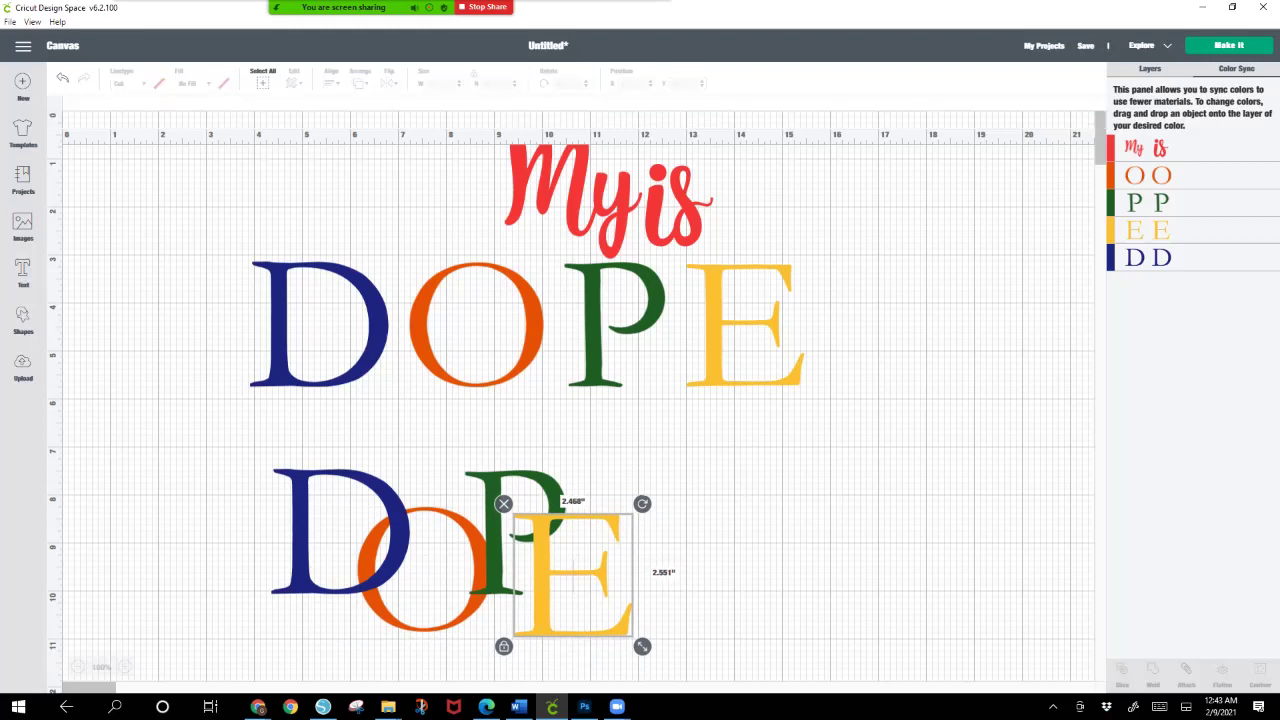
Step: Send the lower green "P" to the front and raise the yellow "E" slightly to line up with the "O"
click(550, 495)
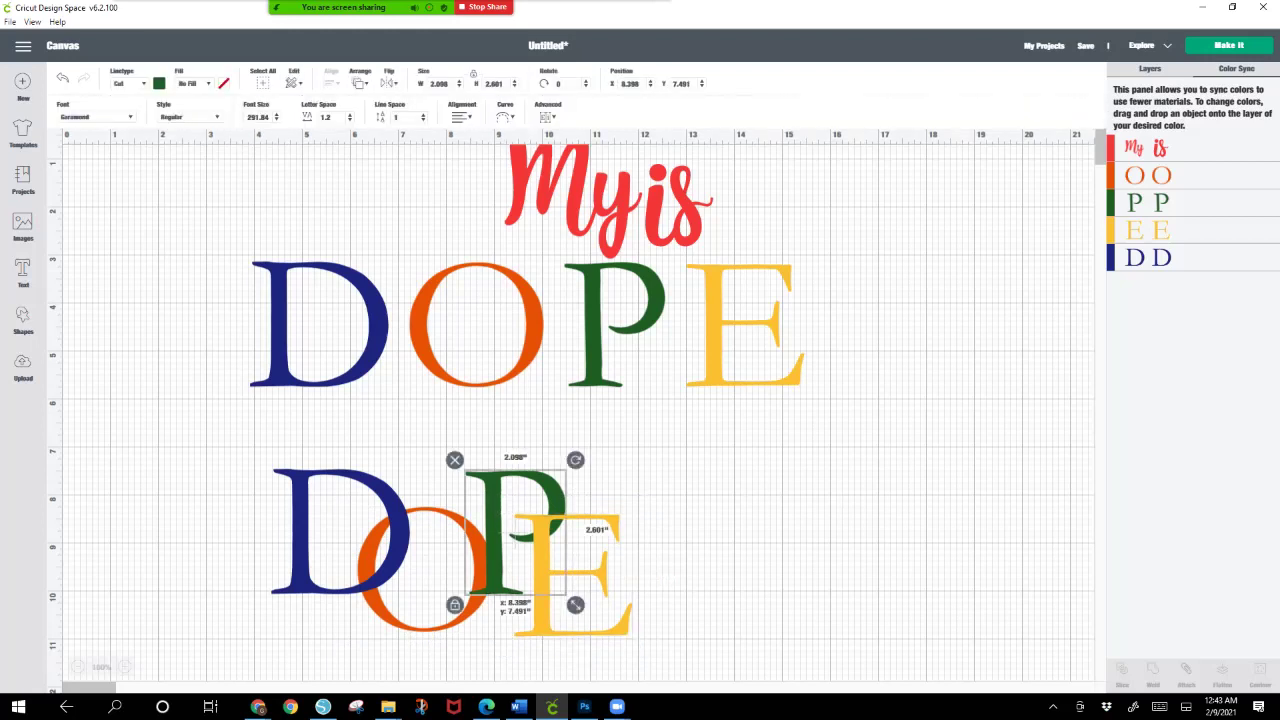
right_click(551, 495)
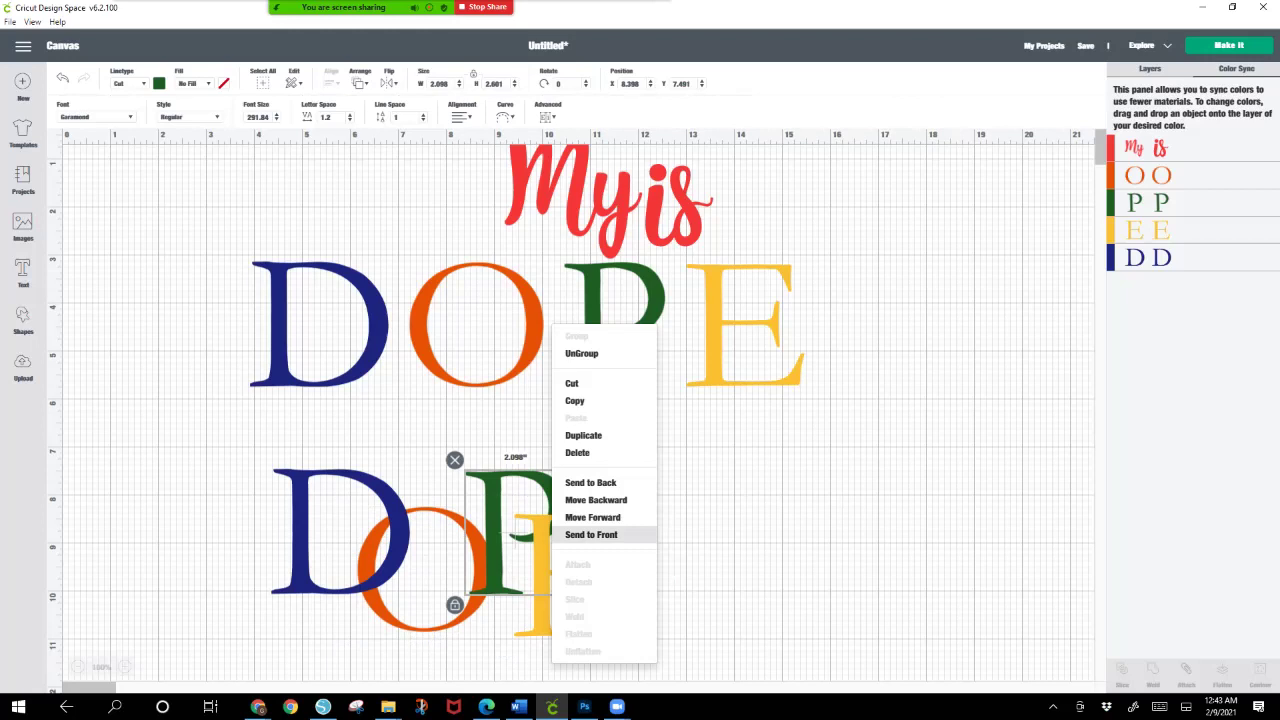
click(591, 534)
key(Escape)
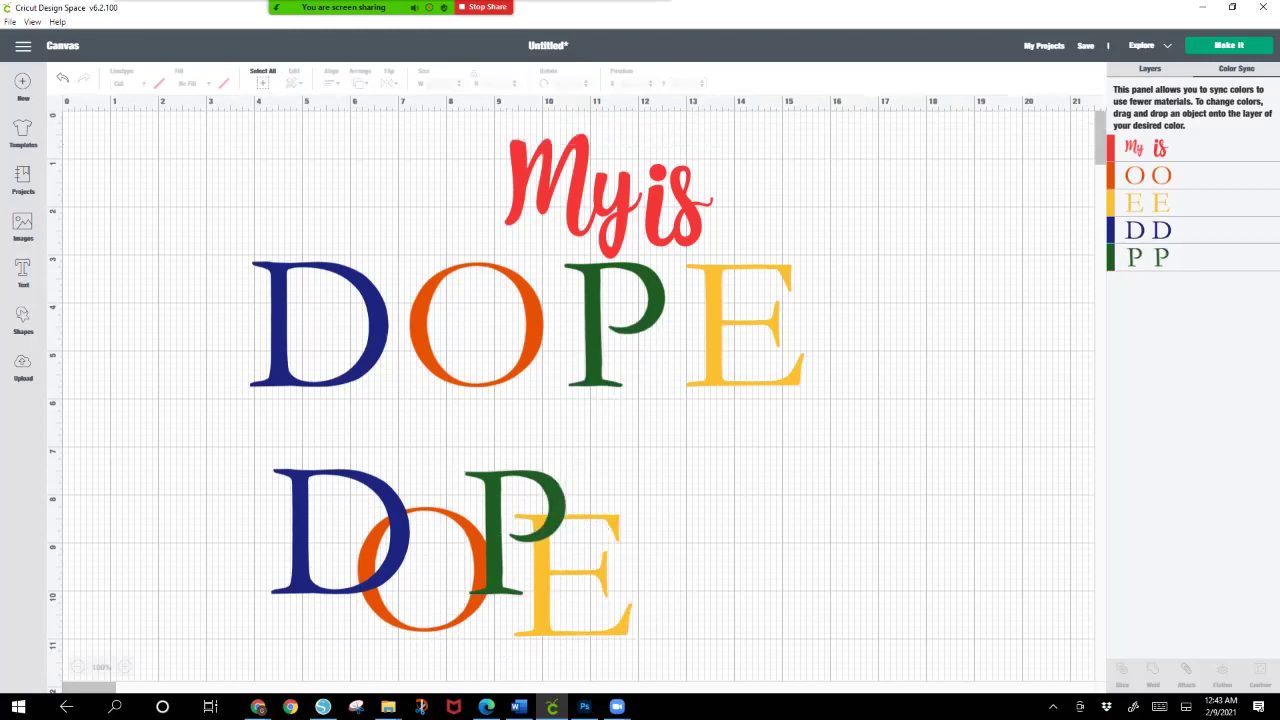
click(607, 522)
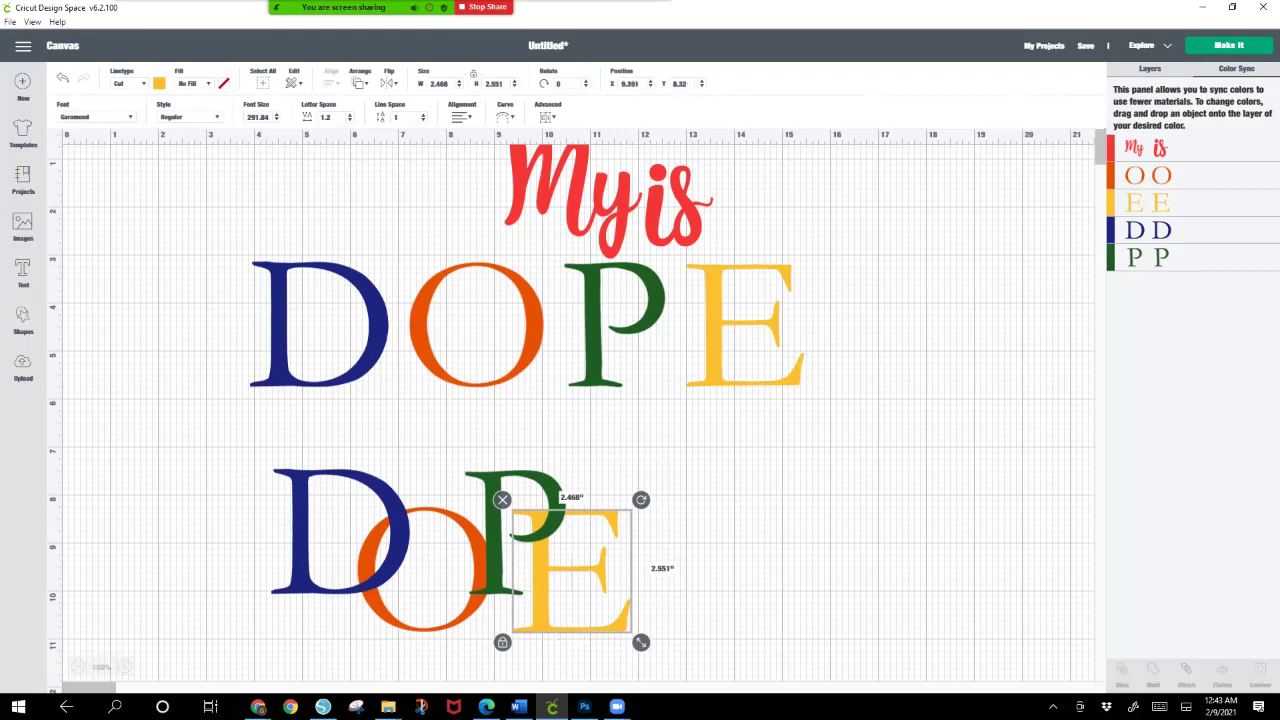
key(Escape)
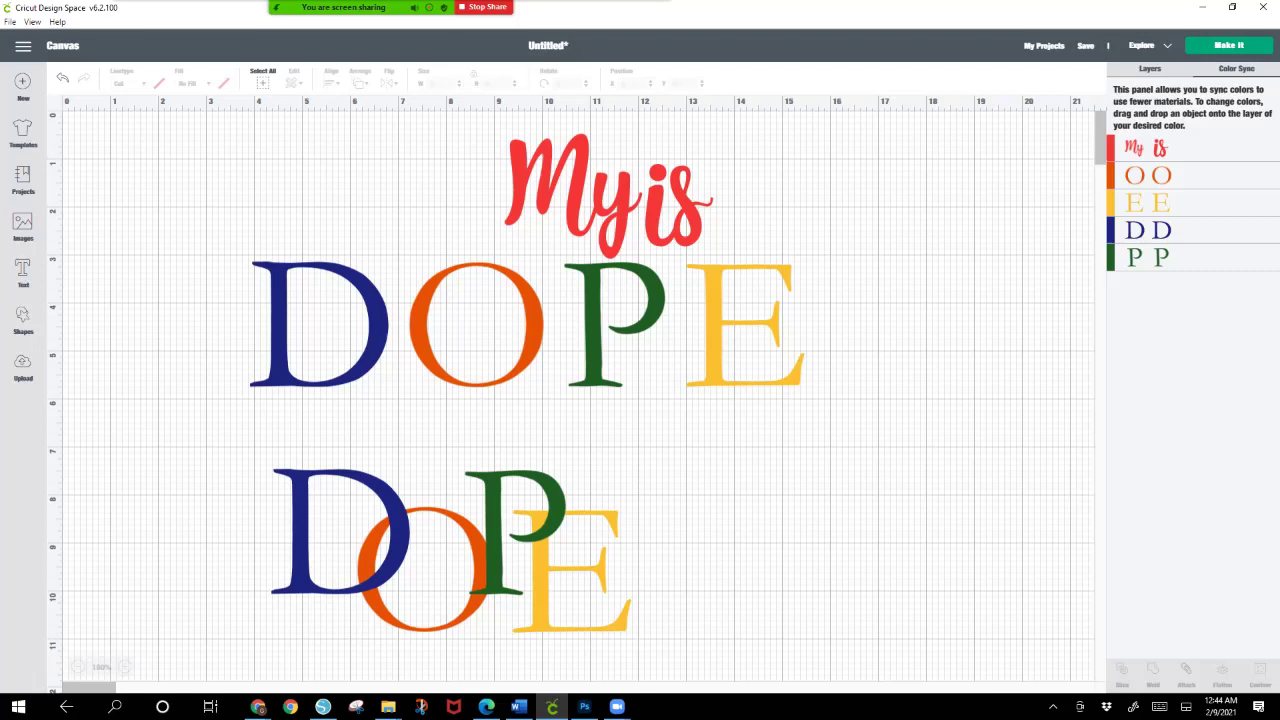
Step: Move the overlapping lower "P" and "E" together to the right, away from the "D" and "O"
drag(512, 450, 574, 620)
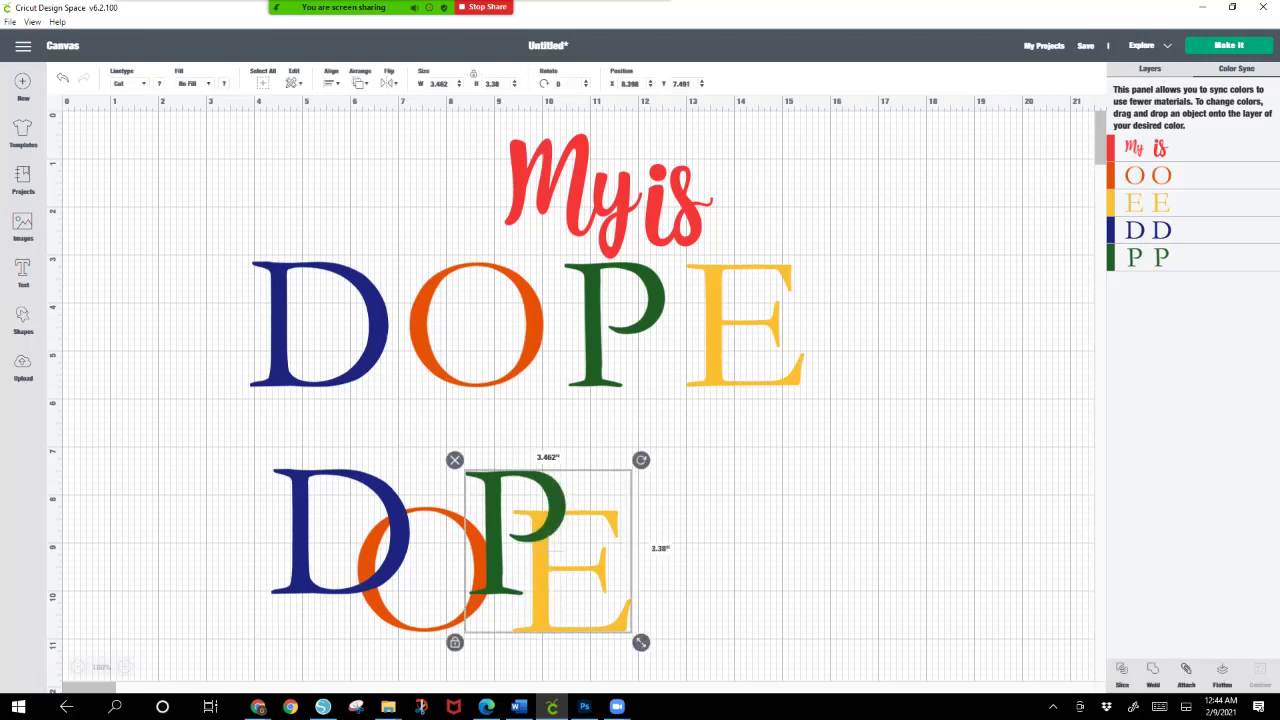
drag(548, 550, 759, 538)
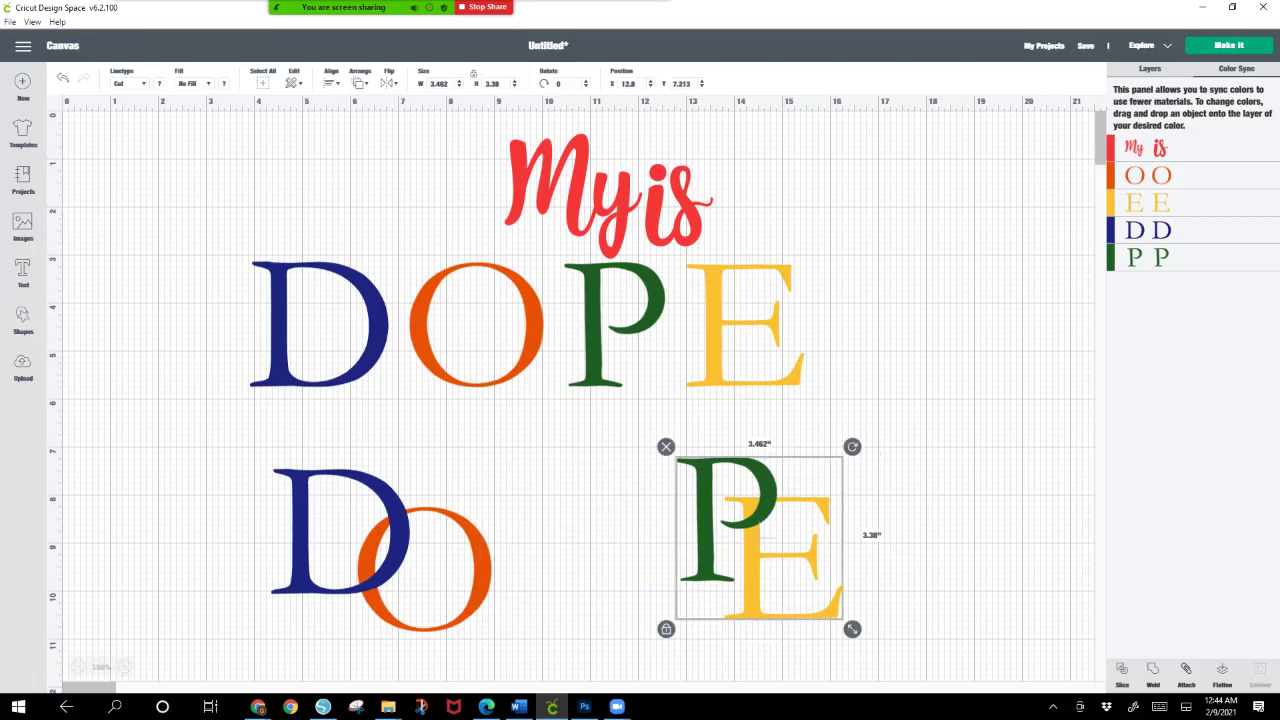
click(880, 453)
Step: Slice the overlapping lower "D" and "O" and pull the cut "O" away from the "D"
drag(230, 452, 490, 614)
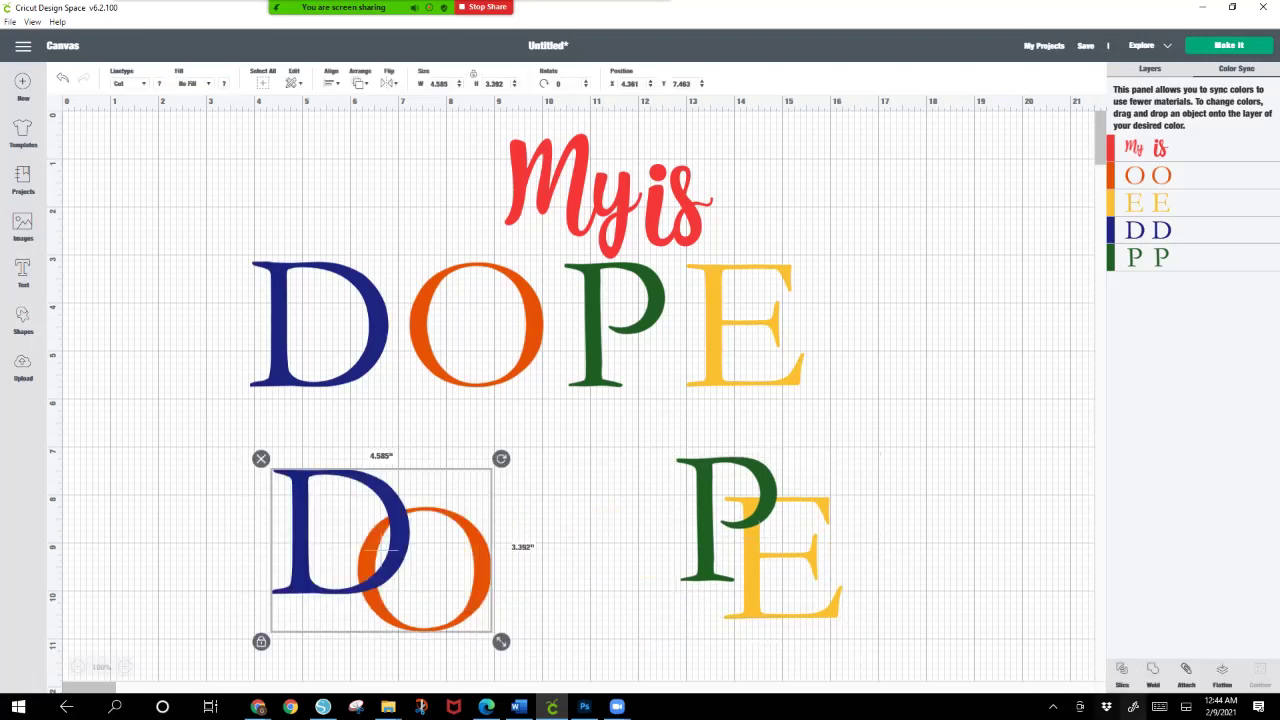
key(Escape)
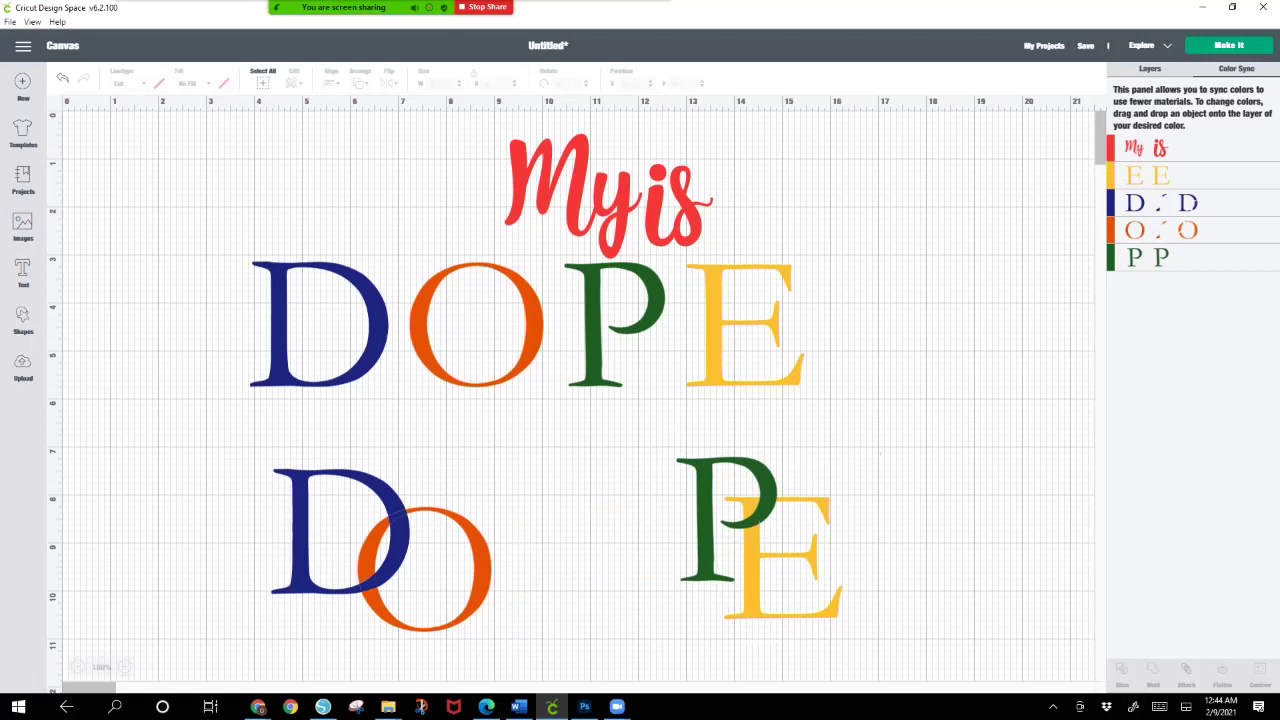
drag(424, 622, 505, 646)
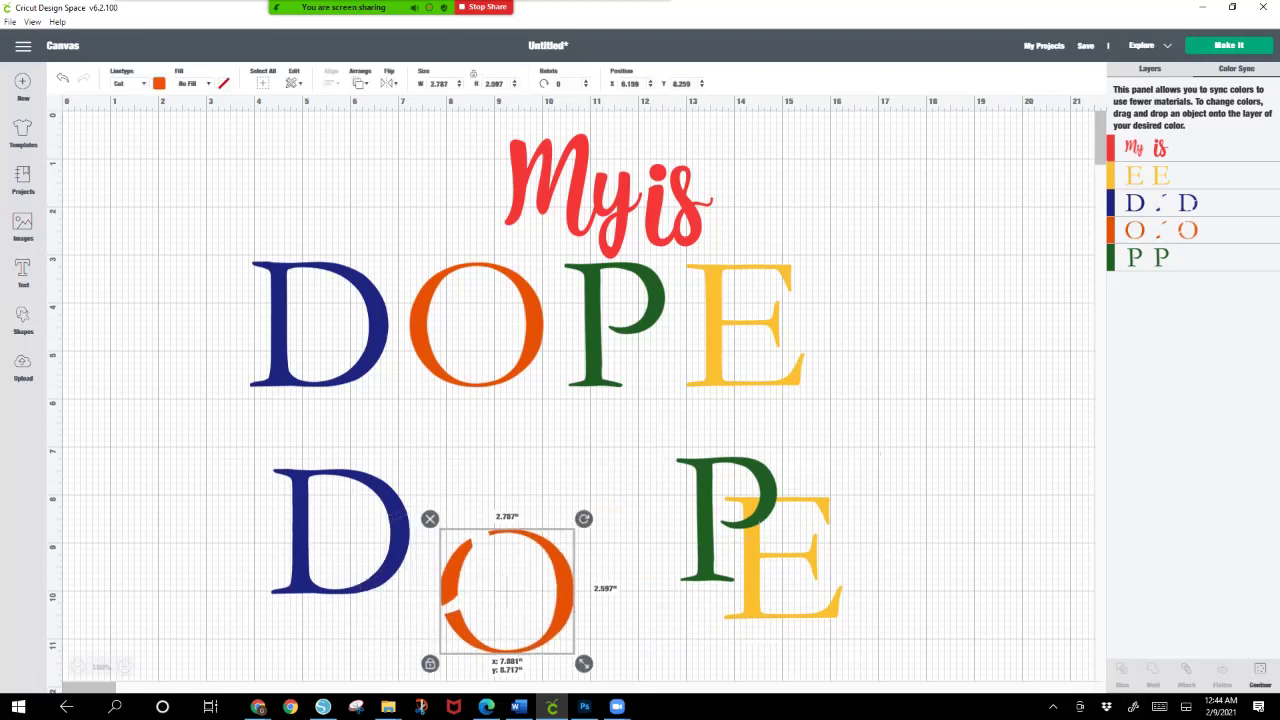
click(340, 531)
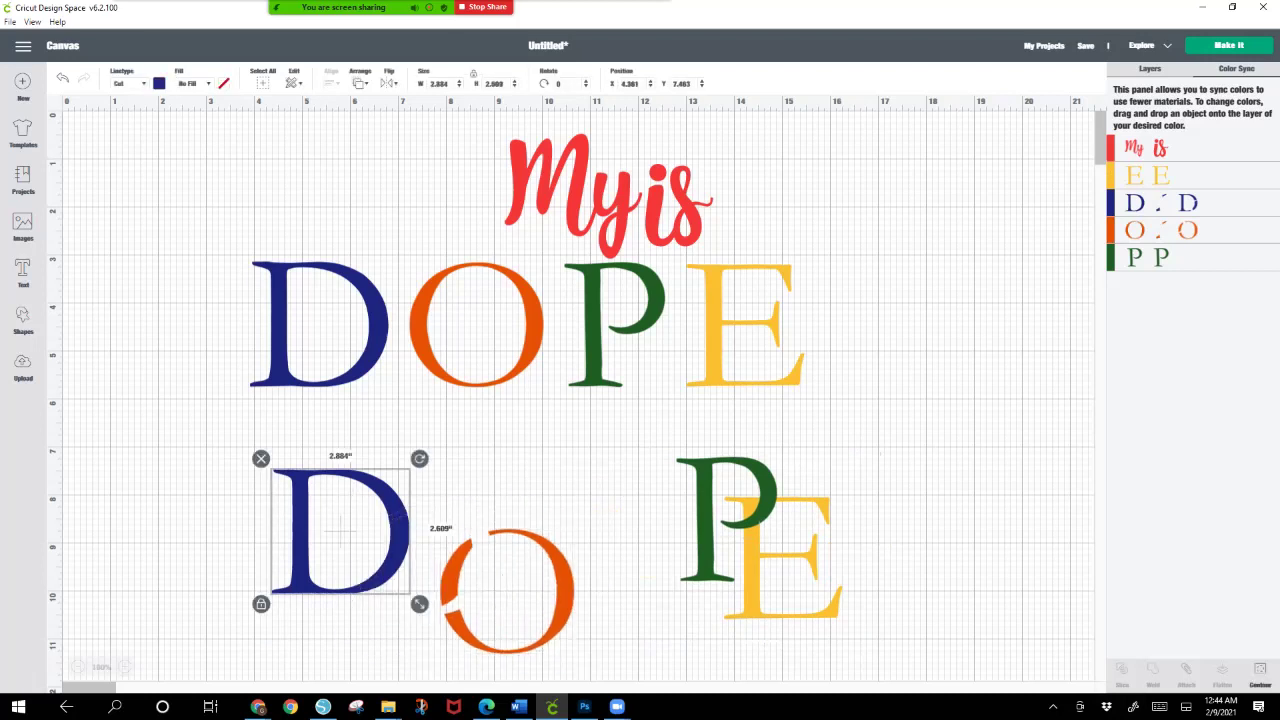
key(Escape)
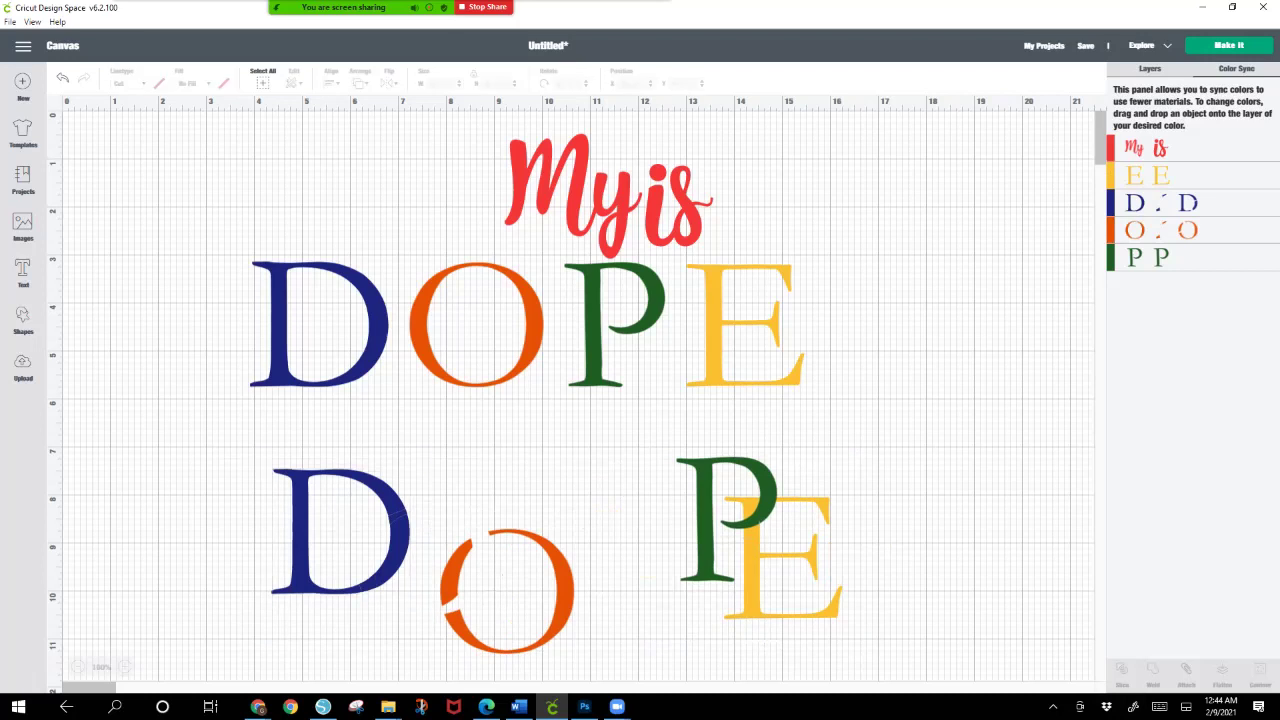
Step: Move the cut "D" clear of its overlap pieces and delete those pieces together with the sliced "O"
drag(341, 532, 272, 536)
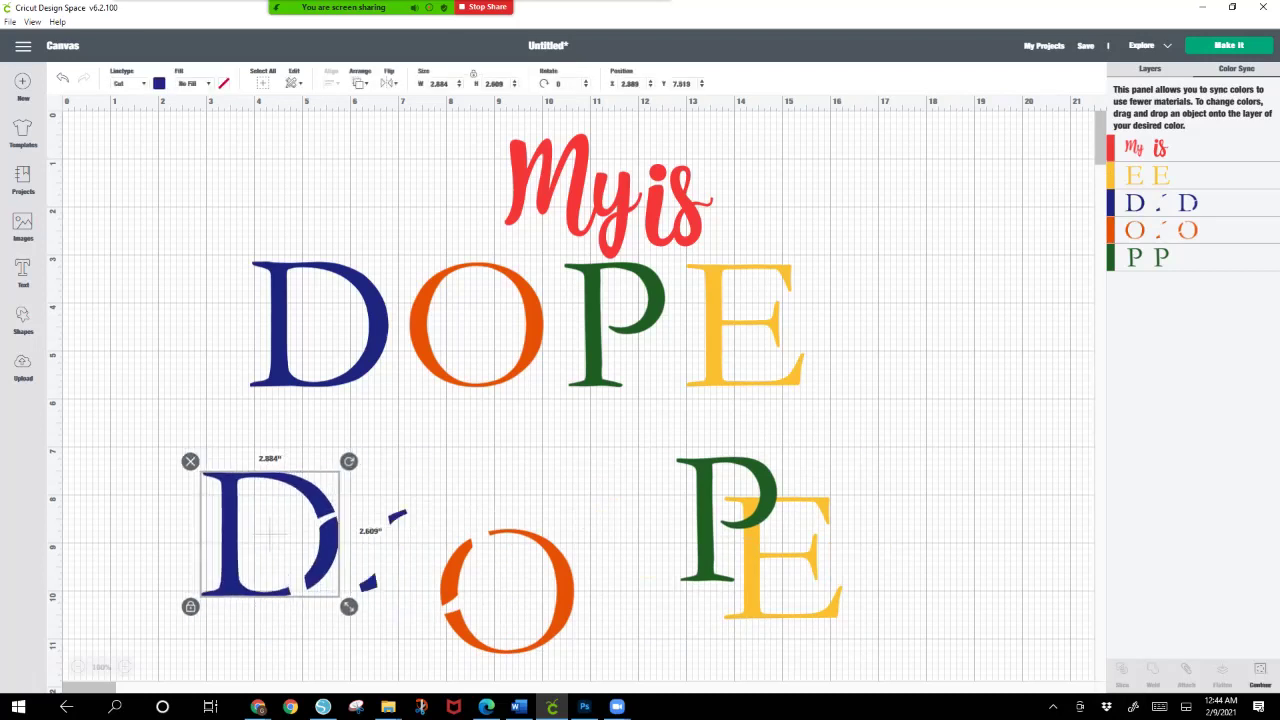
drag(385, 464, 562, 636)
click(349, 499)
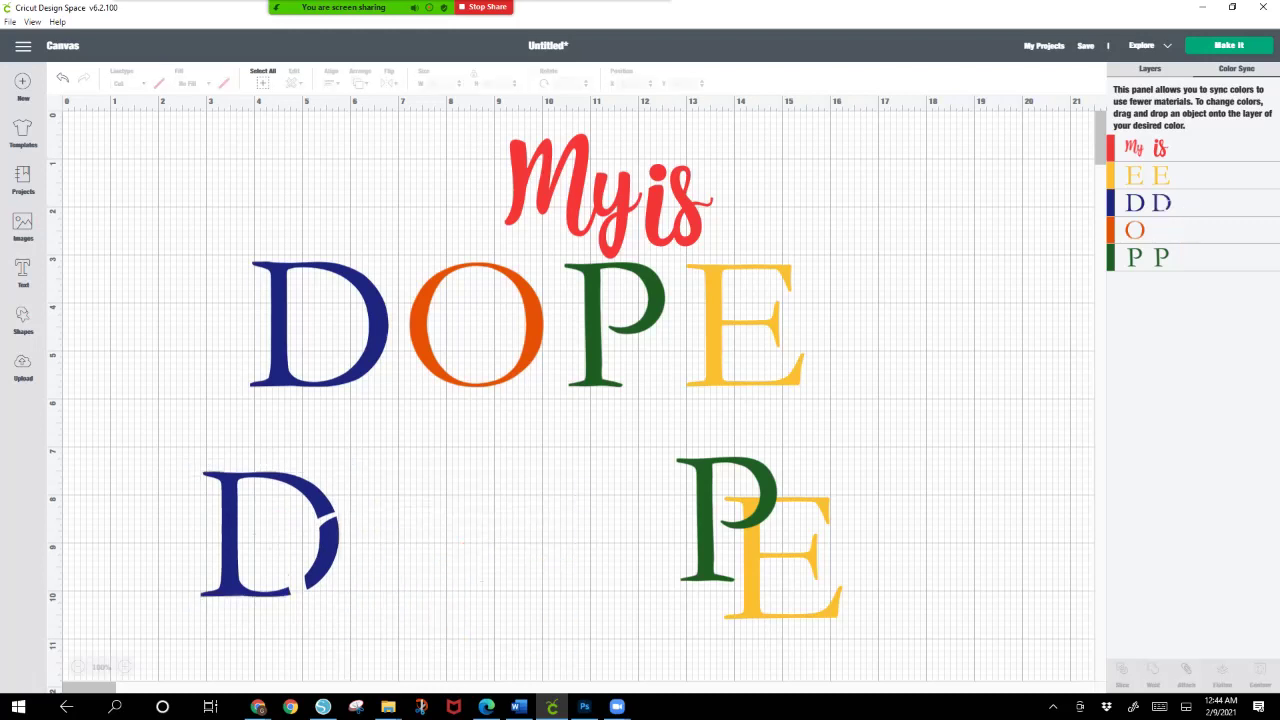
Step: Move the cut "D" back to the right and place the intact upper orange "O" over its gaps
drag(270, 532, 335, 528)
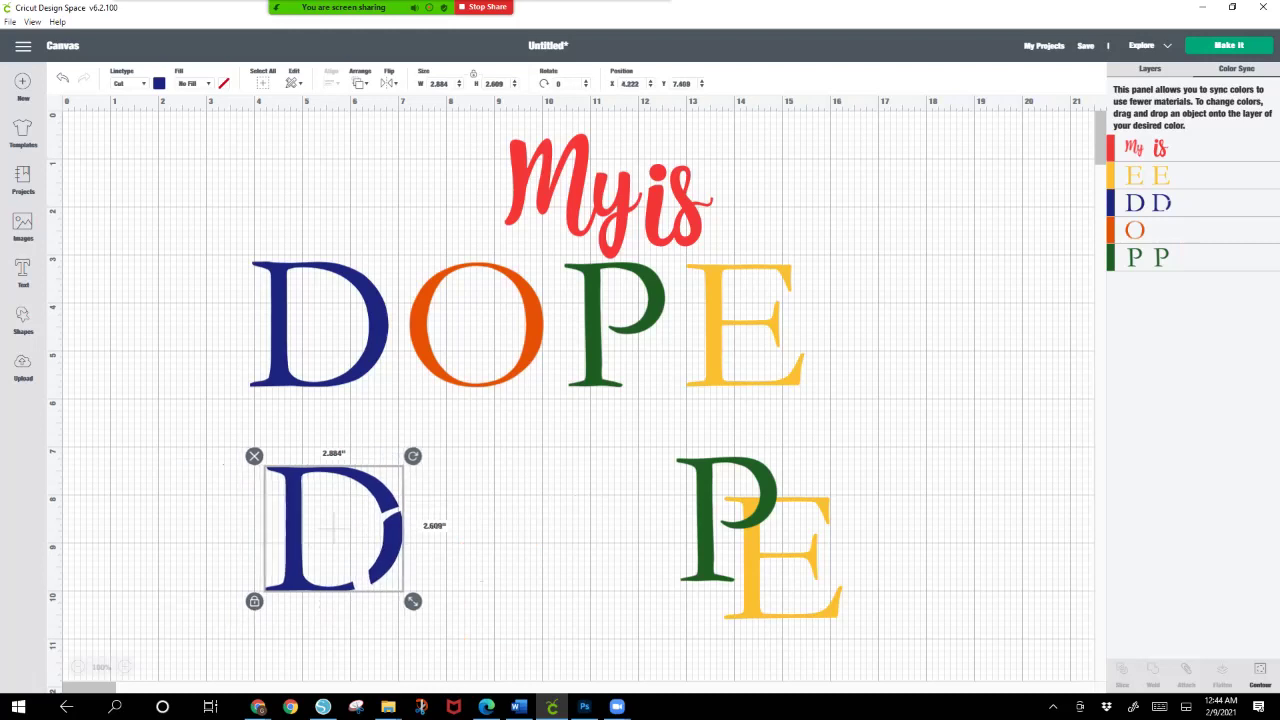
drag(476, 328, 421, 565)
drag(333, 525, 336, 520)
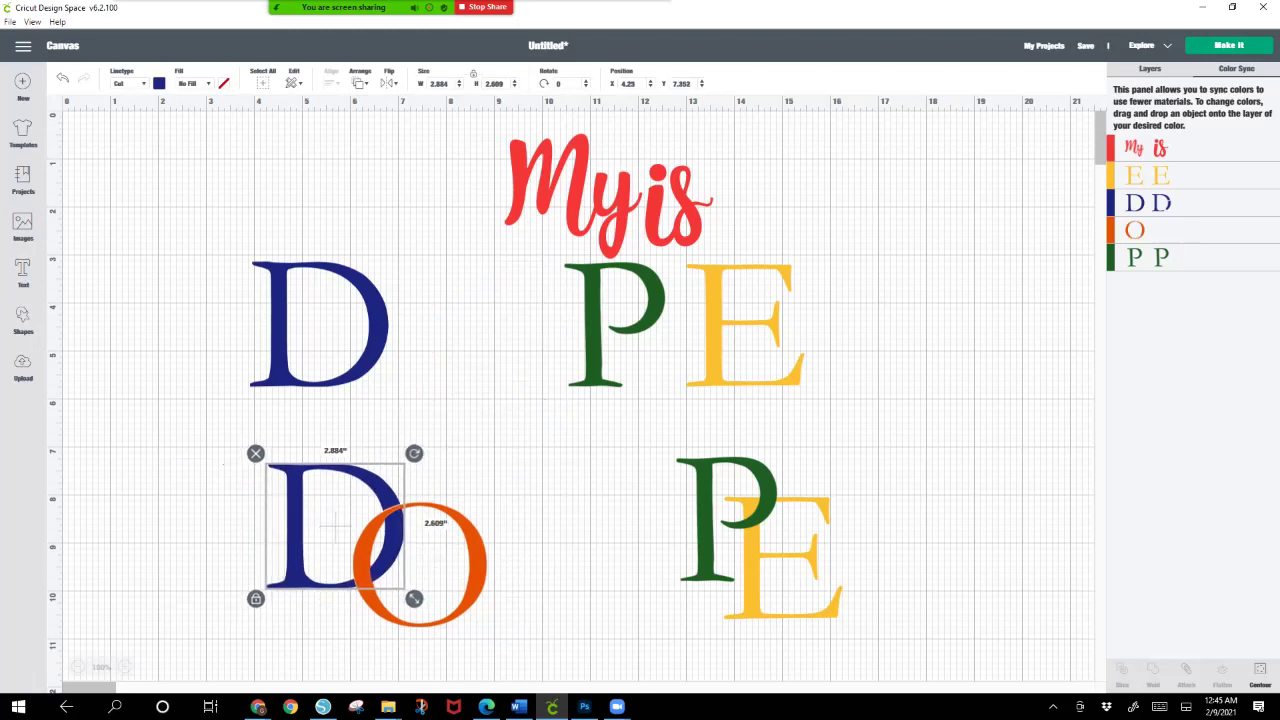
key(Escape)
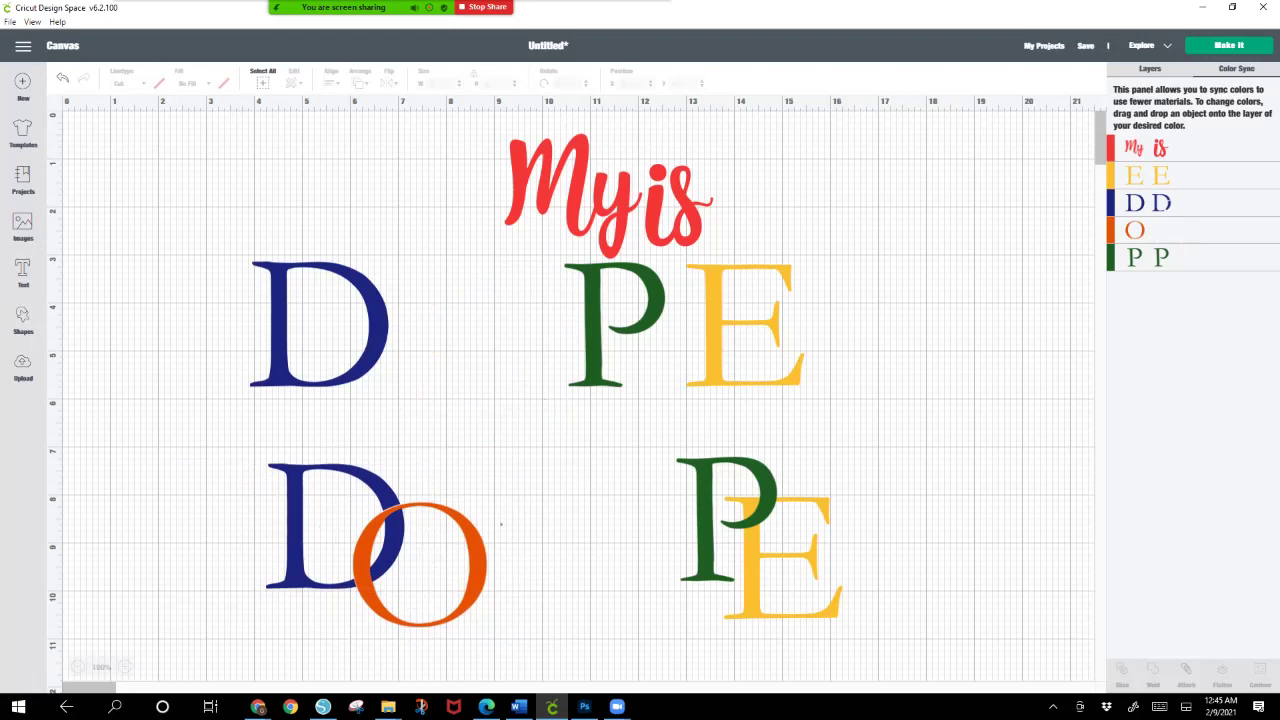
Step: Fine-tune the orange "O" so it sits centred in the gaps of the cut "D"
click(422, 565)
drag(420, 563, 421, 563)
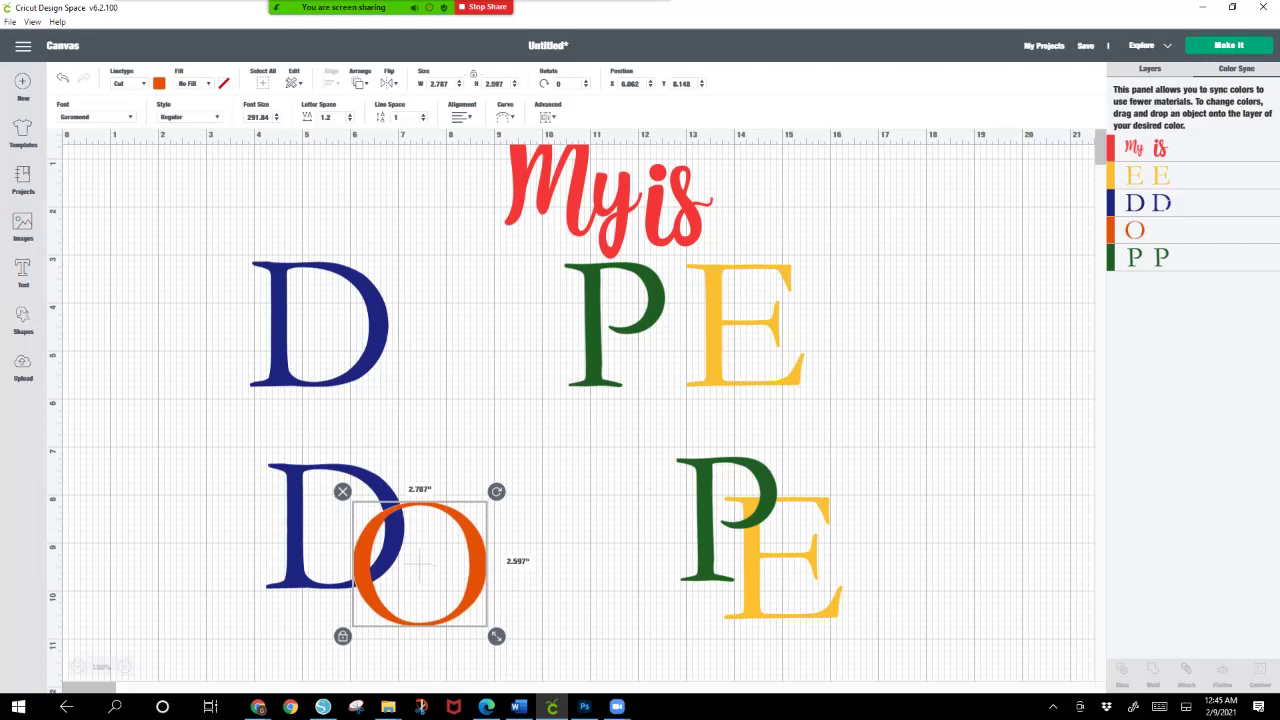
key(Escape)
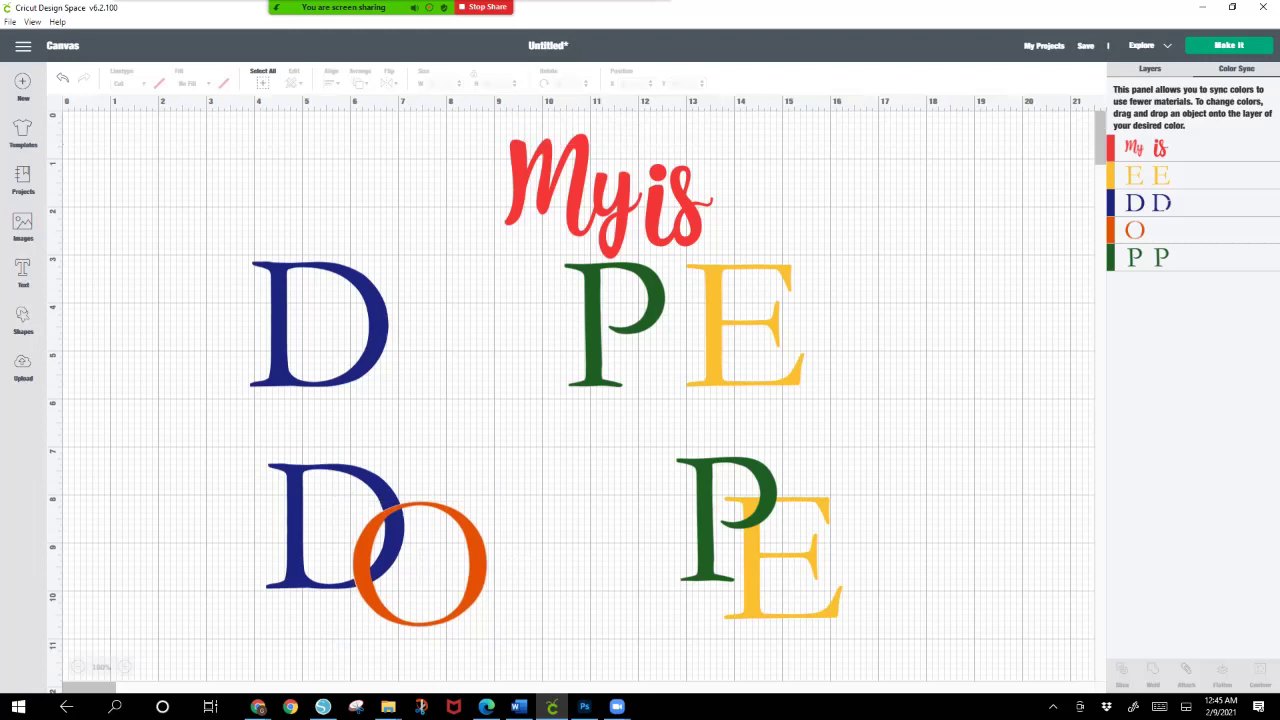
drag(420, 600, 453, 601)
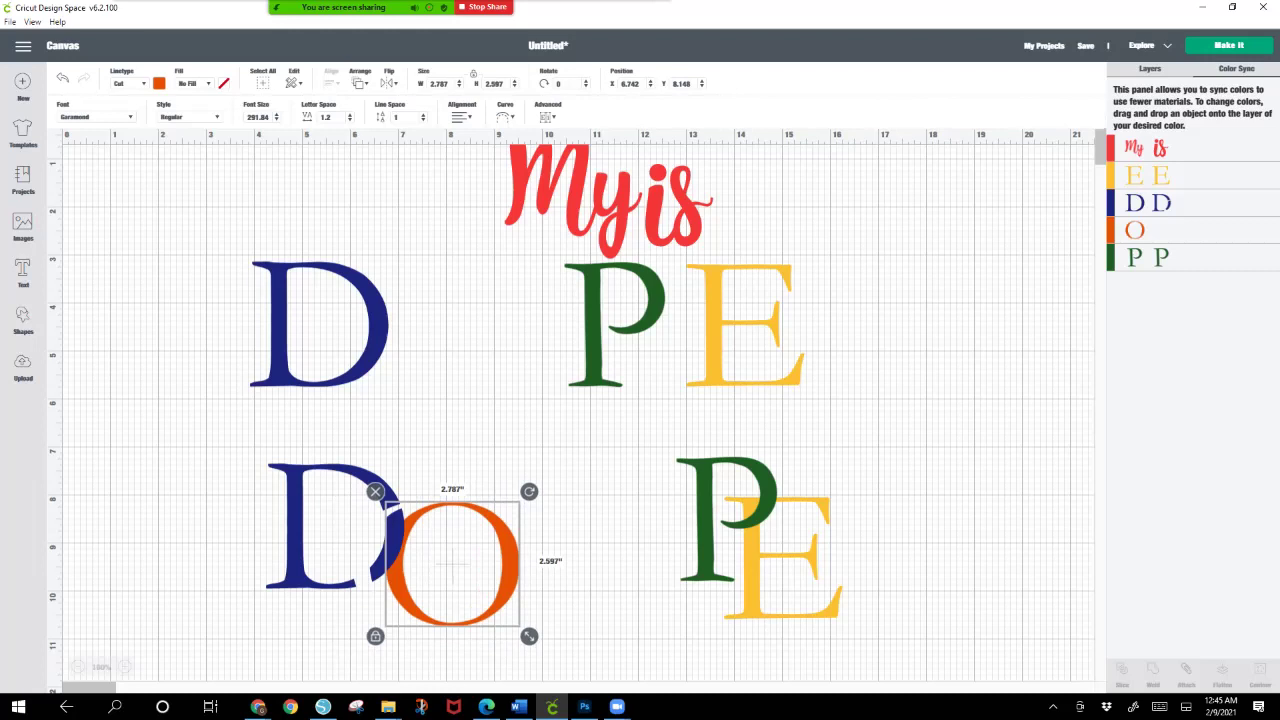
drag(453, 563, 420, 563)
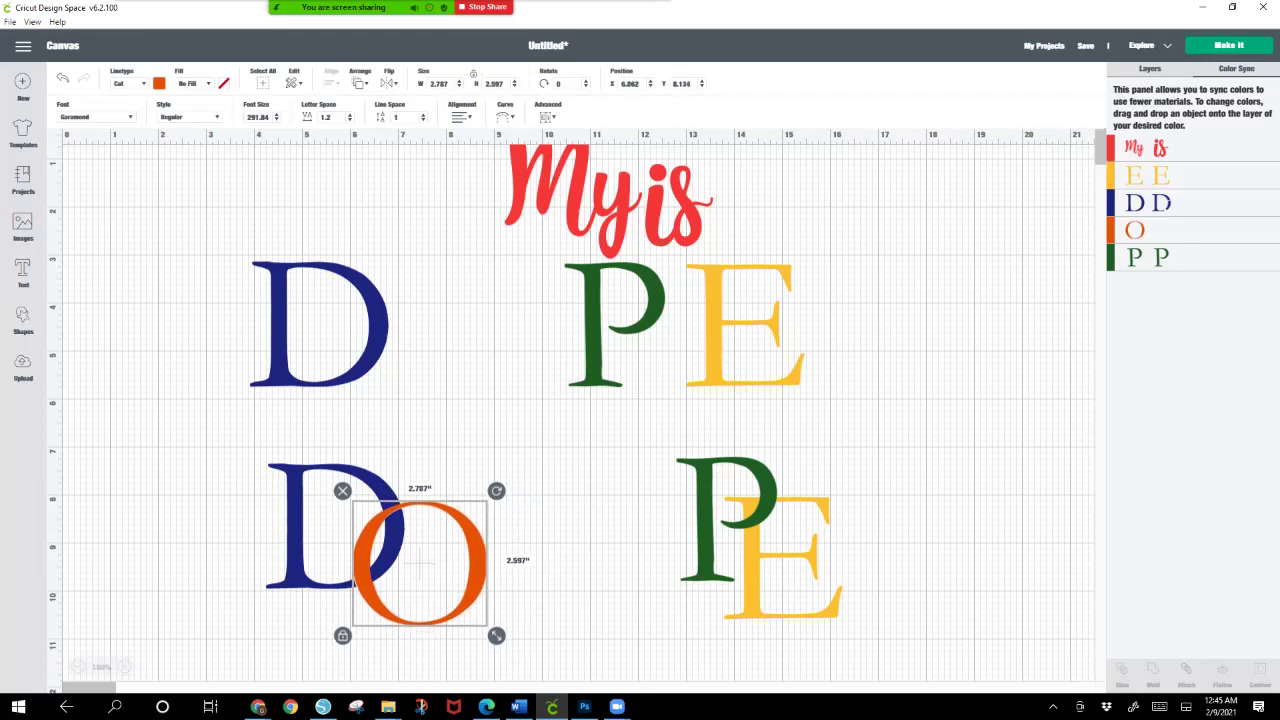
key(Escape)
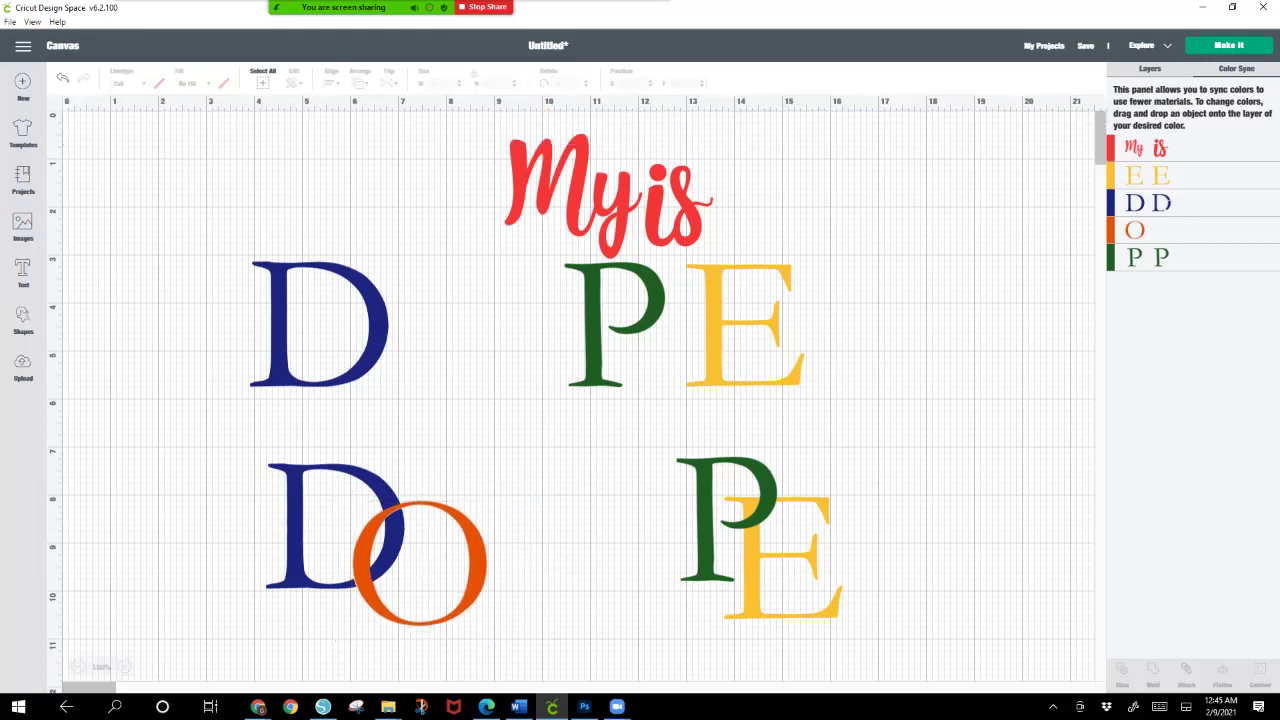
click(424, 566)
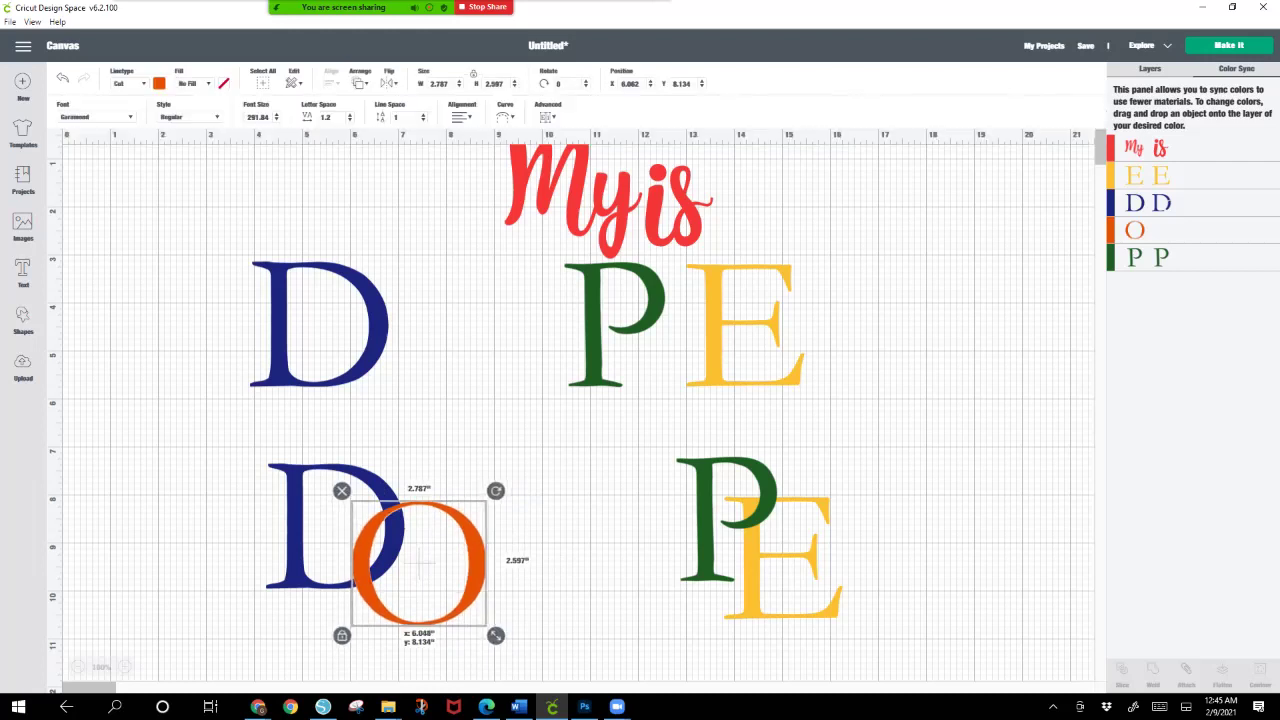
drag(424, 566, 421, 563)
click(433, 565)
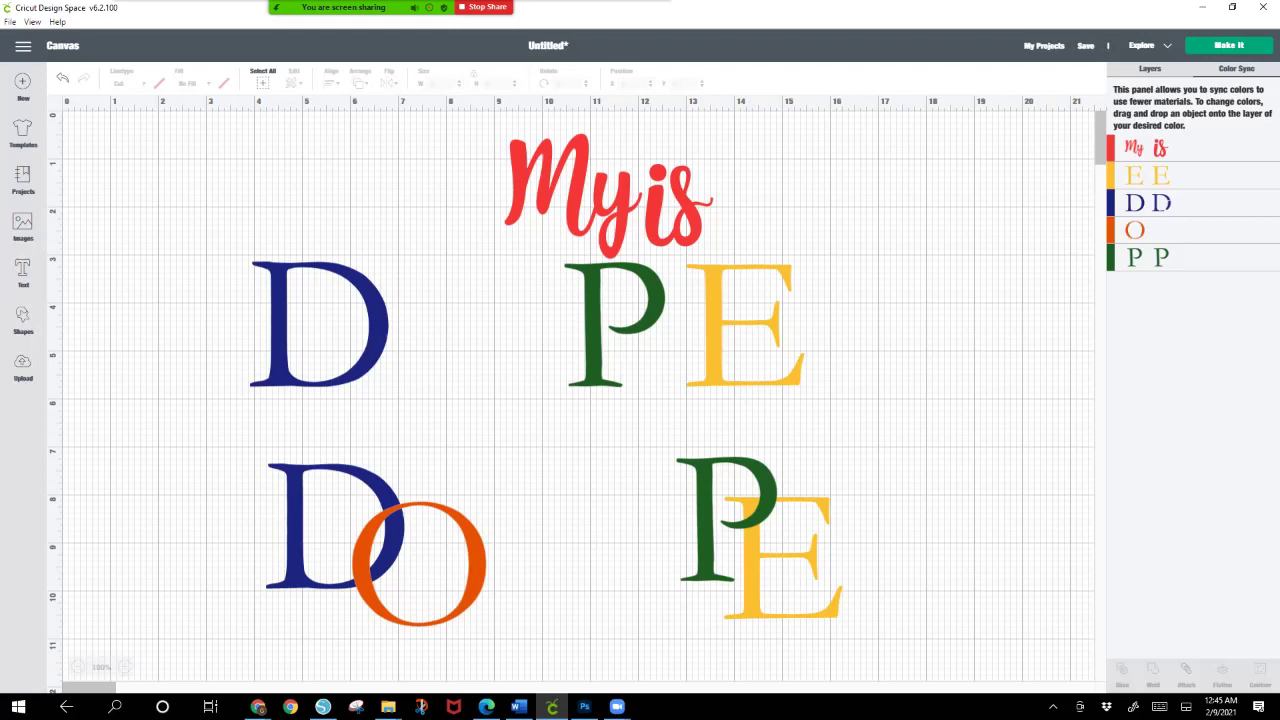
Step: Move the lower green "P" over the right edge of the "O" and centre it vertically with the cut "D"
drag(700, 520, 489, 535)
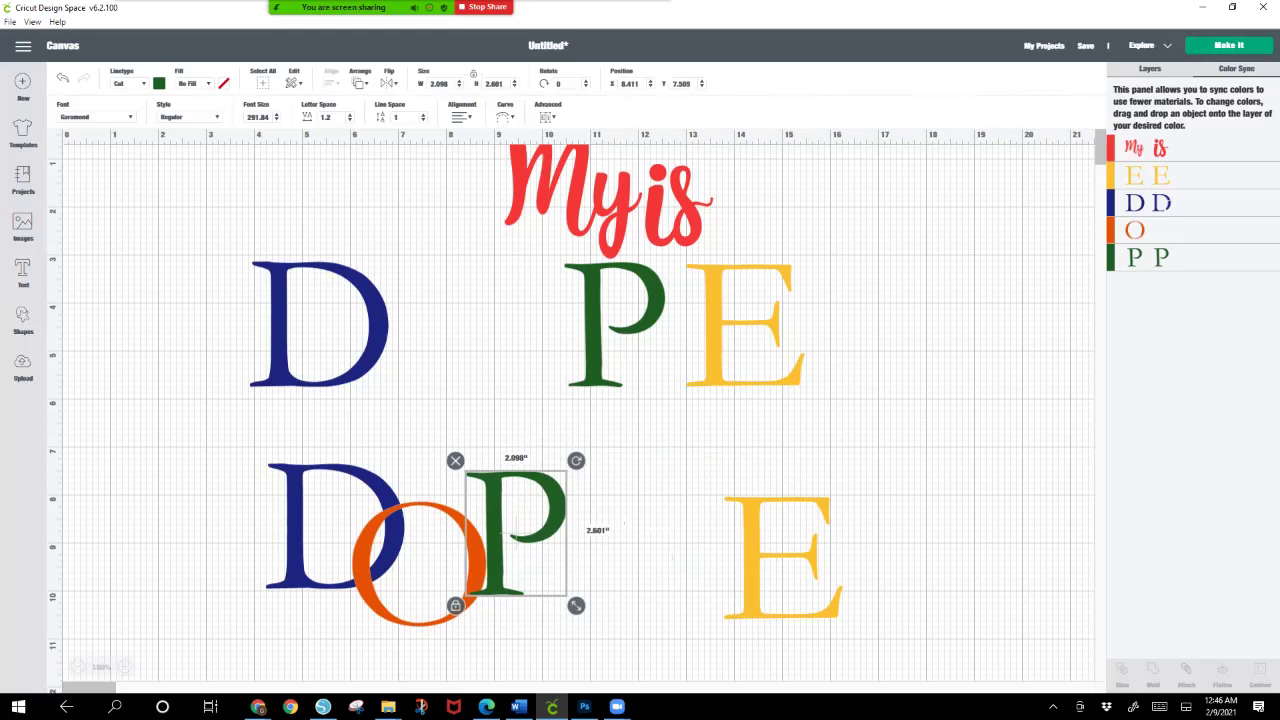
shift+click(294, 525)
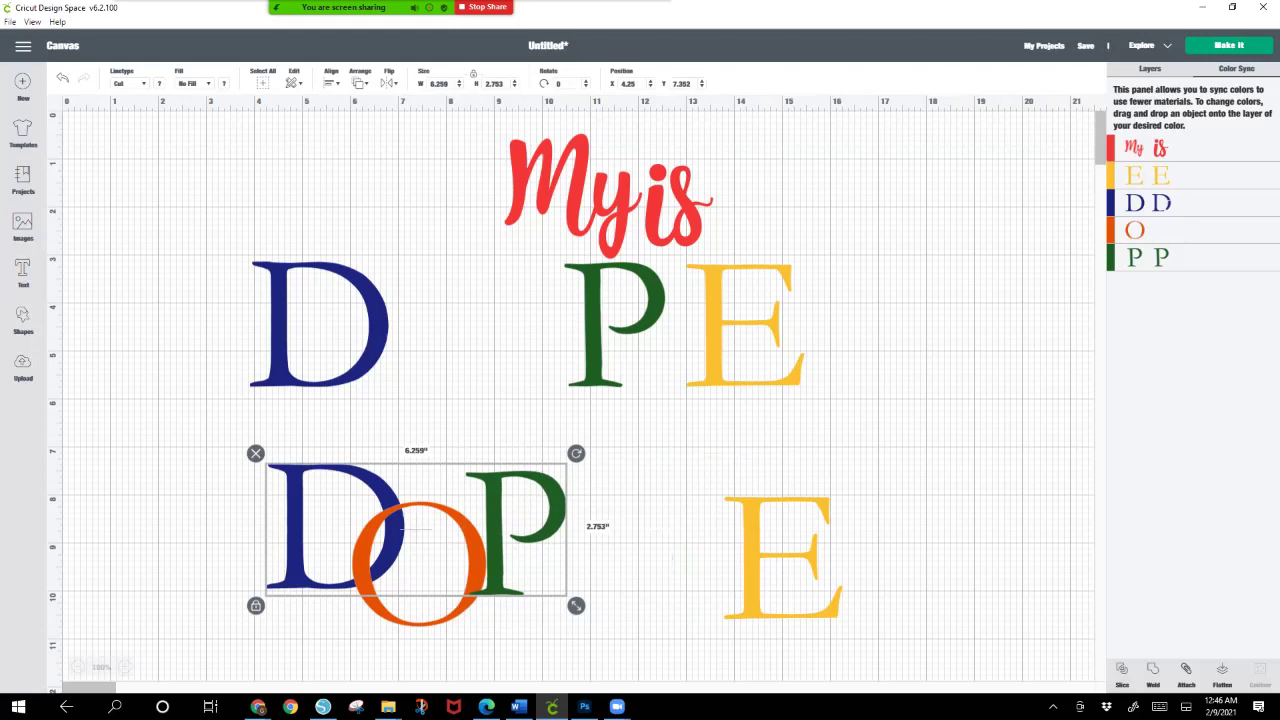
click(331, 83)
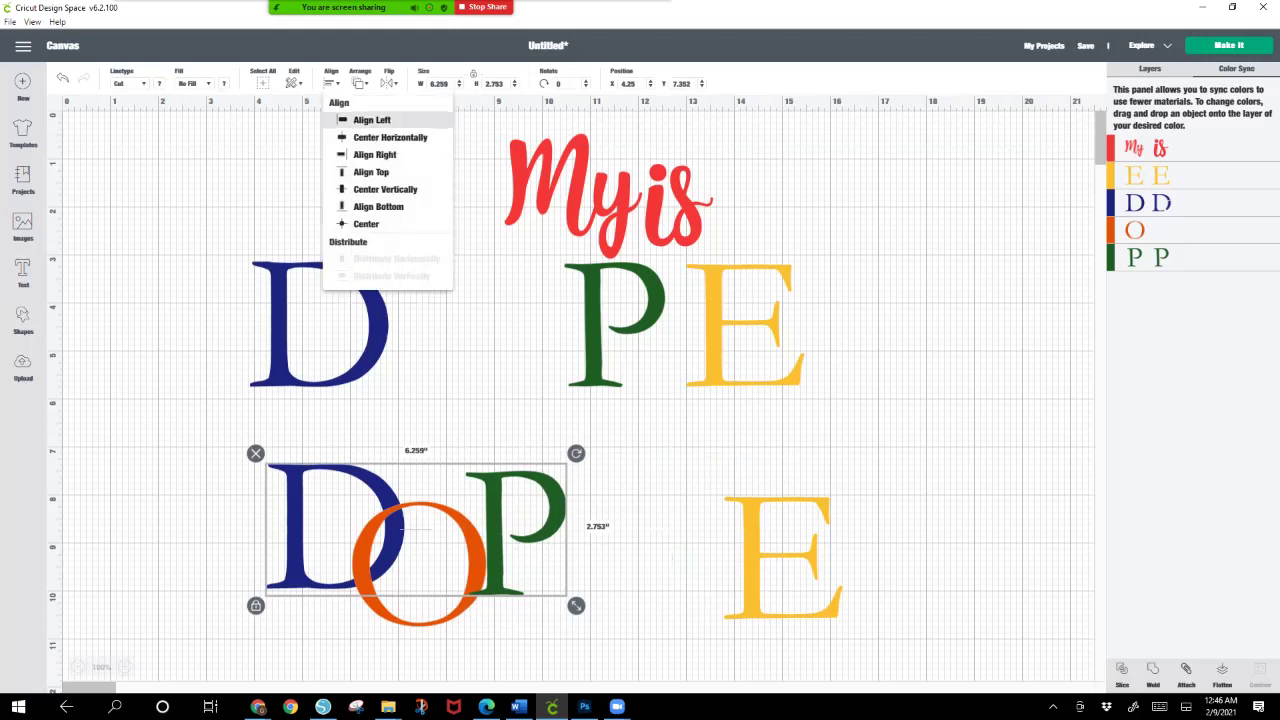
click(385, 189)
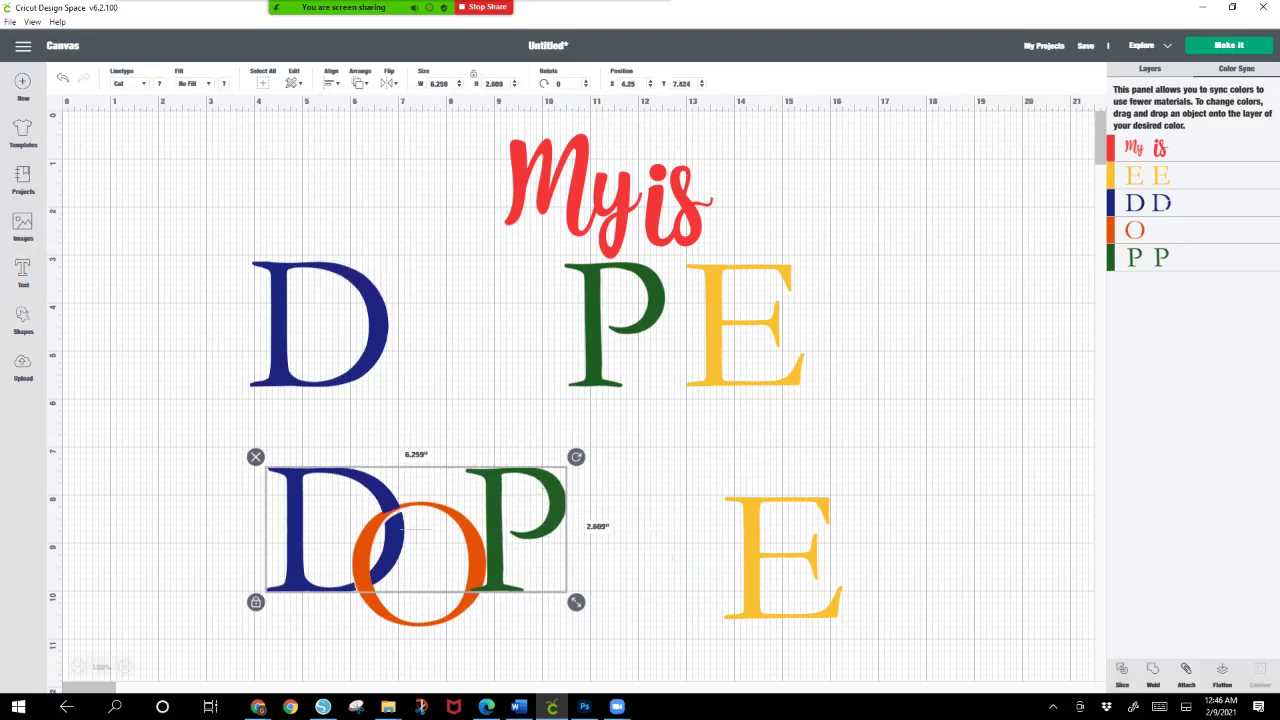
click(672, 557)
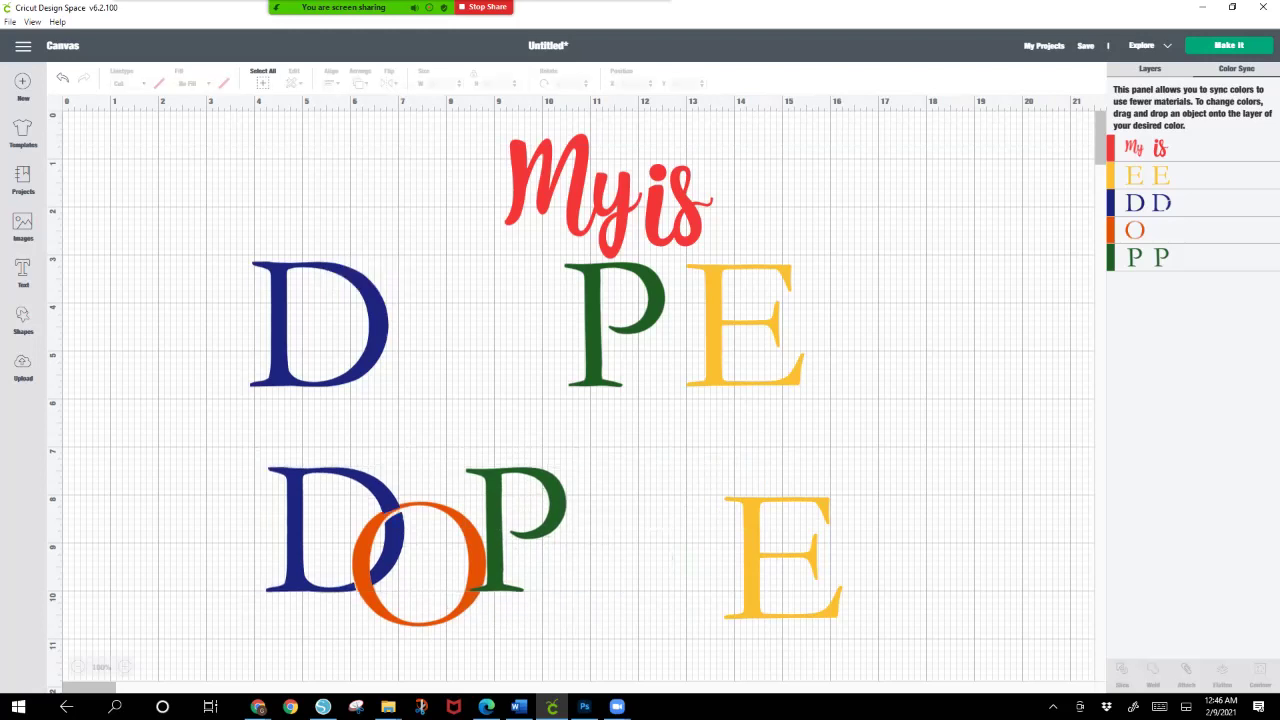
Step: Nudge the orange "O" slightly down so its rim fits the gaps of the cut "D"
click(422, 568)
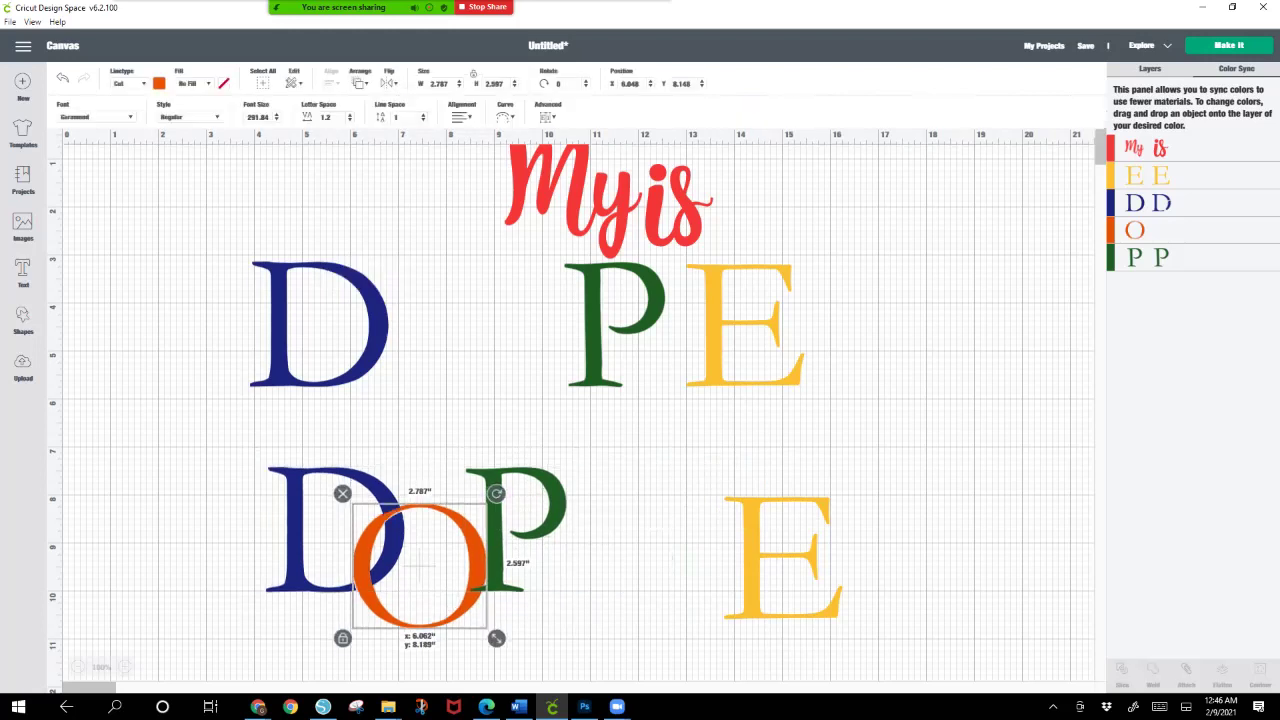
drag(420, 567, 421, 566)
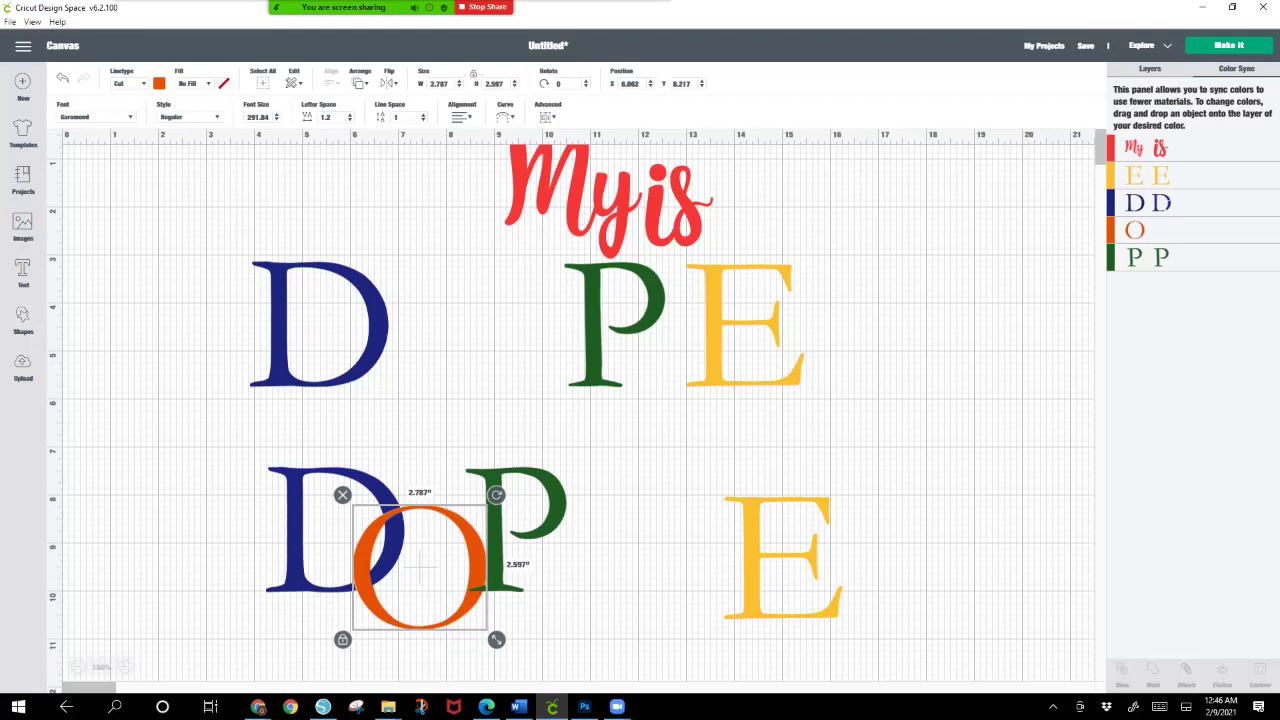
key(Escape)
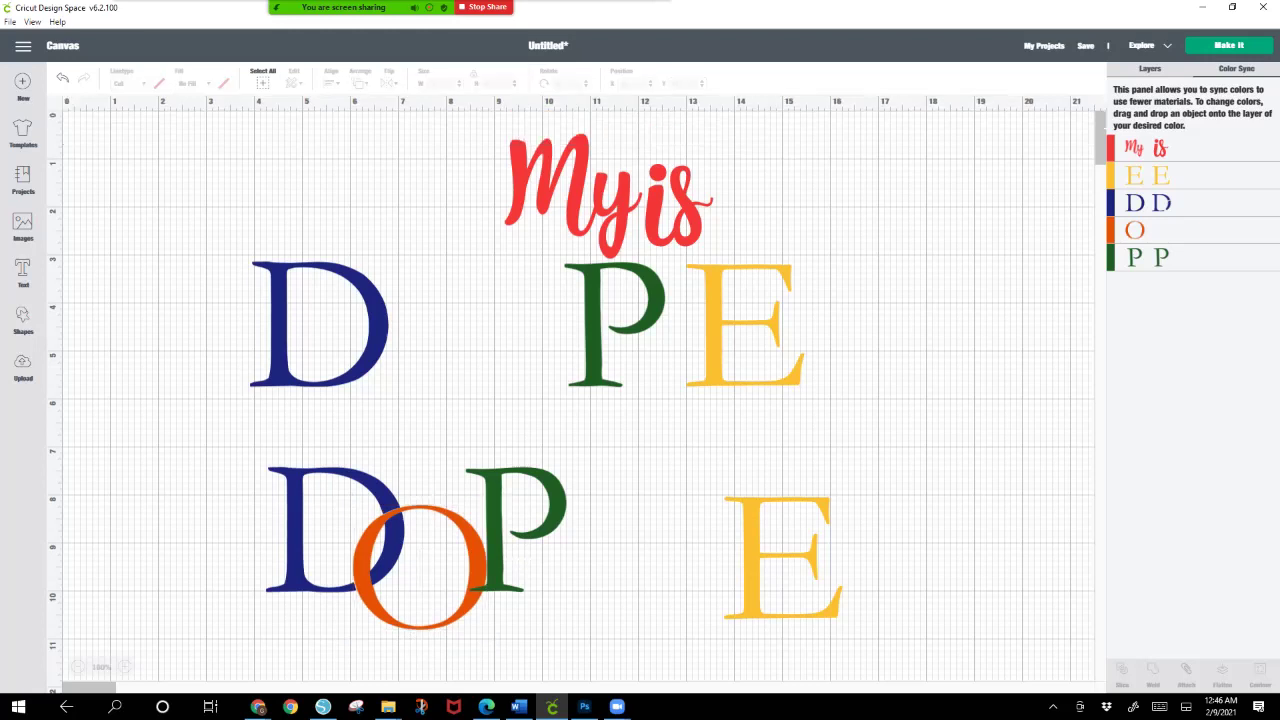
Step: Adjust the lower green "P" slightly over the right edge of the orange "O" and slice the two letters with each other
drag(516, 529, 515, 525)
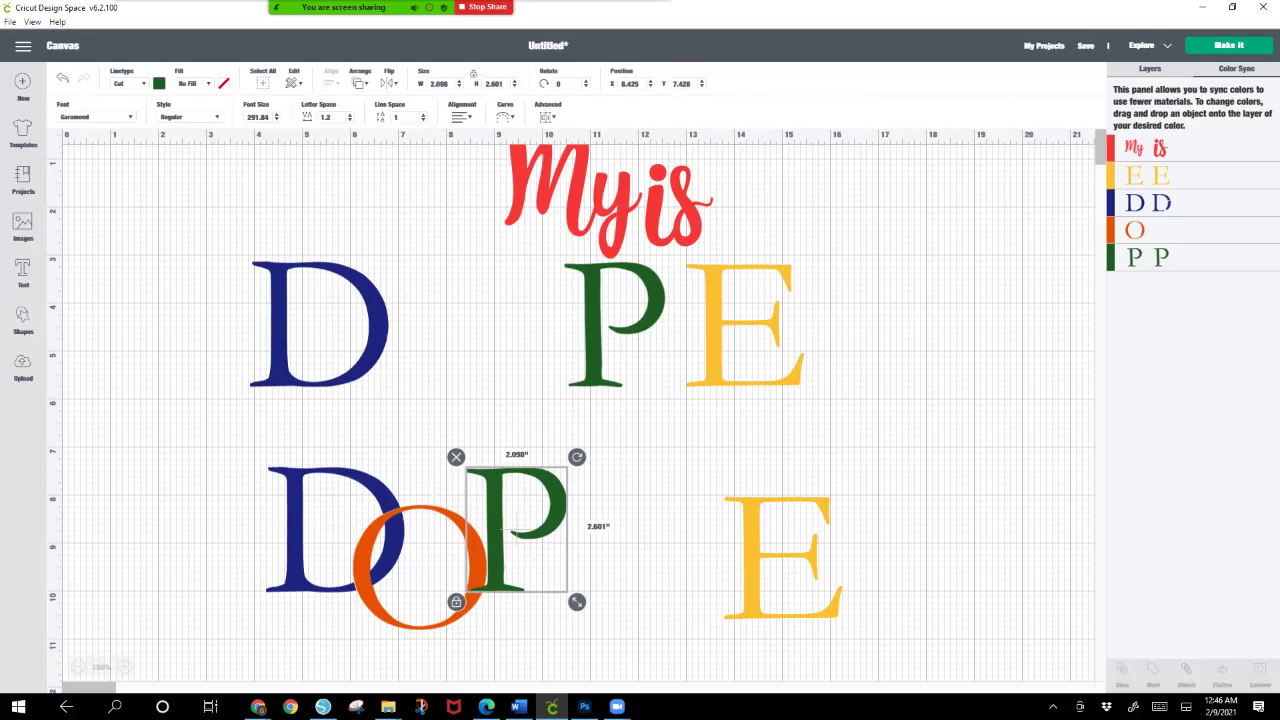
shift+click(462, 612)
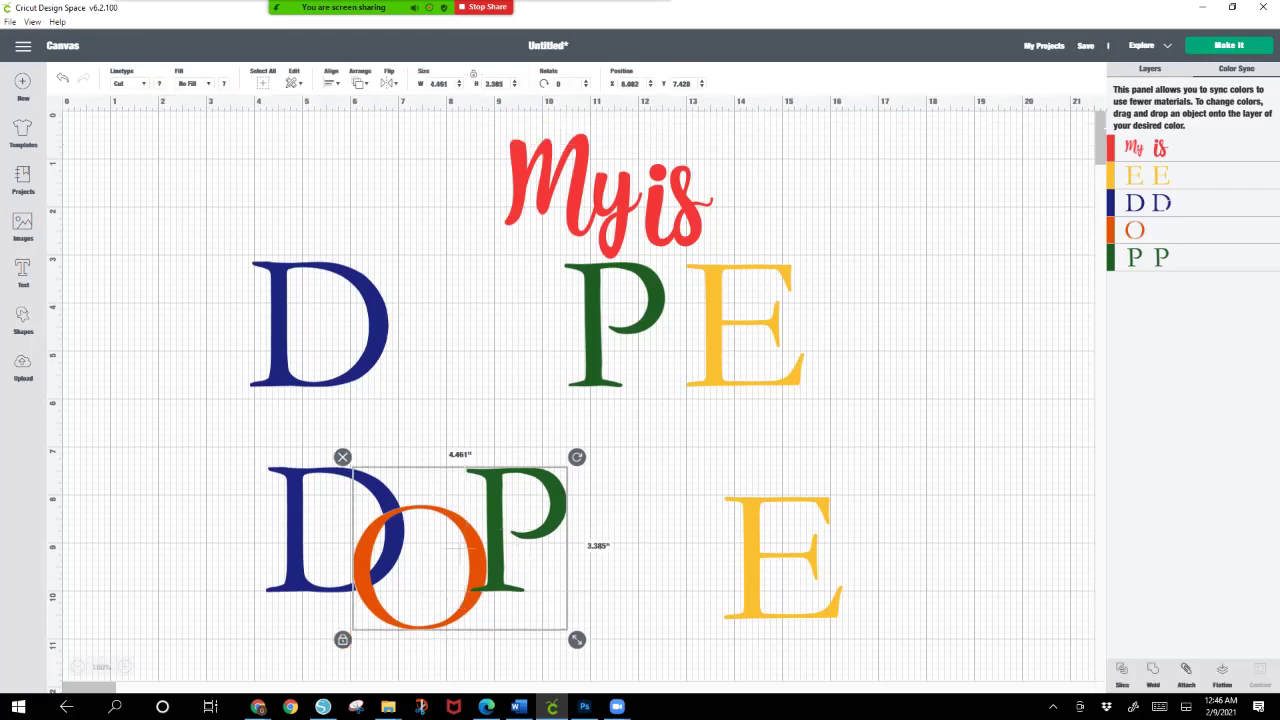
click(1122, 675)
Step: Move the sliced "P" and "O" apart and delete the cut "P" together with the leftover overlap pieces
drag(500, 530, 611, 530)
click(470, 590)
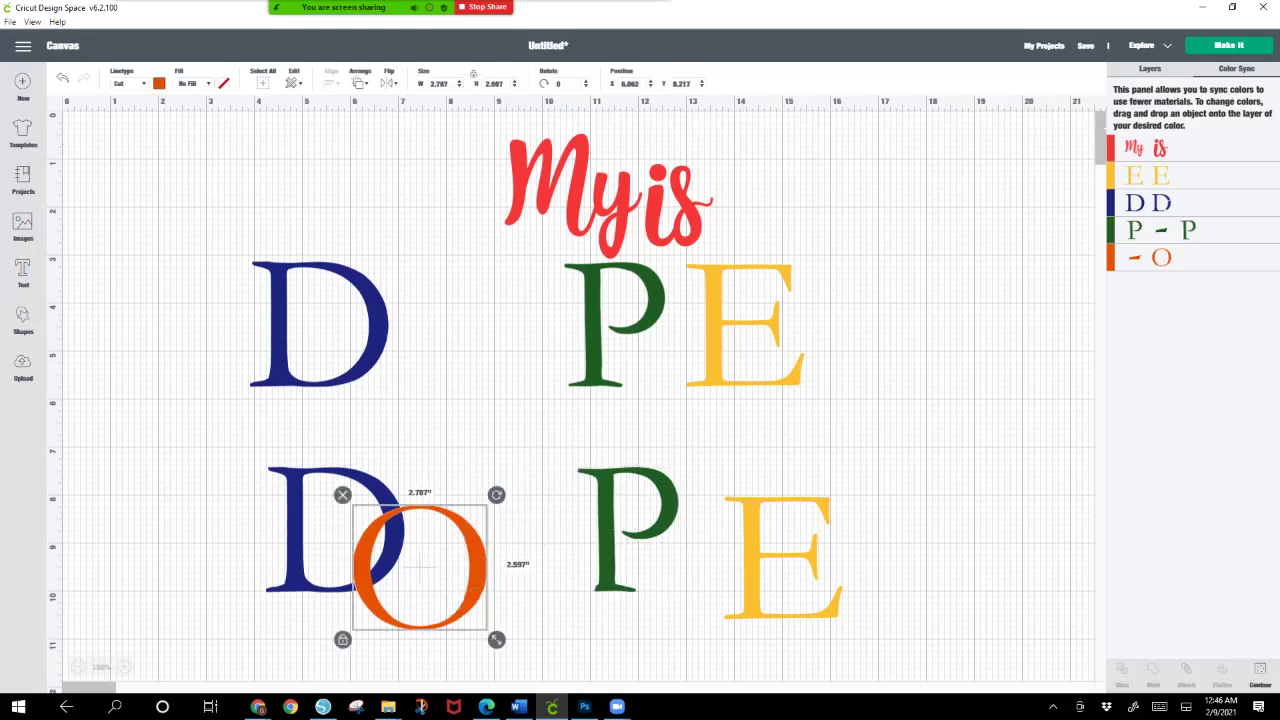
drag(420, 565, 434, 456)
click(518, 603)
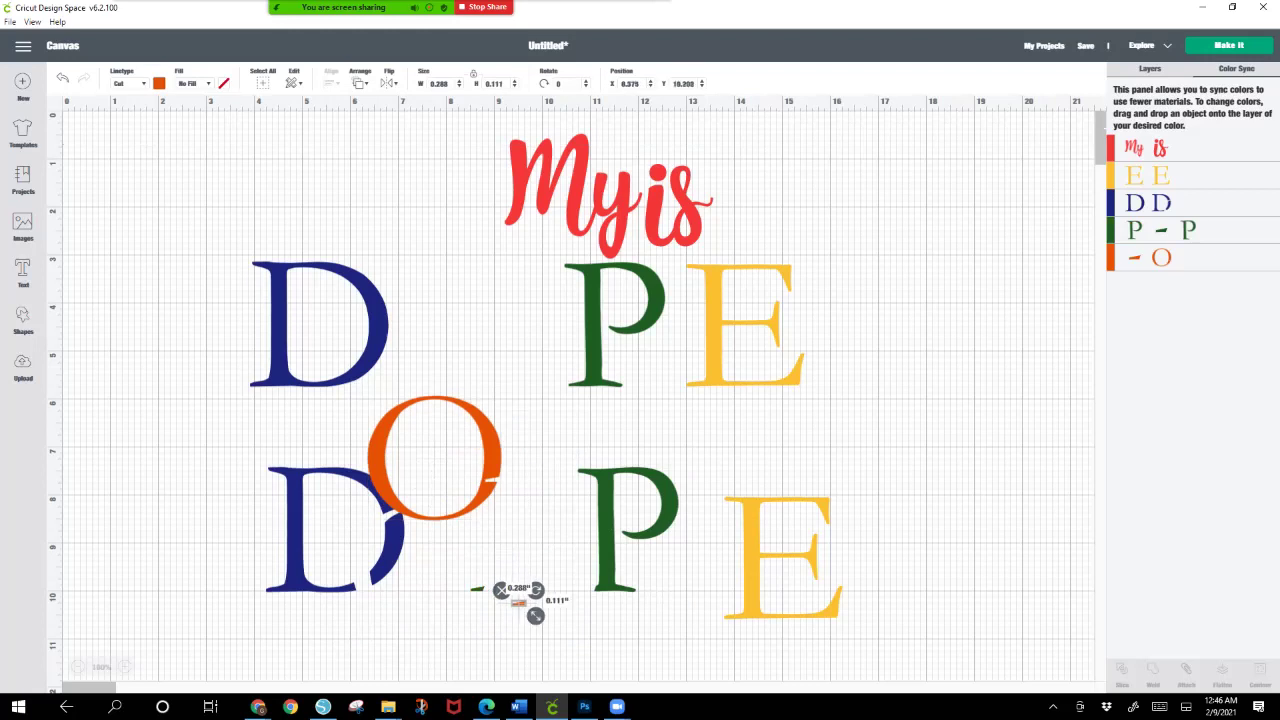
click(458, 563)
drag(458, 563, 668, 654)
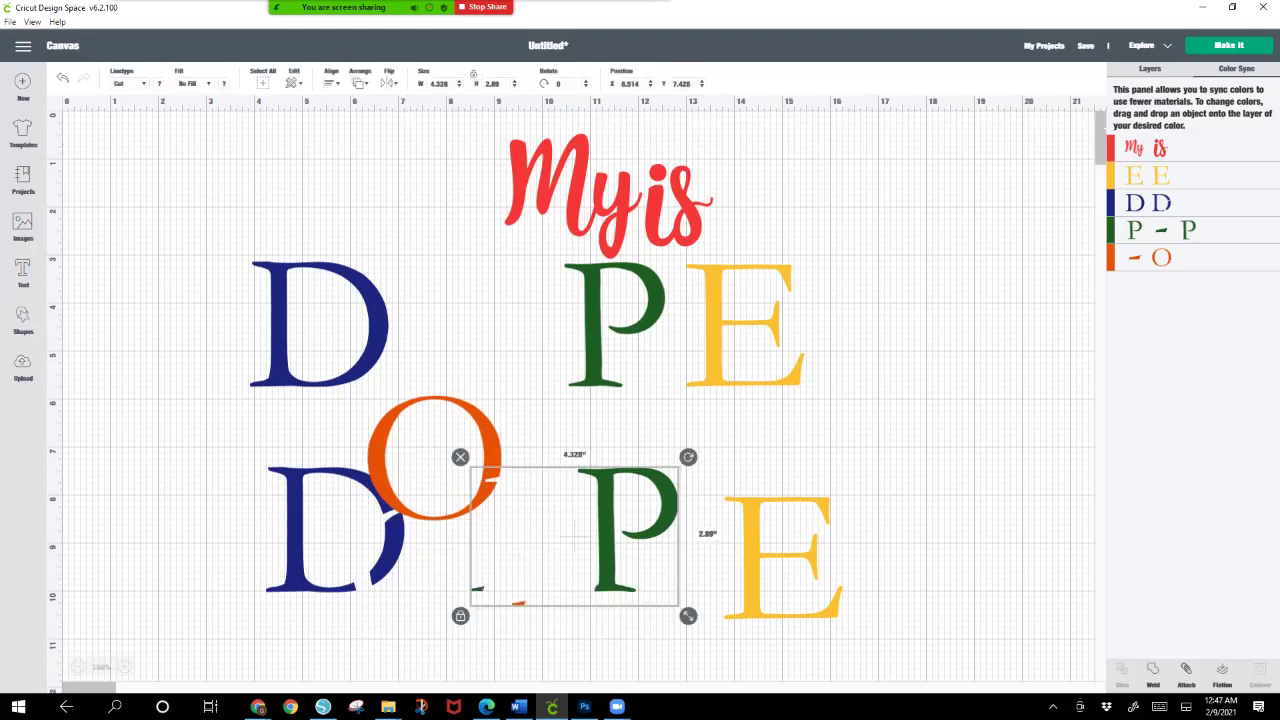
click(460, 457)
Step: Move the cut orange "O" back over the gaps of the cut "D" and fine-tune its position
drag(434, 458, 420, 567)
click(530, 560)
click(420, 565)
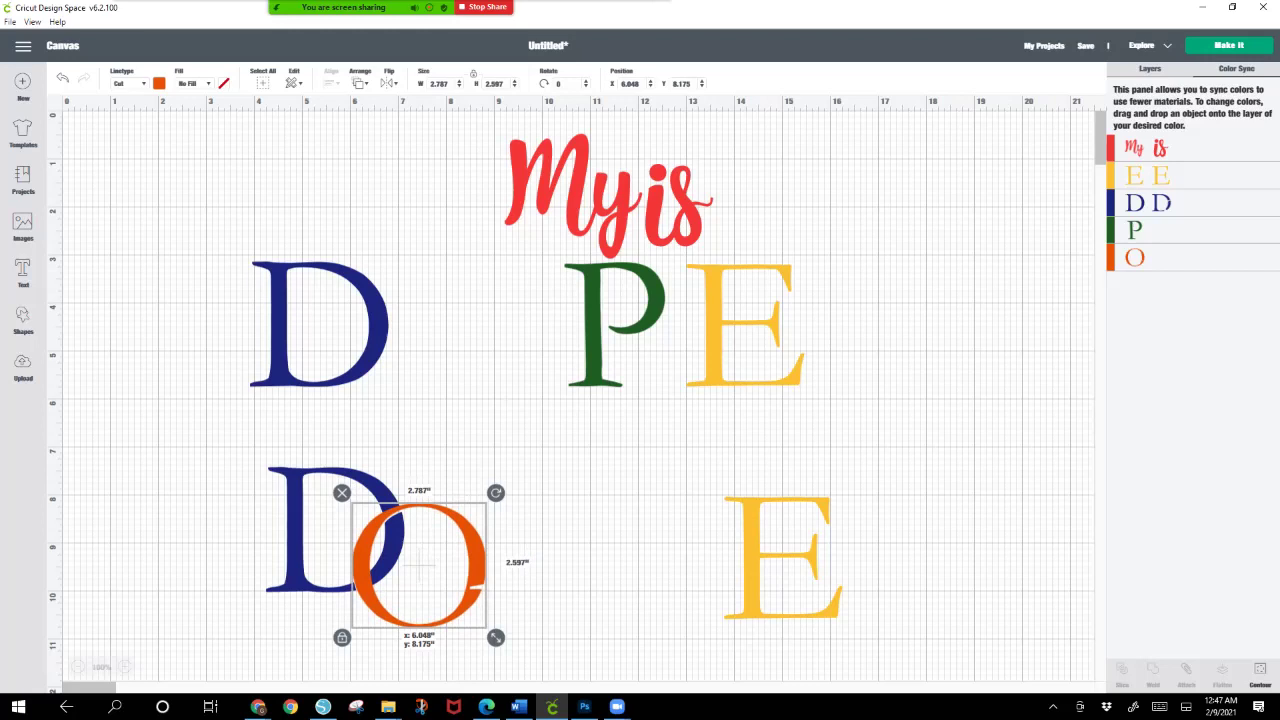
drag(420, 566, 420, 568)
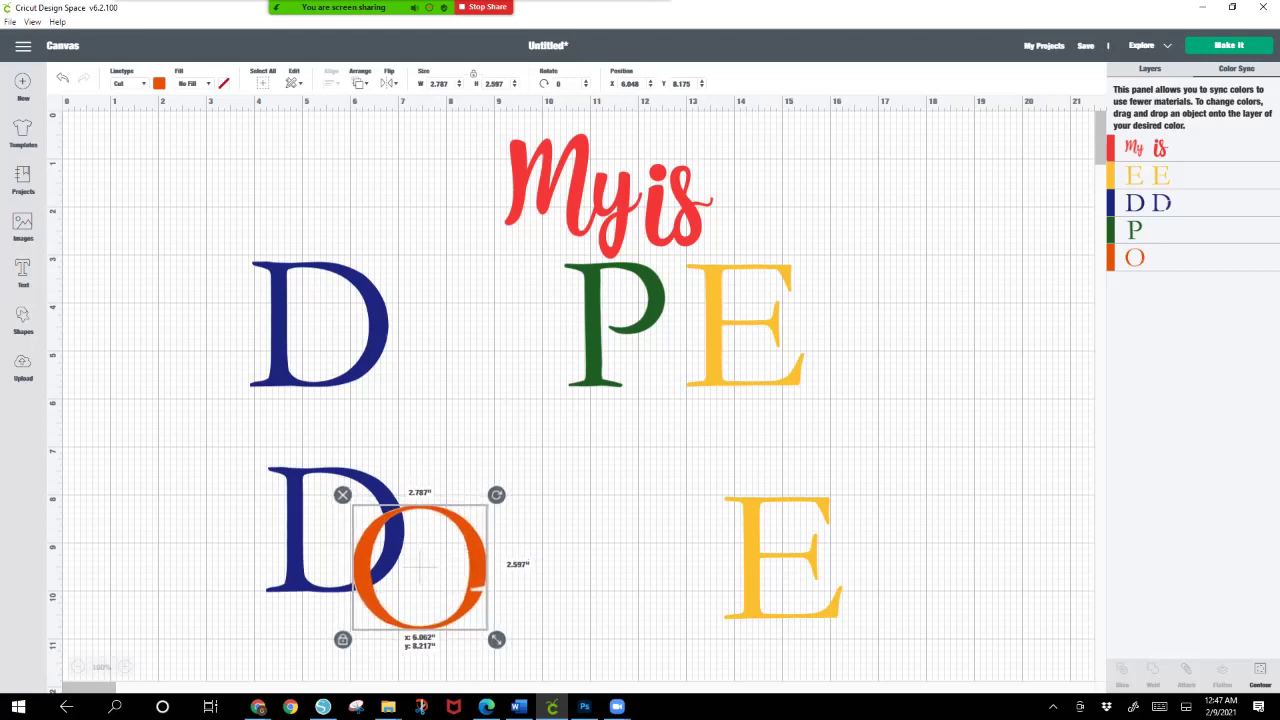
click(521, 554)
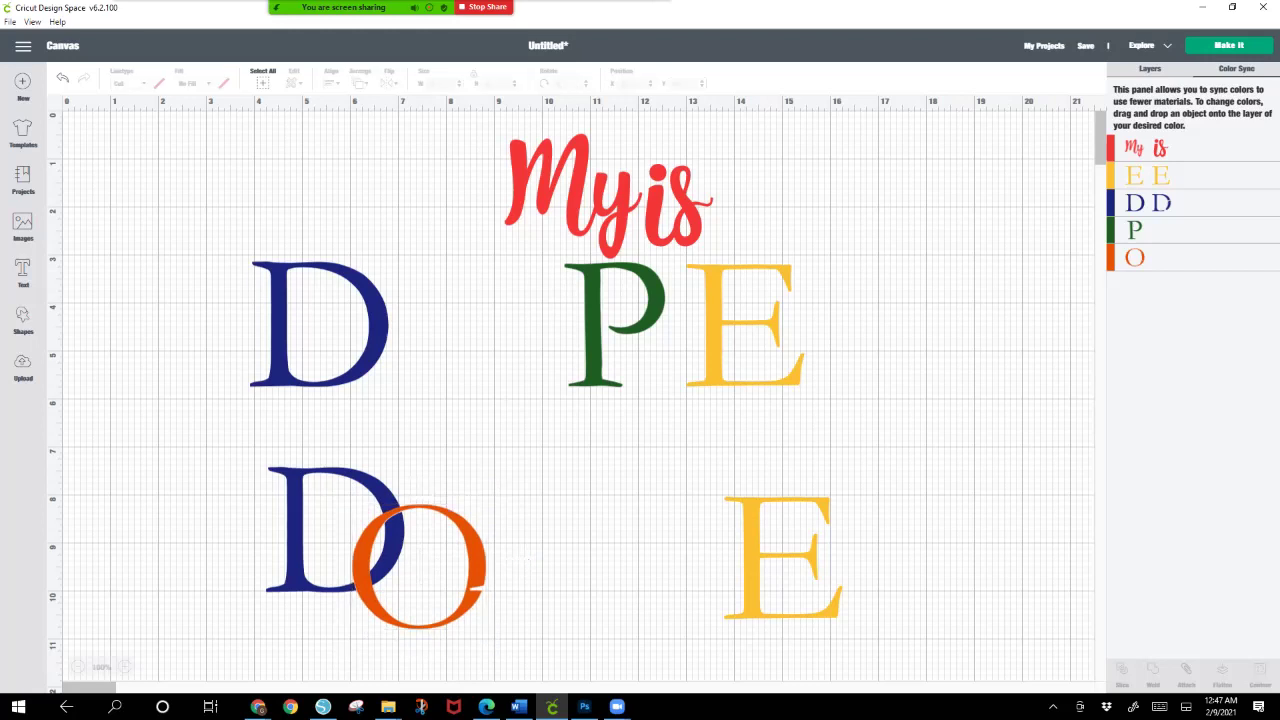
click(420, 566)
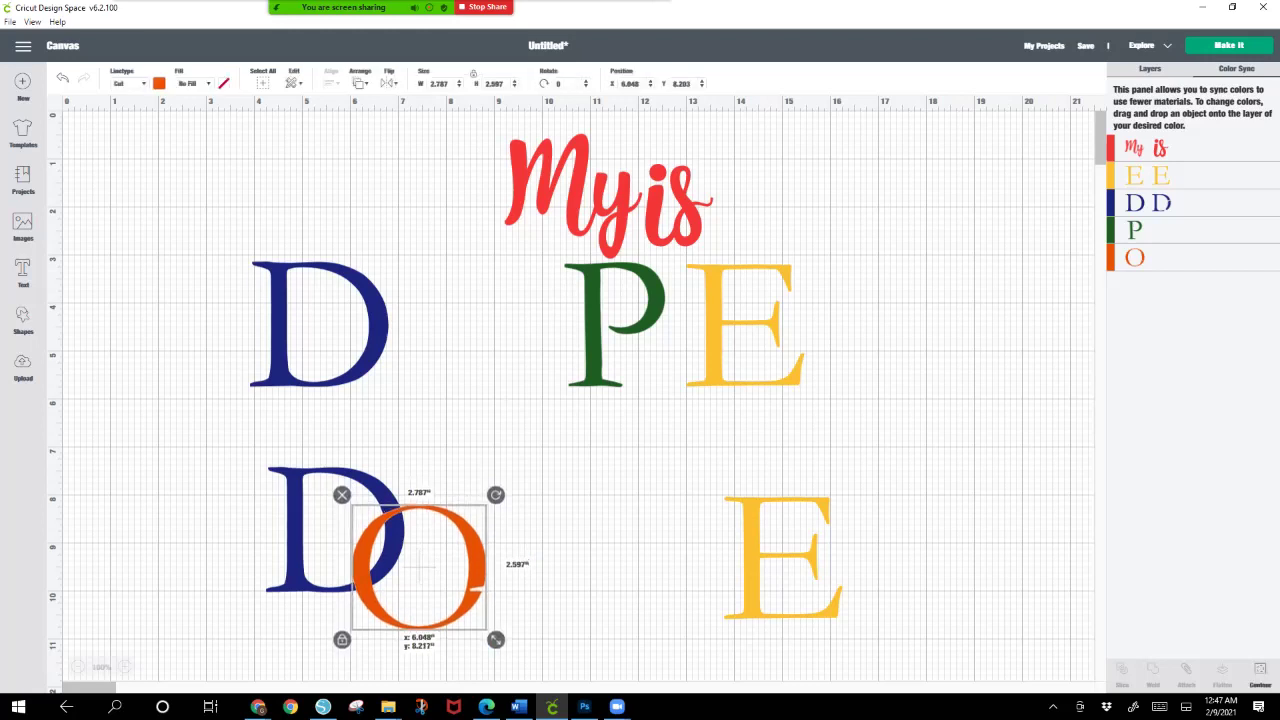
Step: Place the intact upper green "P" over the gap in the "O" and move the lower yellow "E" over the bowl of the "P"
click(529, 559)
drag(610, 330, 510, 535)
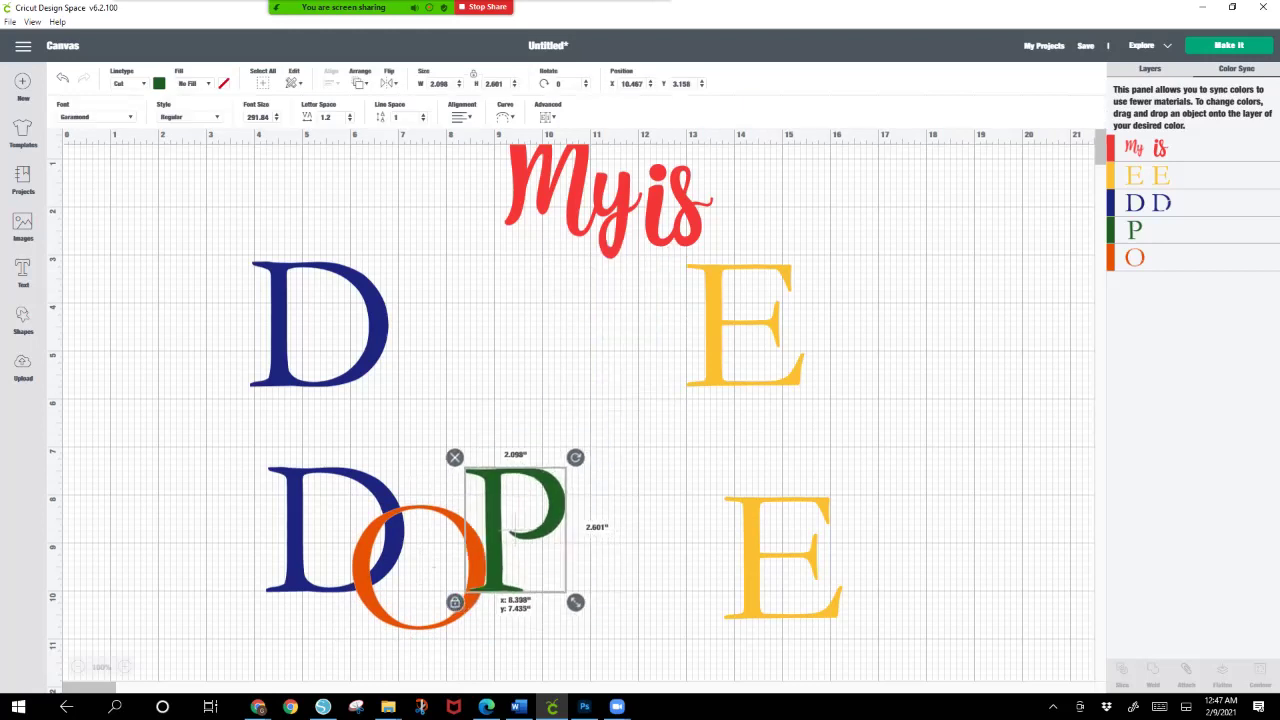
click(612, 560)
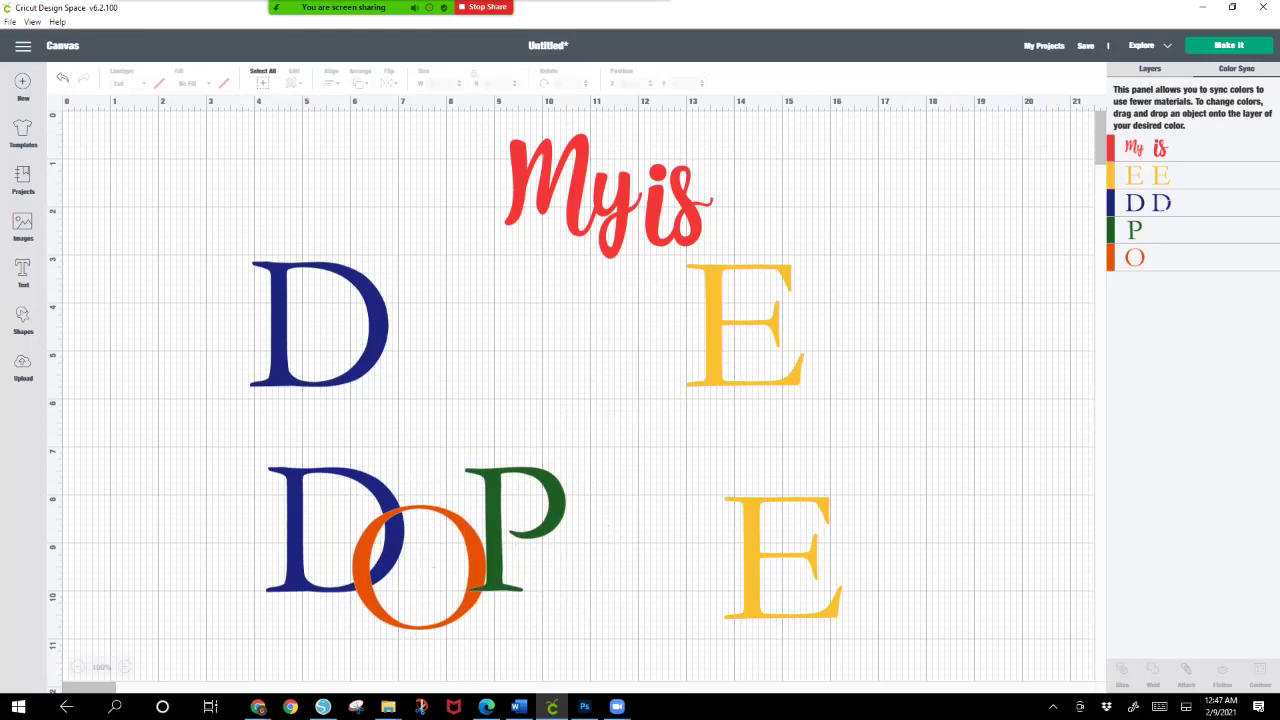
drag(782, 558, 565, 573)
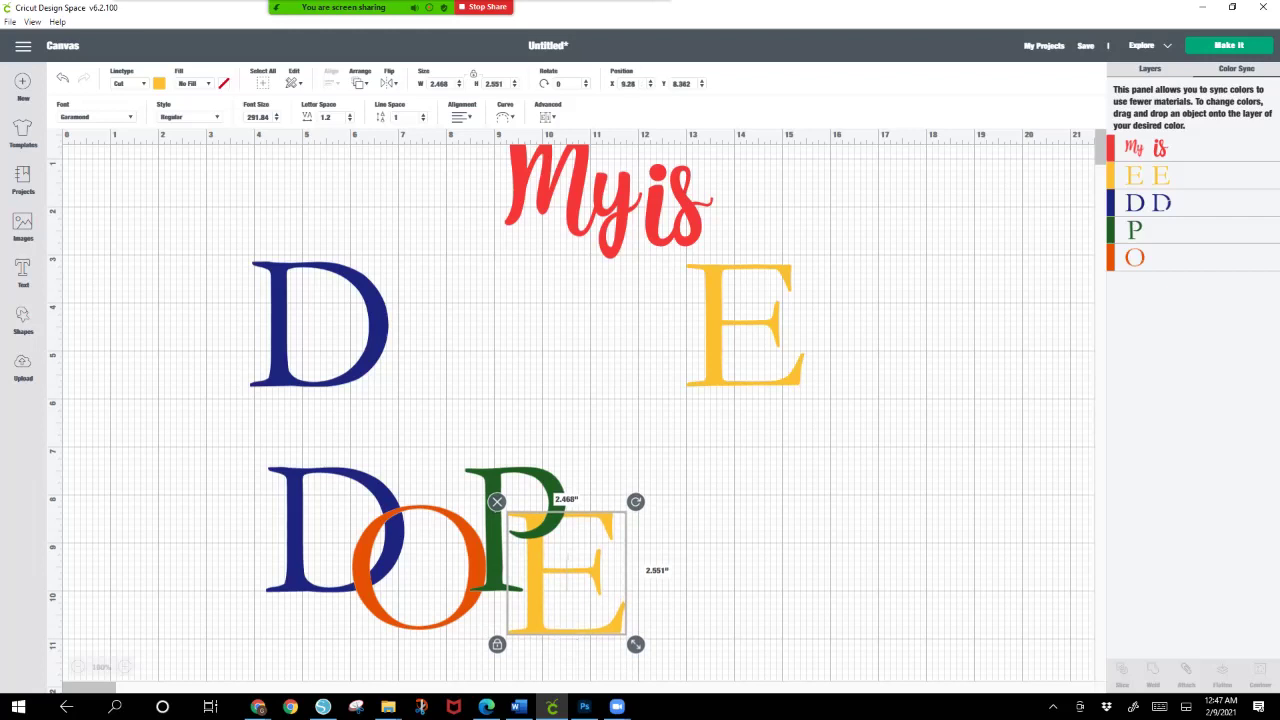
click(420, 567)
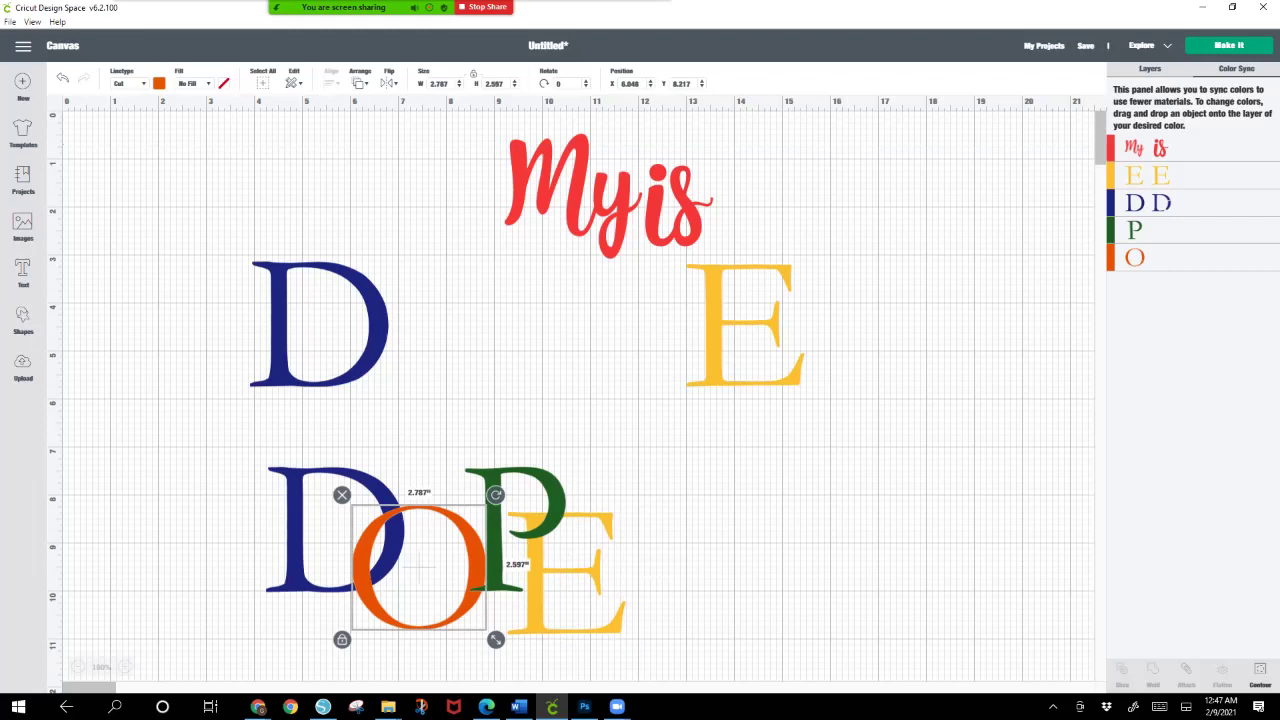
shift+click(494, 528)
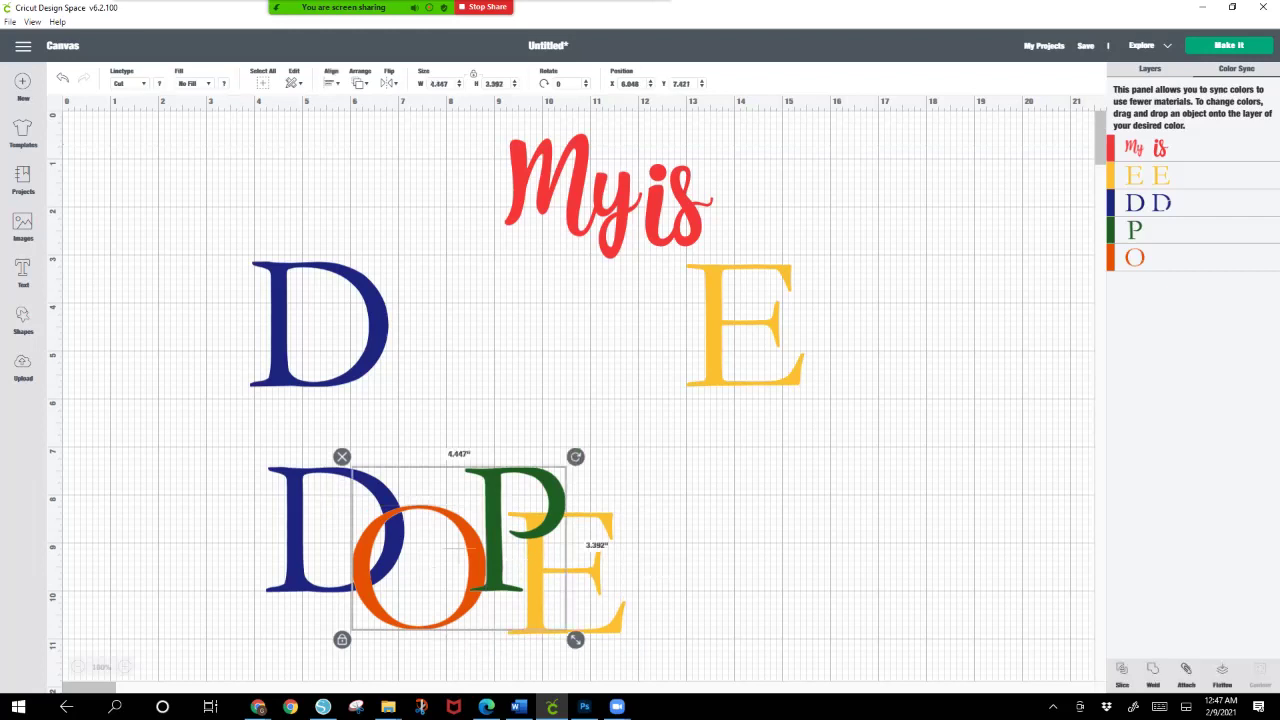
key(Escape)
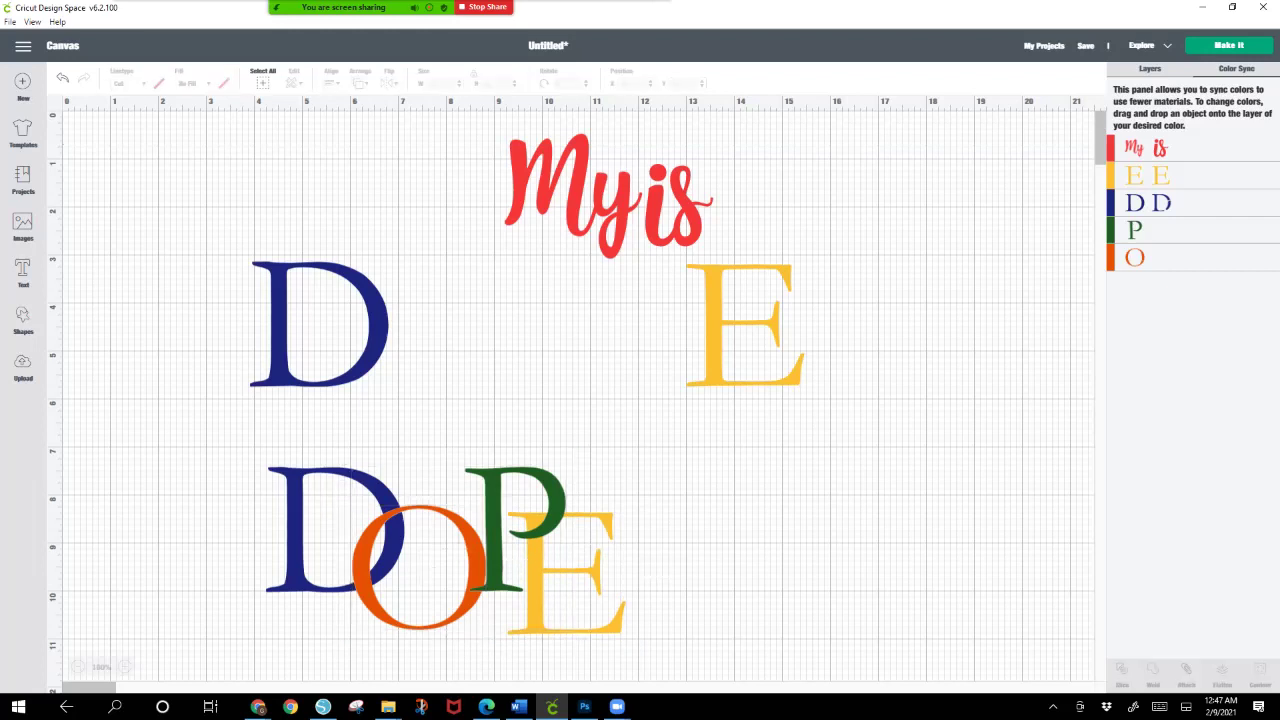
key(shift)
key(Escape)
Step: Centre the orange "O" and the lower yellow "E" vertically with each other
click(420, 566)
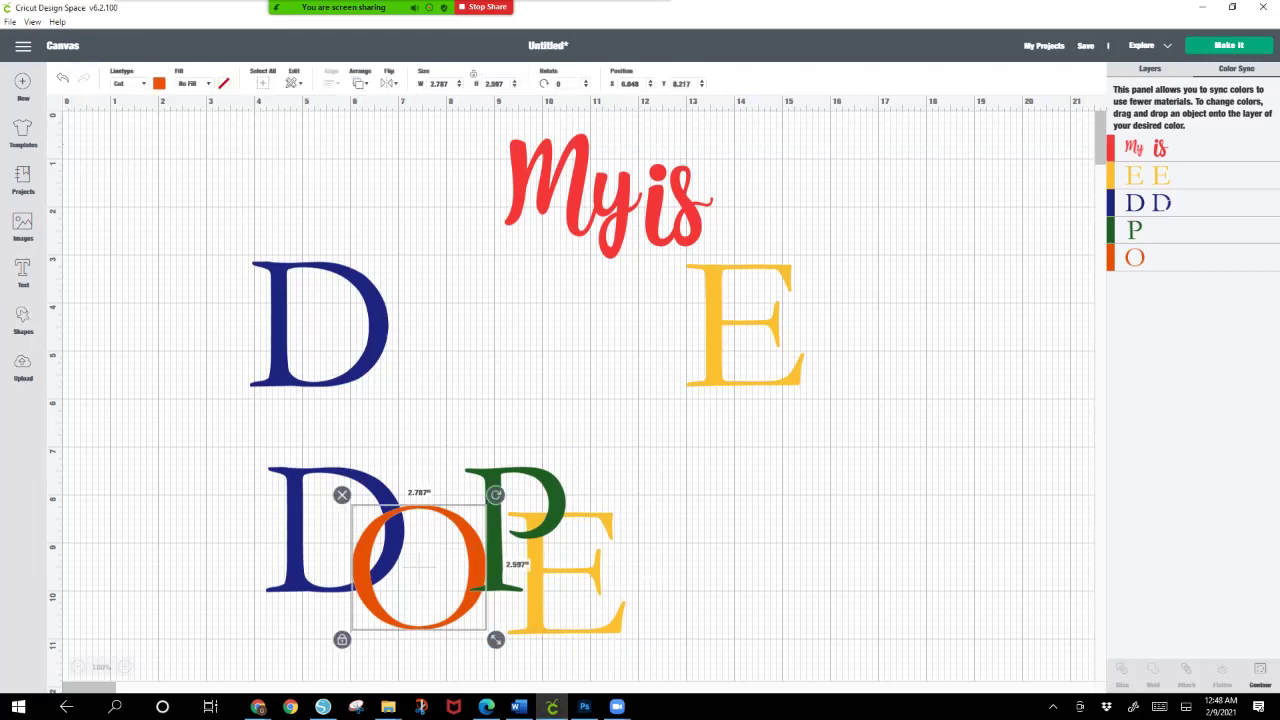
shift+click(490, 574)
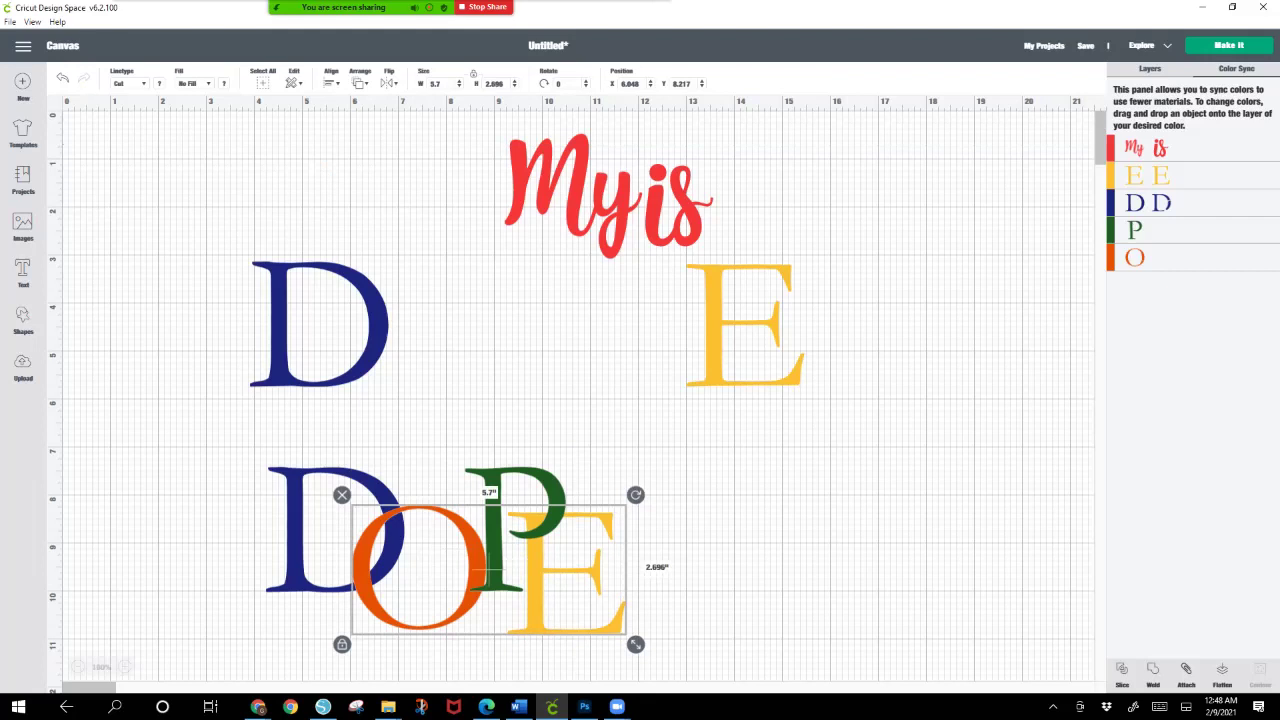
click(331, 83)
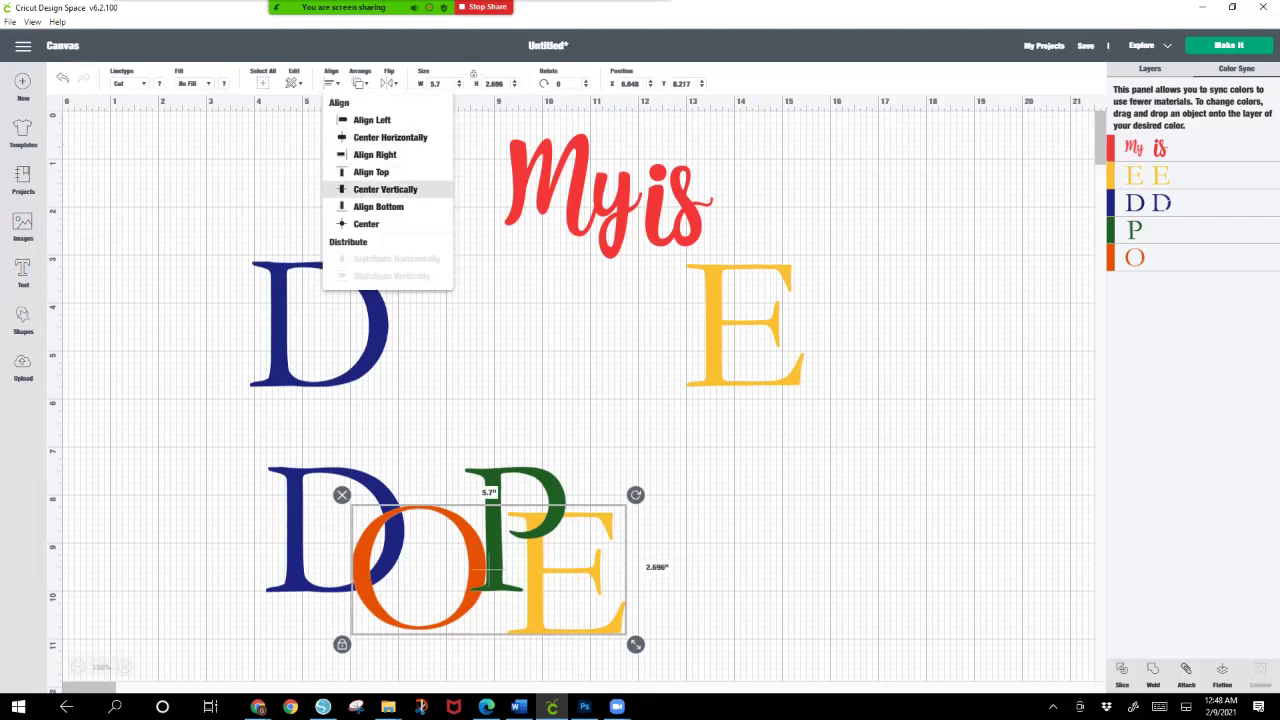
click(385, 189)
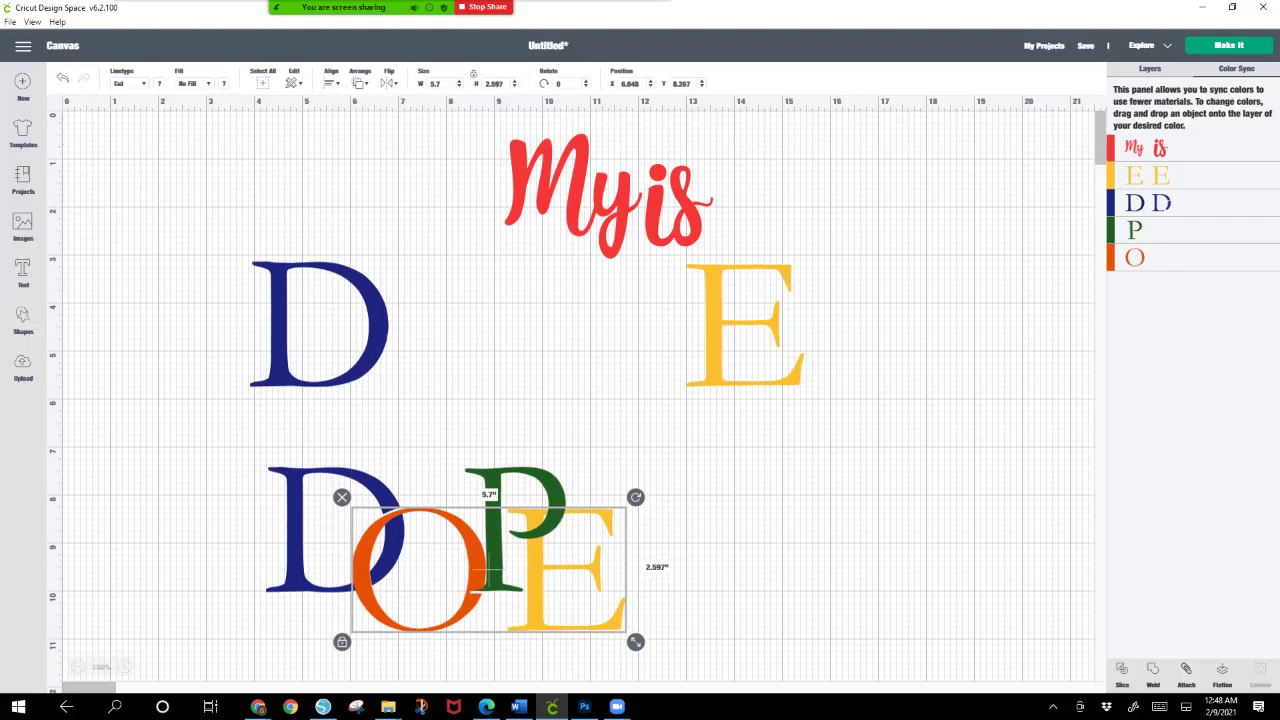
click(648, 578)
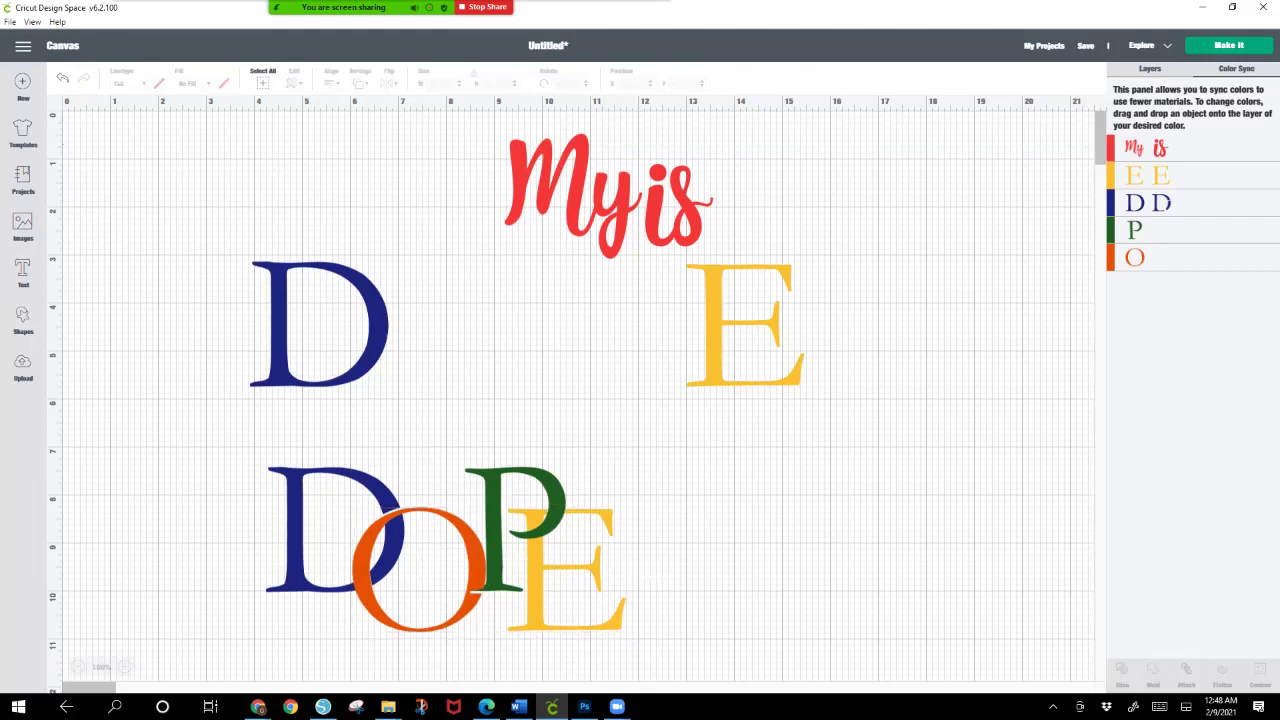
Step: Nudge the cut "D" and the green "P" slightly down so both fit the gaps around the orange "O"
click(334, 528)
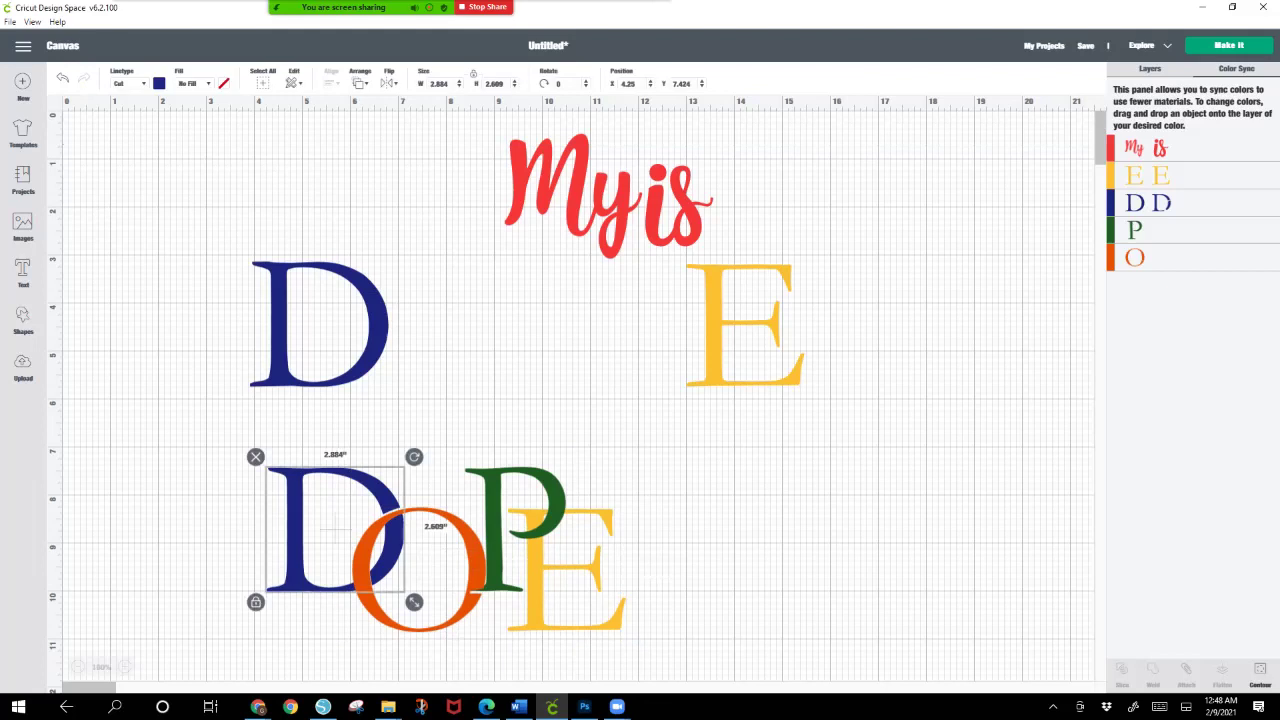
click(495, 490)
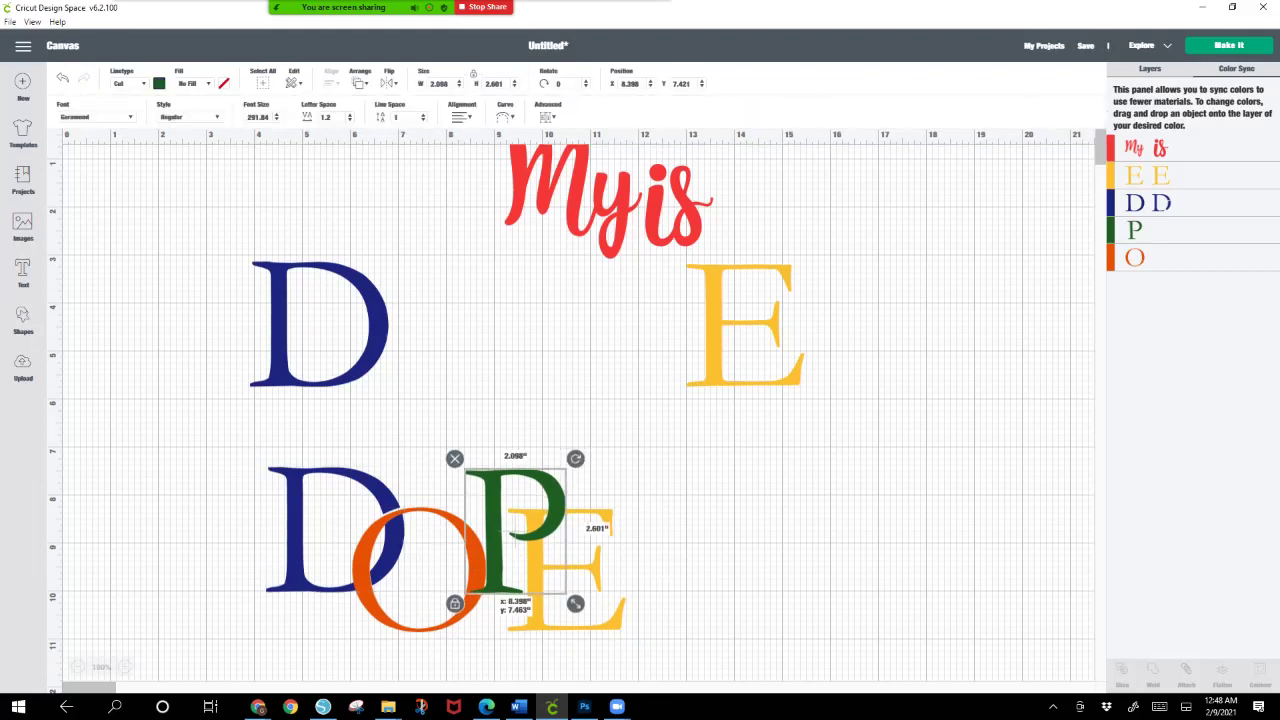
drag(515, 533, 515, 532)
drag(335, 529, 336, 531)
drag(515, 532, 515, 533)
drag(335, 530, 336, 529)
key(Escape)
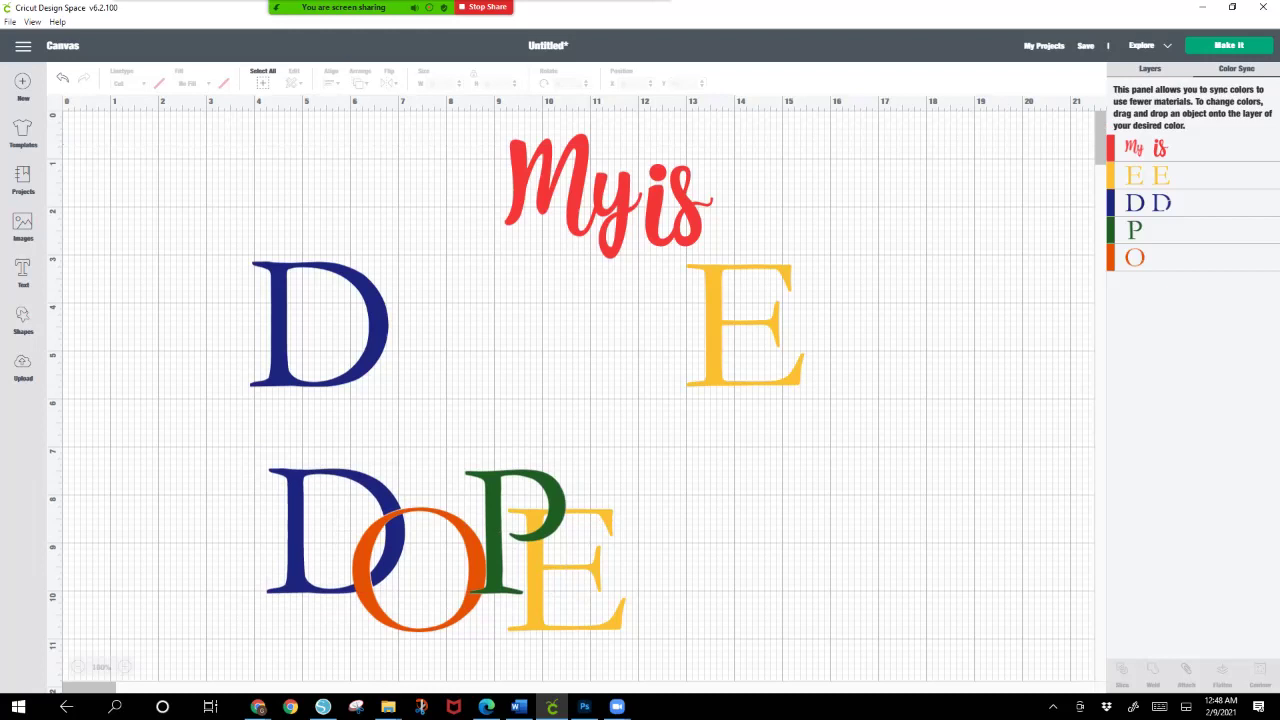
Step: Slice the lower yellow "E" and the overlapping green "P" with each other
click(566, 568)
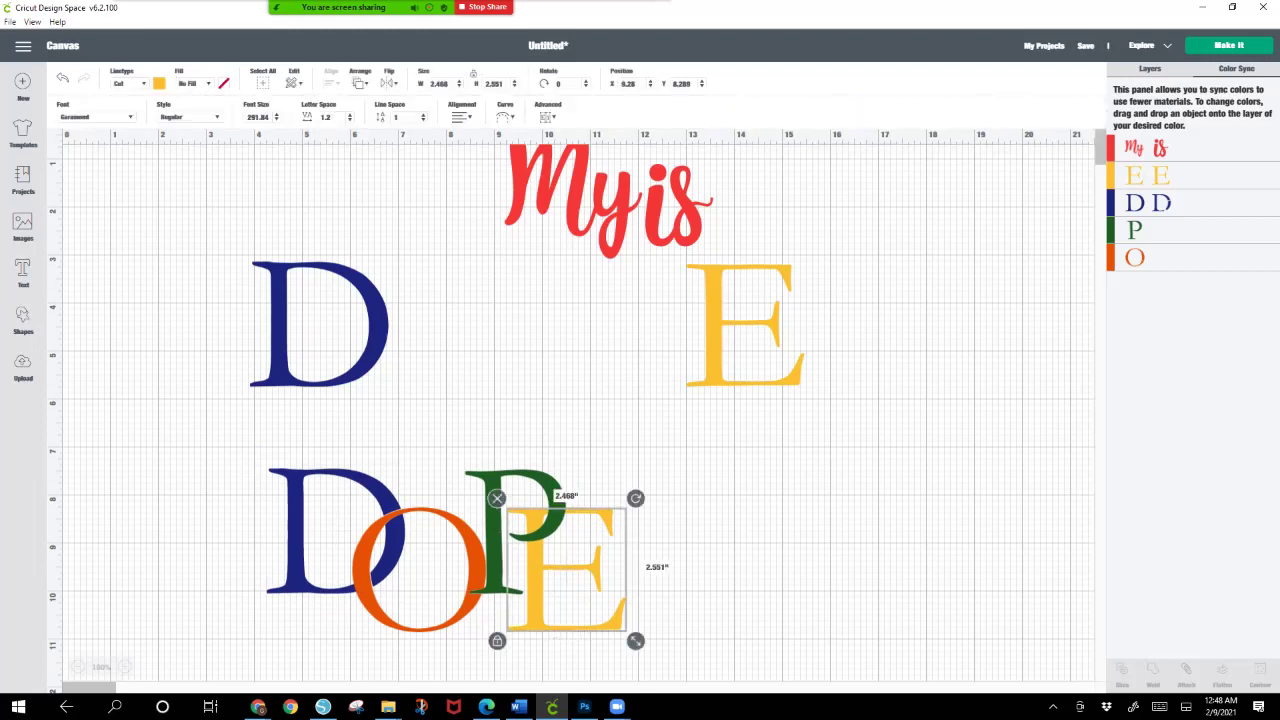
shift+click(494, 540)
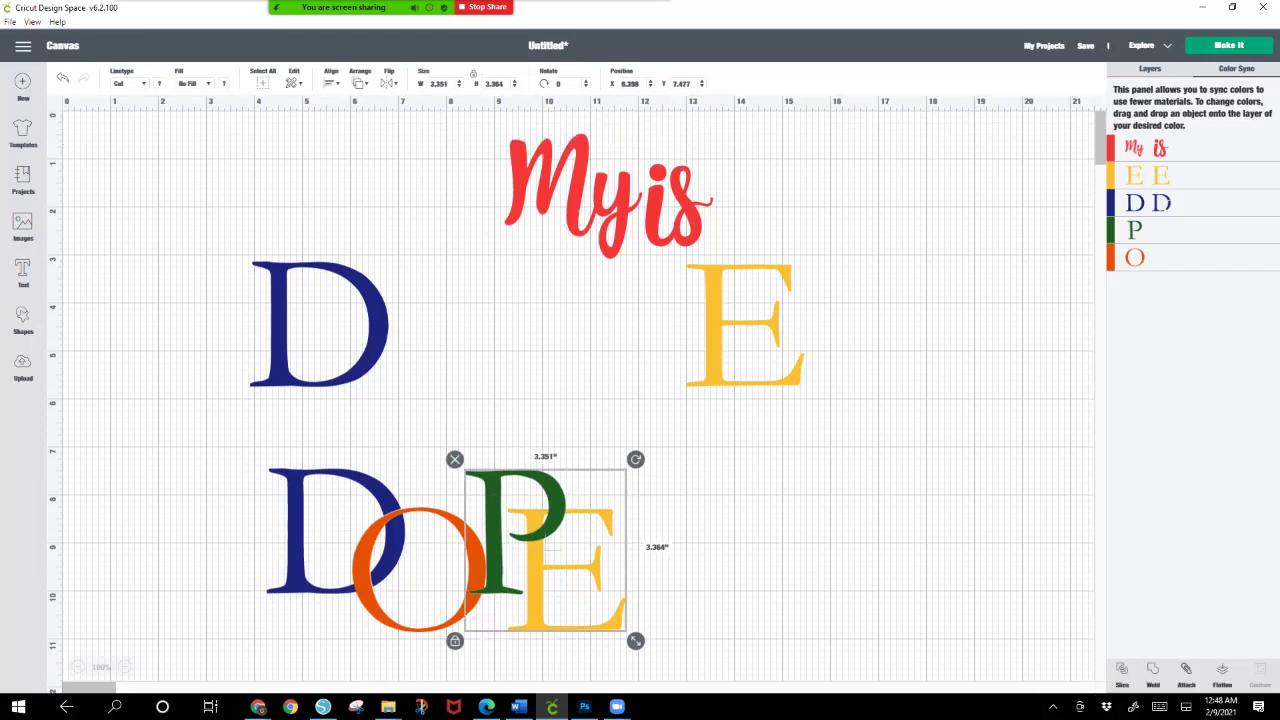
key(Escape)
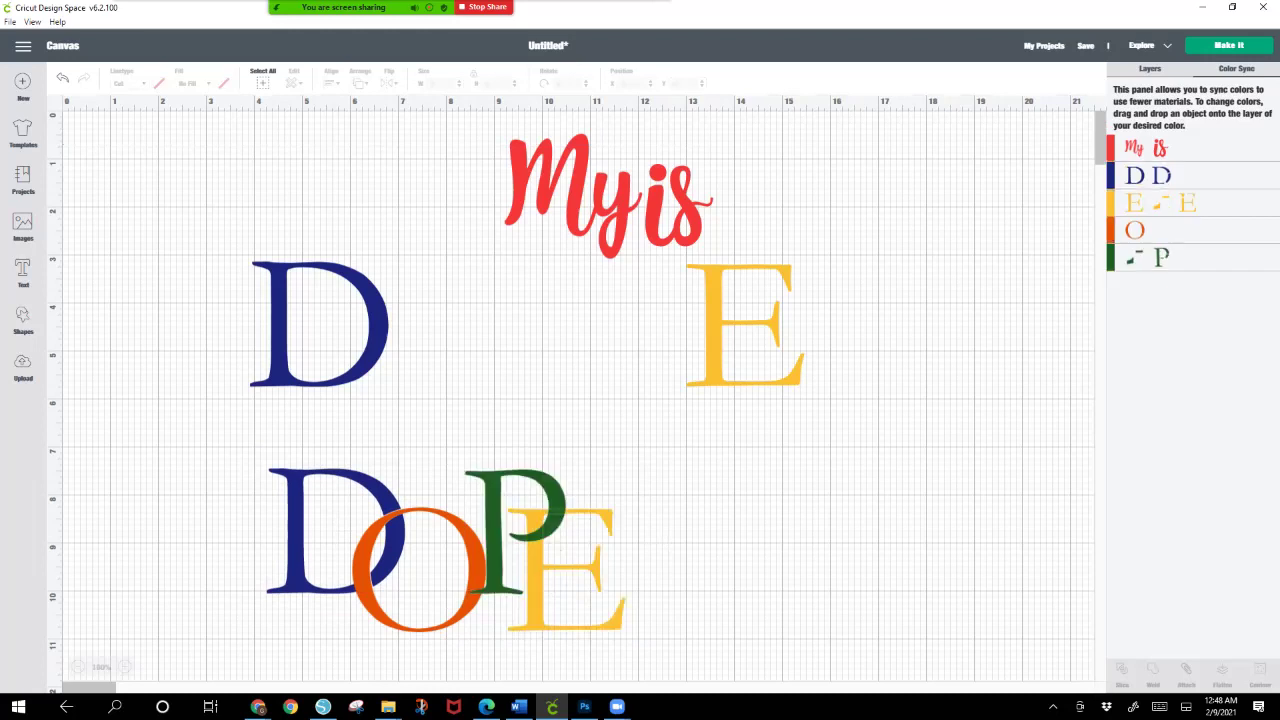
Step: Move the cut "E" and the cut "P" clear of the overlap and delete the leftover overlap pieces
drag(565, 570, 875, 521)
click(515, 531)
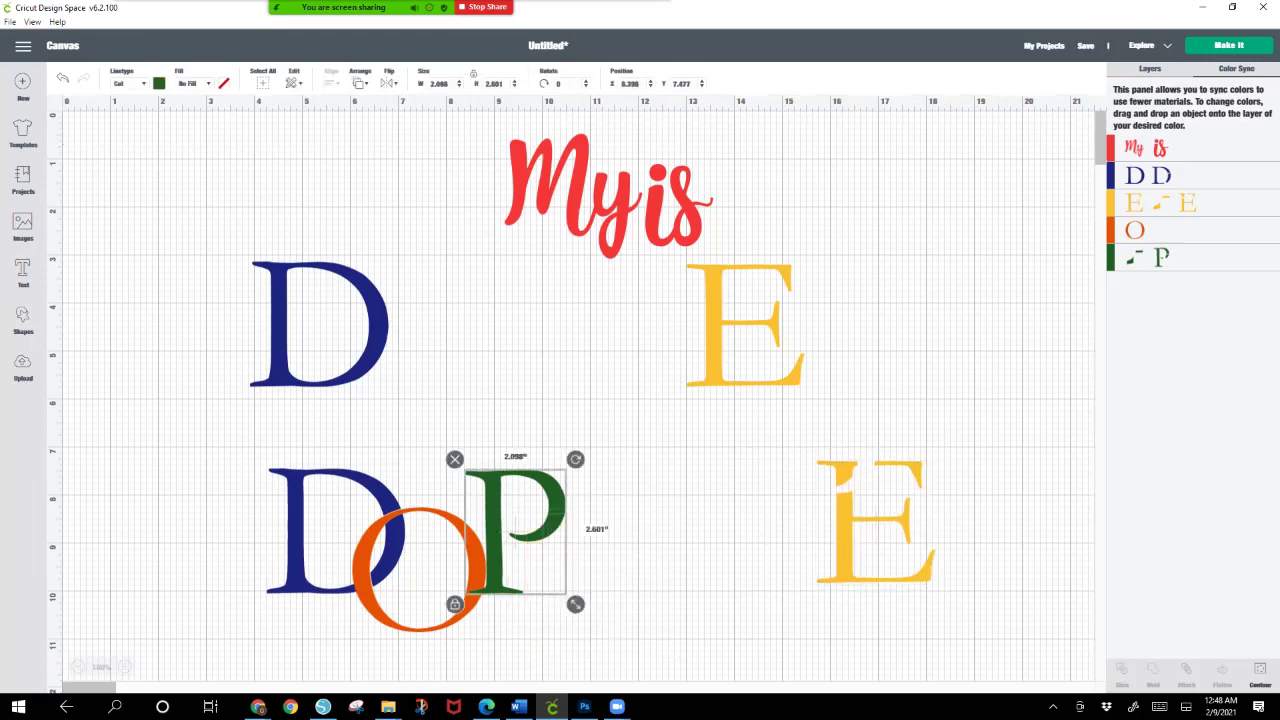
drag(515, 522, 570, 667)
click(545, 522)
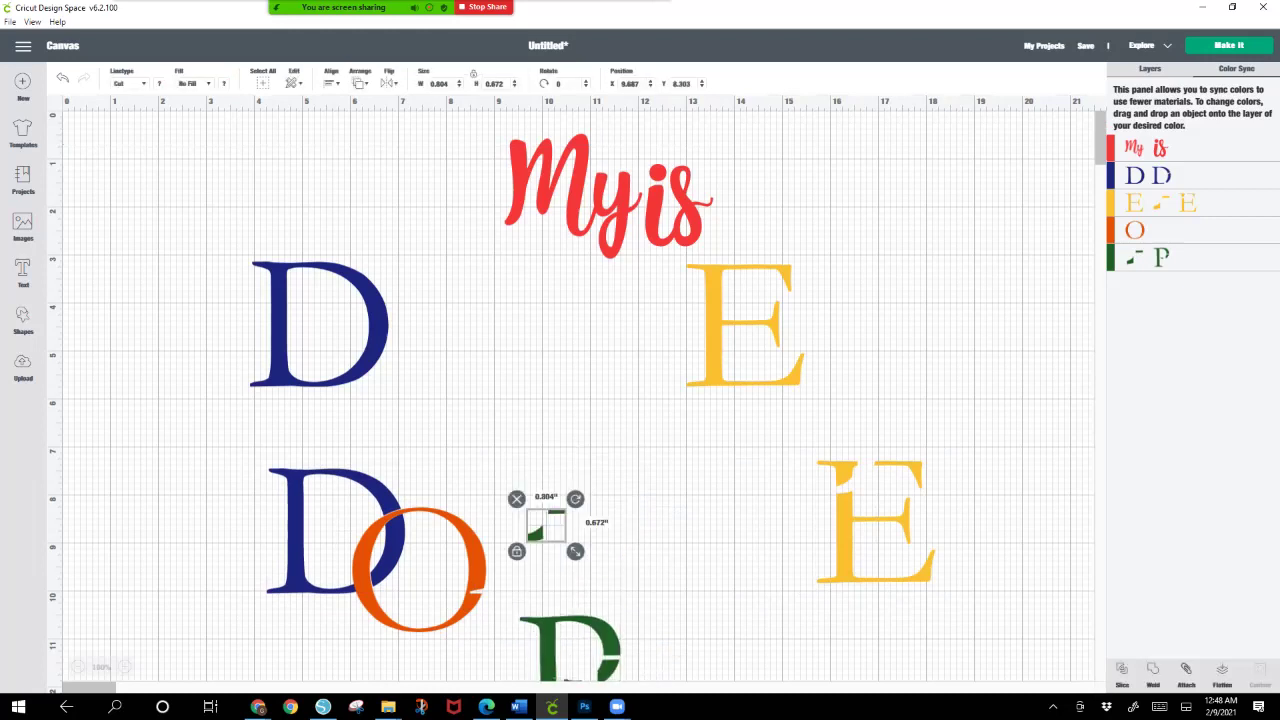
click(515, 497)
Step: Move the cut green "P" back over the gap in the orange "O" and fine-tune its position
drag(567, 681, 516, 533)
click(608, 612)
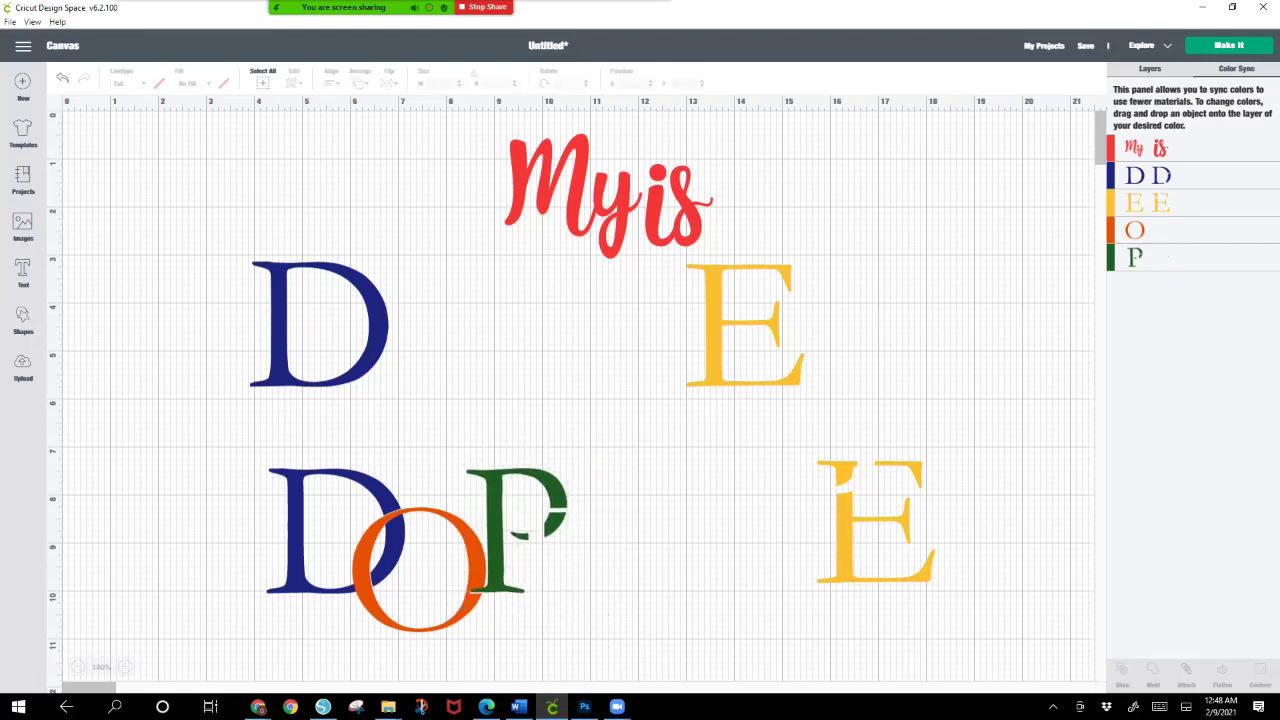
click(515, 520)
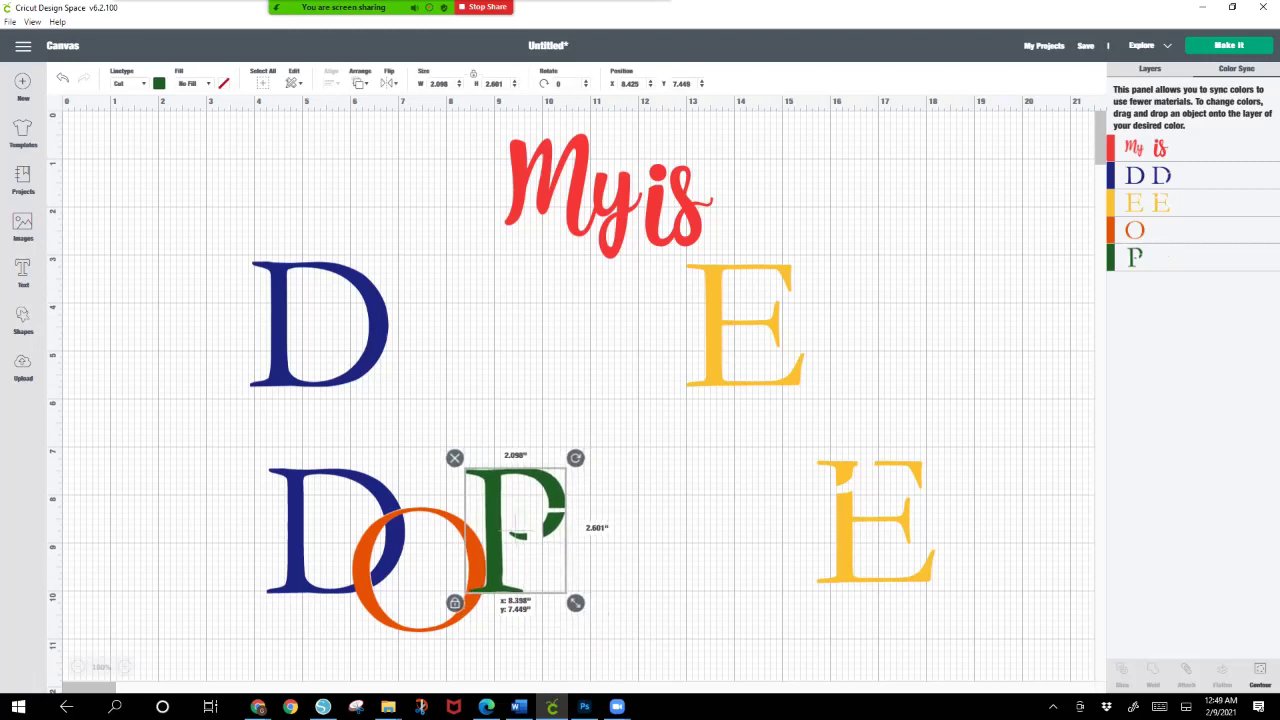
key(Down)
drag(516, 532, 516, 522)
click(515, 531)
click(517, 533)
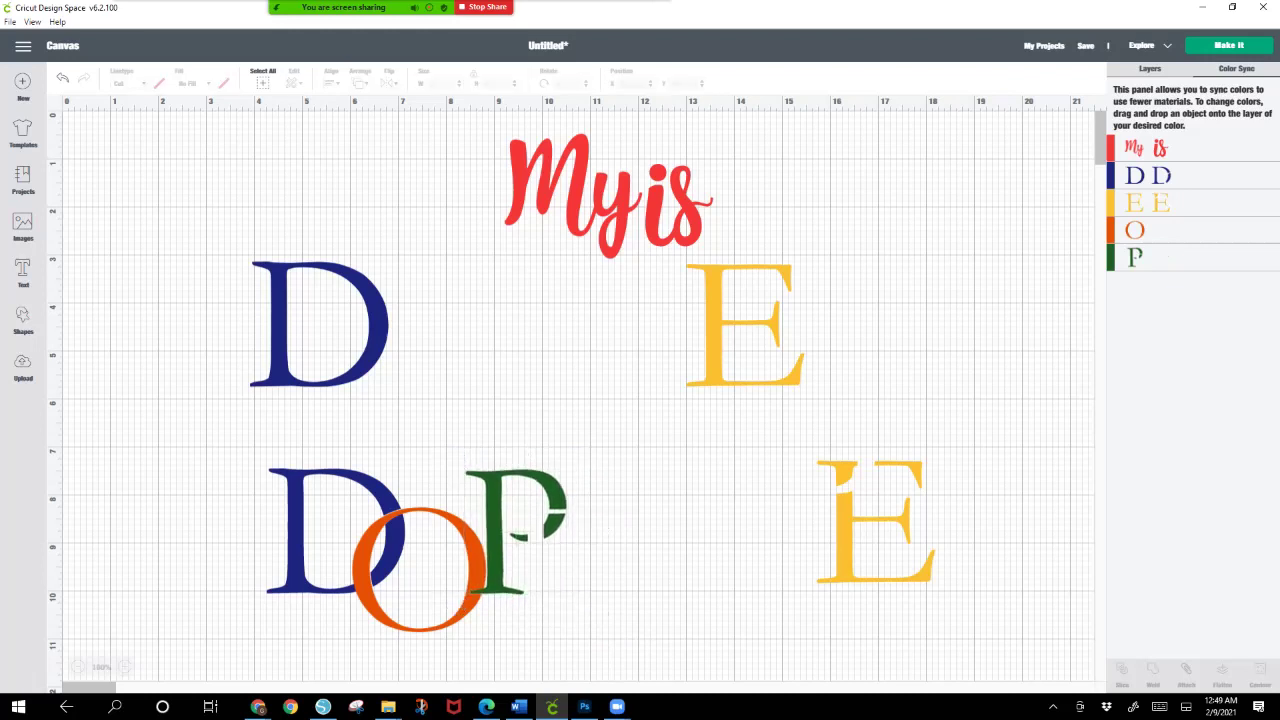
Step: Place the intact upper yellow "E" over the gaps in the bowl of the cut "P"
drag(745, 330, 568, 566)
key(Escape)
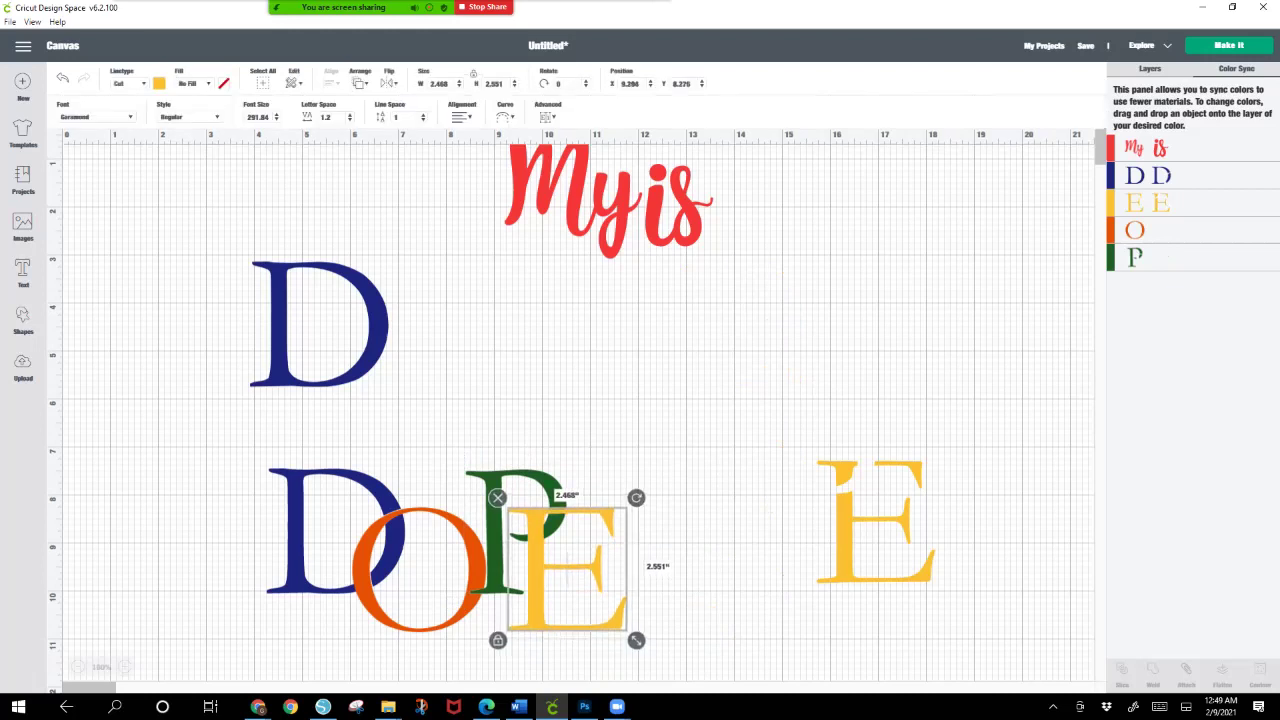
Step: Delete the leftover notched yellow "E" and the spare upper blue "D"
key(Escape)
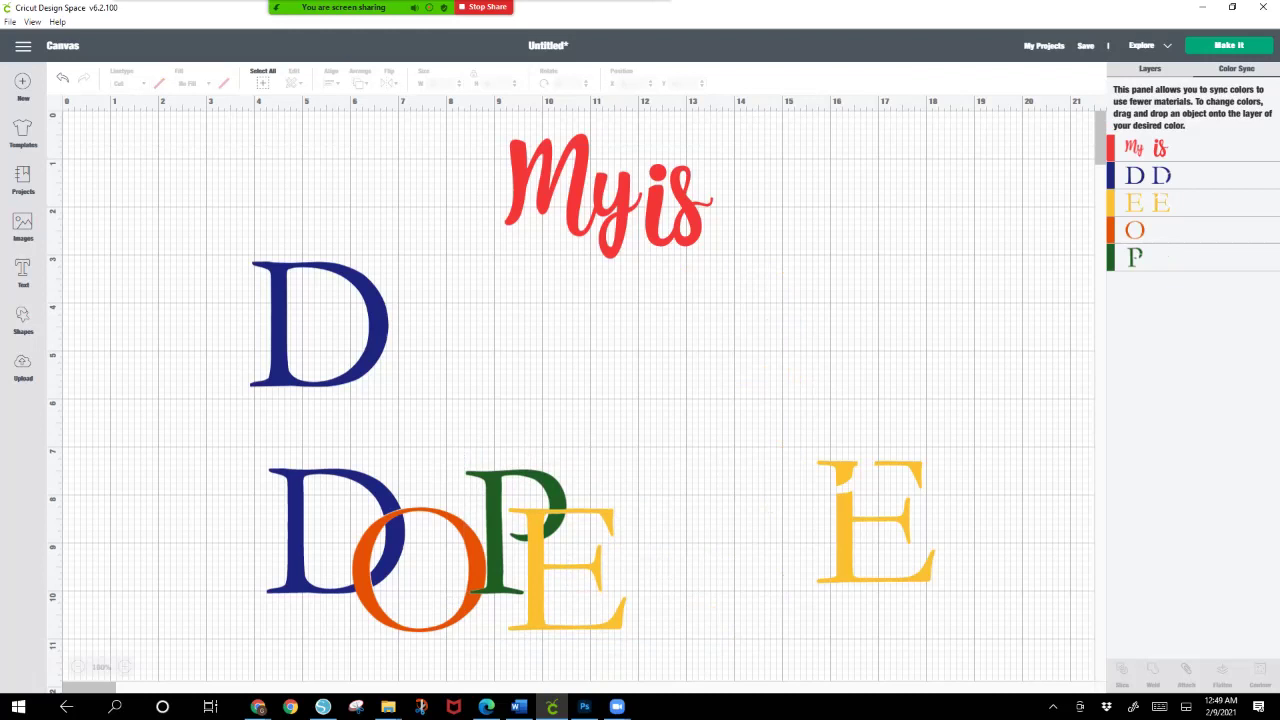
drag(829, 391, 874, 557)
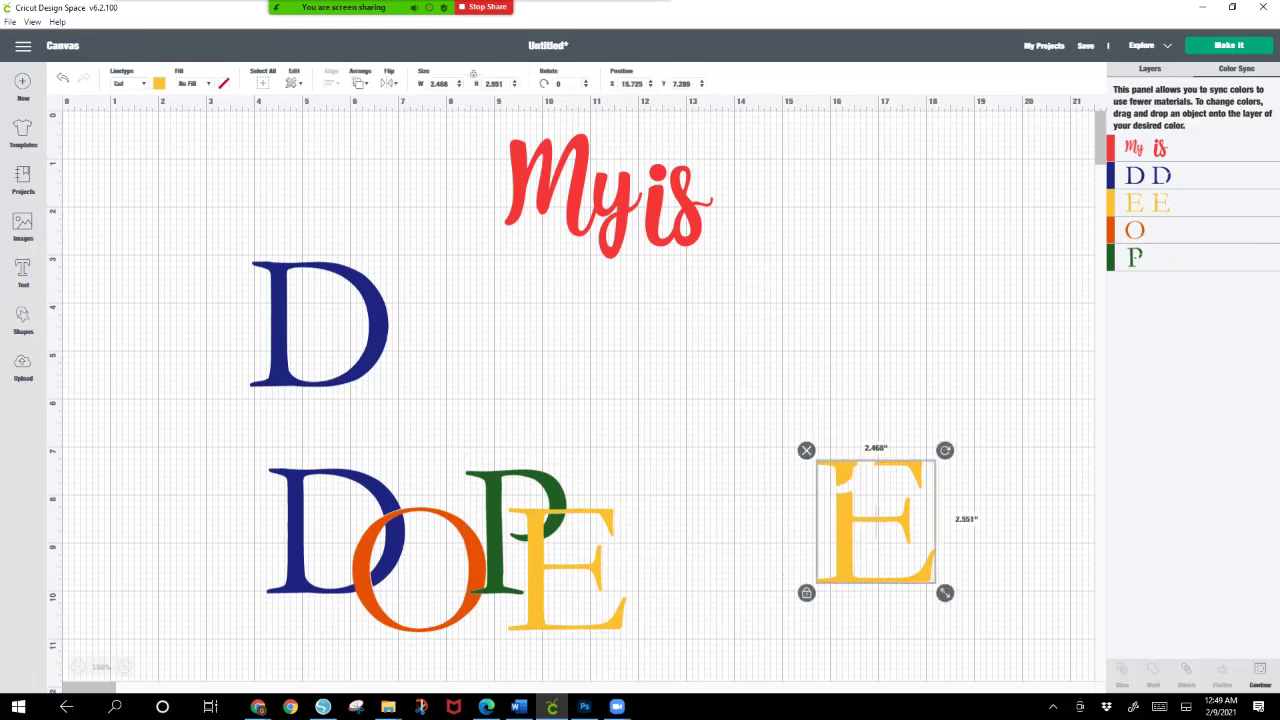
key(Delete)
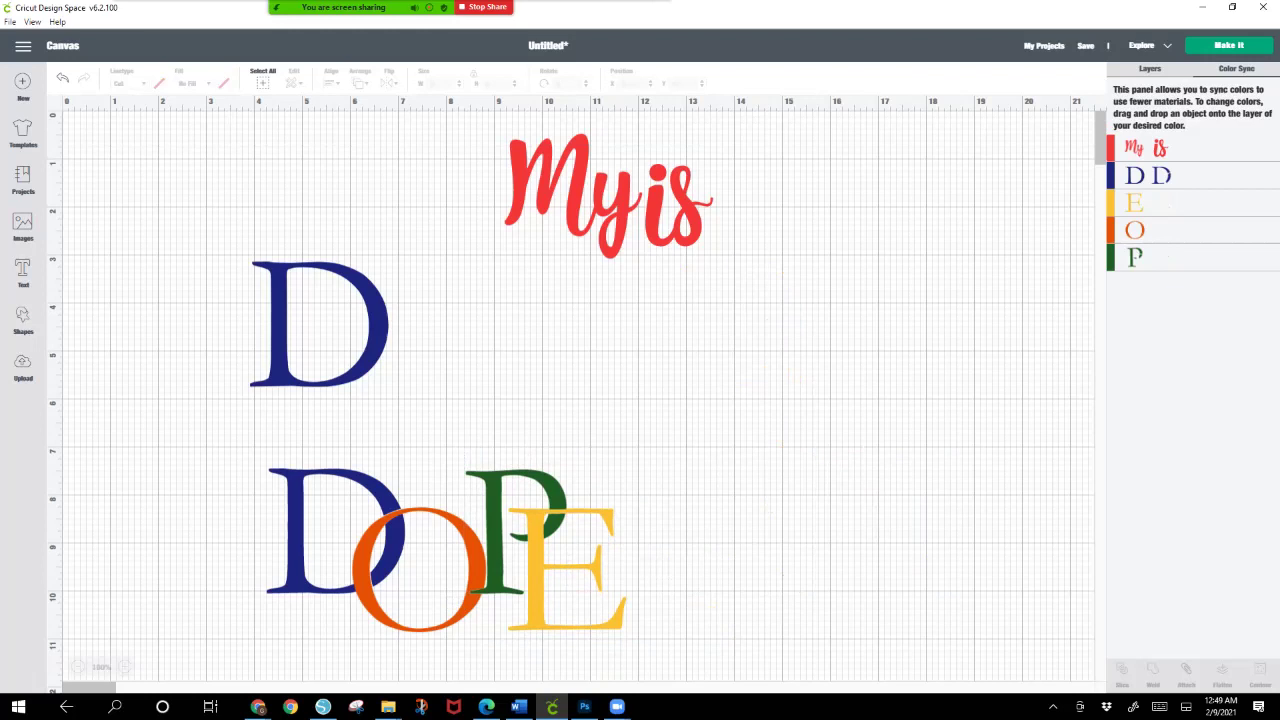
click(318, 322)
key(Delete)
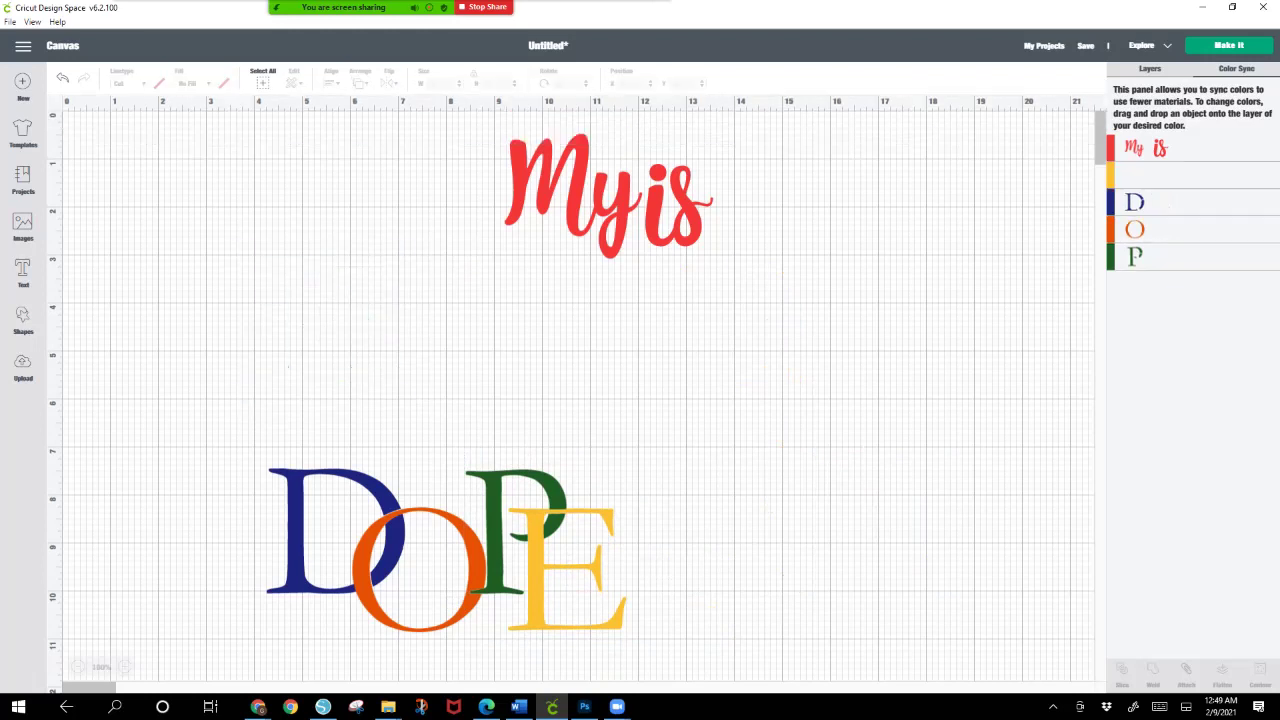
Step: Group the four interlocked "DOPE" letters and move the group beside the "My is" text
drag(220, 410, 645, 650)
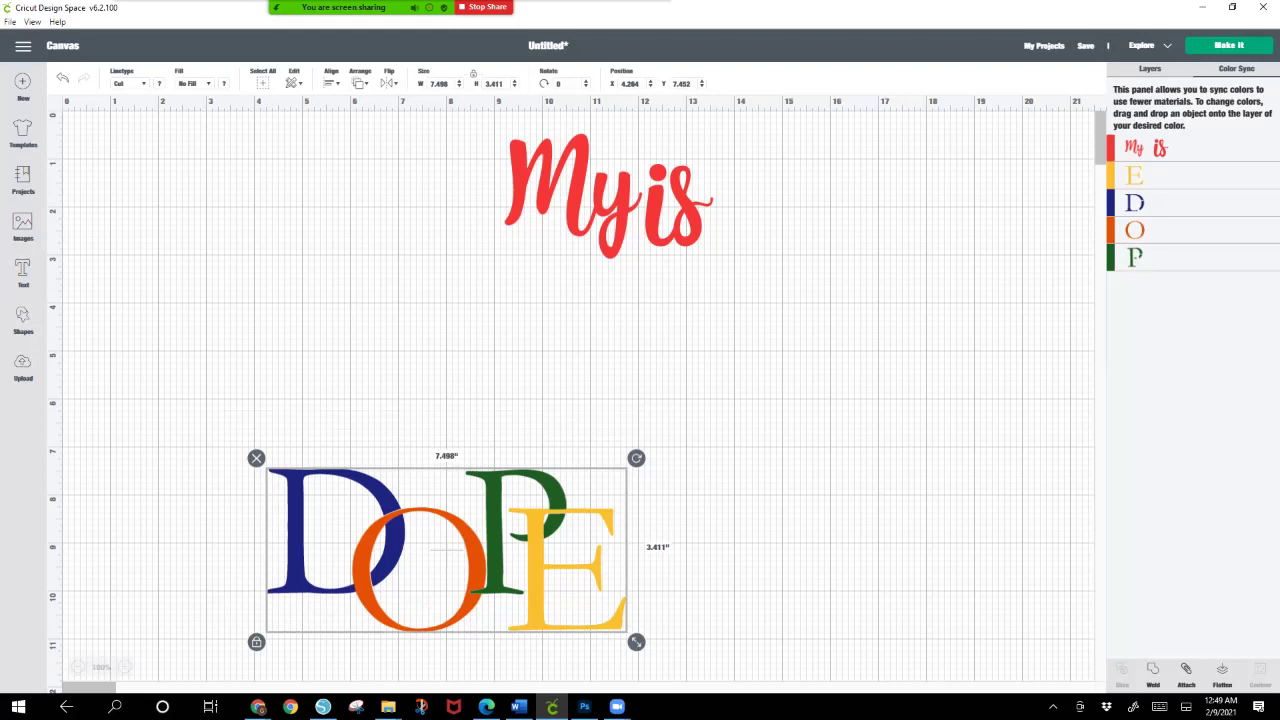
click(1150, 68)
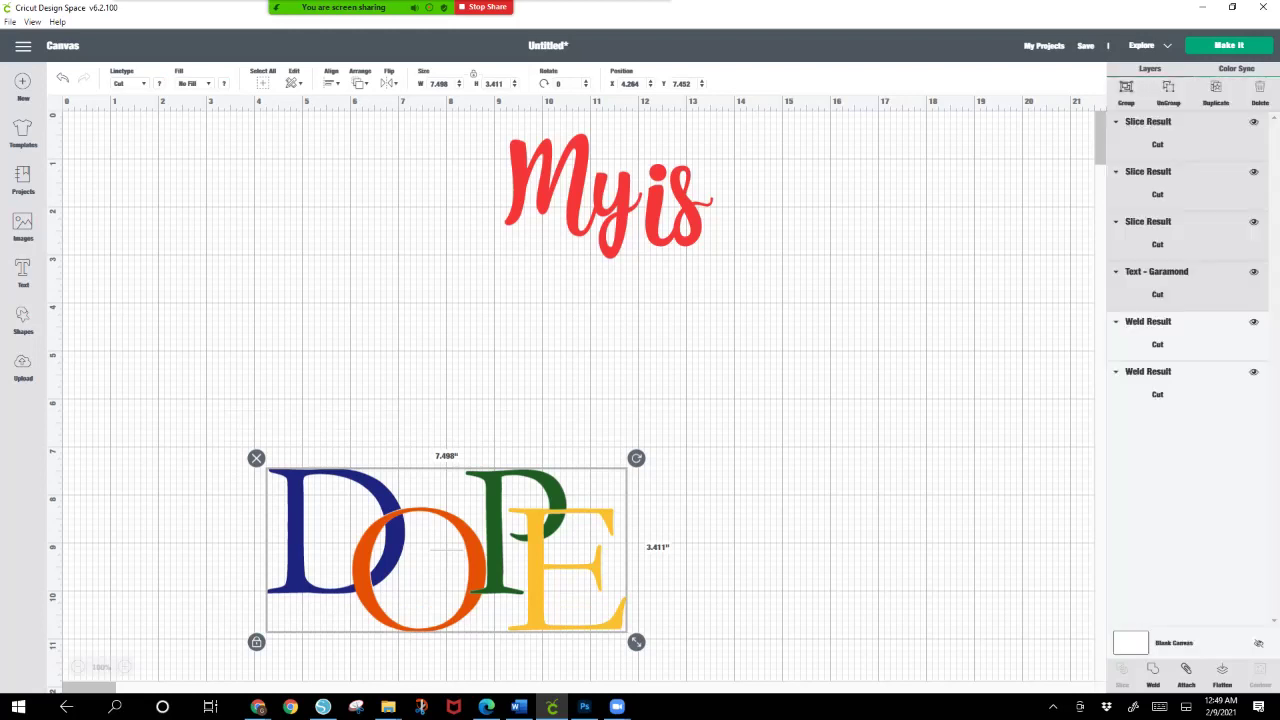
key(ctrl+g)
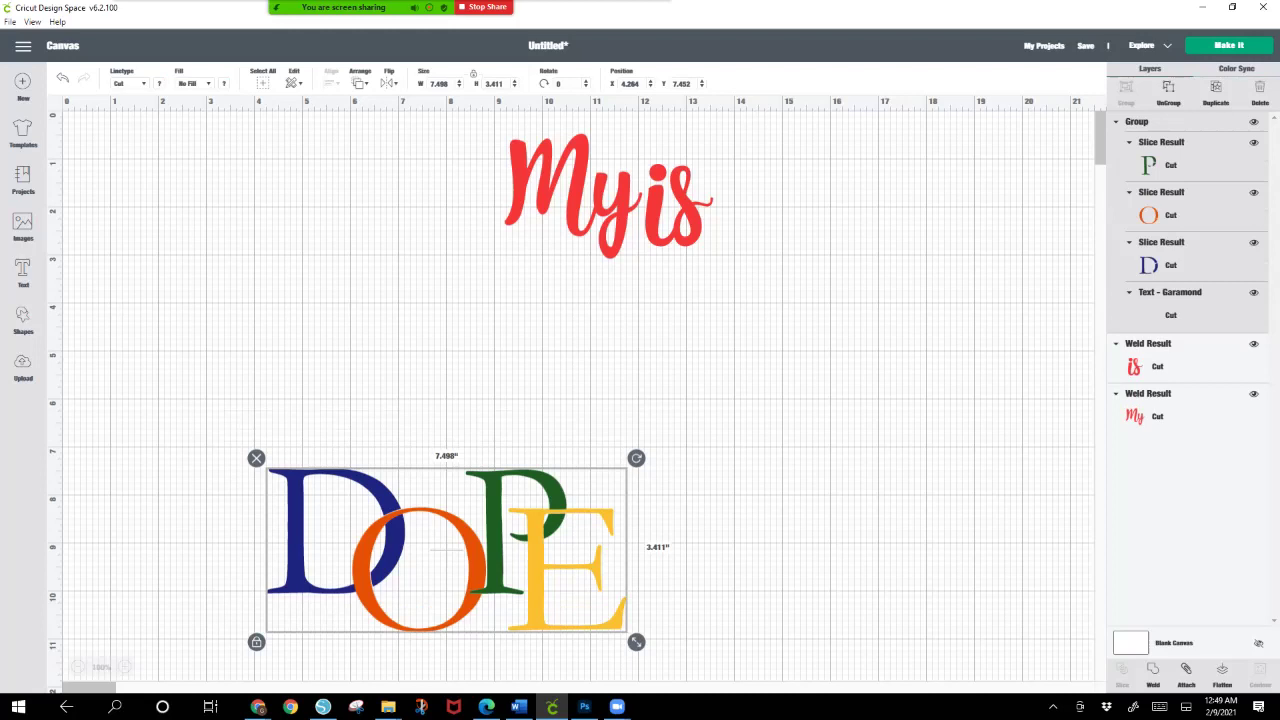
drag(447, 548, 873, 223)
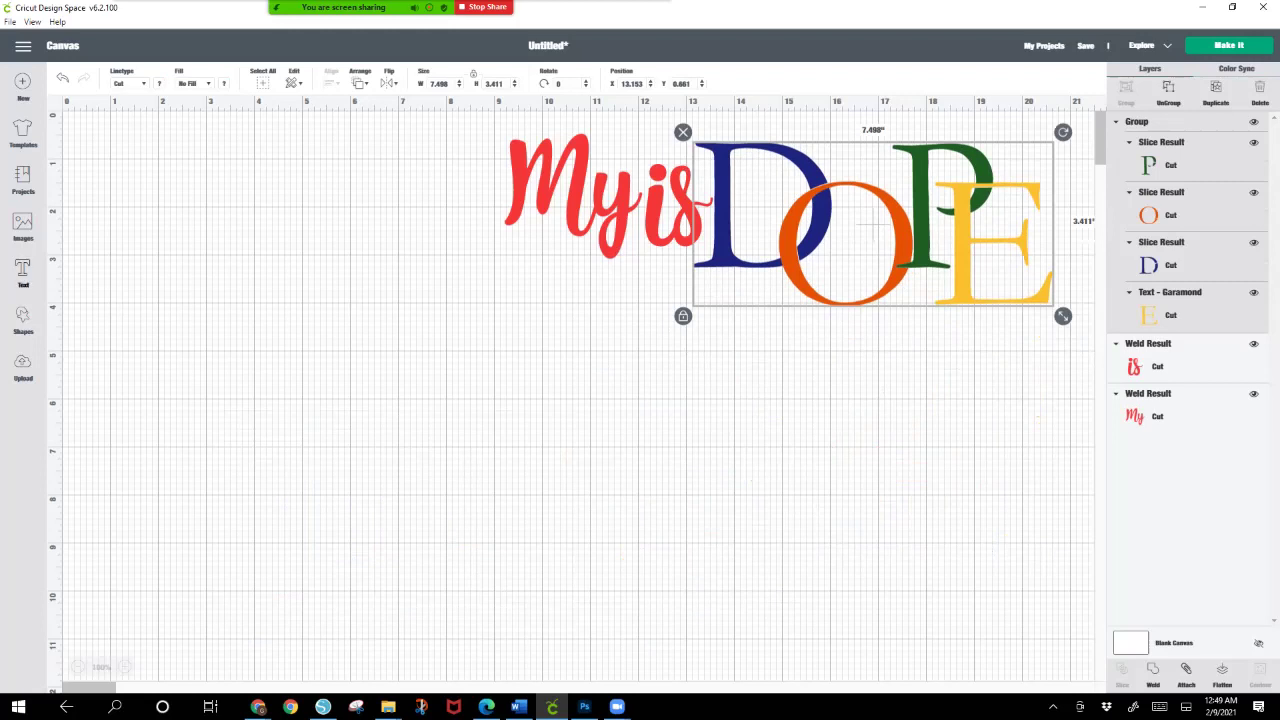
Step: Add the text "HUSBAND" in the Boss Baby font, enlarge it to about 10.62" wide and place it below "My is"
click(23, 272)
text(HUSBANG)
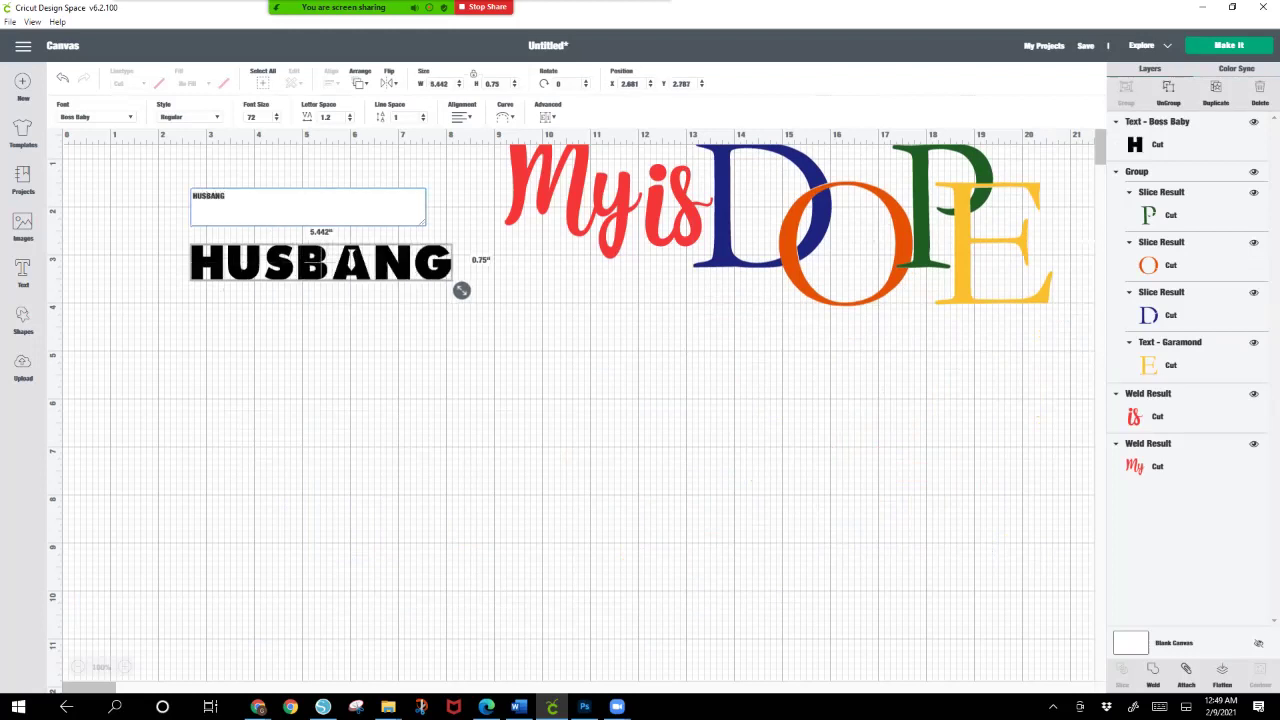
text(D)
key(BackSpace)
text(D)
key(BackSpace)
key(BackSpace)
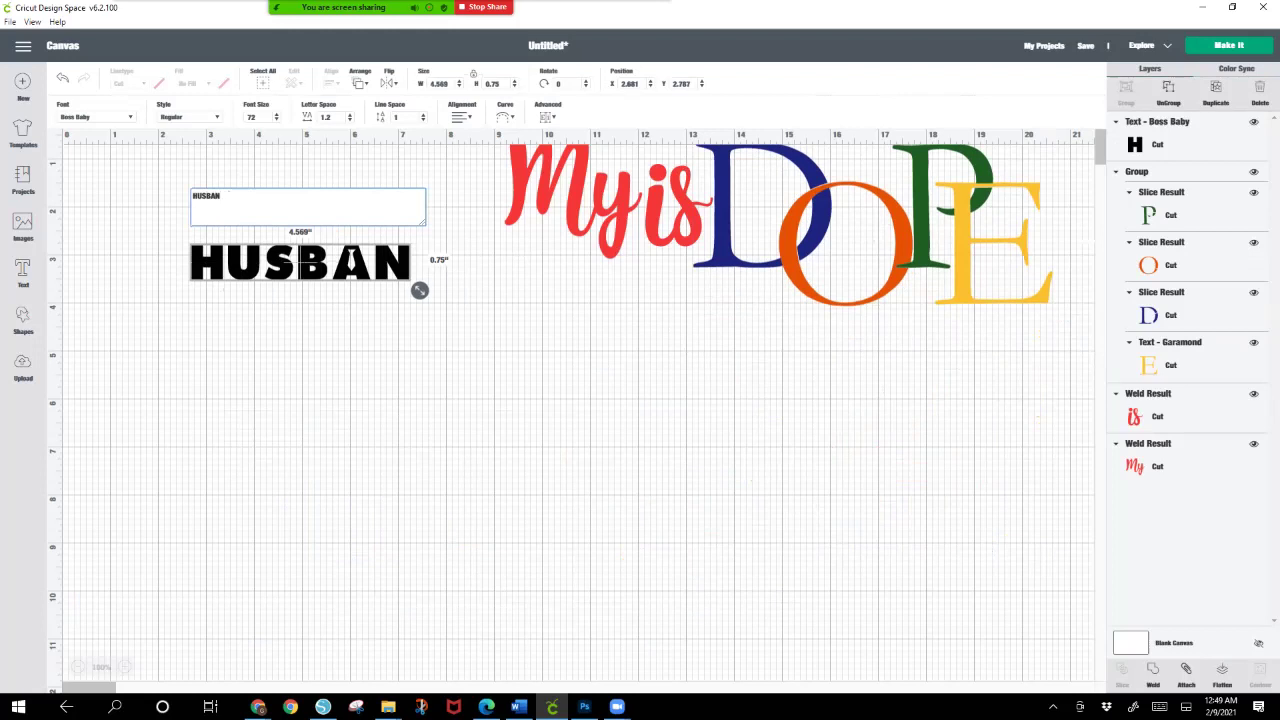
text(D)
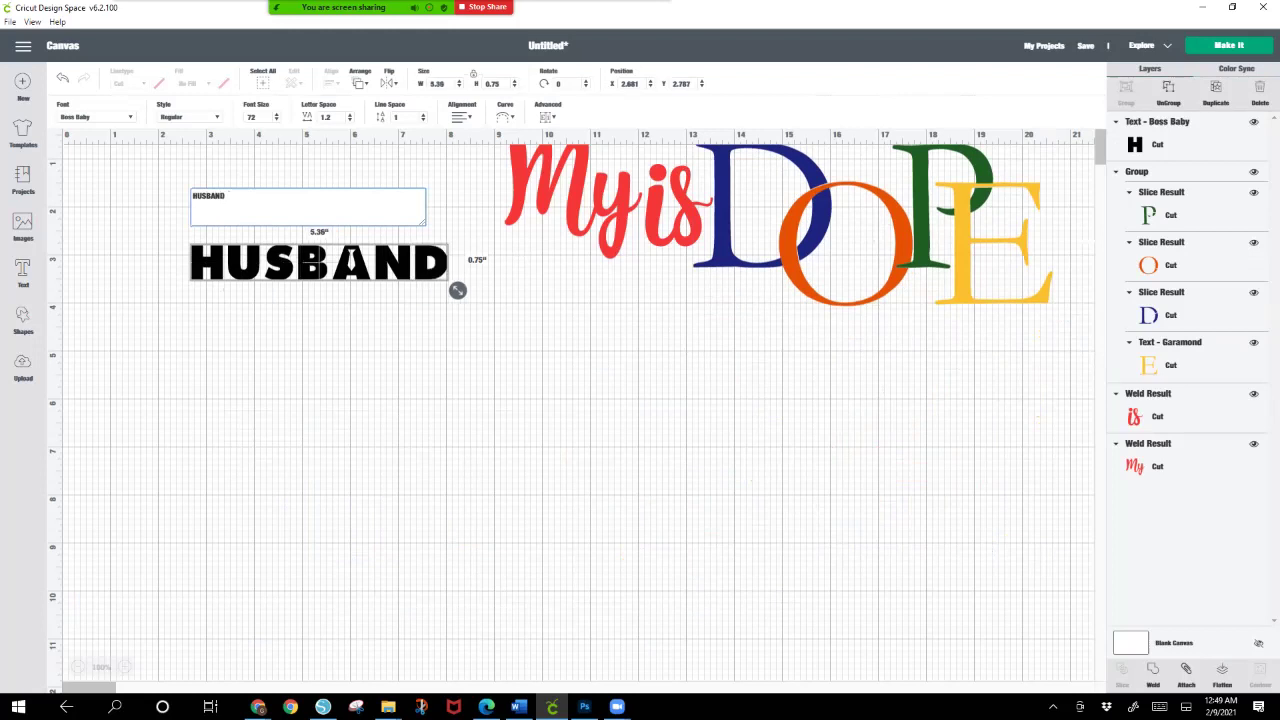
drag(457, 290, 724, 327)
drag(450, 285, 467, 393)
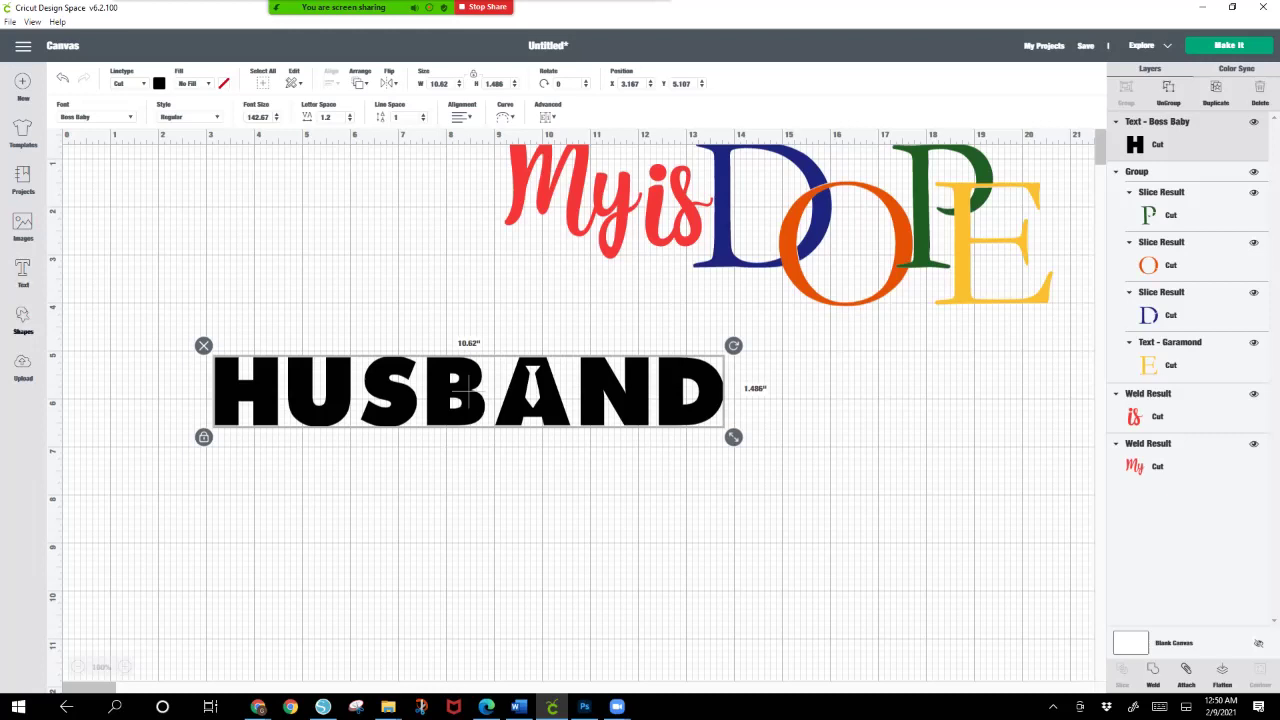
Step: Add a square over "HUSBAND" and stretch it with unlocked proportions into a rectangle about 12.07" wide and 2.54" high
click(22, 318)
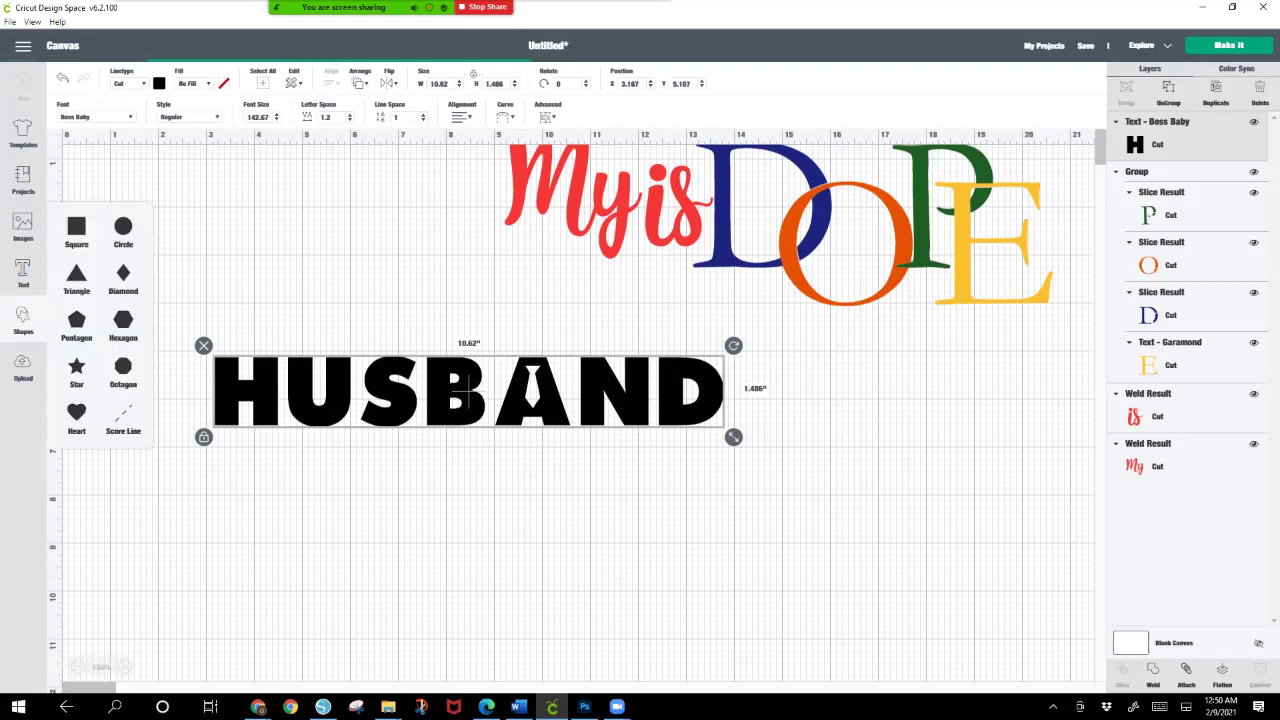
click(76, 226)
drag(163, 200, 239, 396)
drag(324, 479, 314, 469)
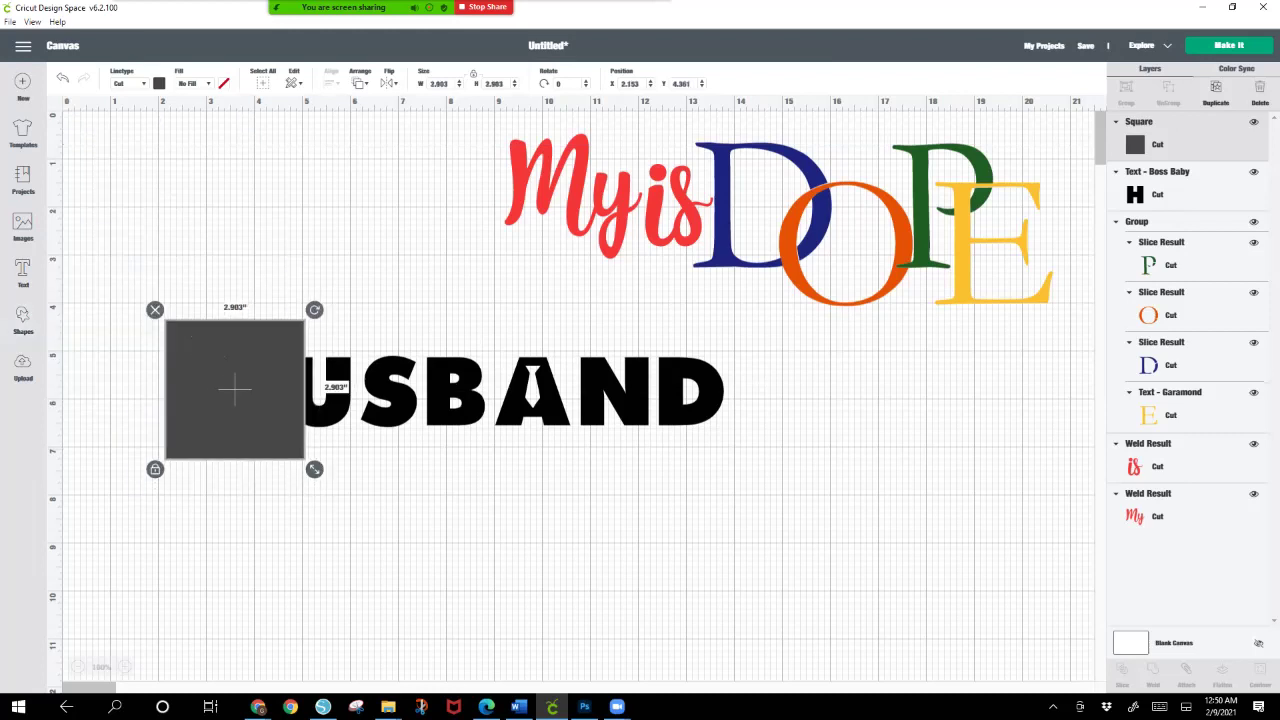
click(155, 469)
drag(314, 469, 754, 452)
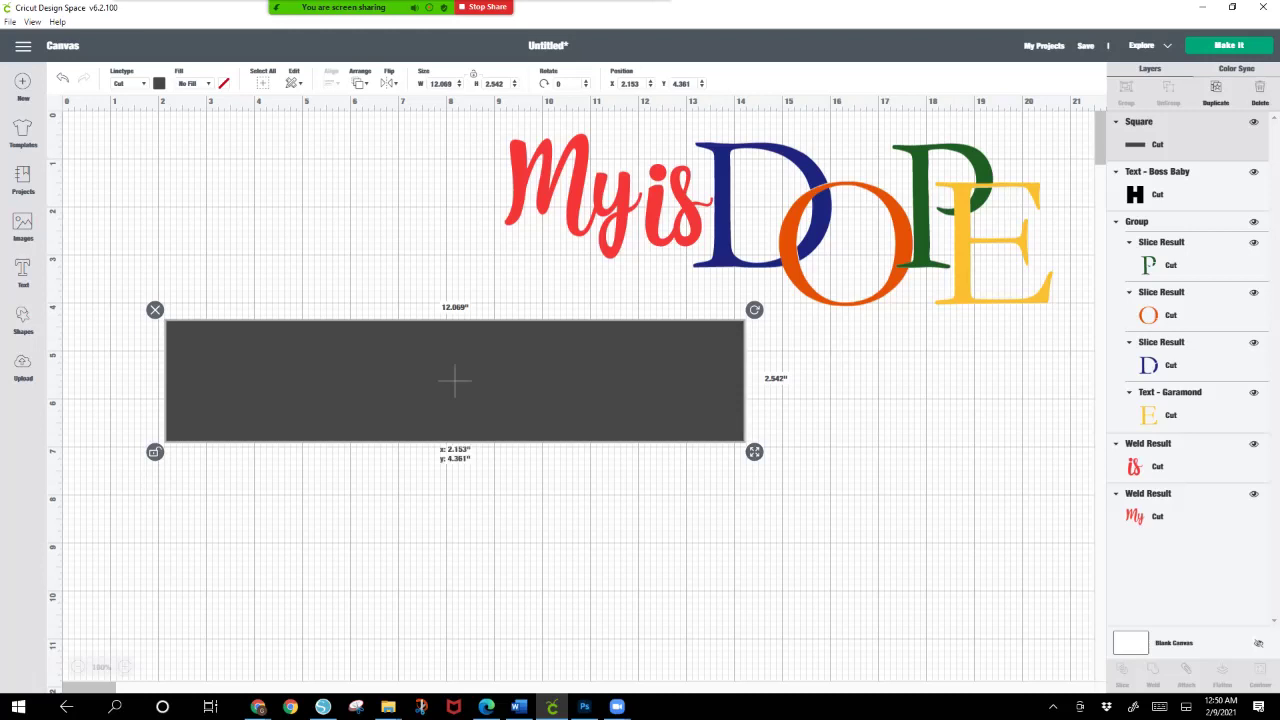
Step: Put the grey rectangle behind the "HUSBAND" text and shift it so that it frames the word
right_click(640, 240)
click(680, 415)
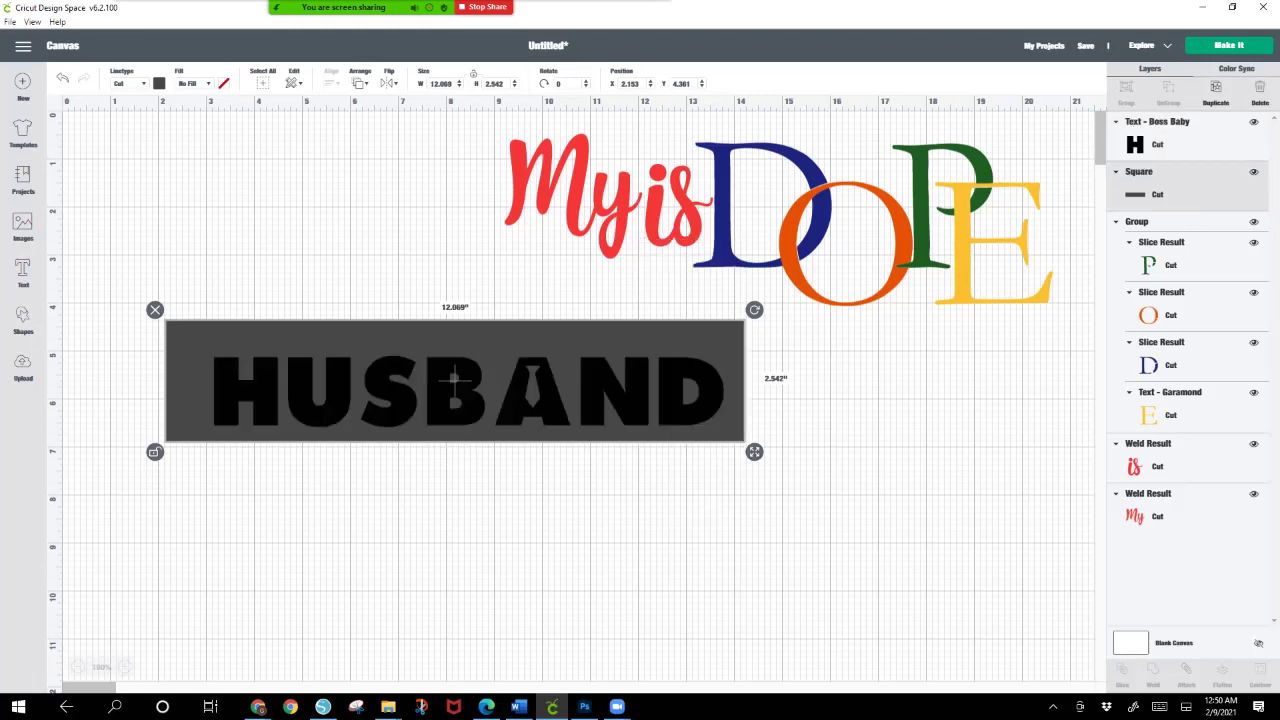
drag(452, 378, 462, 382)
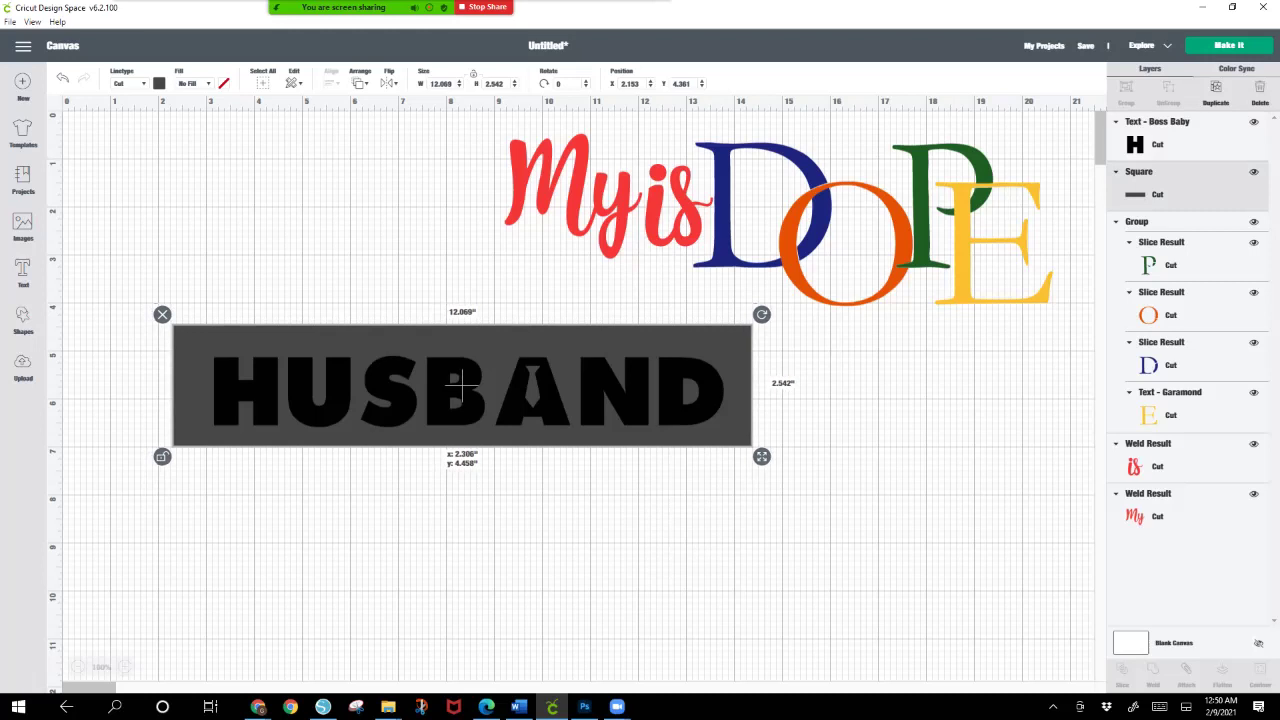
drag(462, 382, 463, 387)
Step: Center the "HUSBAND" text and the grey rectangle on each other horizontally and vertically
drag(288, 256, 436, 464)
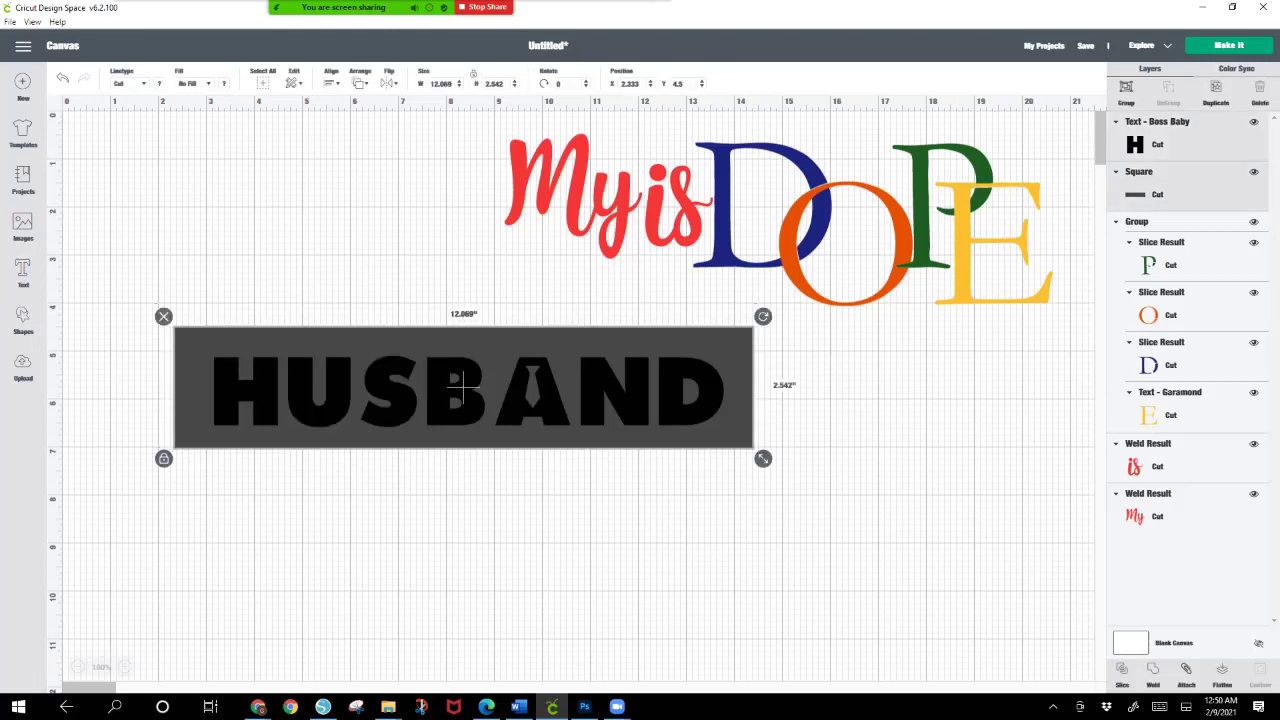
click(331, 83)
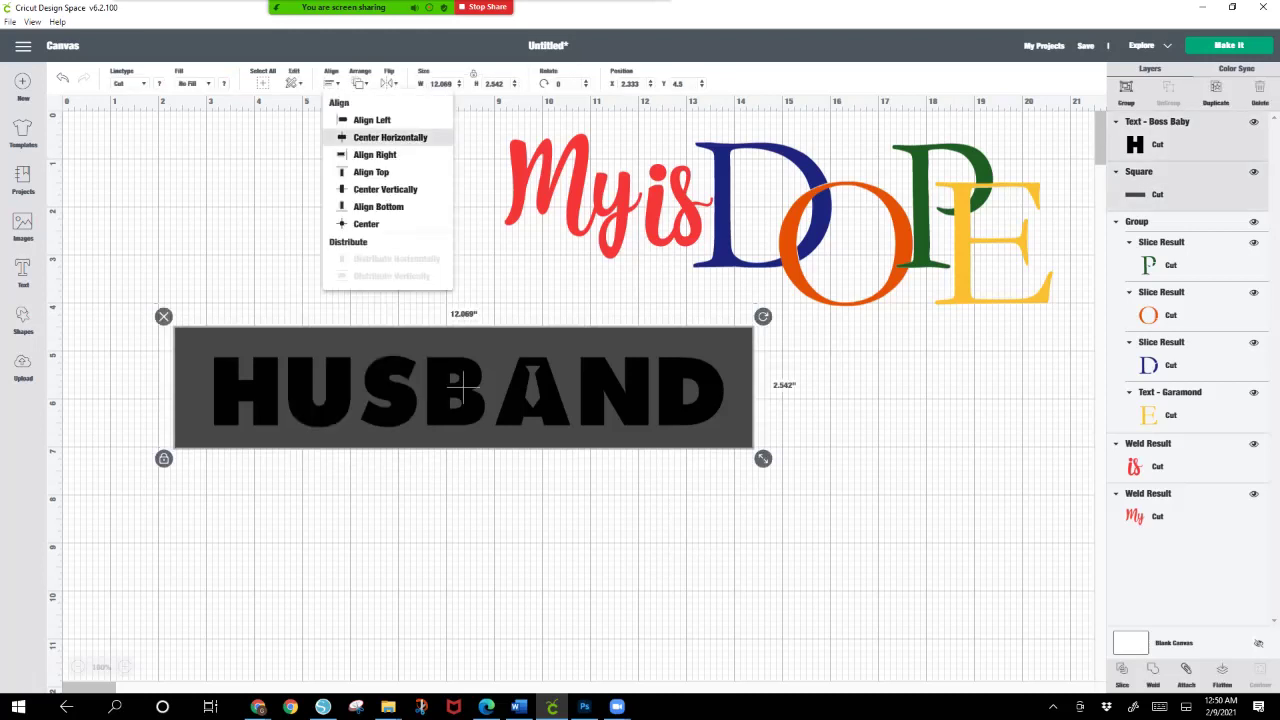
click(370, 137)
click(293, 83)
click(463, 384)
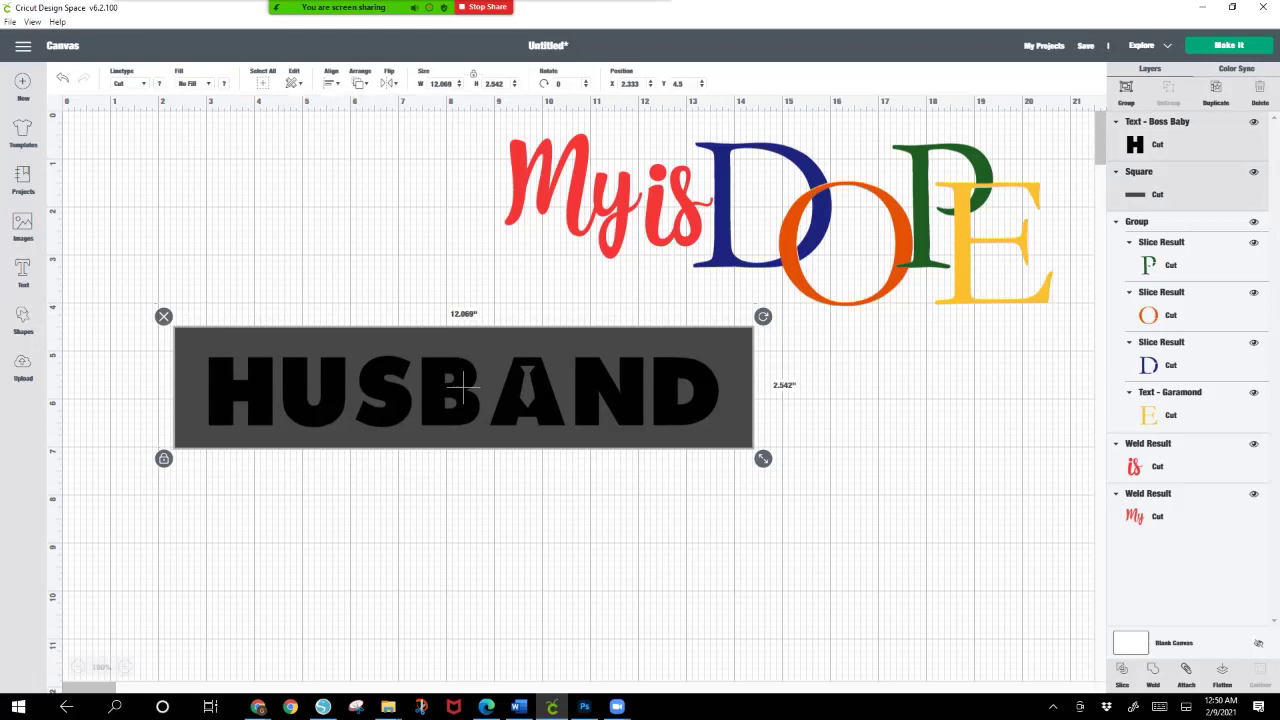
click(331, 83)
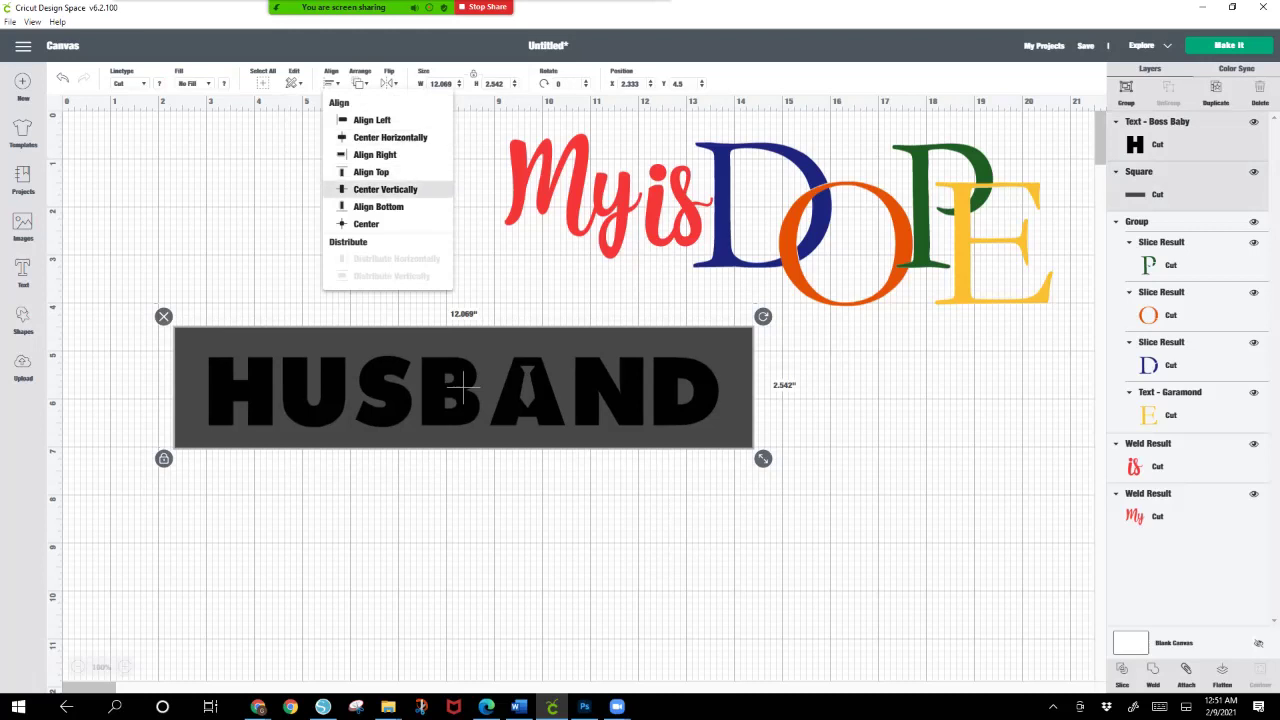
click(463, 384)
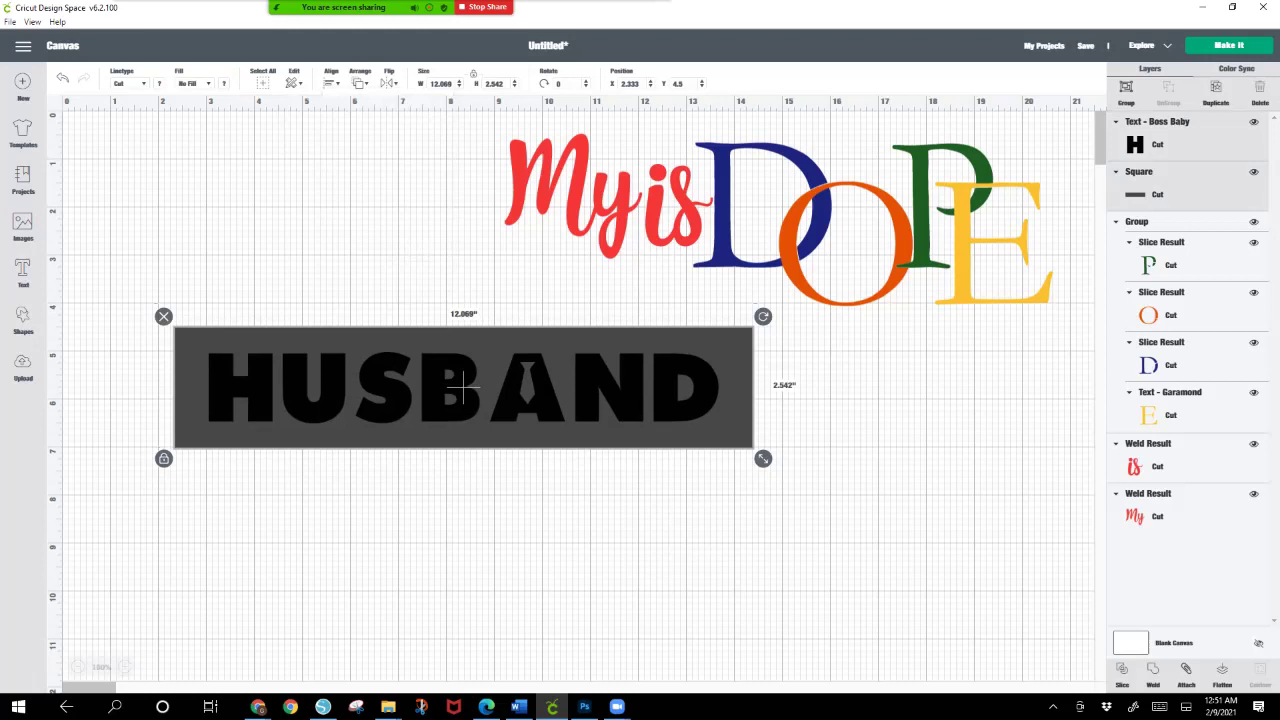
Step: Slice "HUSBAND" out of the grey rectangle and delete both cut-out copies of the word
drag(112, 345, 666, 431)
key(Escape)
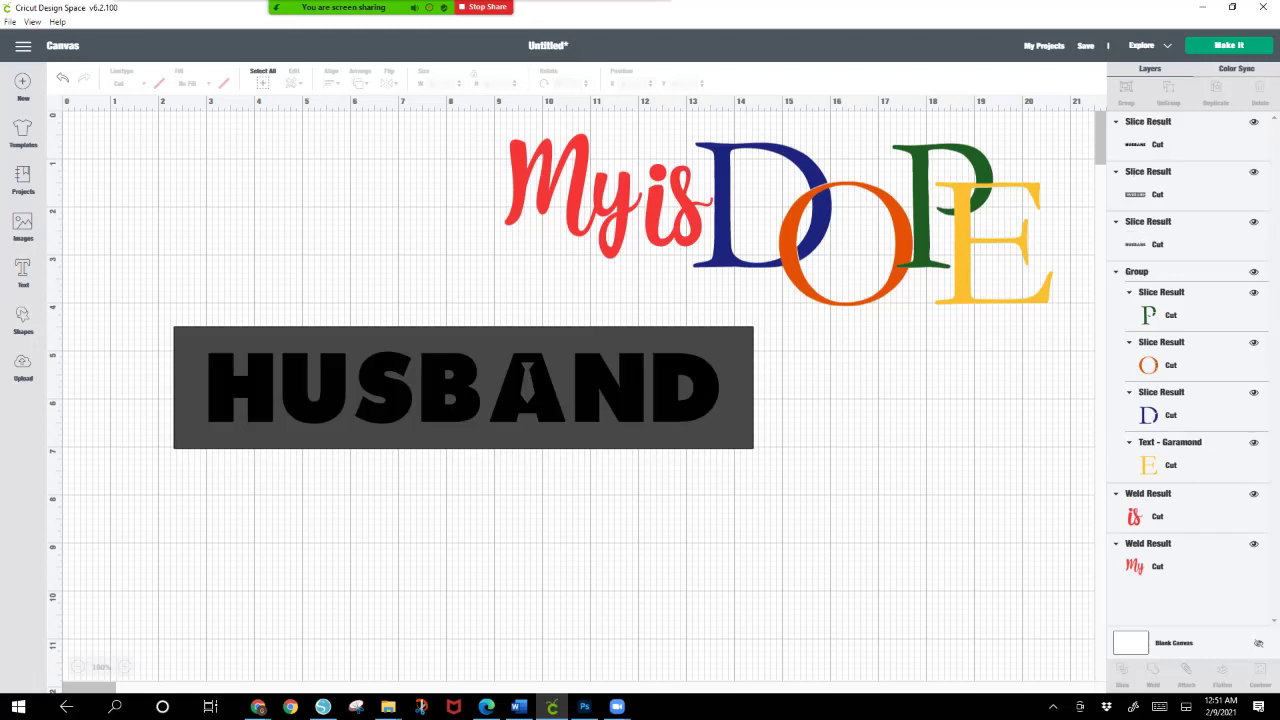
drag(464, 389, 462, 533)
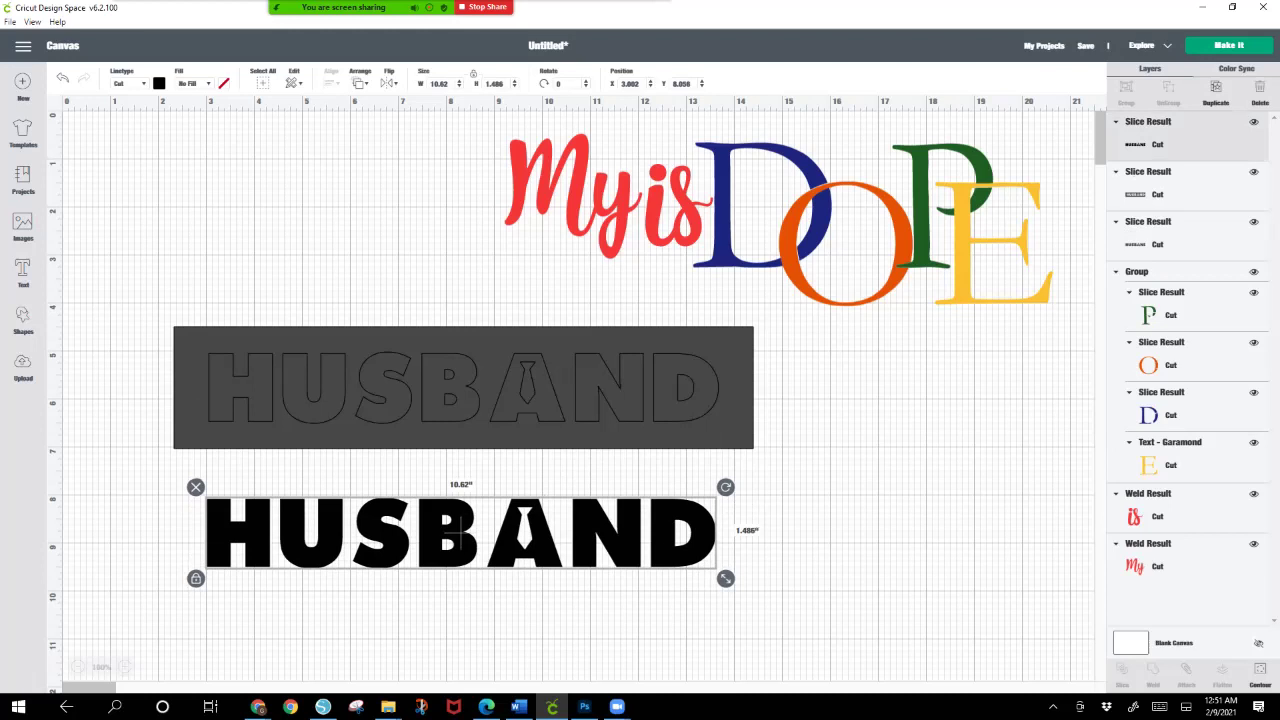
drag(457, 380, 487, 505)
key(Delete)
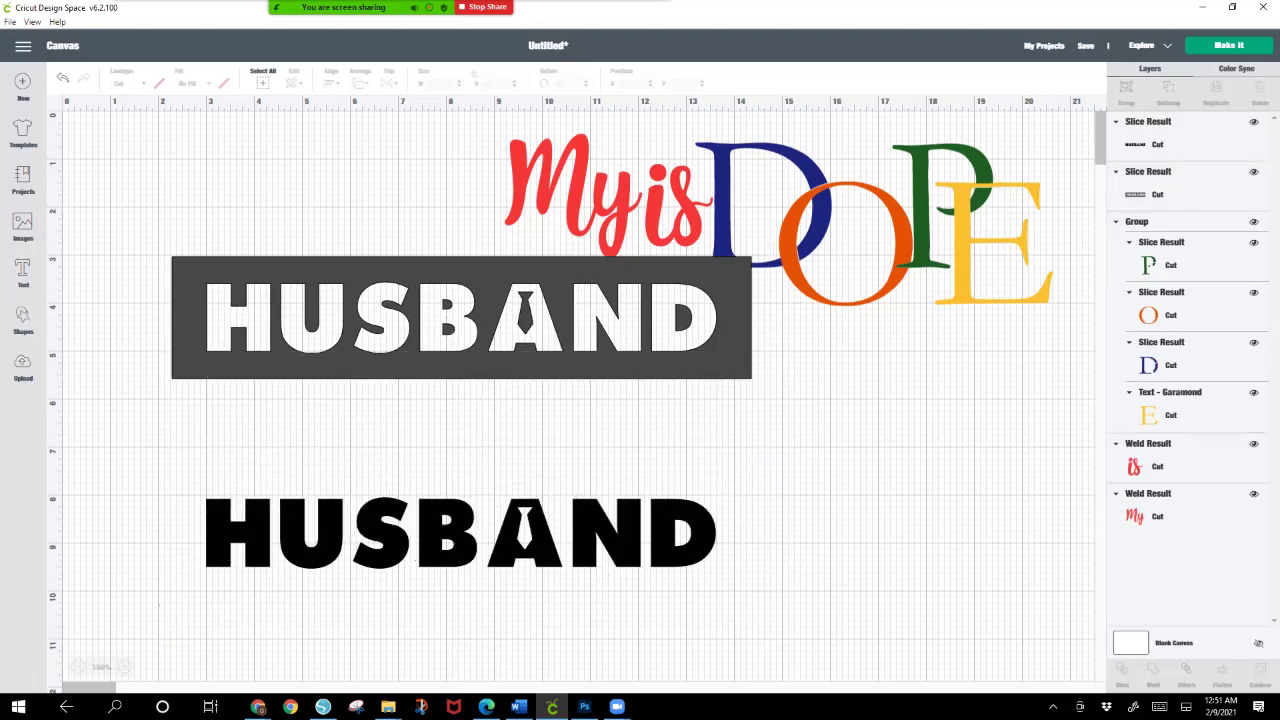
click(460, 530)
key(Delete)
Step: Recolor the knocked-out "HUSBAND" banner dark blue (#1b237e) to match the "D" and position it below the other words
drag(475, 317, 481, 414)
click(159, 83)
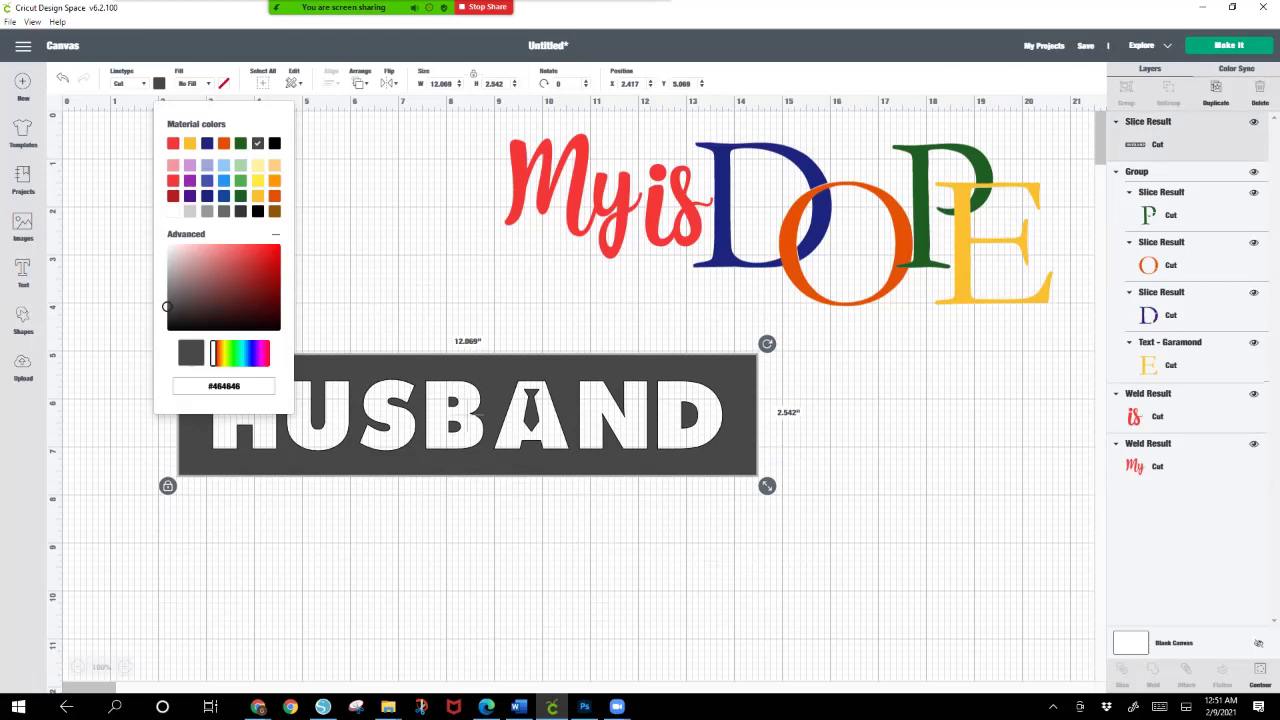
click(207, 143)
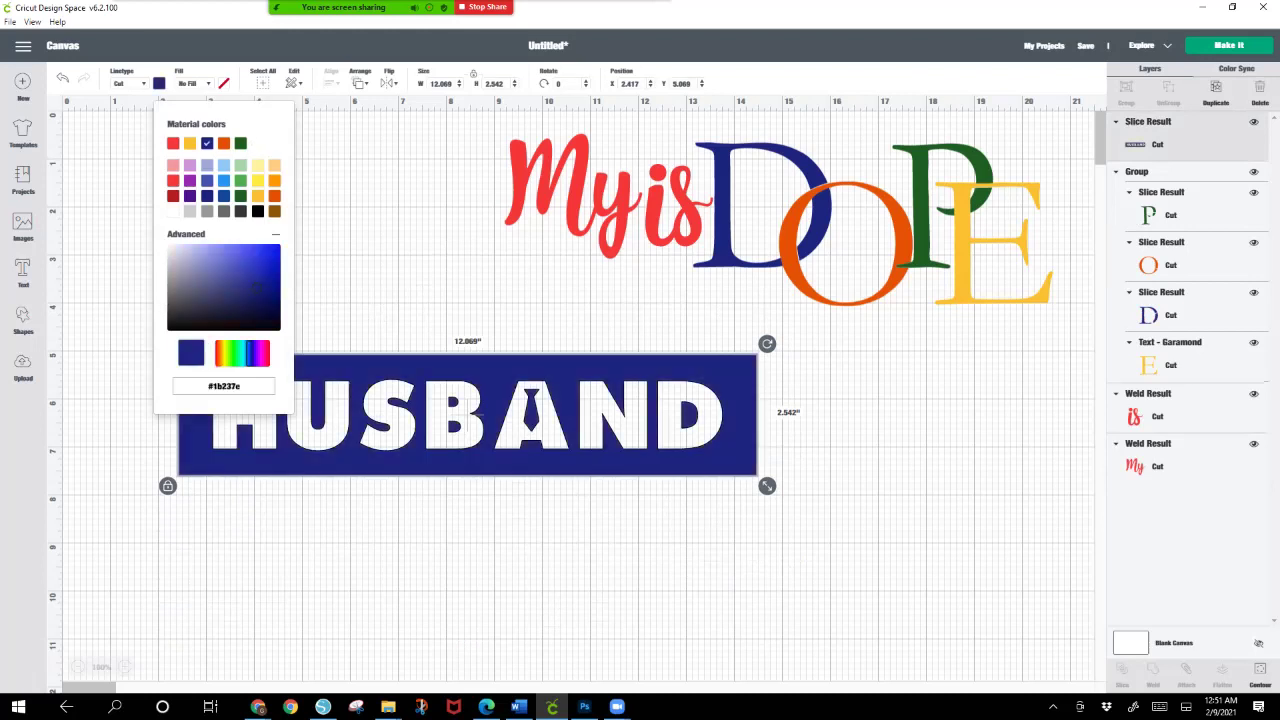
key(Escape)
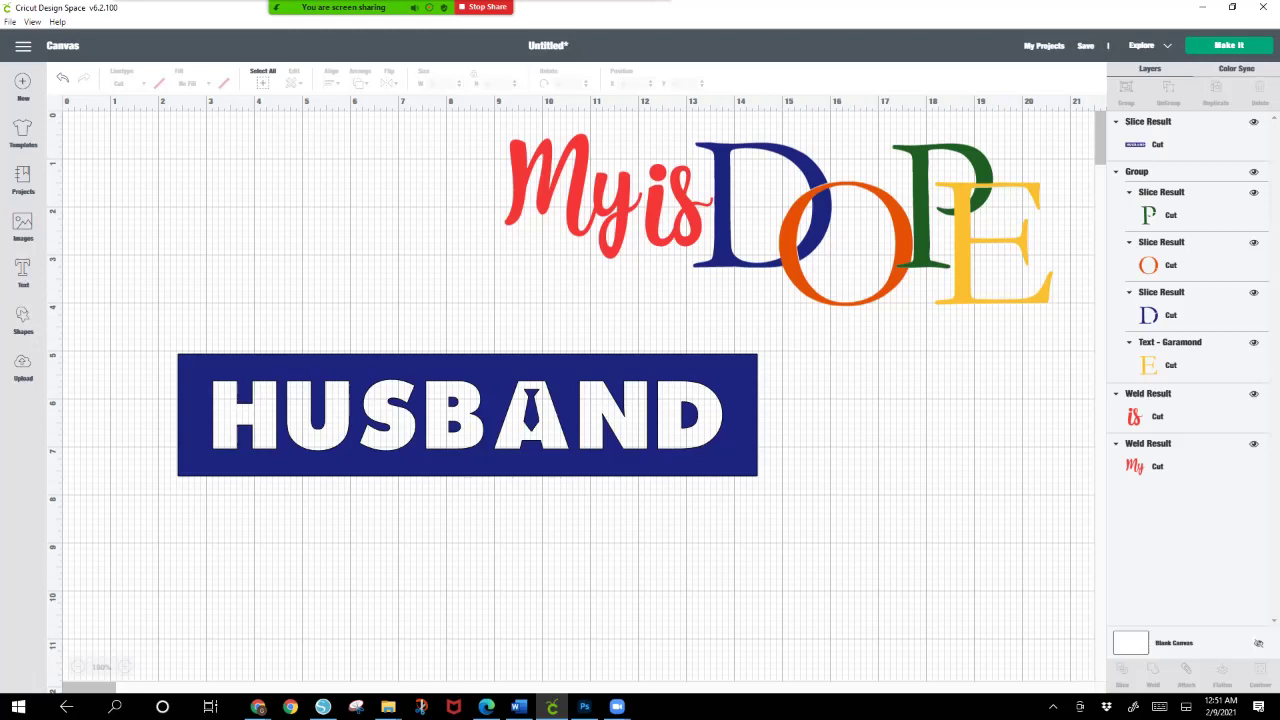
mouse_move(473, 414)
mouse_down()
mouse_move(472, 380)
mouse_move(475, 394)
mouse_up()
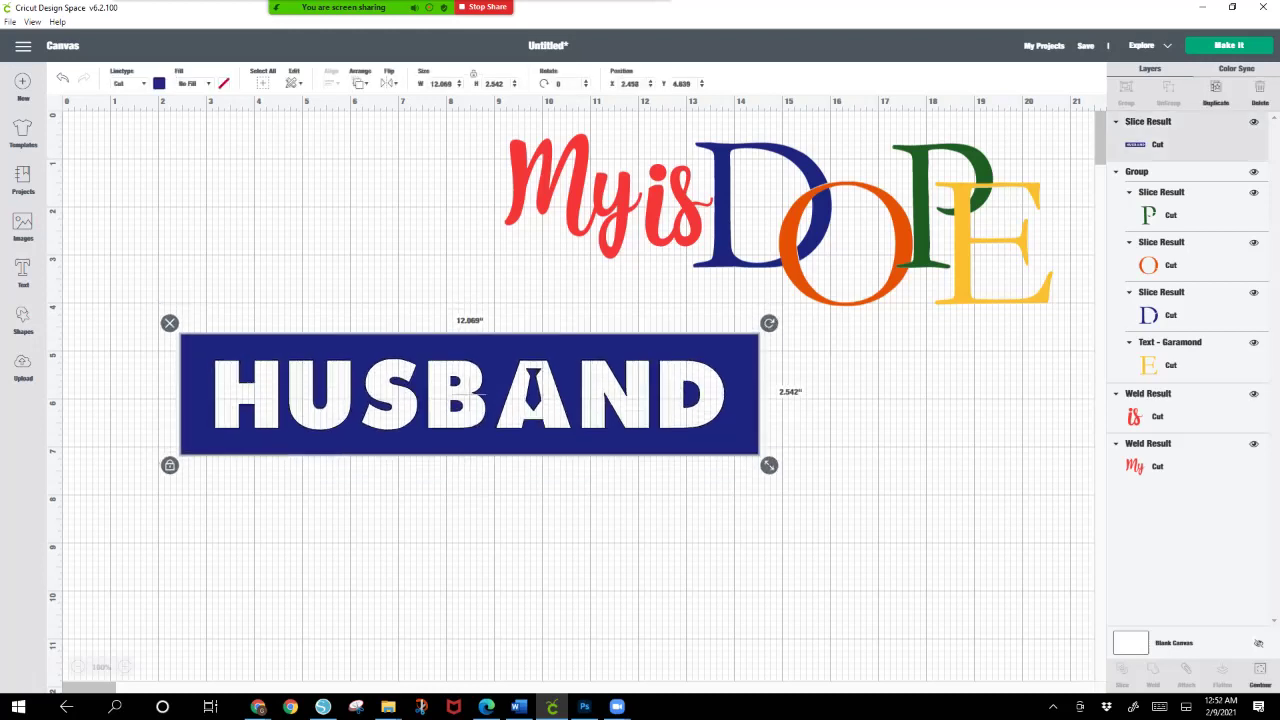
Step: Bring "My" to the front and place it over the upper edge of the "HUSBAND" banner, around its middle
drag(557, 200, 440, 285)
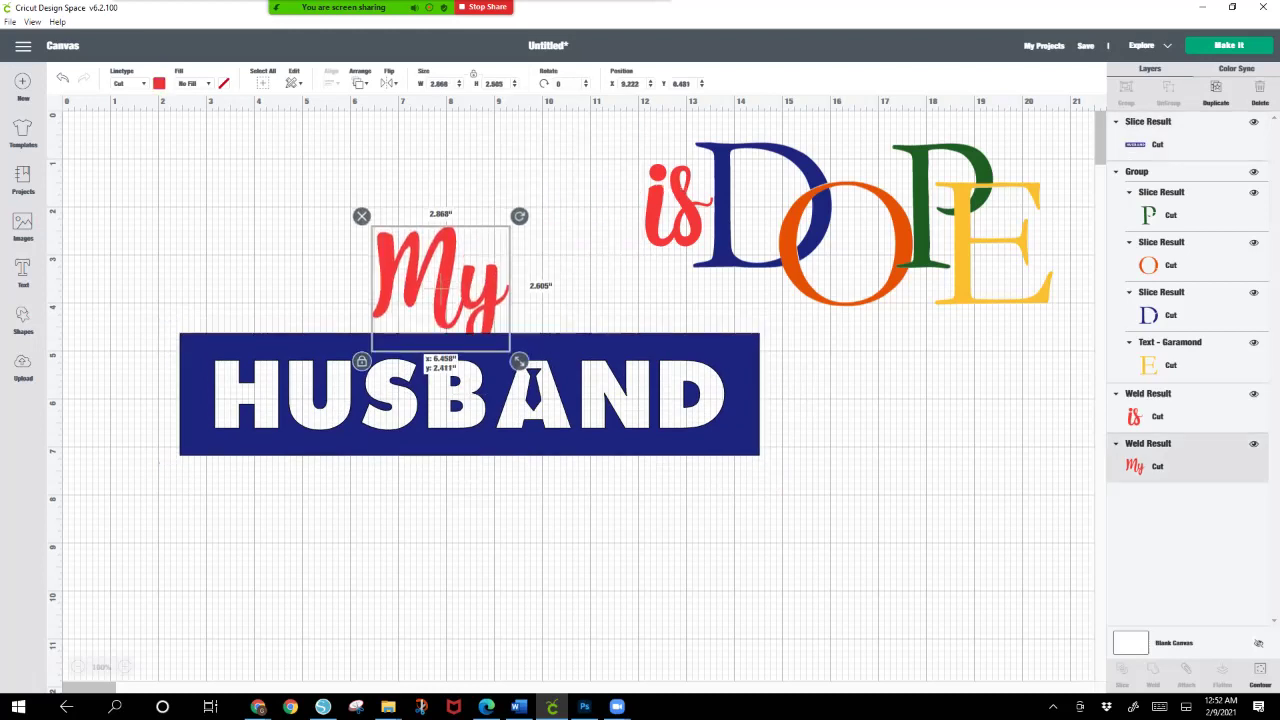
right_click(440, 264)
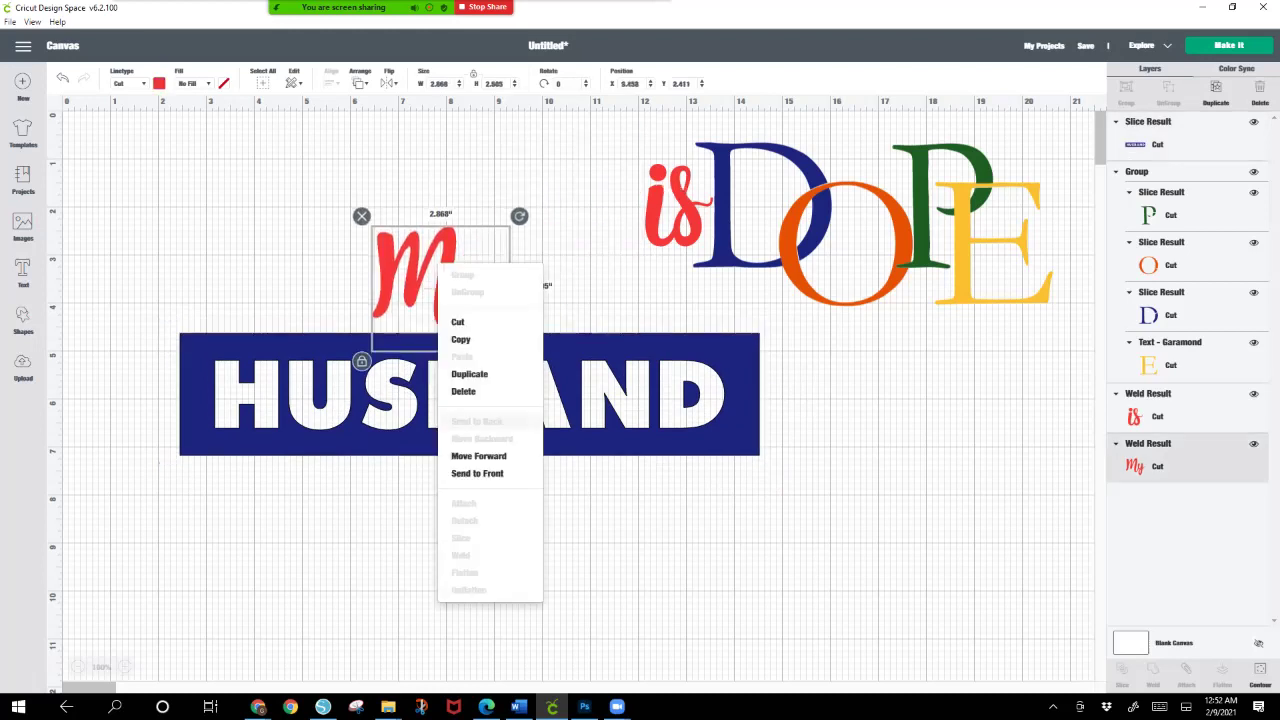
click(477, 473)
drag(469, 303, 480, 318)
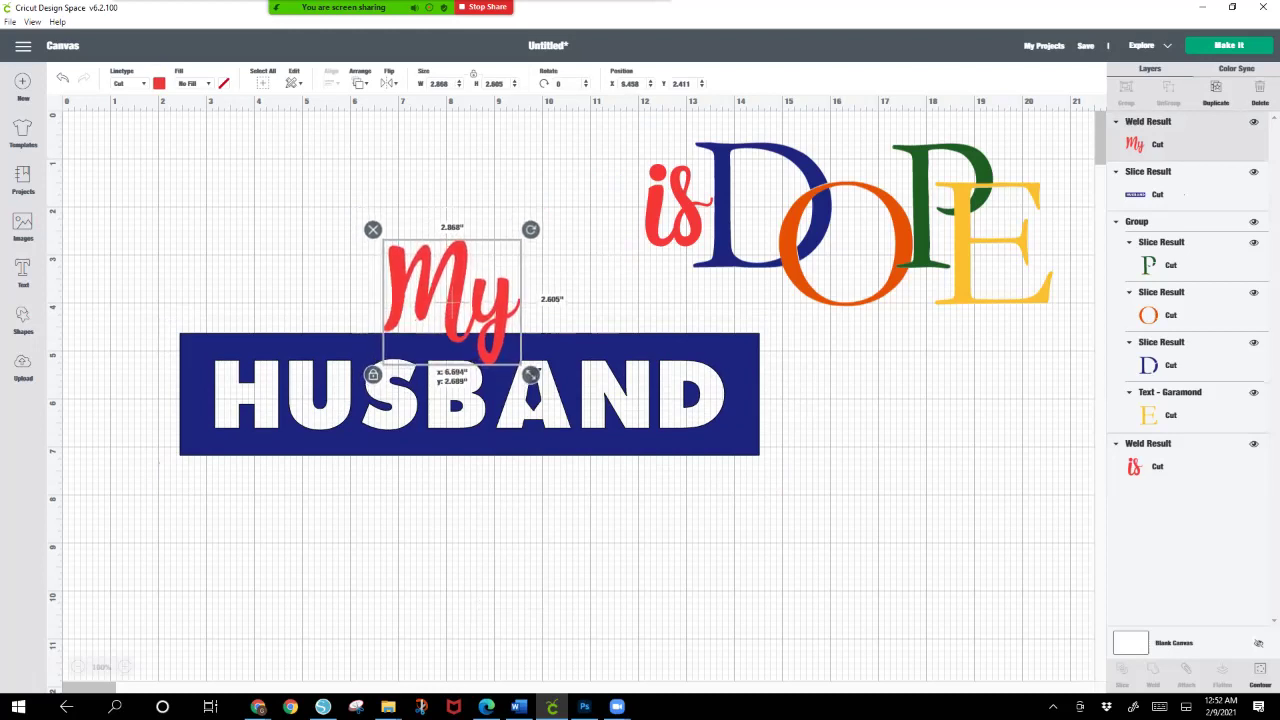
Step: Bring "is" to the front, place it over the banner's lower edge and shrink it to about 1.13" by 1.37"
click(676, 205)
drag(676, 205, 454, 496)
right_click(452, 496)
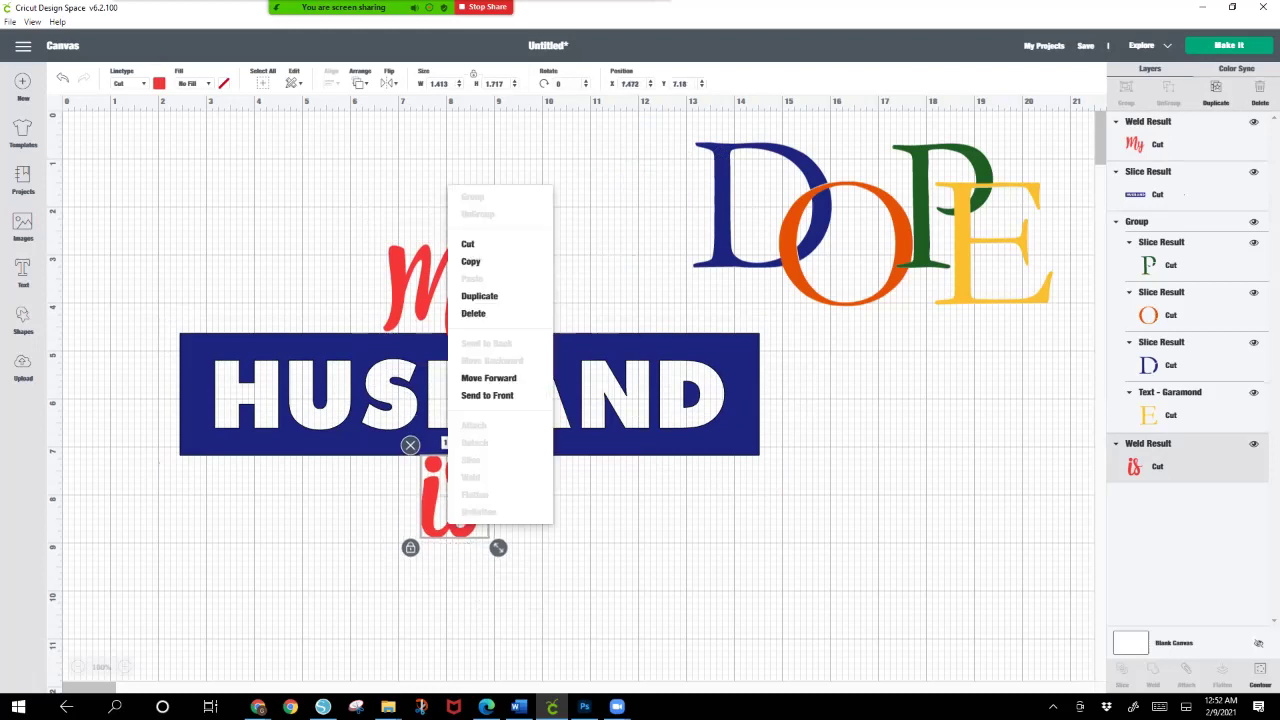
click(487, 395)
drag(455, 496, 455, 478)
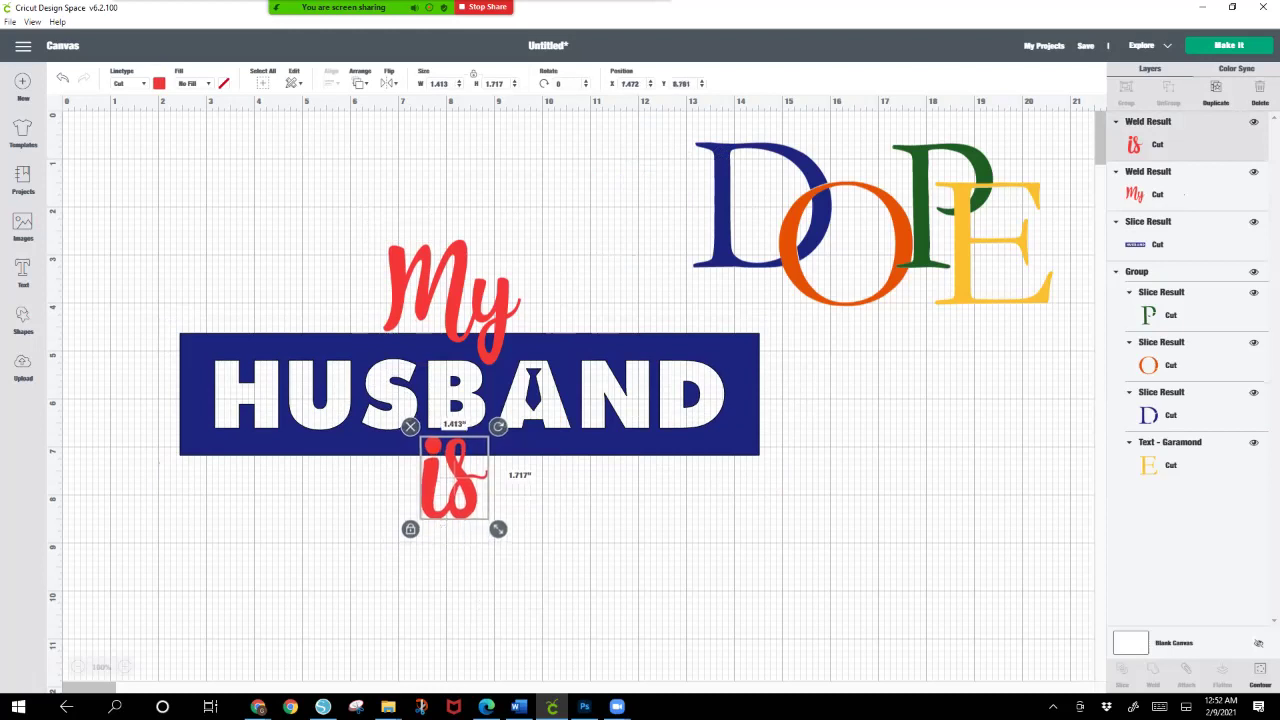
drag(498, 528, 484, 512)
drag(450, 470, 451, 470)
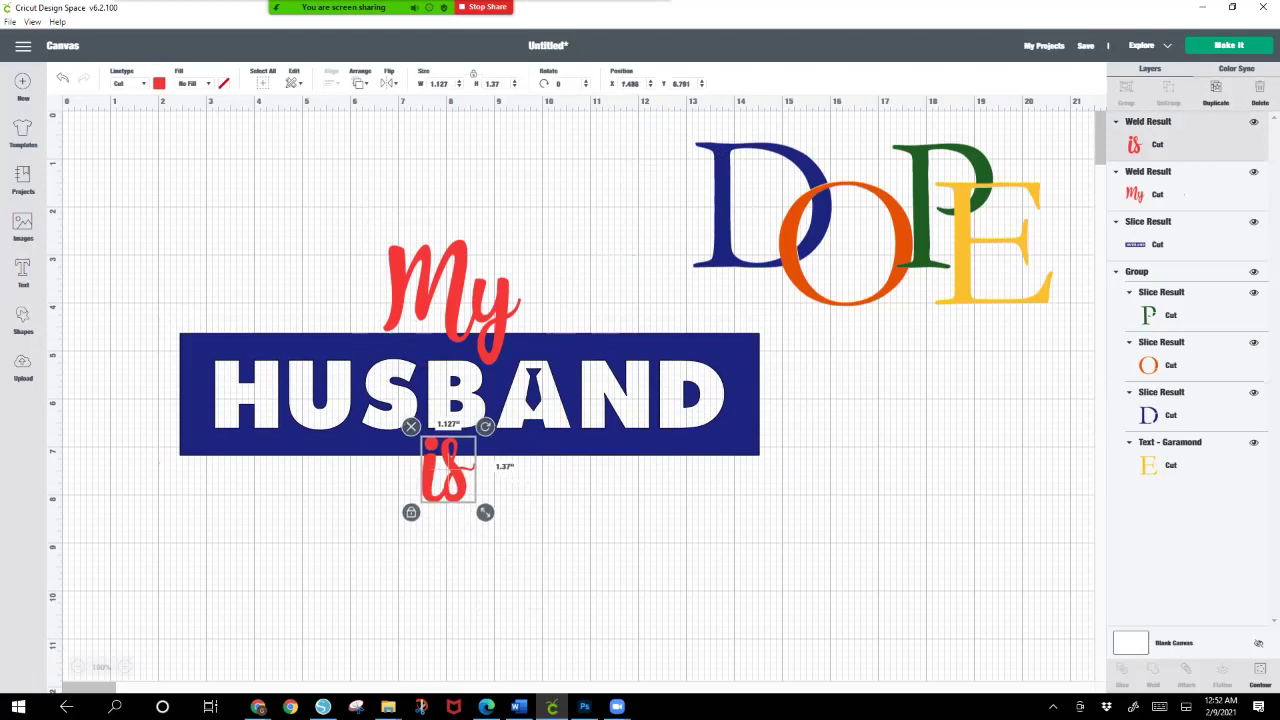
Step: Center "My", the "HUSBAND" banner and "is" horizontally with one another
click(509, 483)
drag(182, 256, 552, 478)
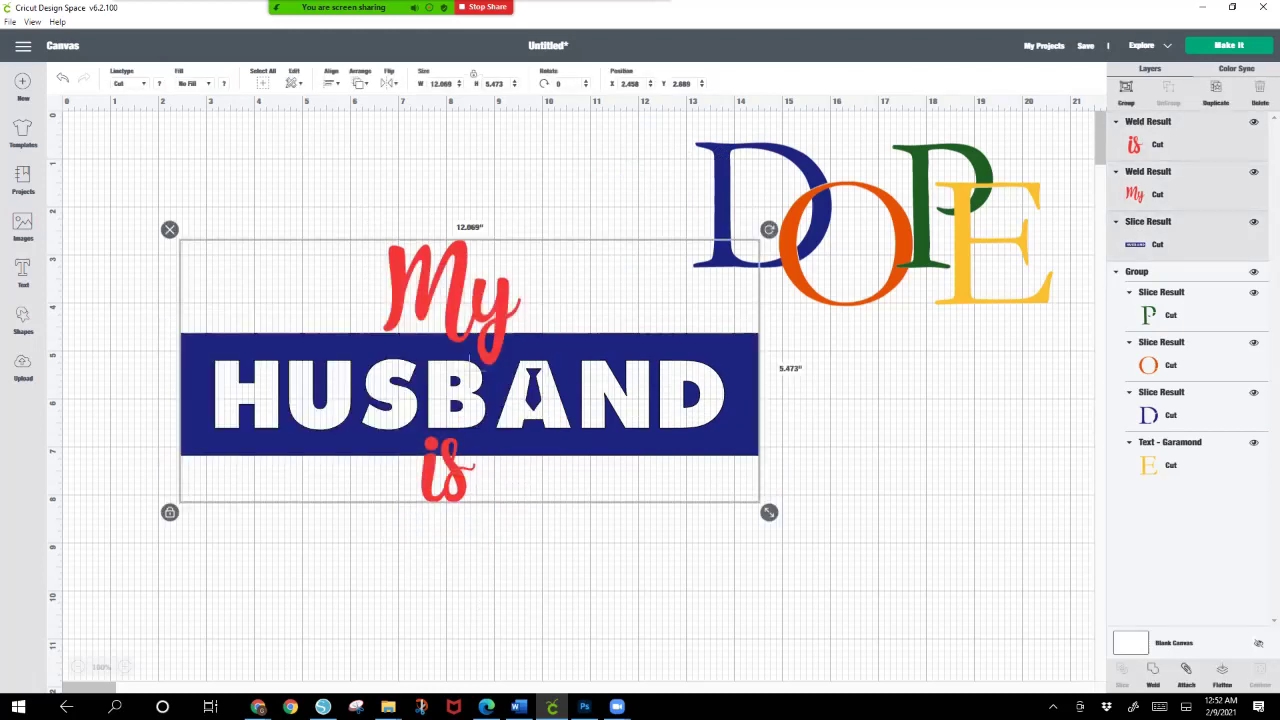
click(331, 83)
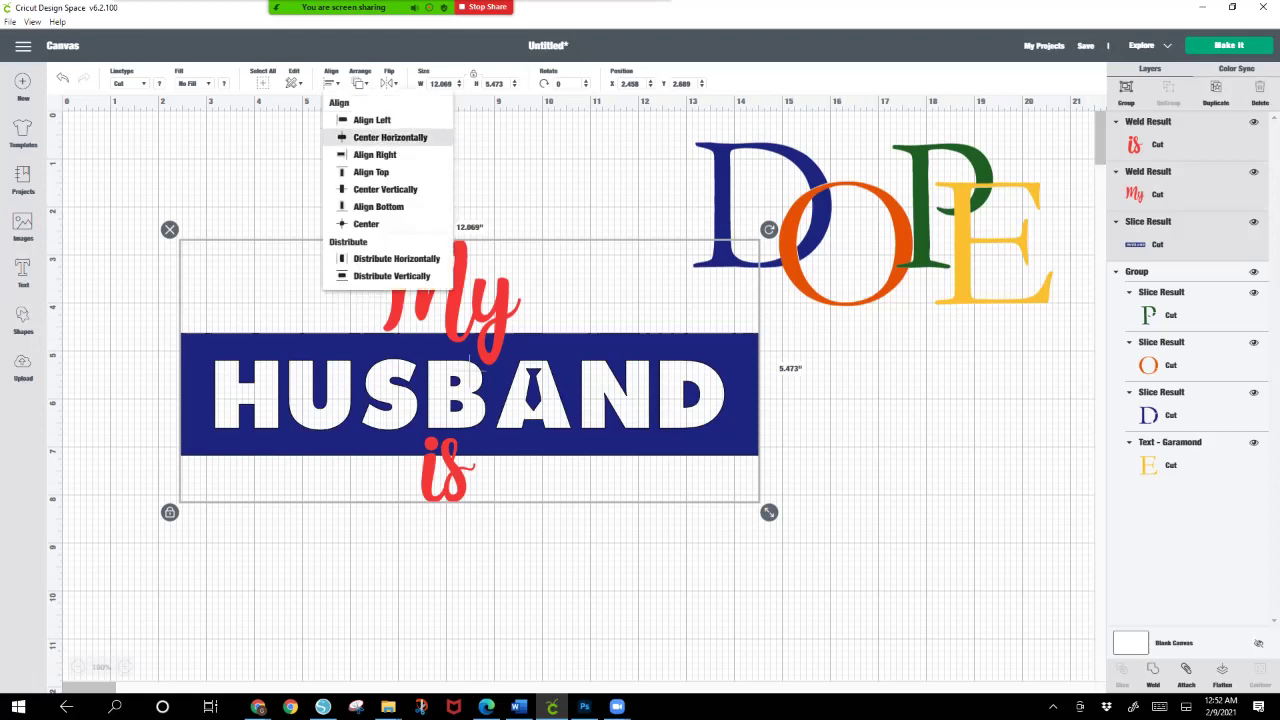
click(390, 137)
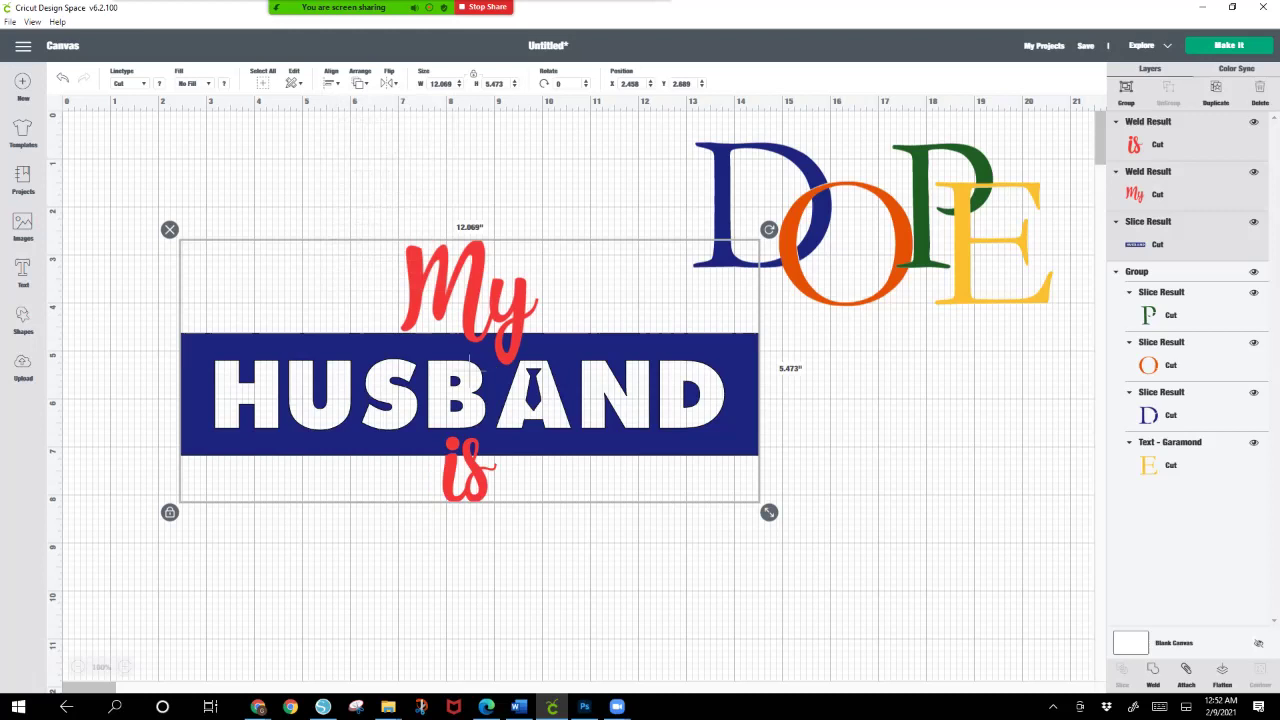
key(Escape)
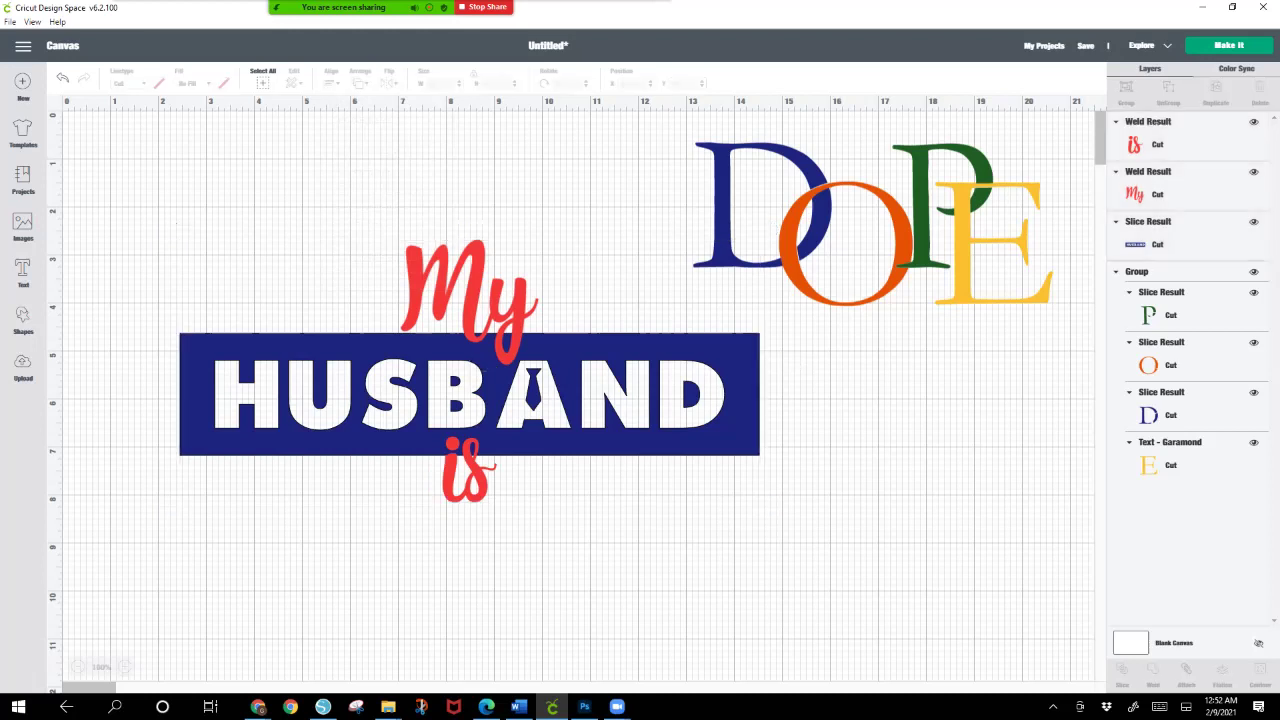
Step: Duplicate "My" and set the copy aside below the "DOPE" letters
right_click(503, 298)
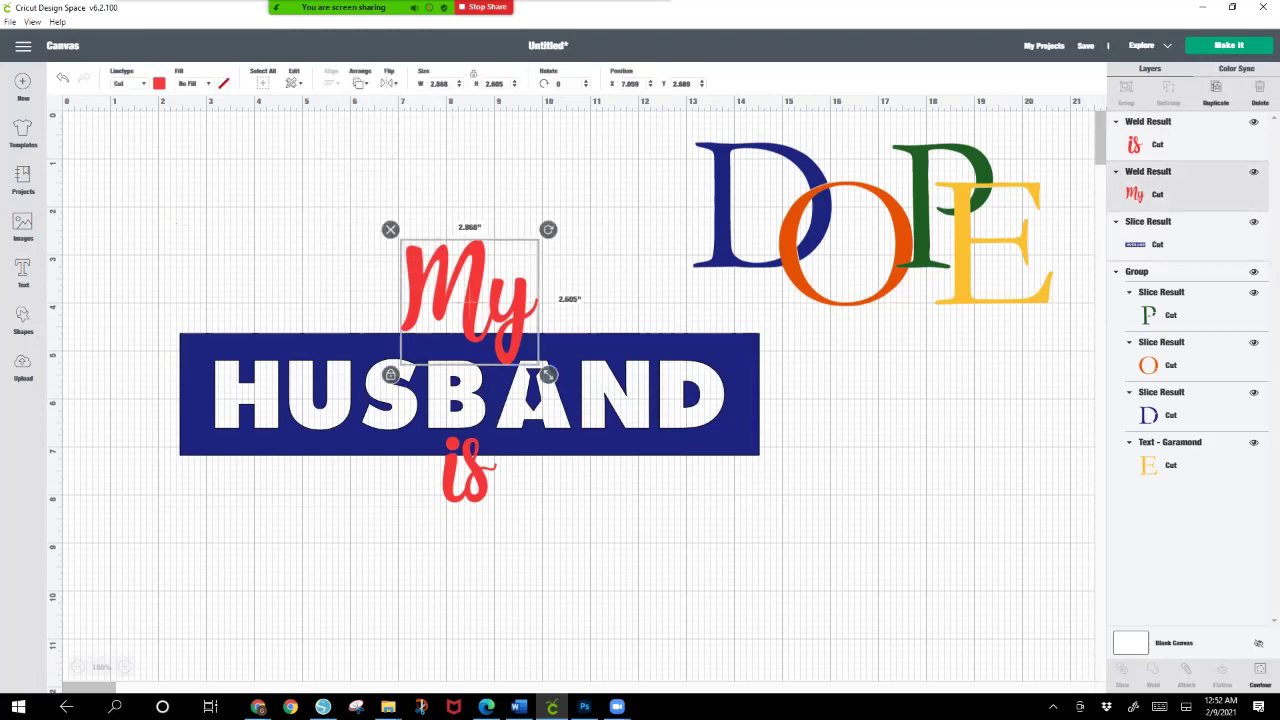
click(534, 408)
drag(482, 370, 936, 518)
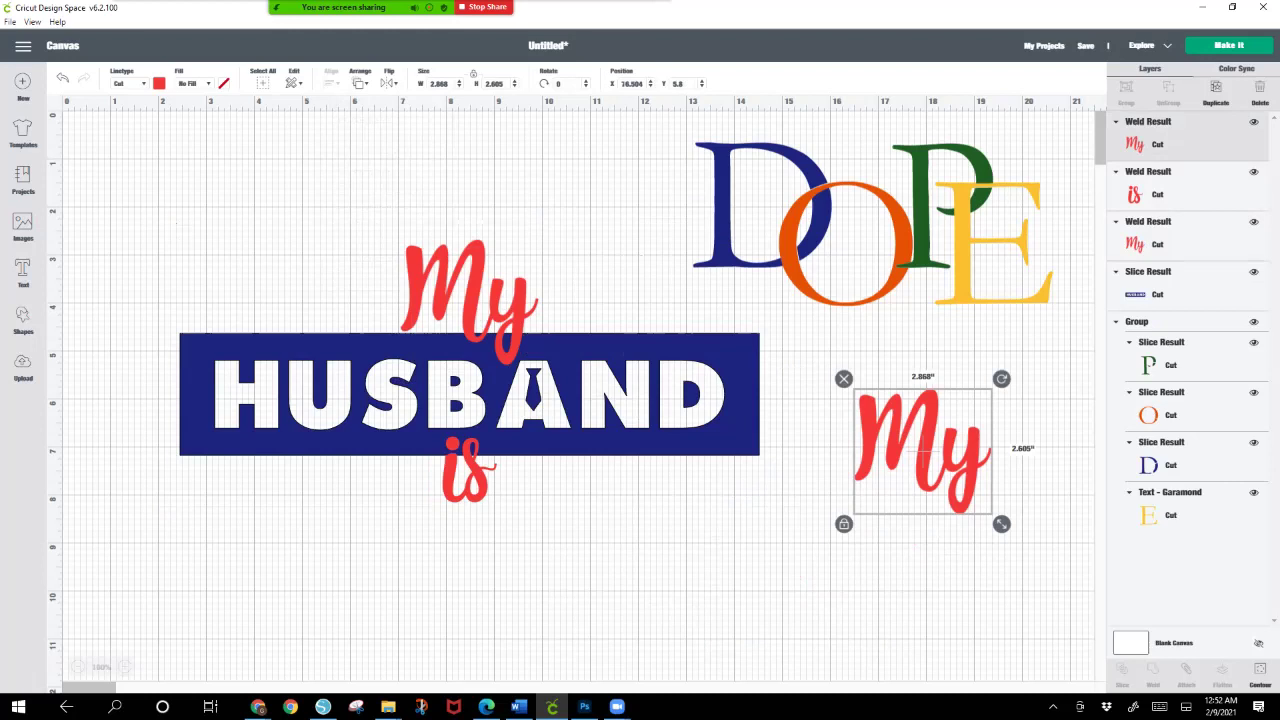
Step: Slice the original "My" out of the "HUSBAND" banner
click(472, 290)
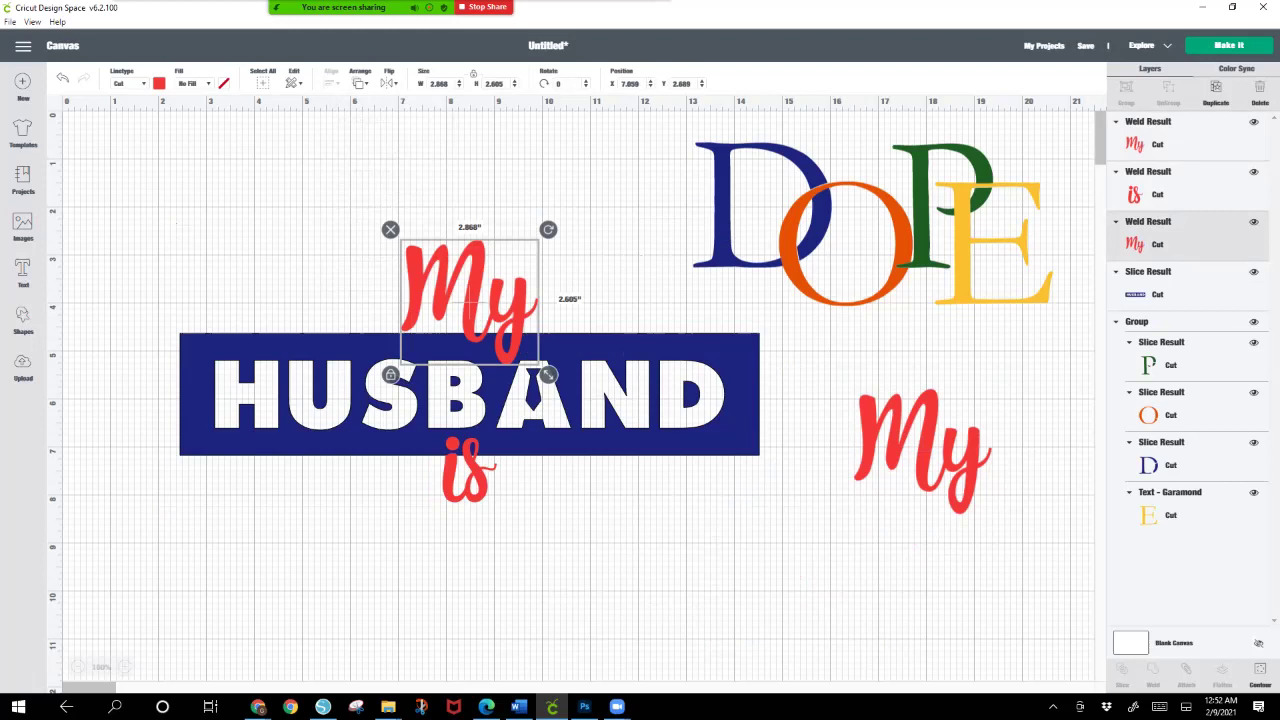
shift+click(467, 348)
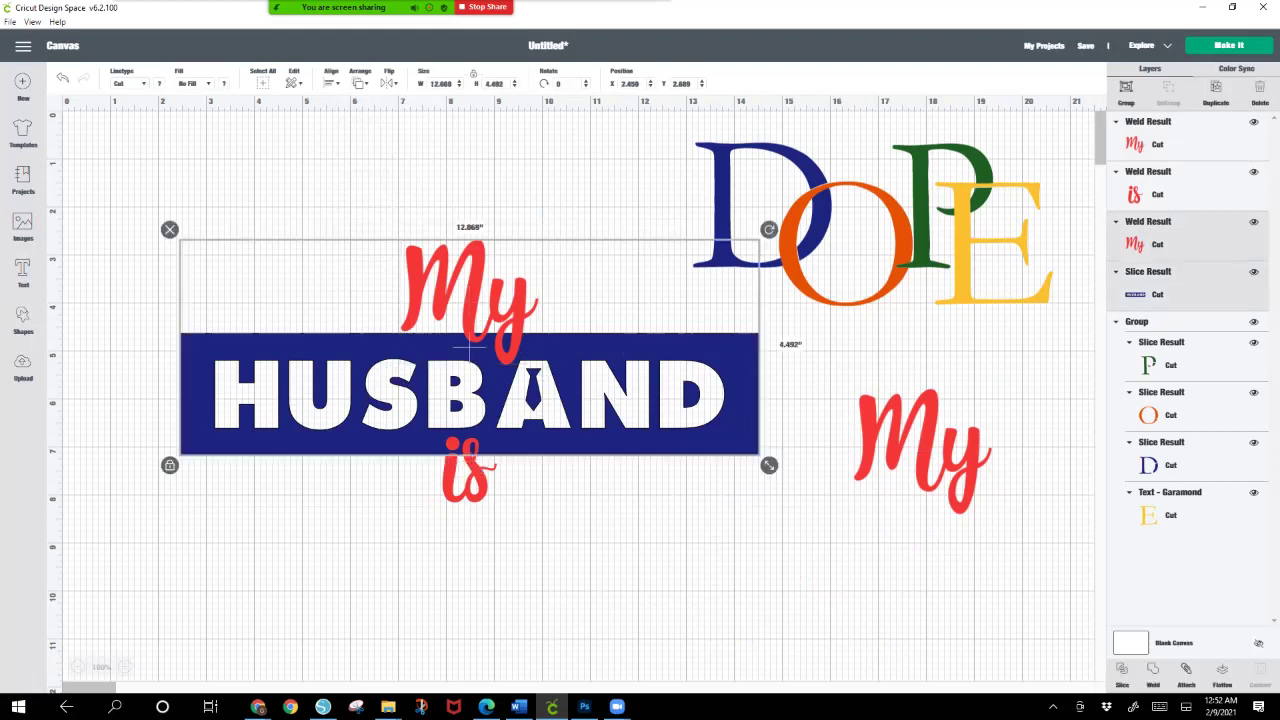
key(Escape)
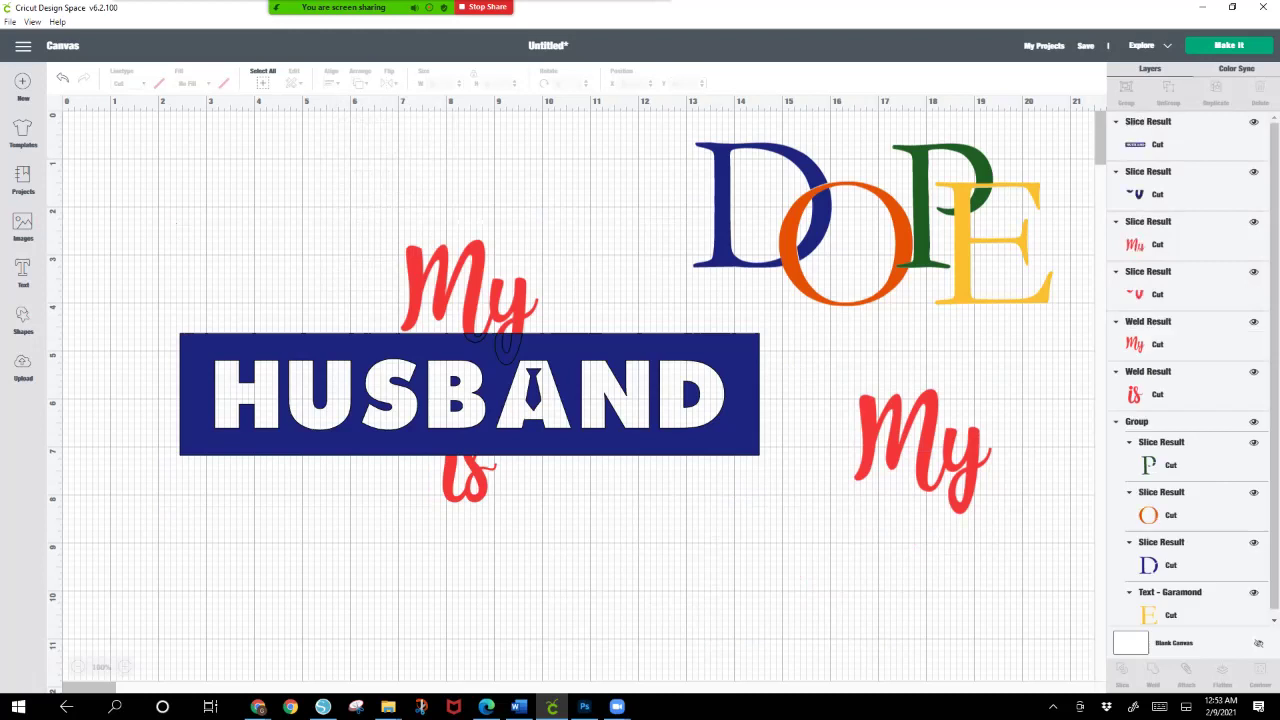
Step: Delete the red and blue pieces left from slicing "My", and position the banner just above "is"
drag(470, 286, 437, 197)
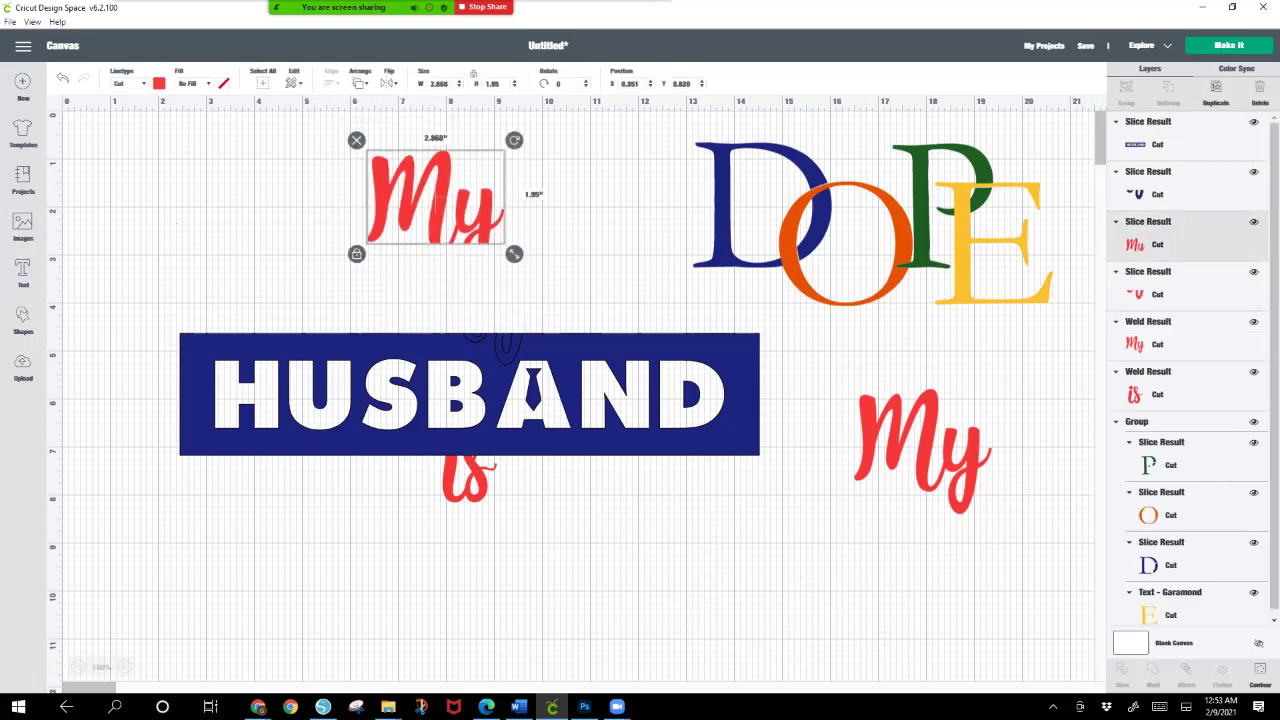
click(462, 450)
drag(462, 450, 462, 456)
drag(489, 349, 292, 282)
drag(232, 227, 340, 324)
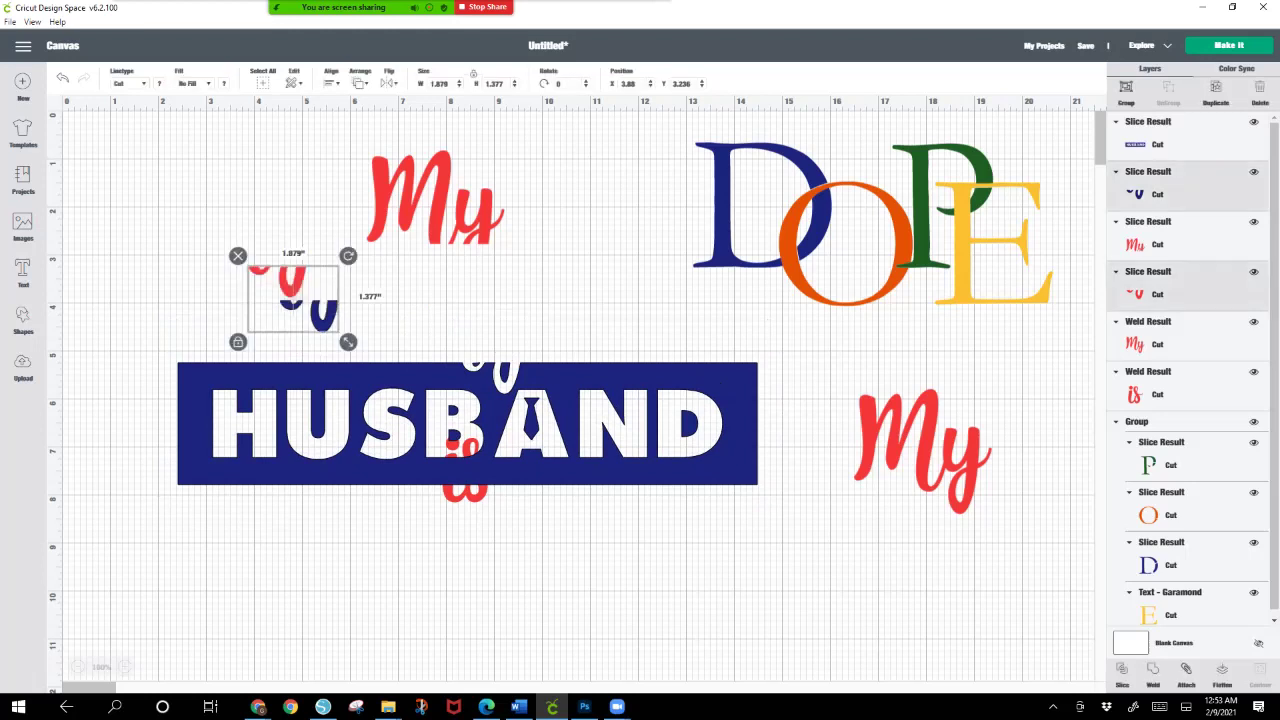
click(238, 256)
click(372, 172)
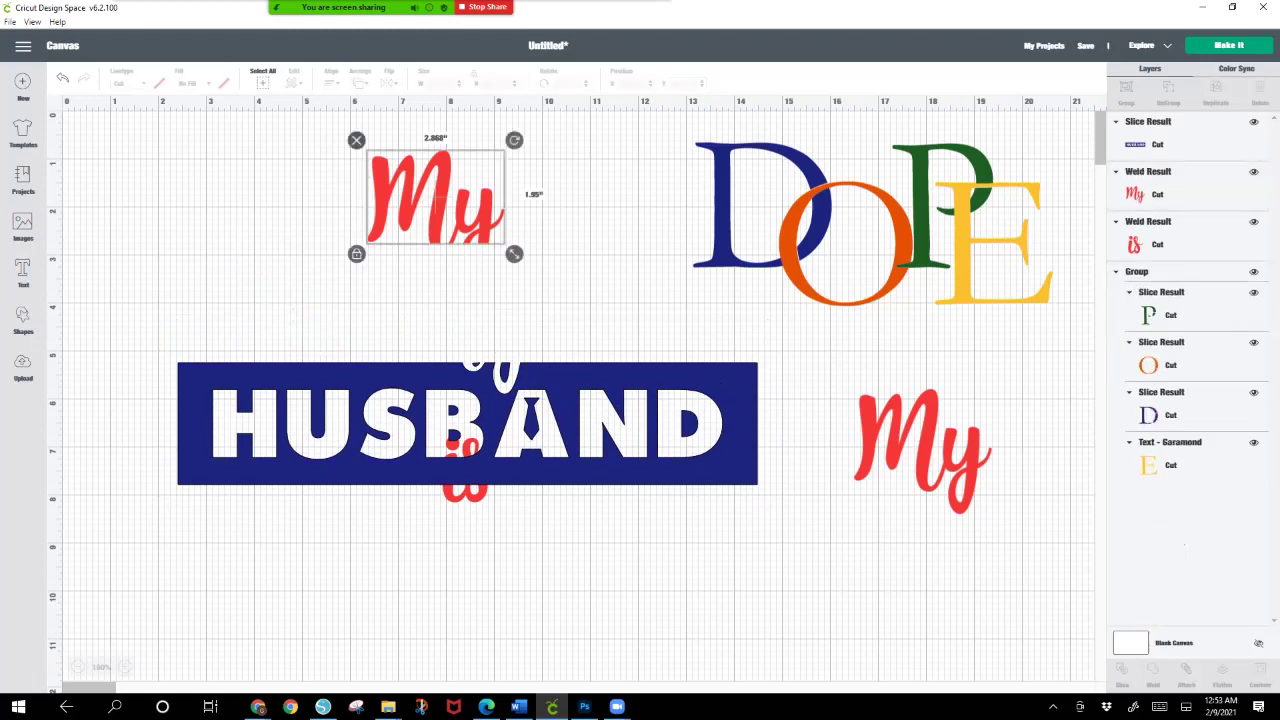
drag(466, 423, 466, 373)
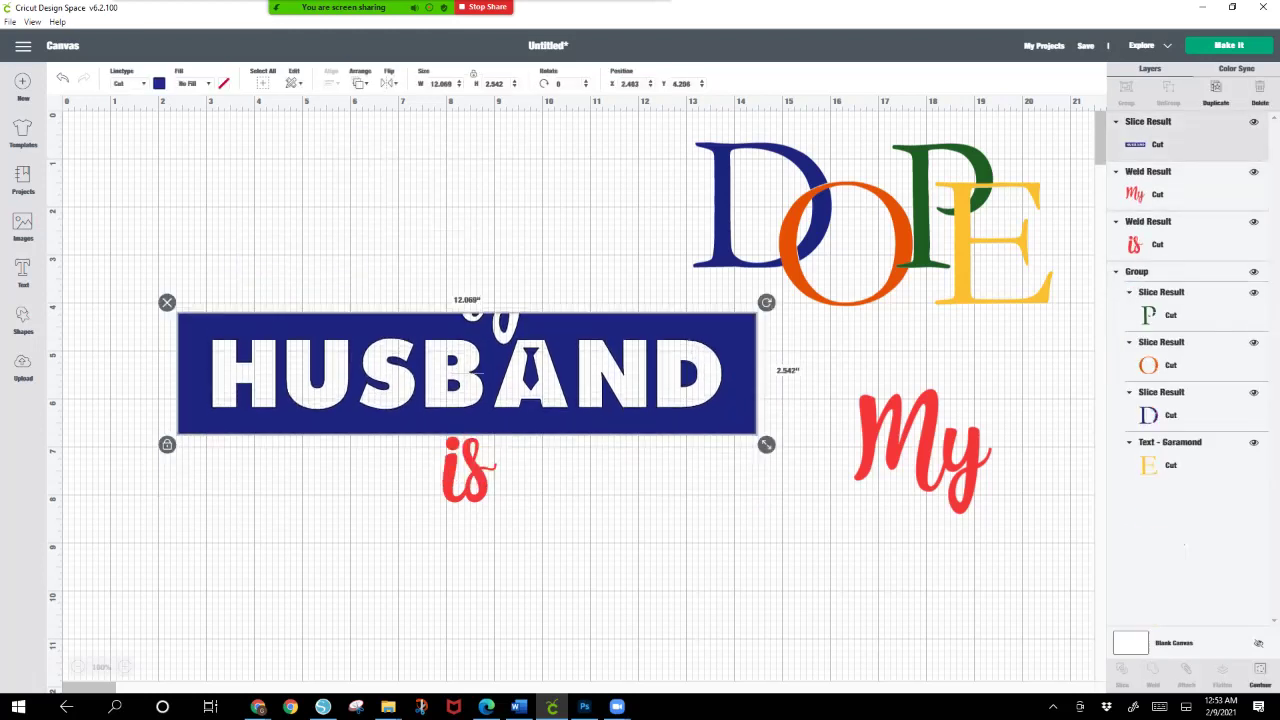
Step: Duplicate "is" and set the copy aside below the banner
click(468, 470)
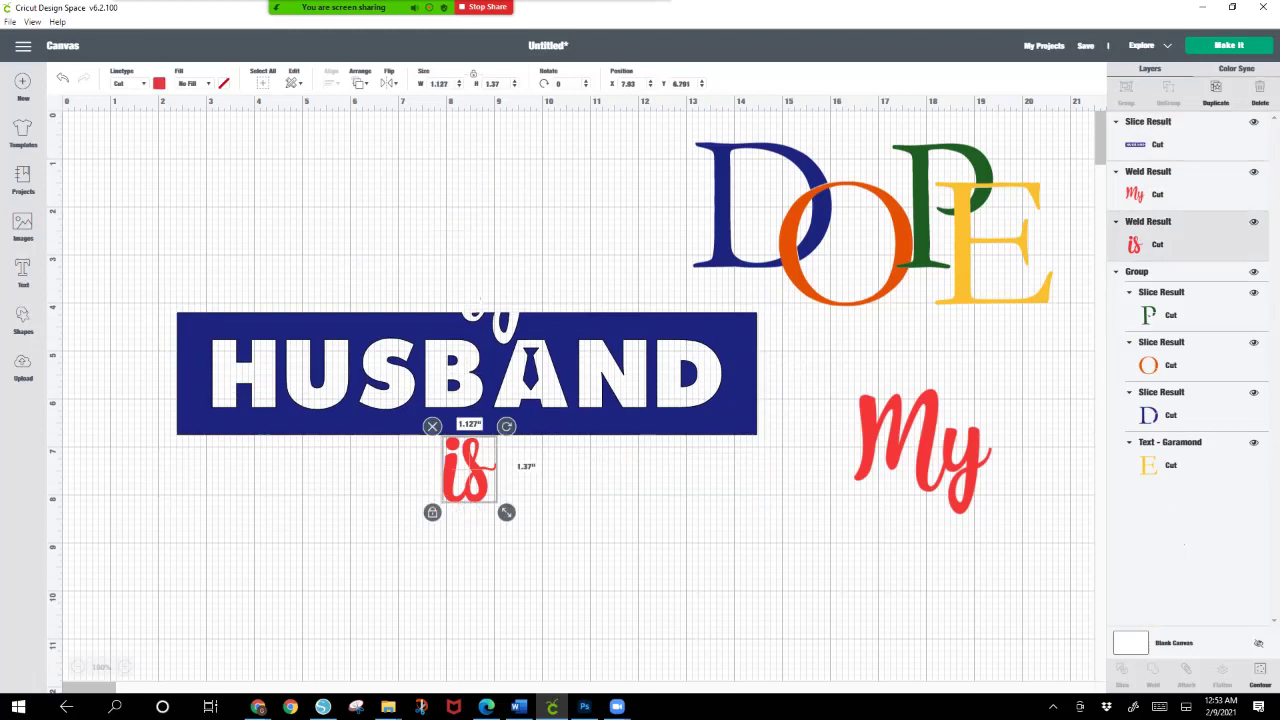
right_click(470, 490)
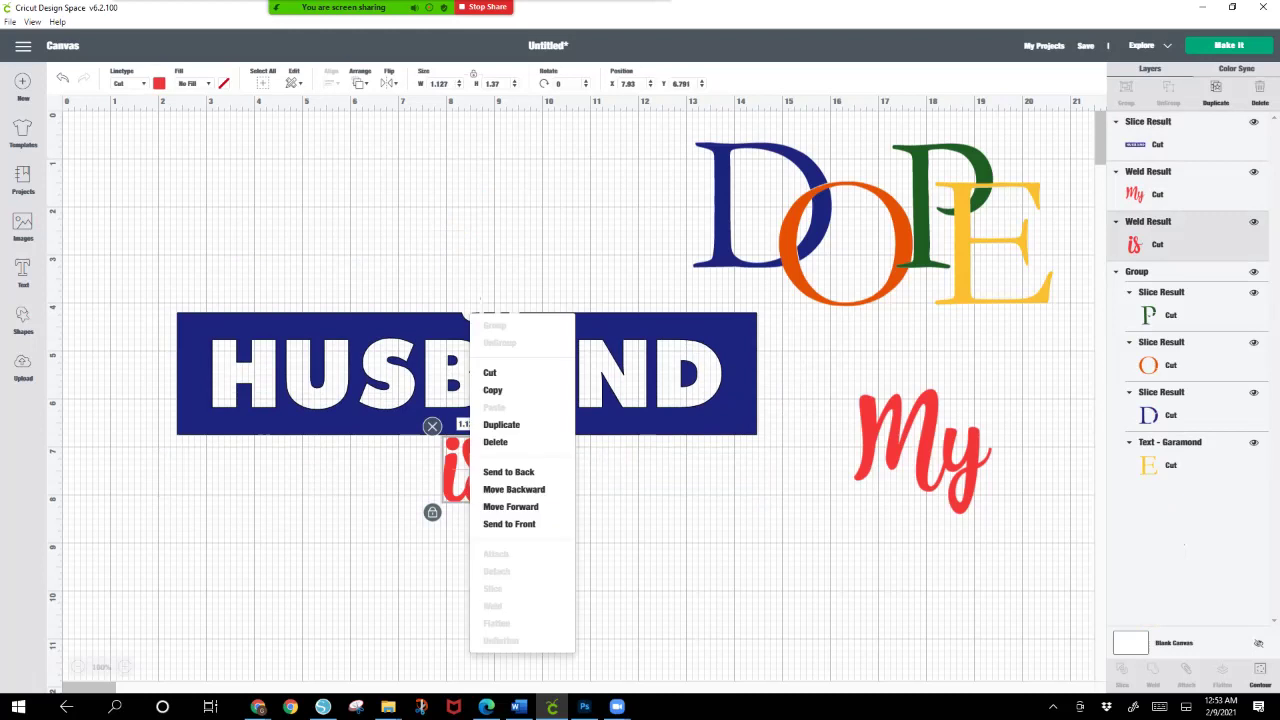
click(502, 424)
drag(466, 475, 668, 520)
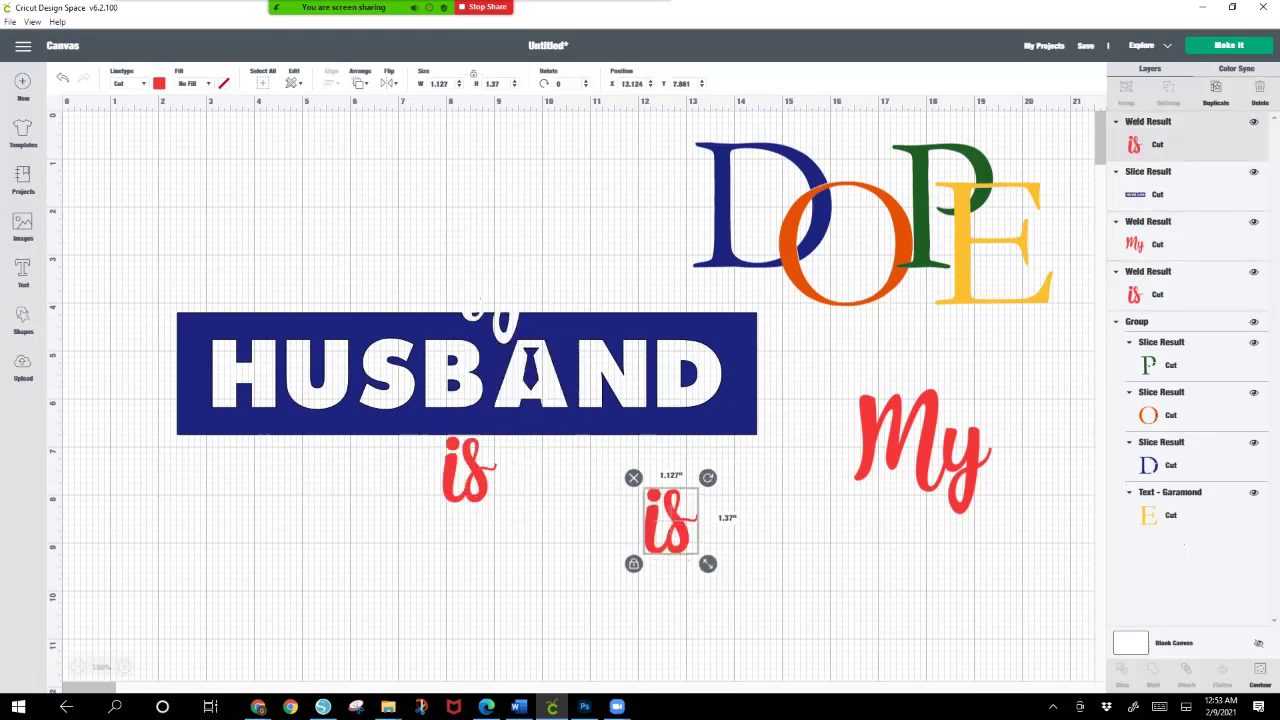
Step: Bring the original "is" to the front, overlap it with the banner's lower edge and shrink it to about 1.07" by 1.30"
click(468, 475)
right_click(470, 485)
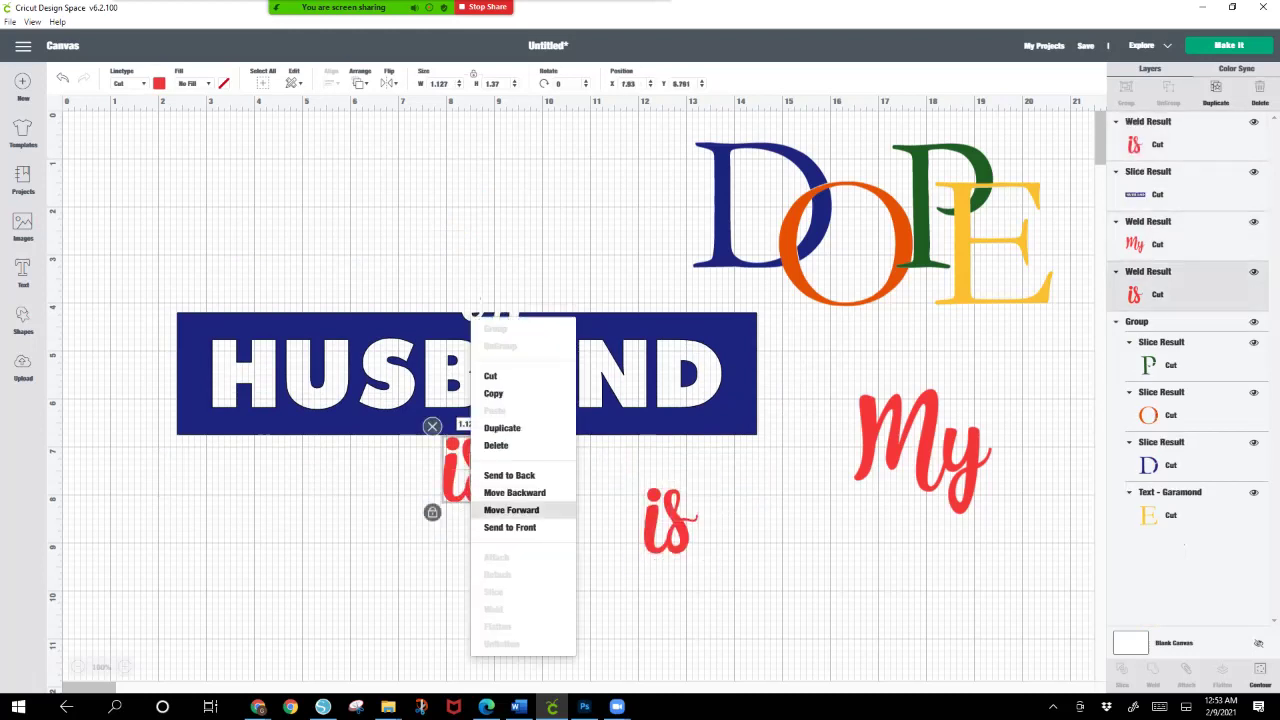
click(514, 529)
drag(469, 470, 476, 445)
drag(513, 488, 511, 485)
drag(304, 250, 522, 504)
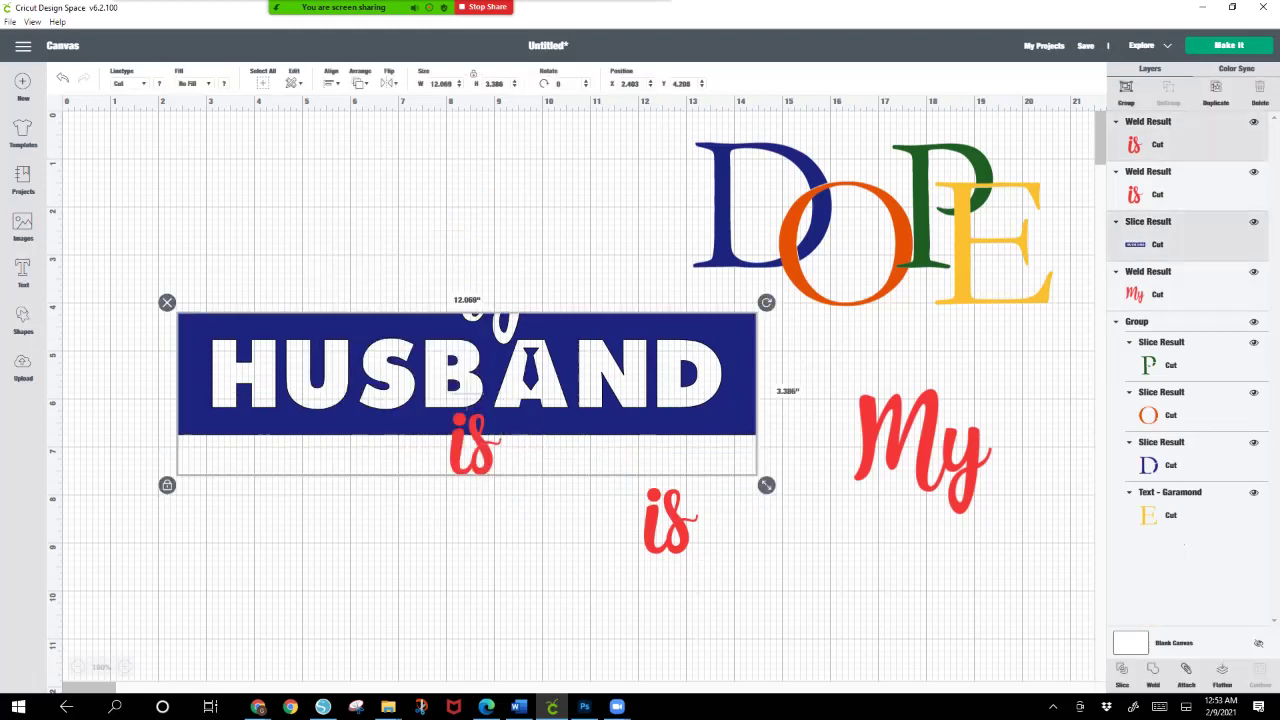
key(Escape)
Step: Replace the spare "is" with a duplicate of the resized word, set aside below the banner's end
click(475, 445)
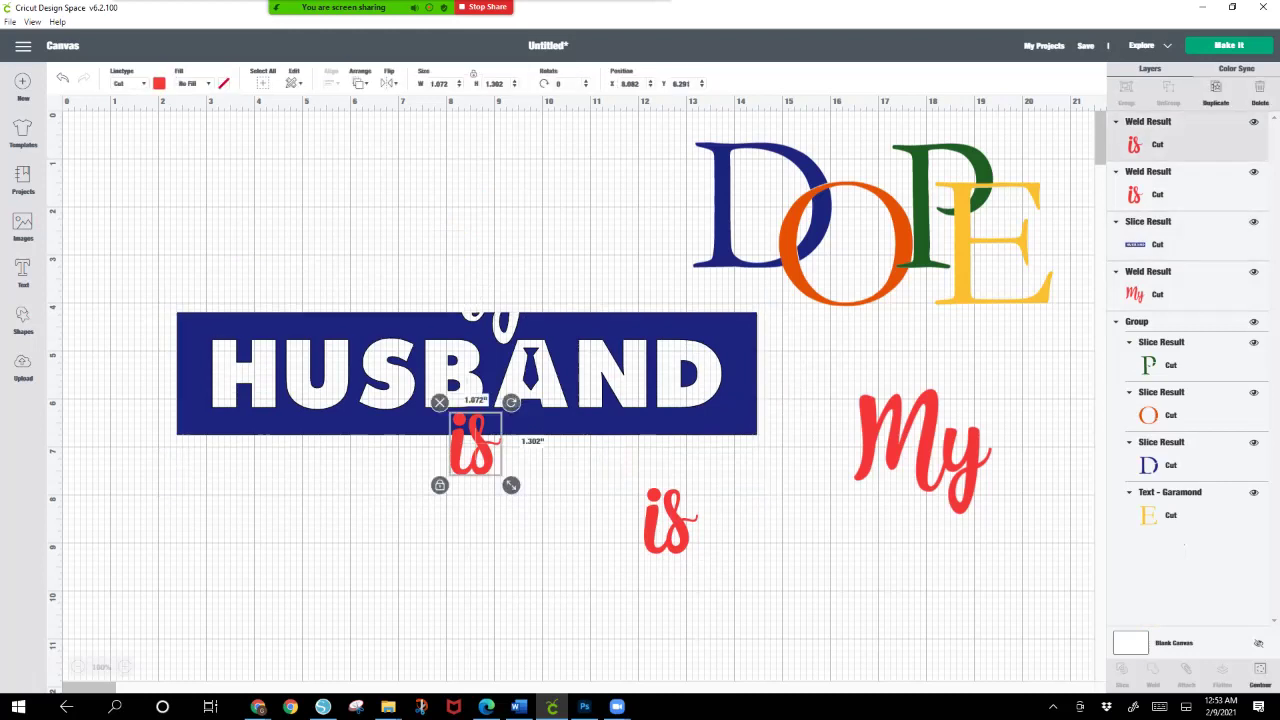
click(668, 520)
click(634, 477)
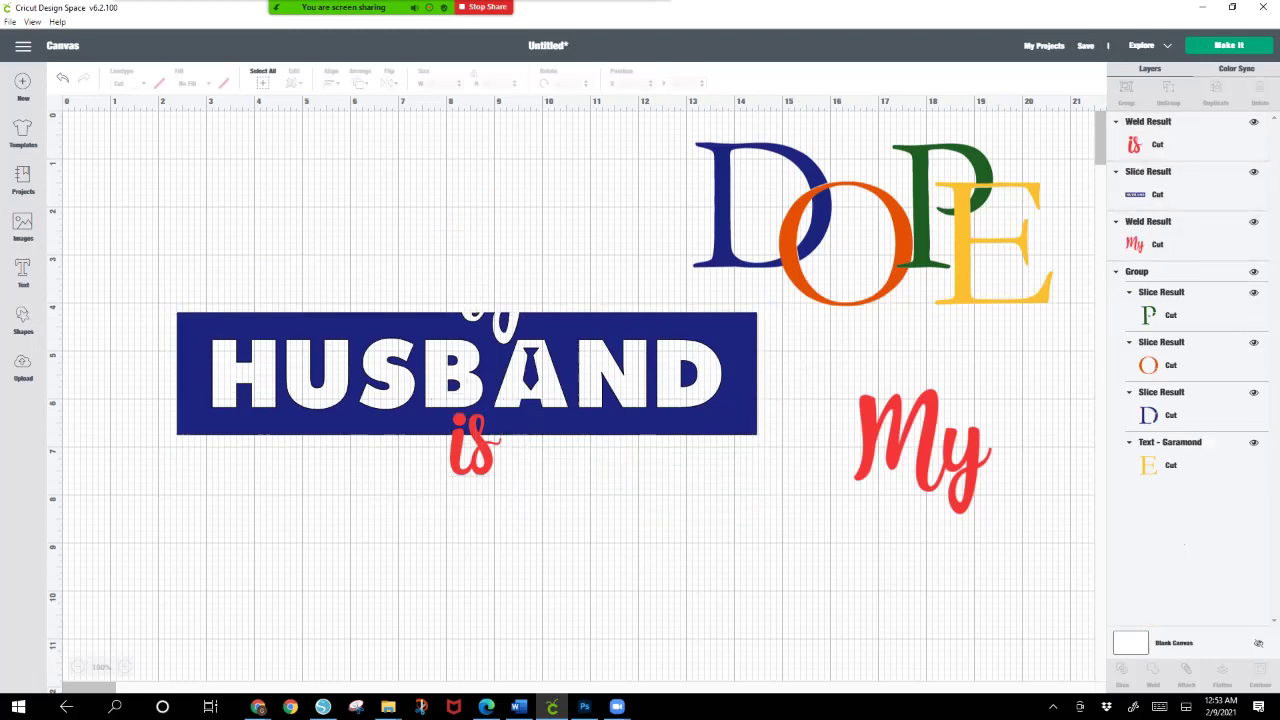
click(475, 445)
right_click(468, 445)
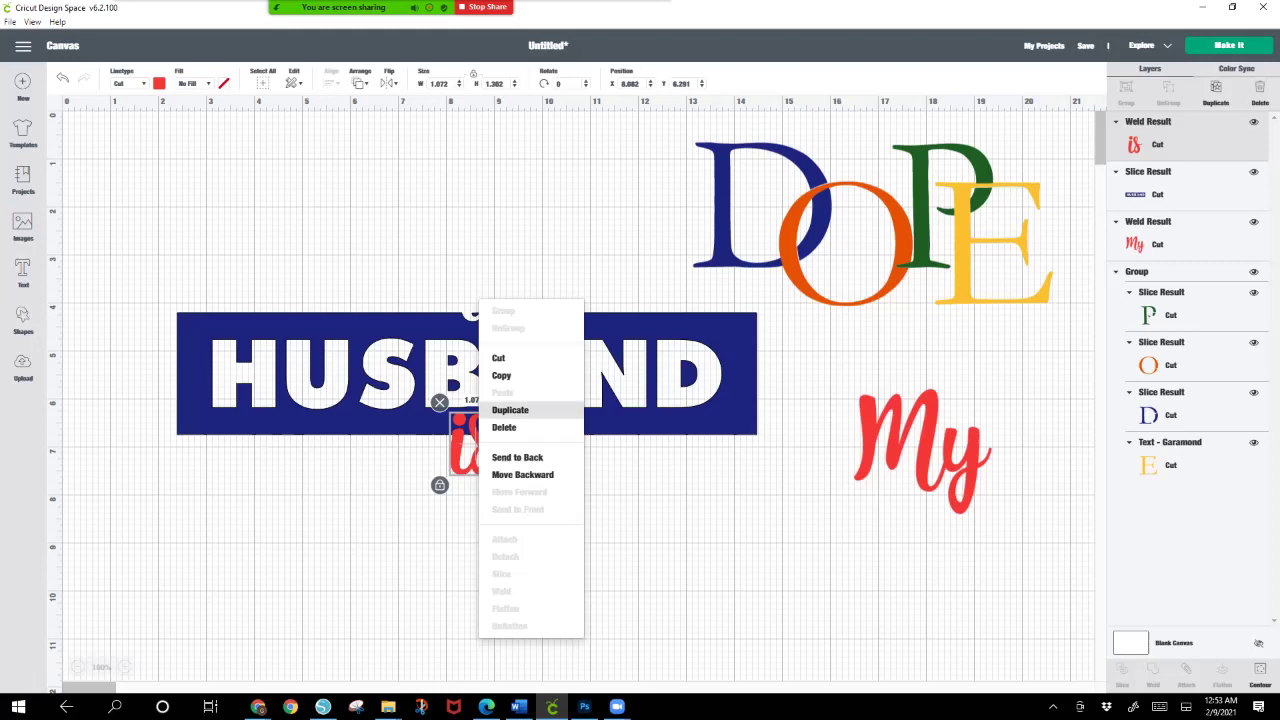
click(500, 410)
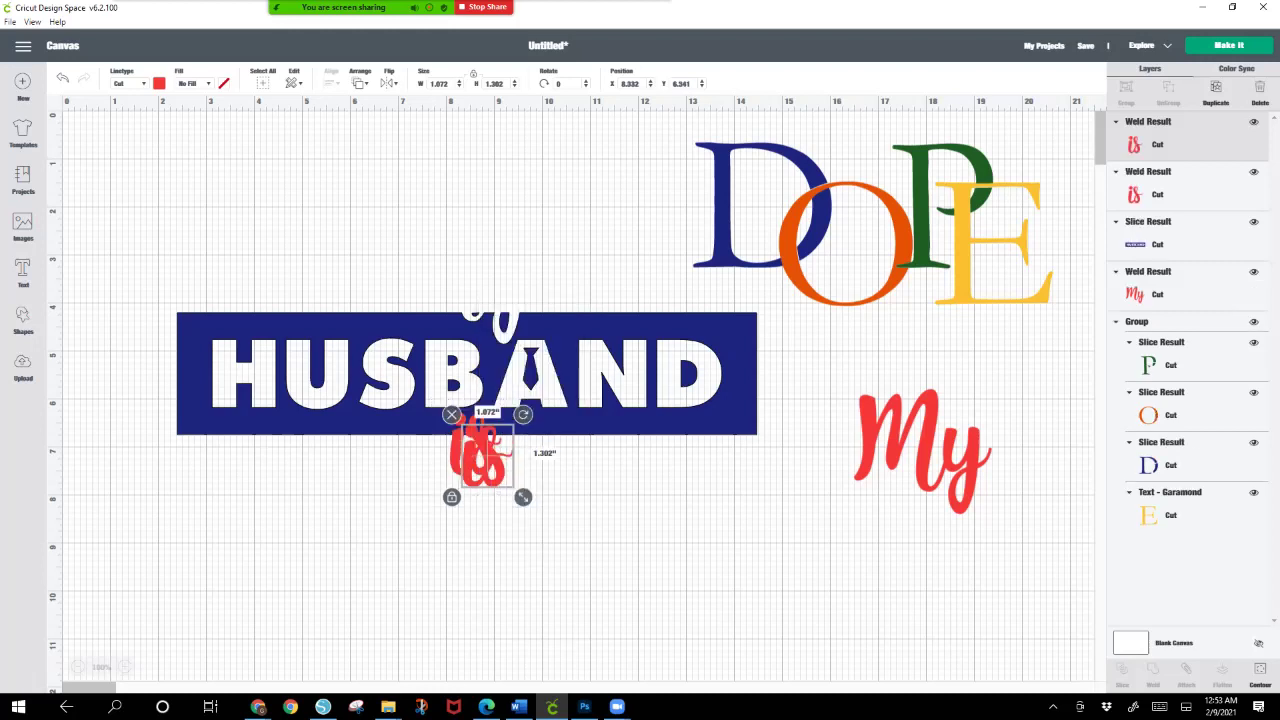
drag(482, 458, 745, 550)
Step: Center the overlapping "is" horizontally on the "HUSBAND" banner and slice it out of the banner
drag(340, 244, 529, 511)
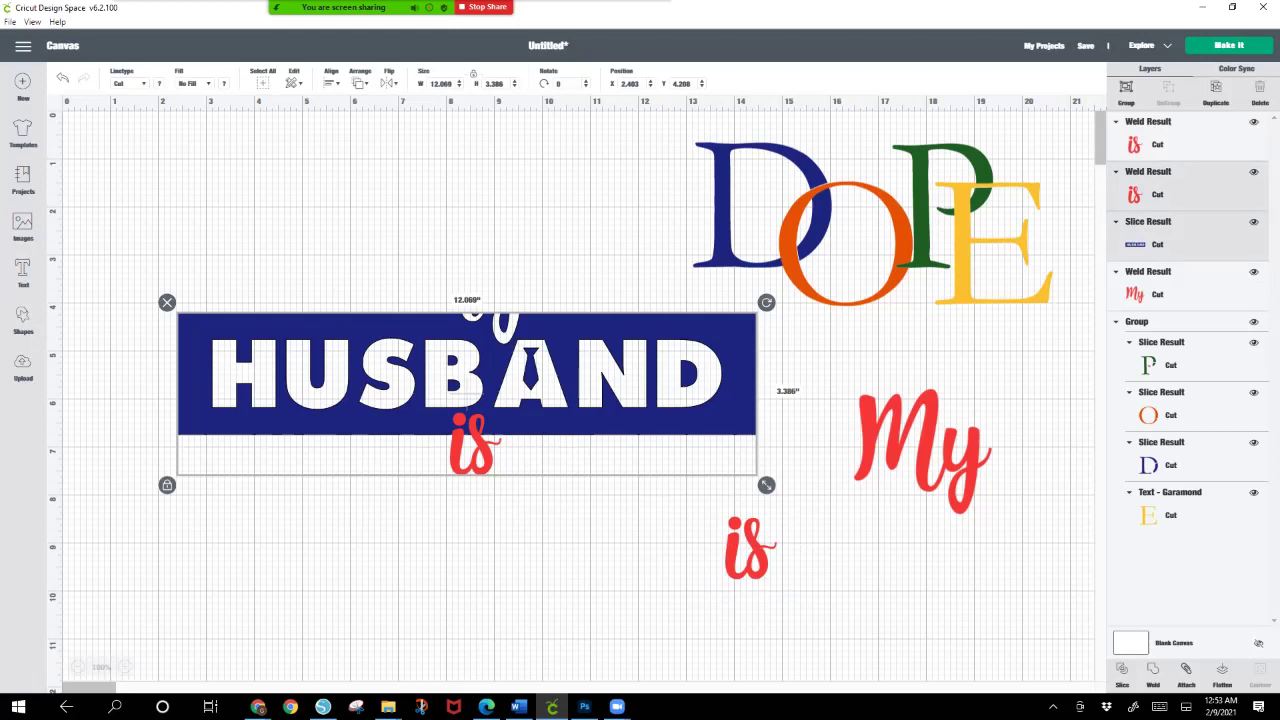
click(331, 83)
click(389, 126)
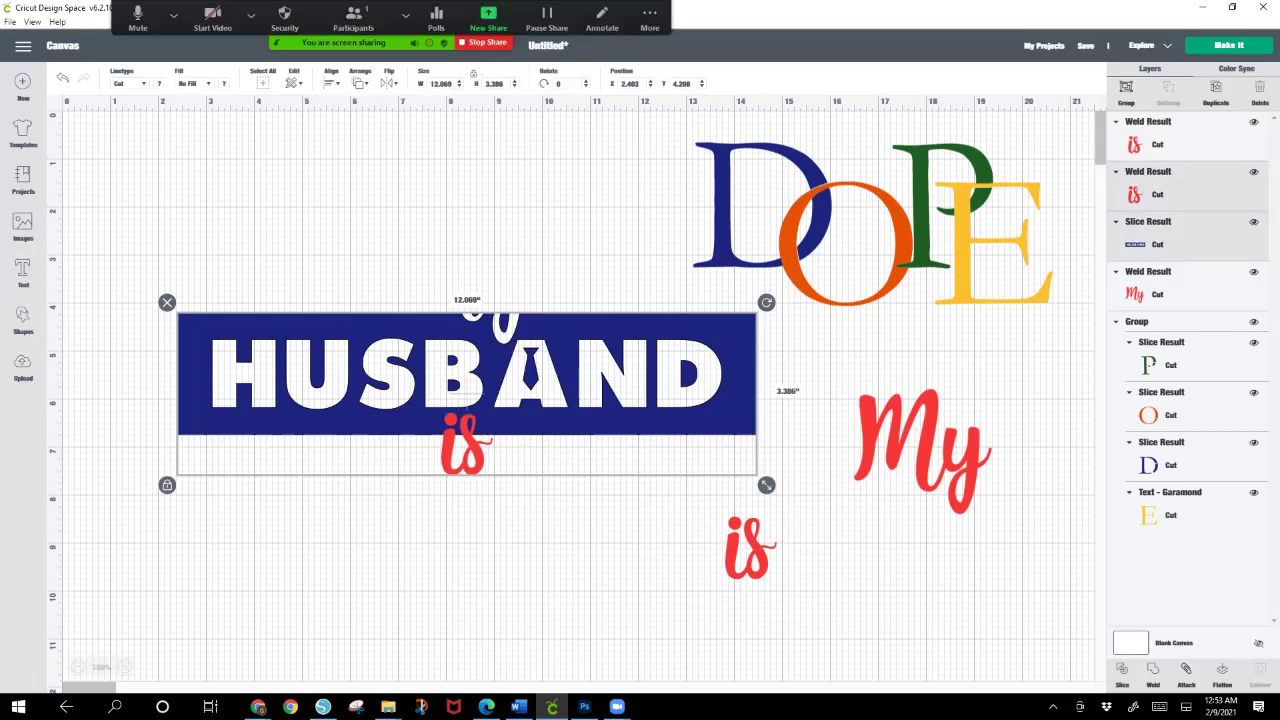
click(356, 246)
drag(356, 246, 528, 498)
click(480, 302)
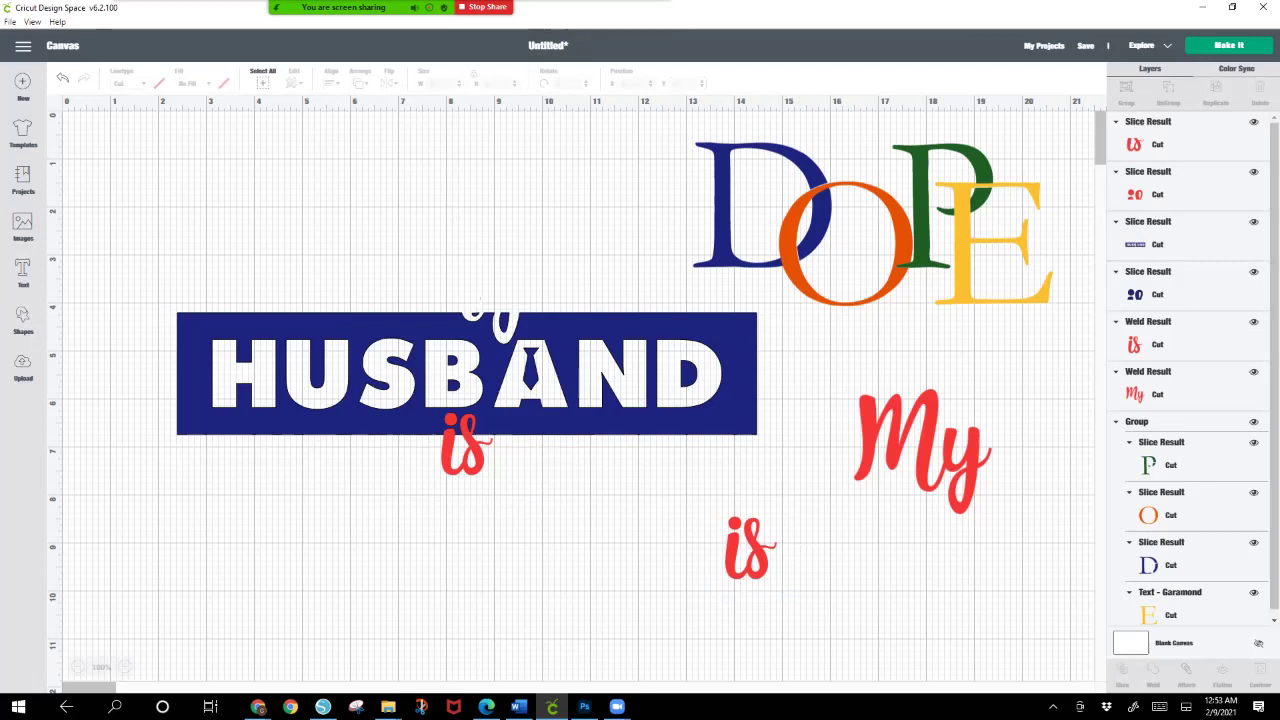
Step: Move the banner clear of the sliced "is" and delete all the leftover red and blue pieces
drag(465, 450, 495, 558)
click(460, 422)
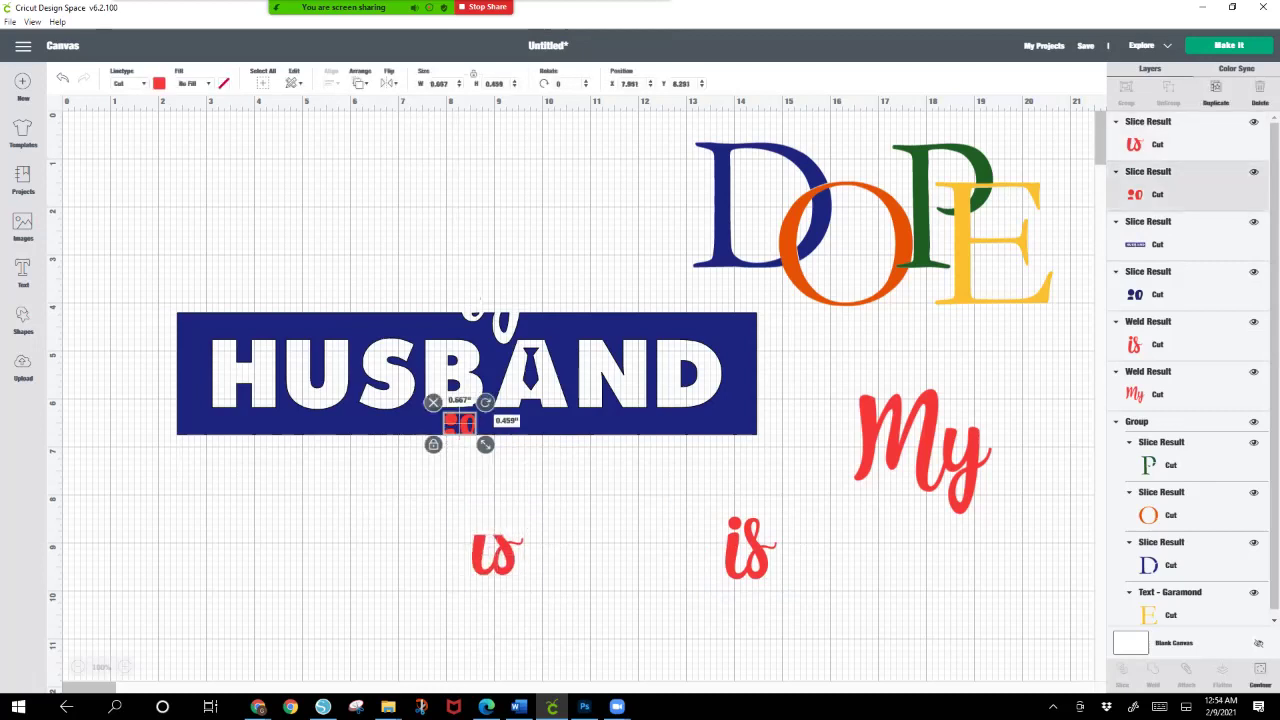
click(433, 402)
click(458, 422)
click(467, 373)
drag(467, 373, 467, 334)
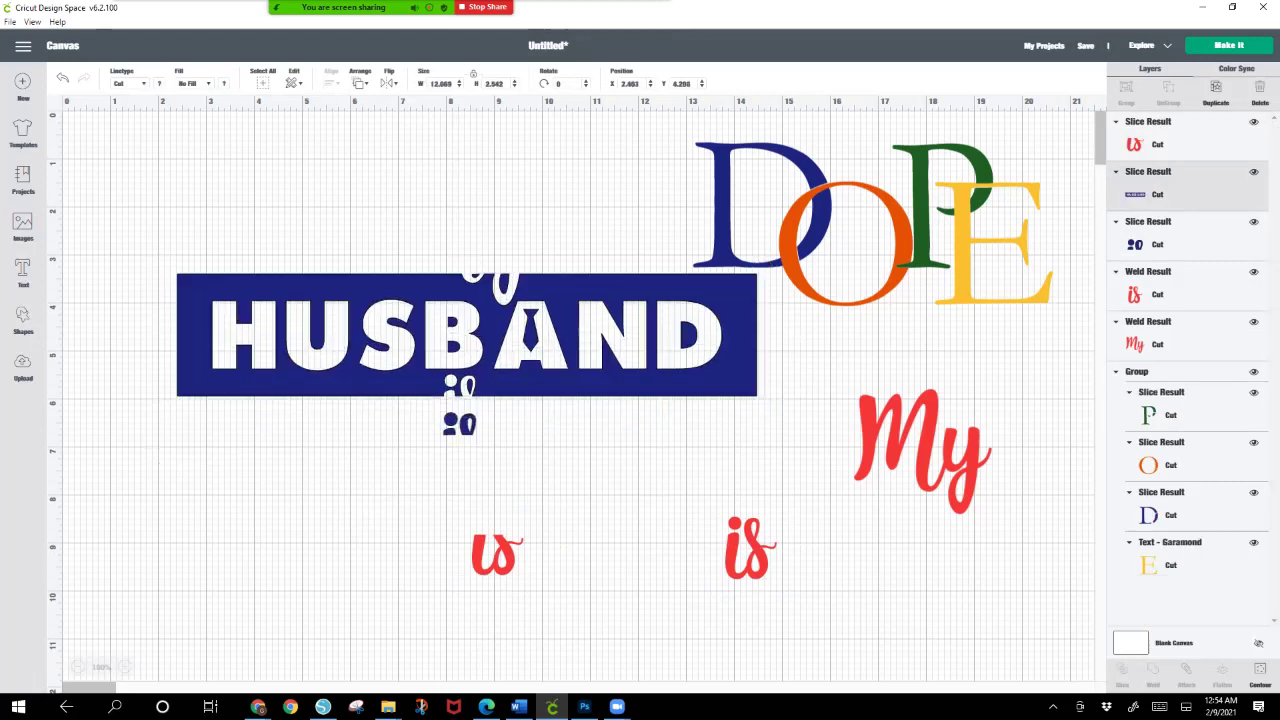
click(460, 422)
key(Delete)
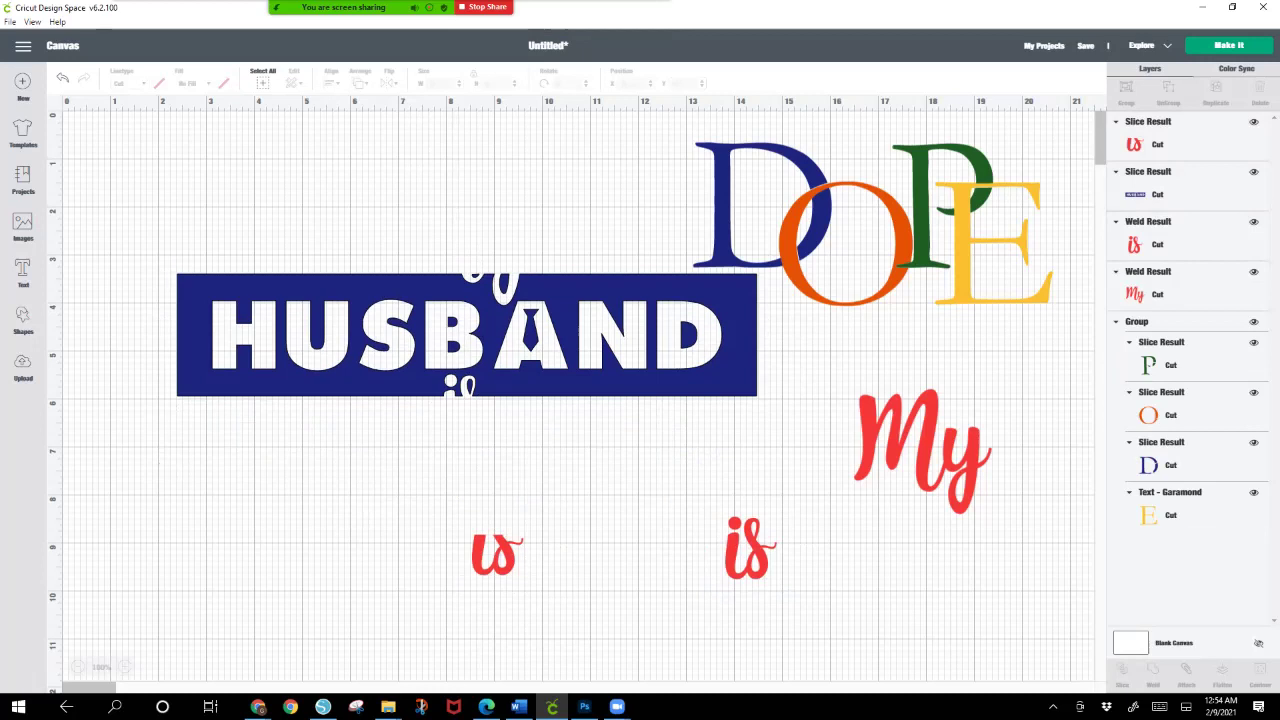
click(495, 553)
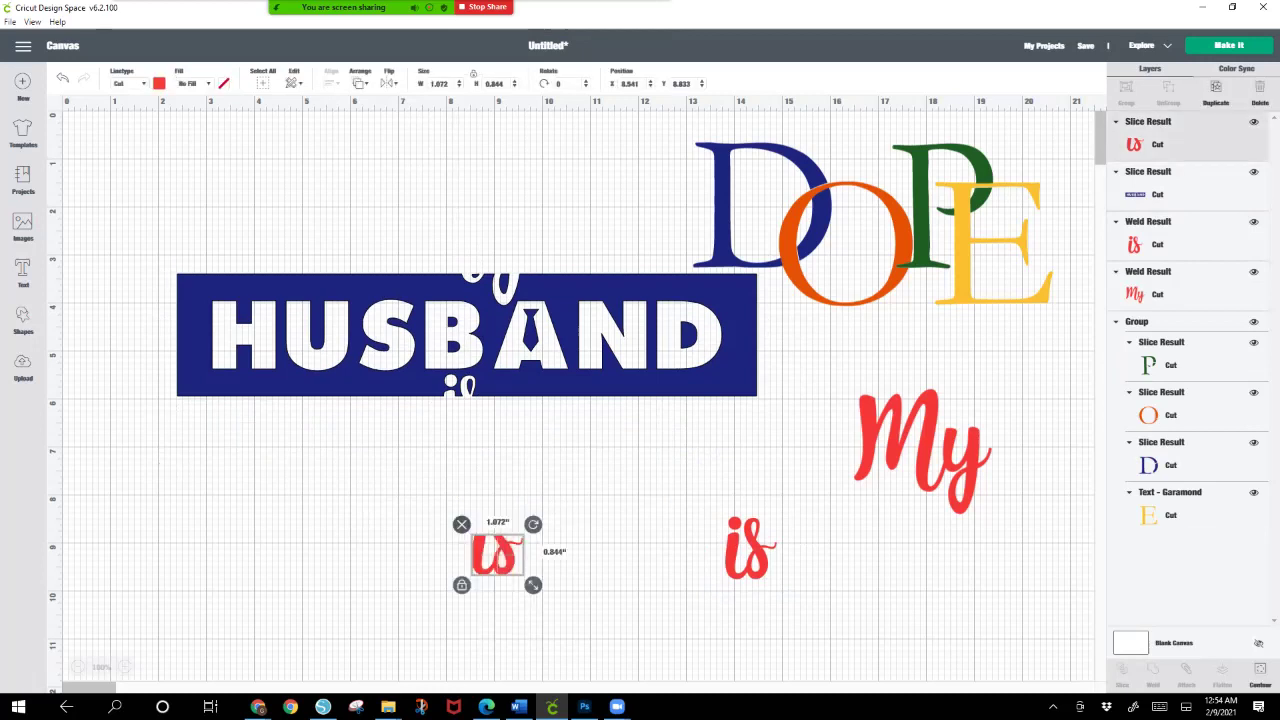
key(Delete)
Step: Move the banner lower, bring the spare "My" to the front and fit it into the banner's upper cut-out
click(480, 337)
drag(478, 337, 477, 402)
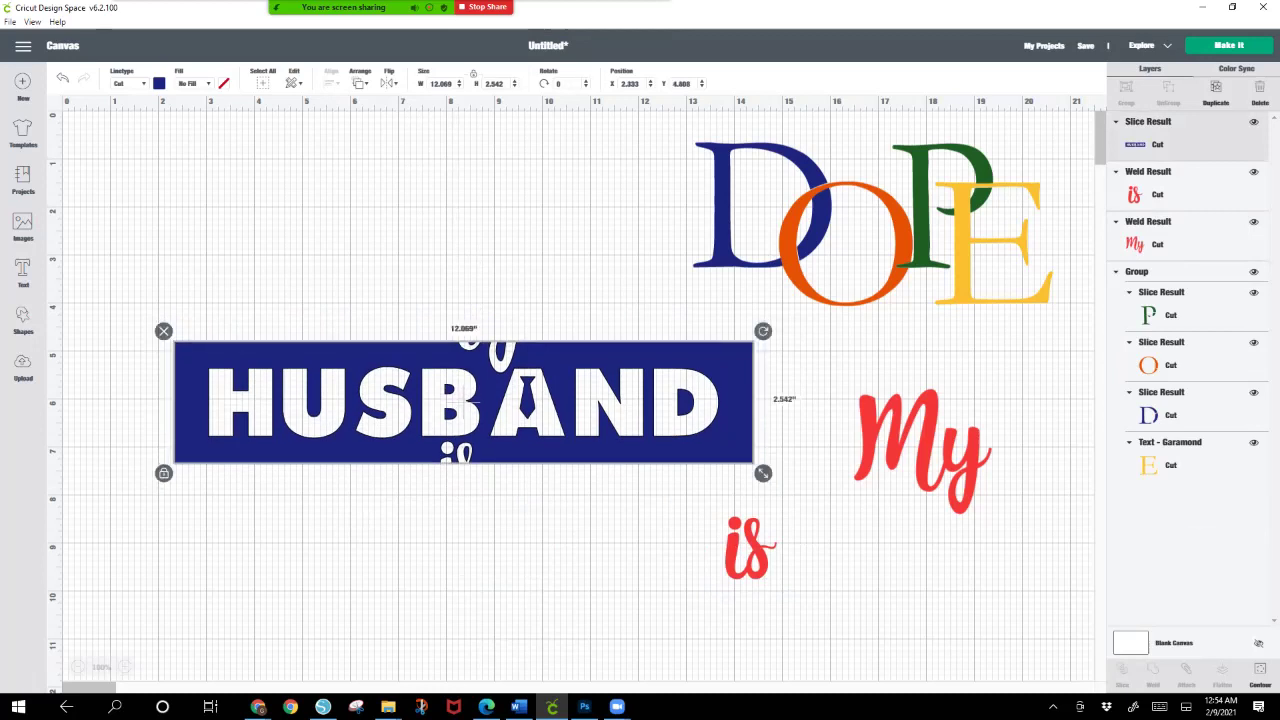
drag(922, 452, 459, 287)
right_click(511, 312)
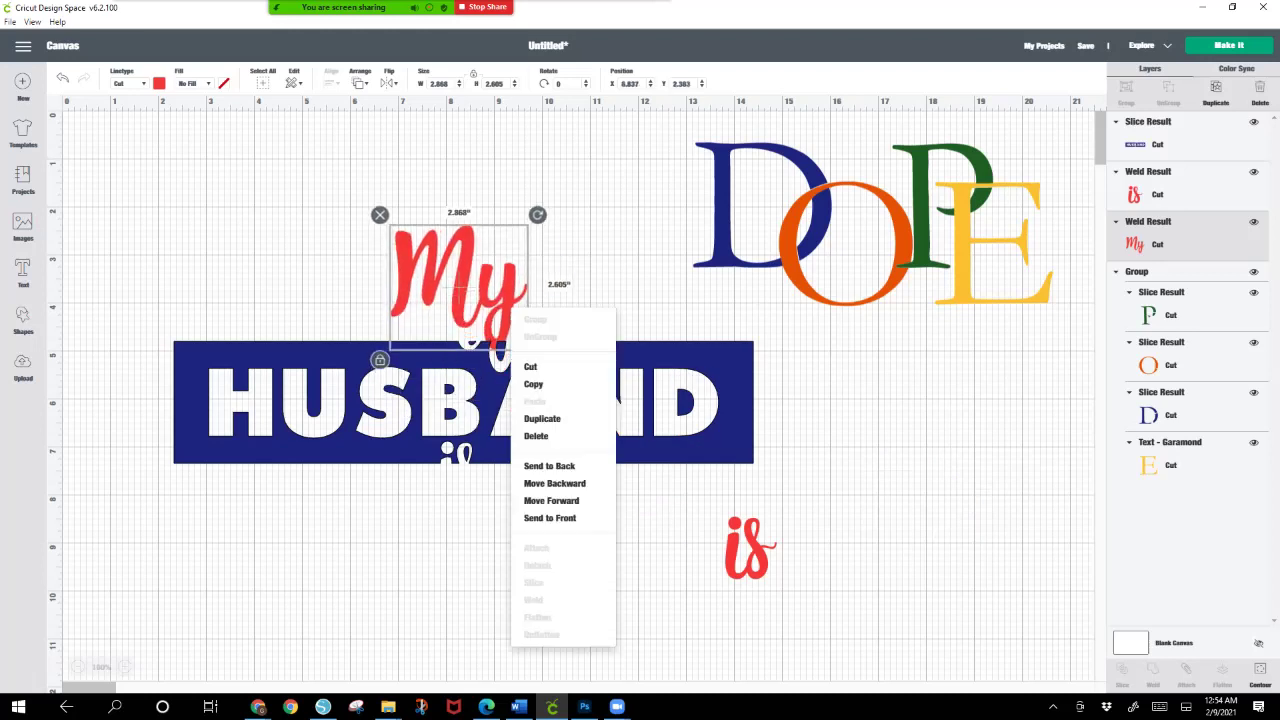
click(550, 518)
drag(440, 360, 445, 388)
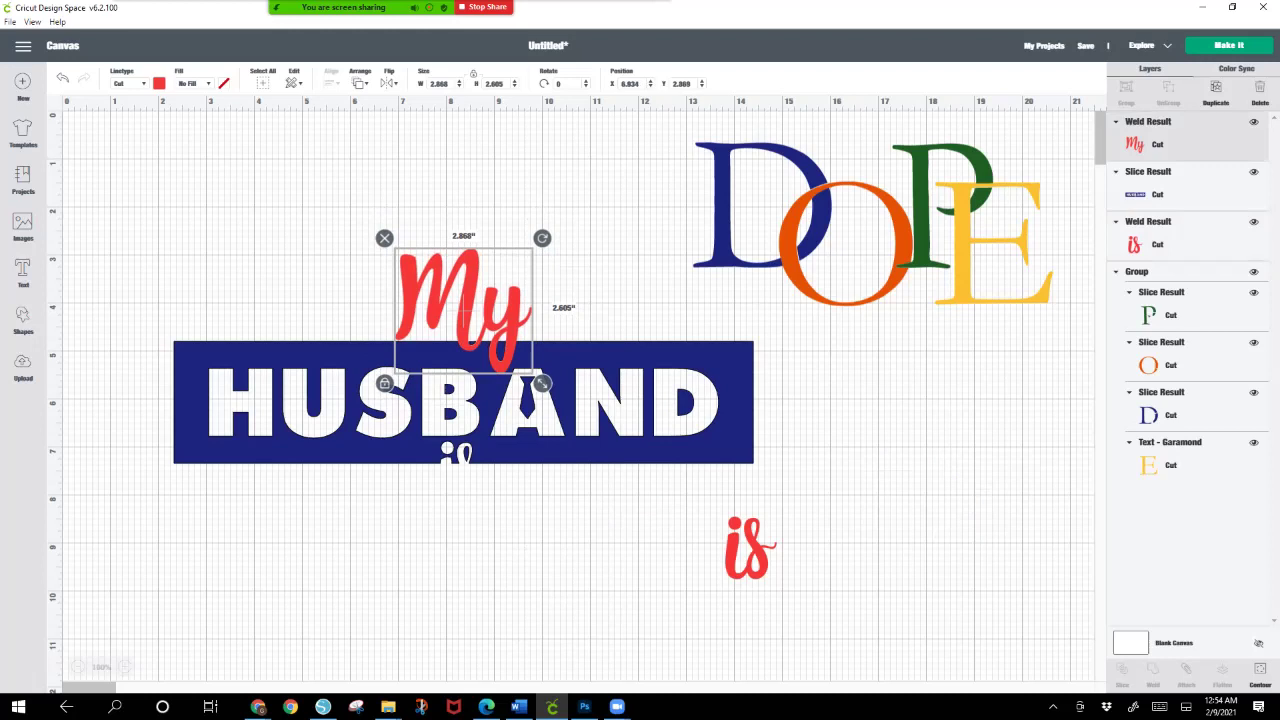
key(Escape)
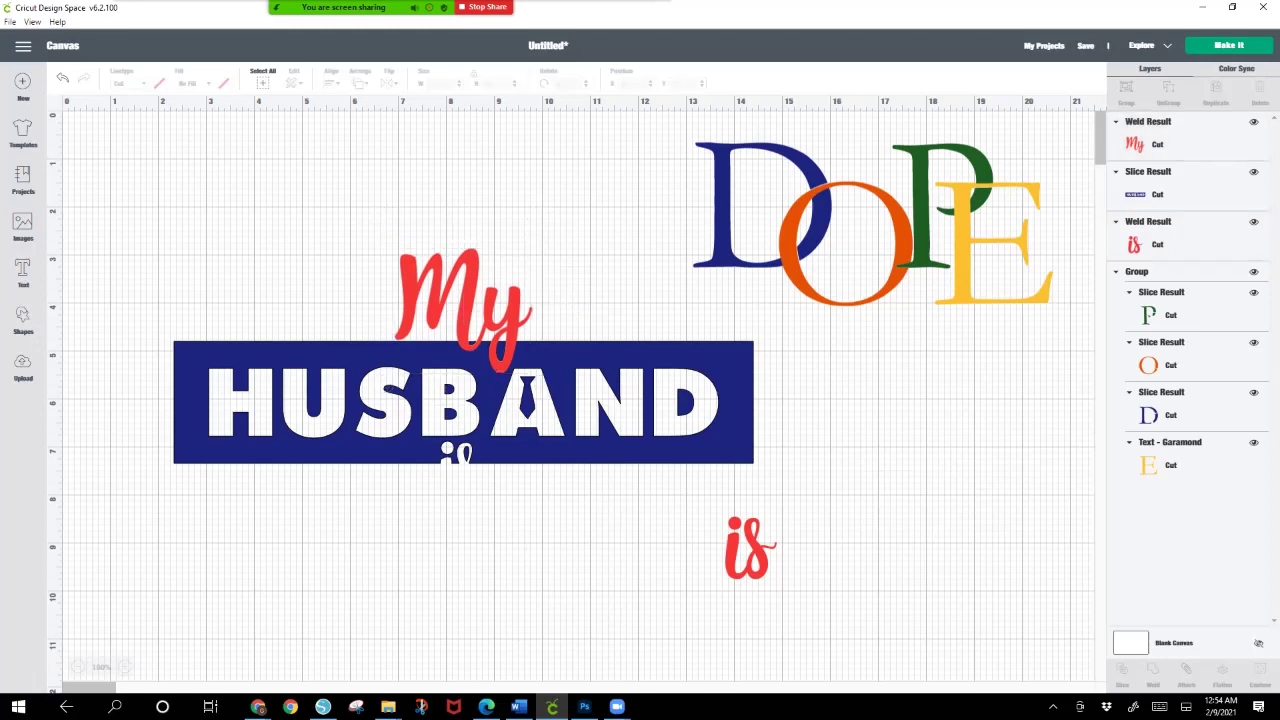
Step: Bring the spare "is" to the front and fit it into the cut-out on the banner's lower edge
drag(750, 548, 461, 480)
right_click(474, 508)
click(508, 559)
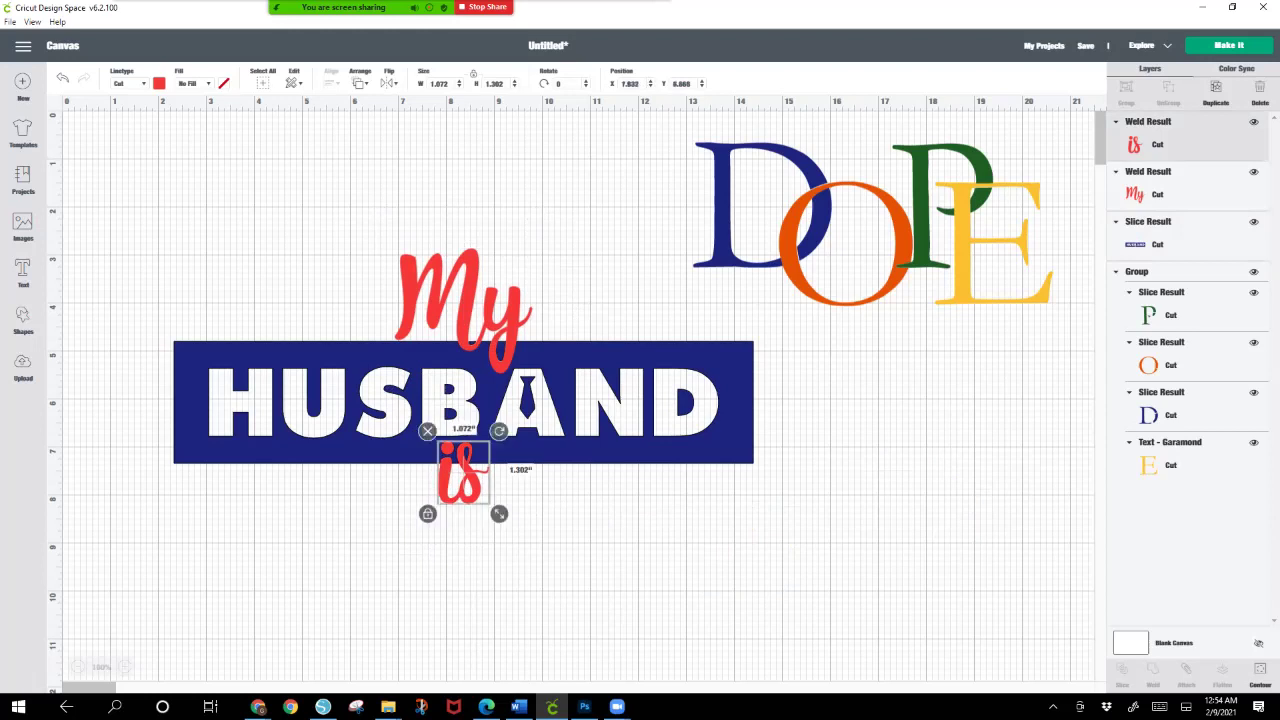
key(Escape)
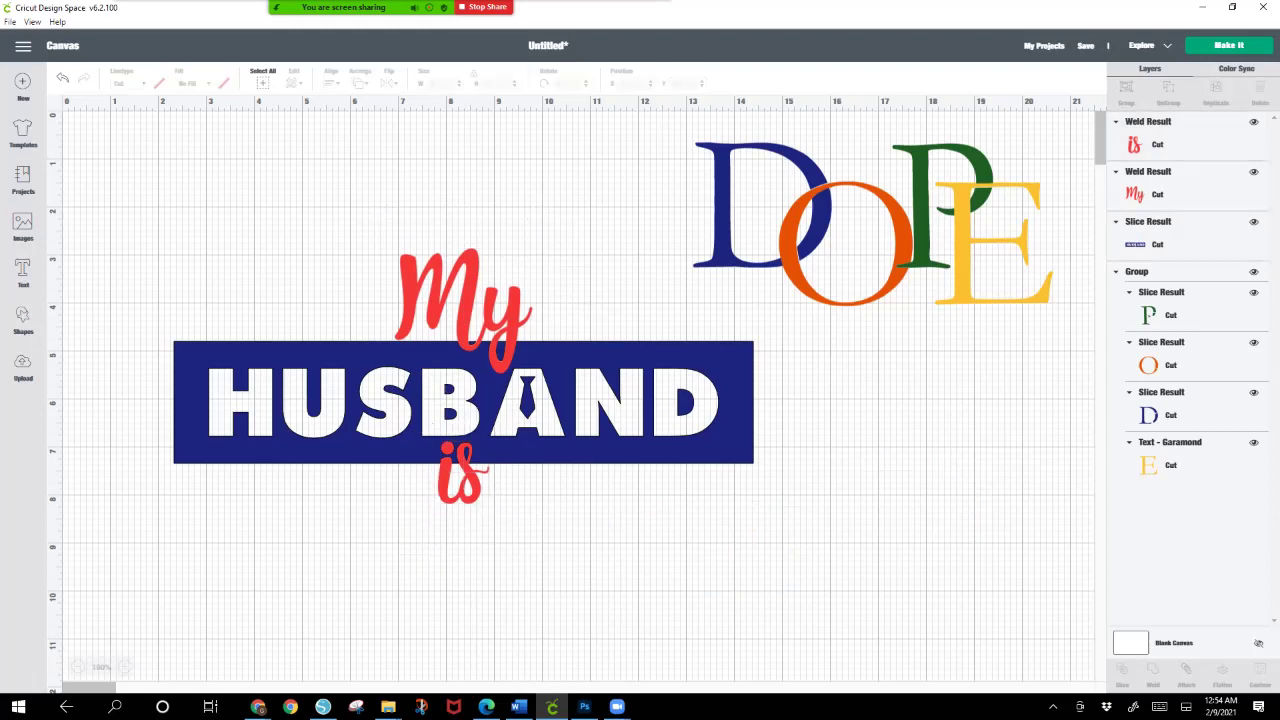
Step: Group "My", the "HUSBAND" banner and "is", move the group up and place the "DOPE" lettering beneath it
drag(92, 200, 578, 512)
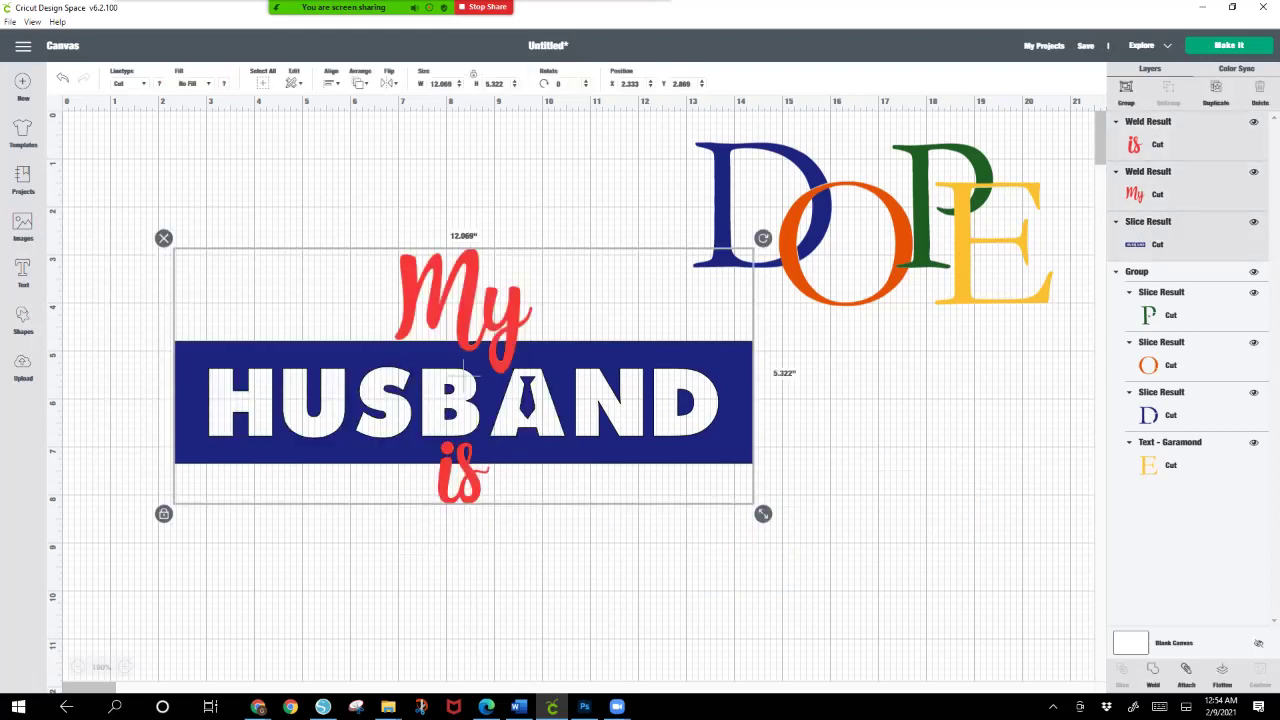
key(ctrl+g)
drag(465, 367, 440, 273)
click(873, 225)
drag(870, 230, 387, 502)
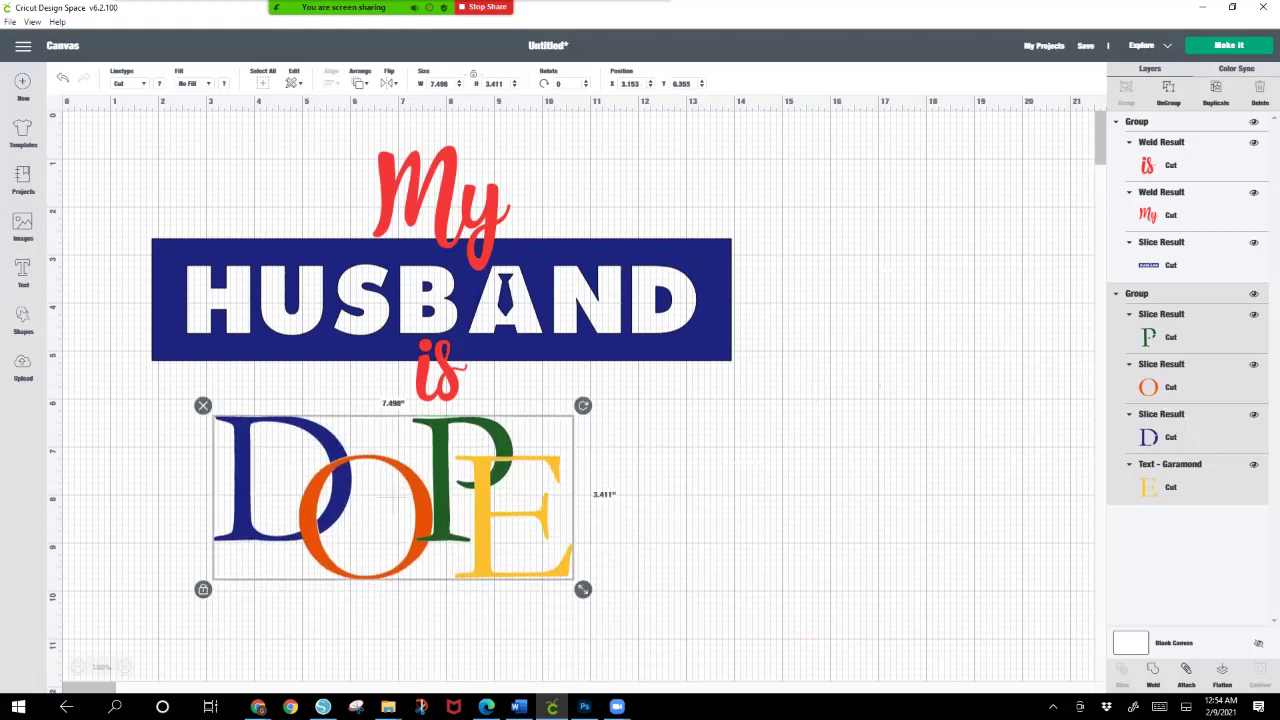
Step: Unlock the "DOPE" group's proportions, stretch it to about 10.12" wide by 3.29" high and bring it close under the banner
click(203, 589)
drag(583, 589, 708, 582)
click(456, 495)
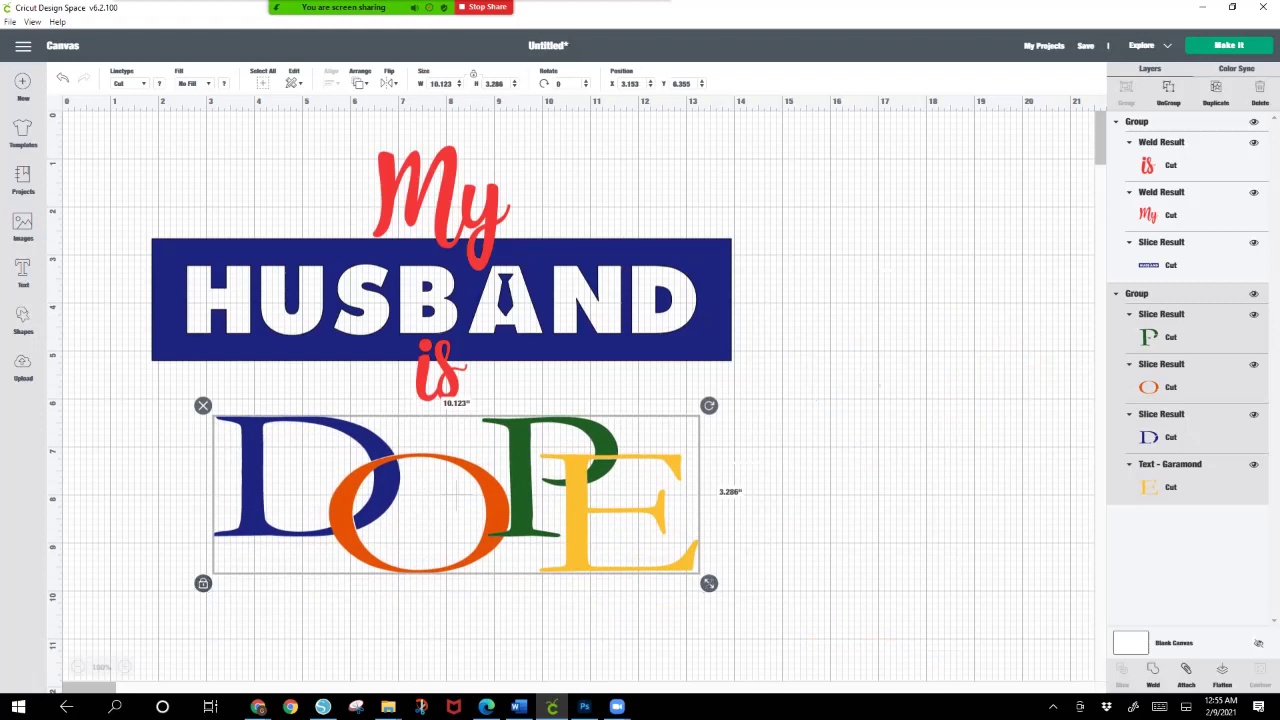
drag(456, 495, 441, 465)
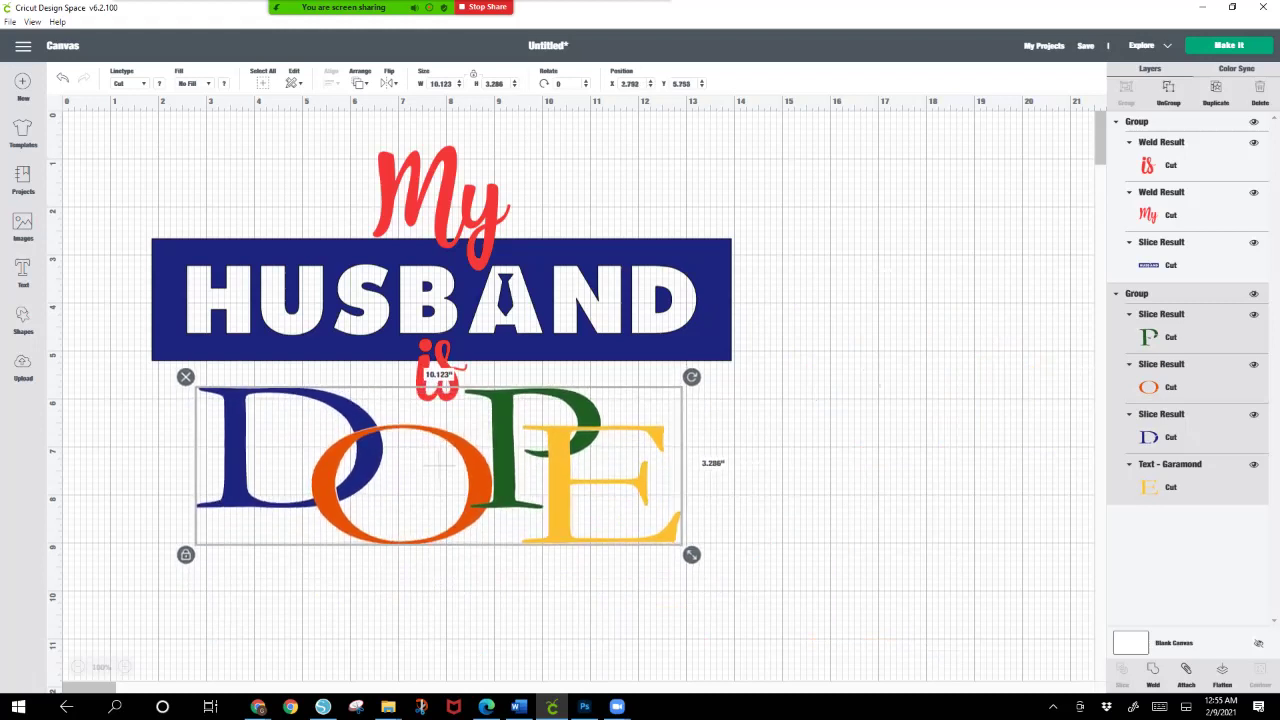
drag(442, 260, 467, 280)
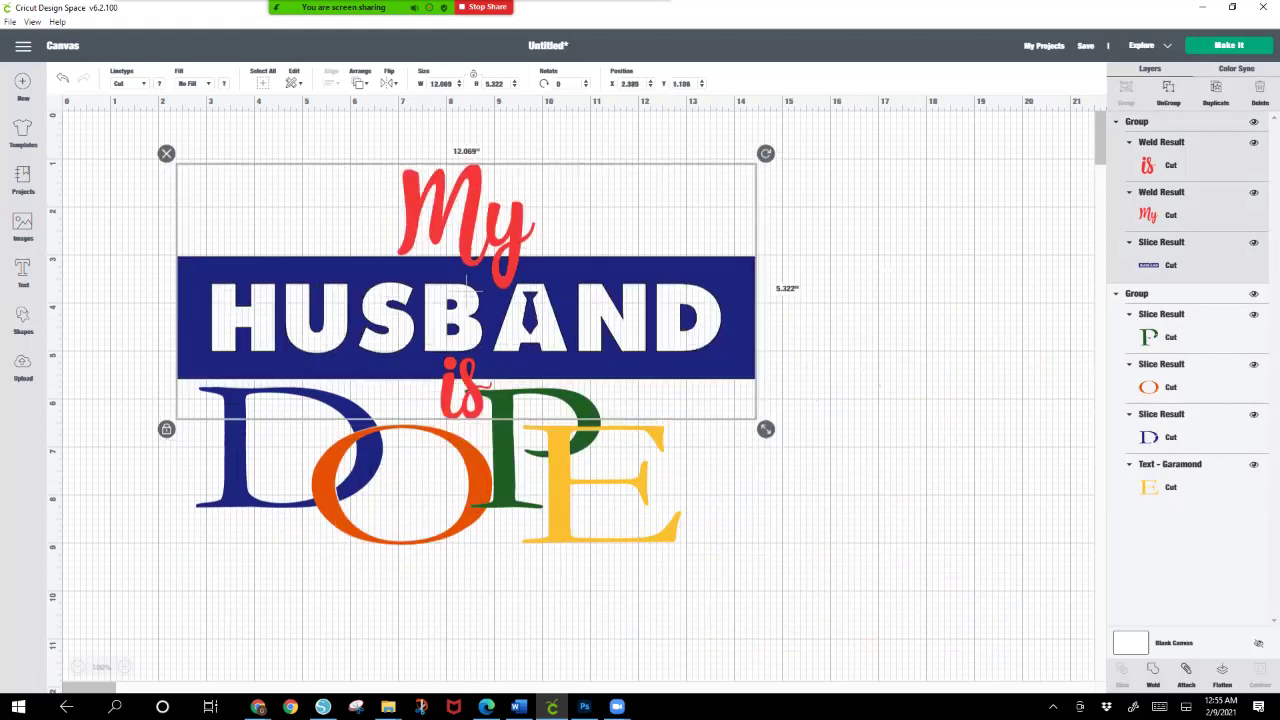
key(ctrl+z)
key(ctrl+z)
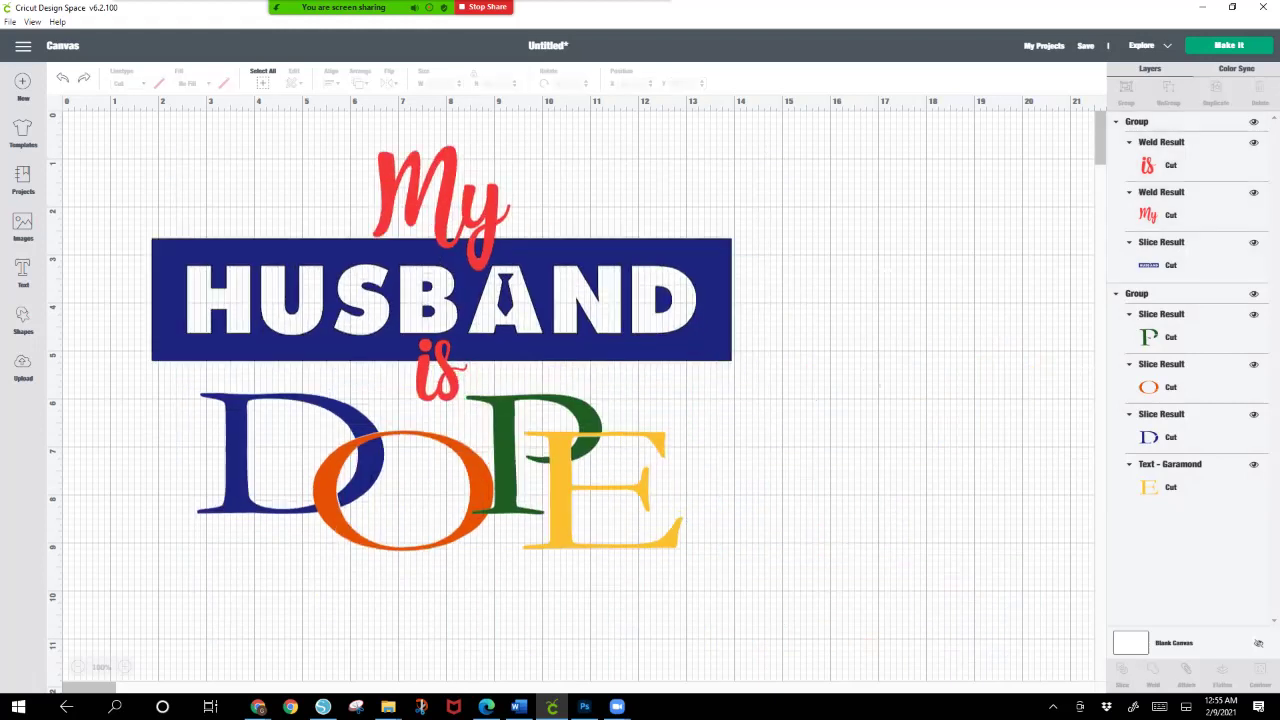
Step: Center the banner group and the "DOPE" group horizontally with each other
drag(96, 128, 745, 562)
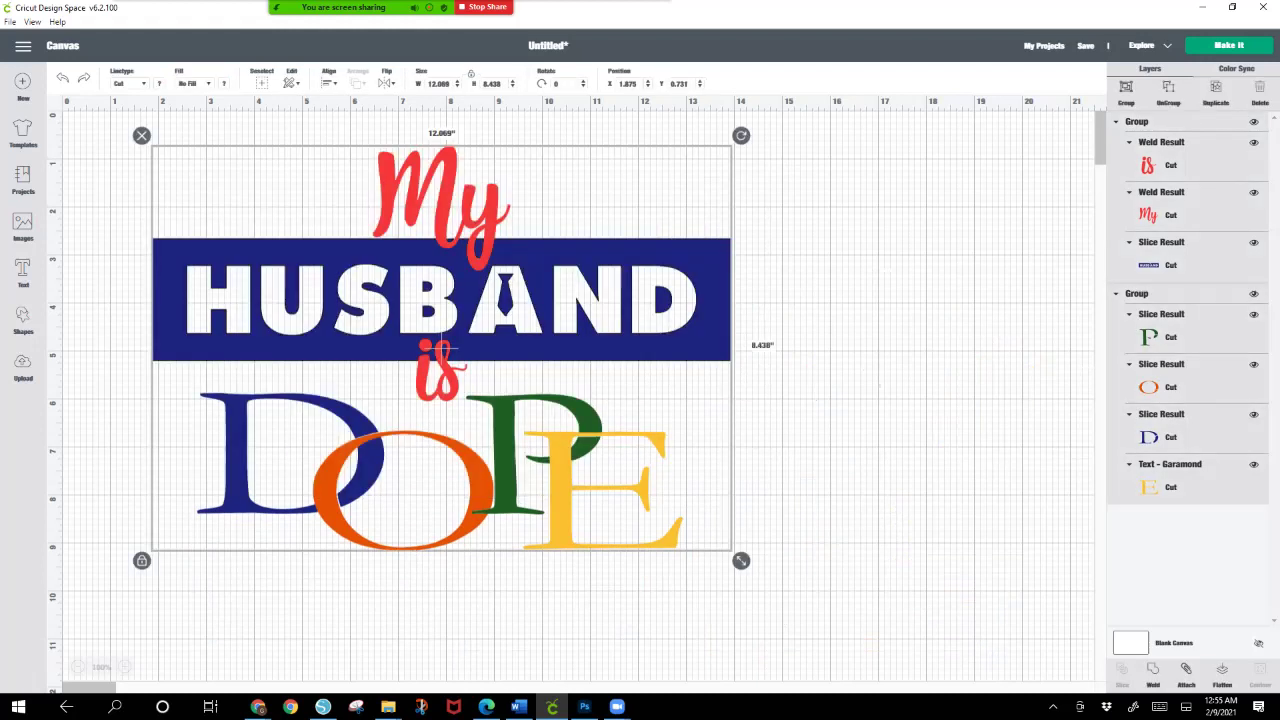
click(329, 83)
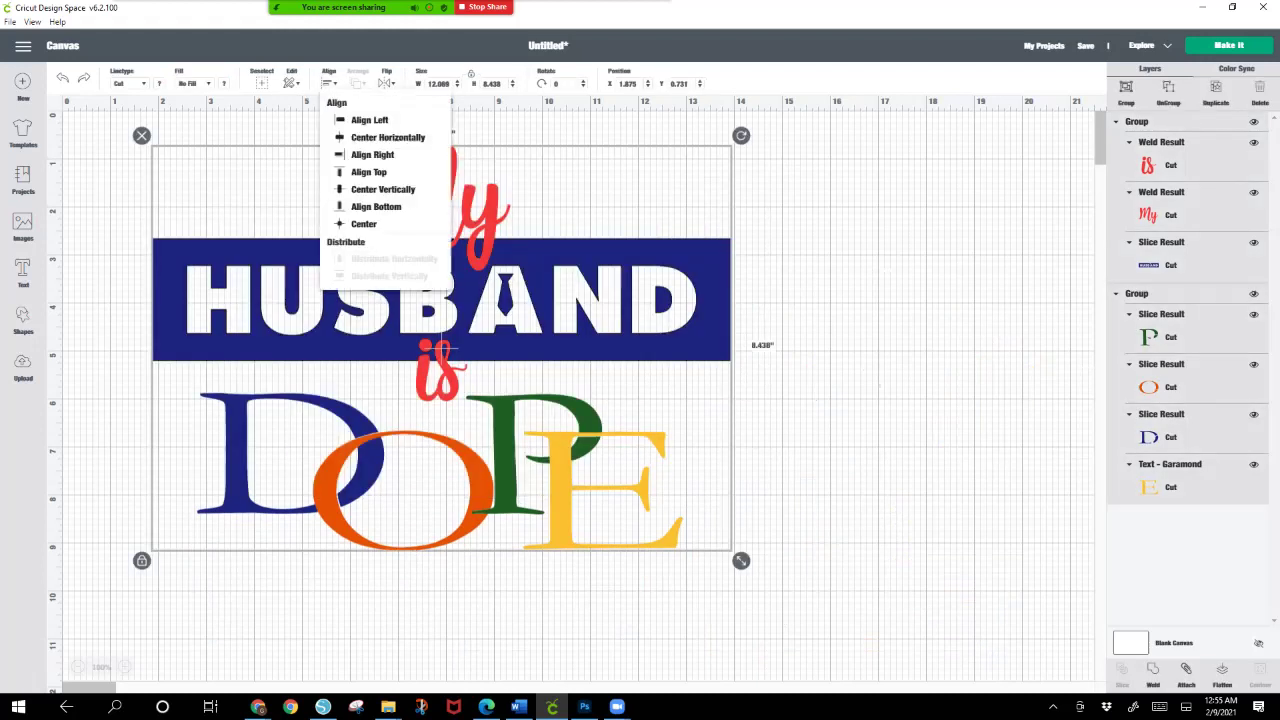
click(400, 129)
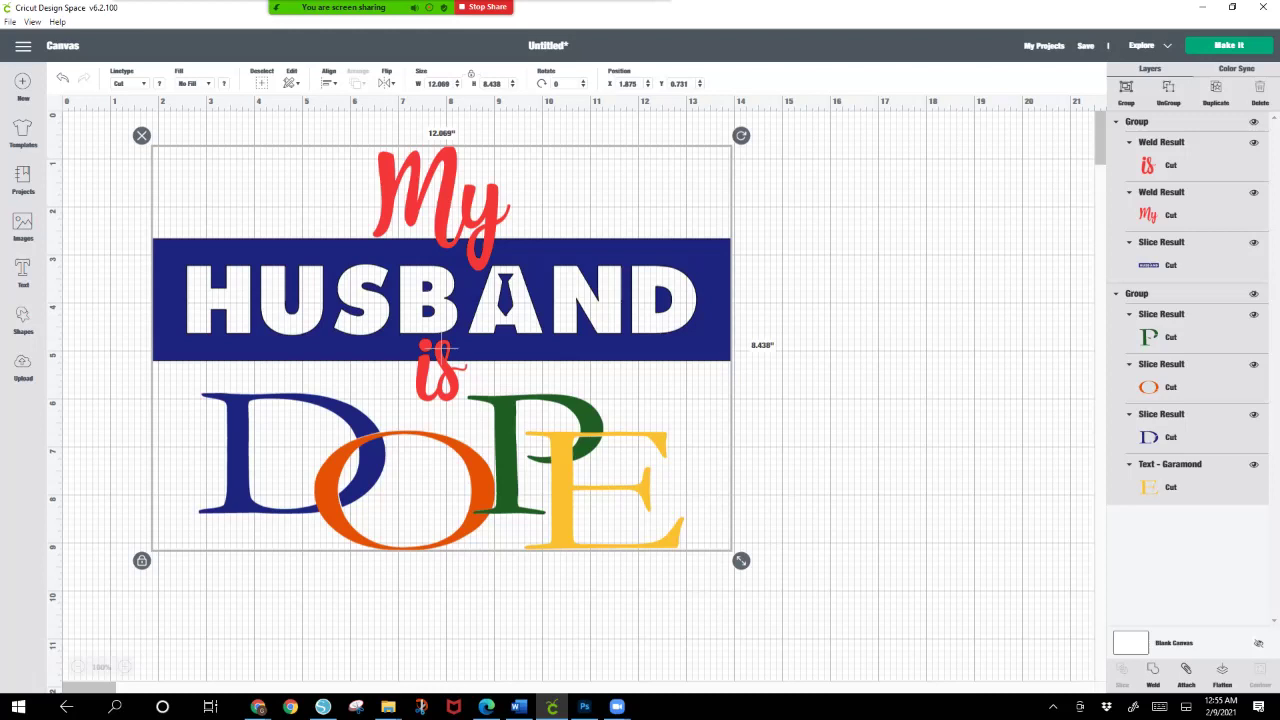
click(751, 345)
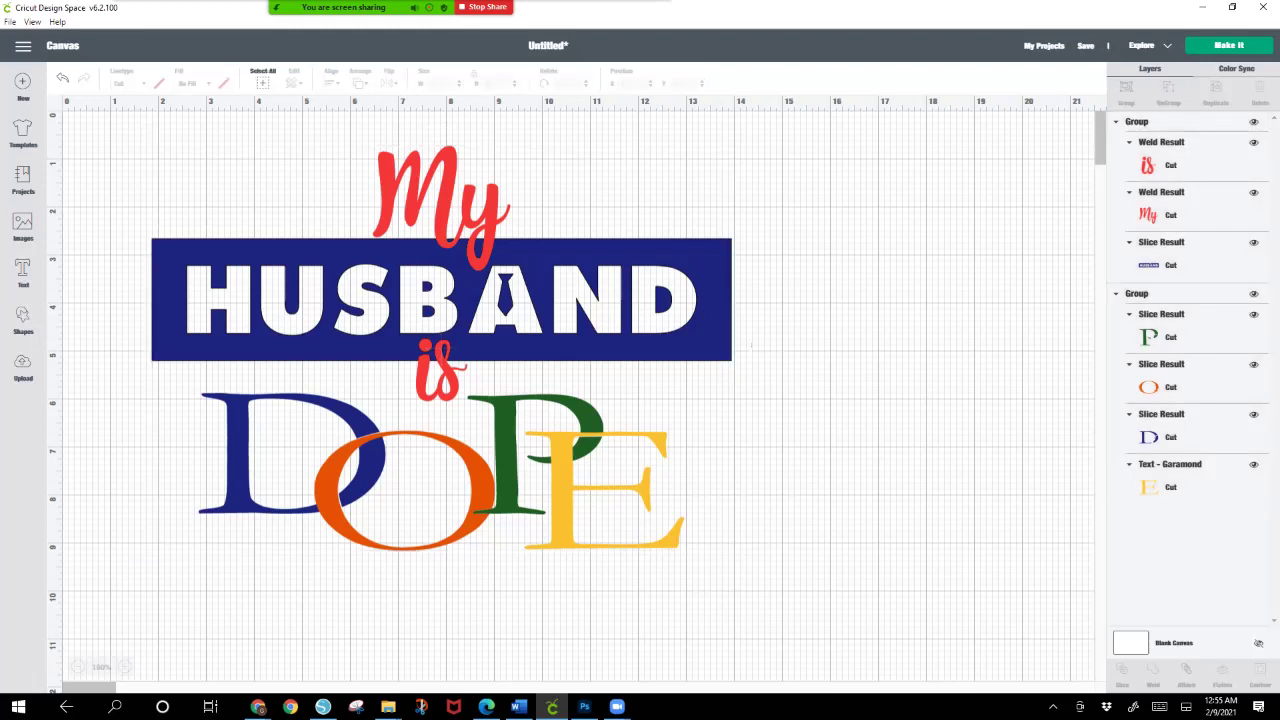
click(440, 470)
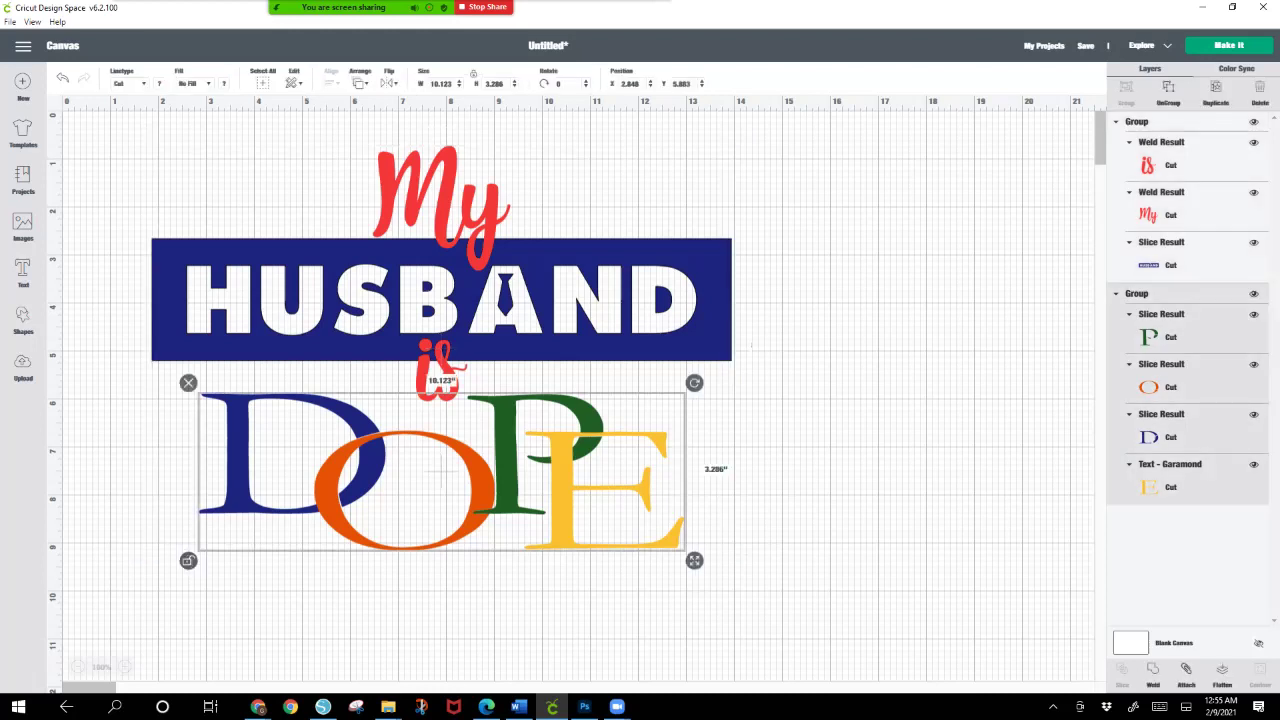
click(751, 345)
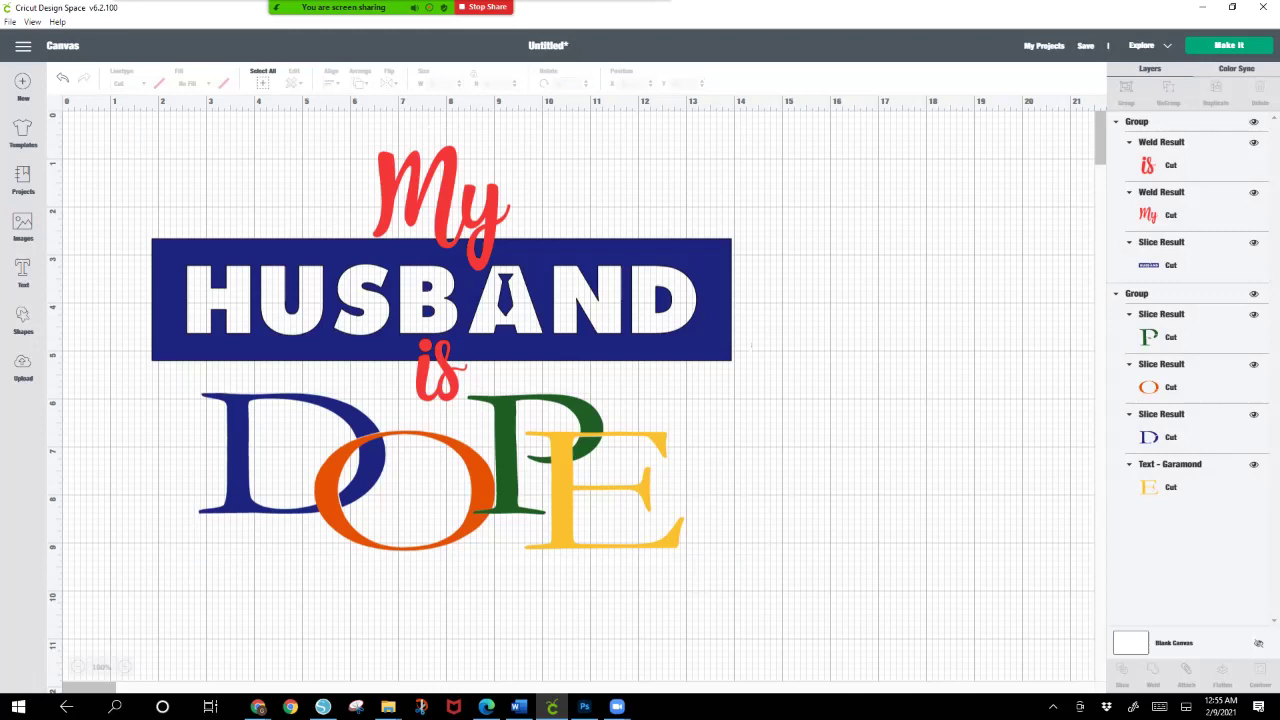
Step: Enlarge the "DOPE" group slightly to about 10.2" wide by 3.5" high
click(600, 490)
drag(695, 561, 698, 571)
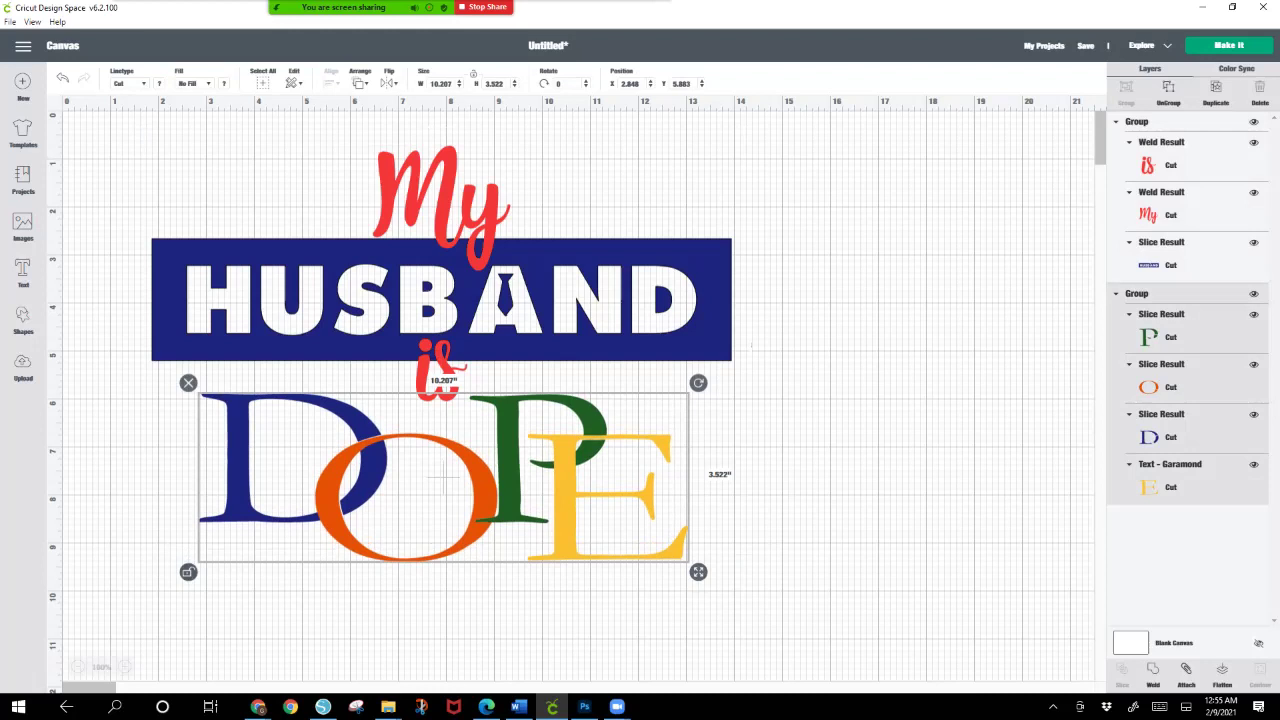
click(751, 345)
Step: Group the whole "My HUSBAND is DOPE" design and scale it down to about 6.5" wide by 4.7" high
drag(96, 162, 750, 604)
key(ctrl+g)
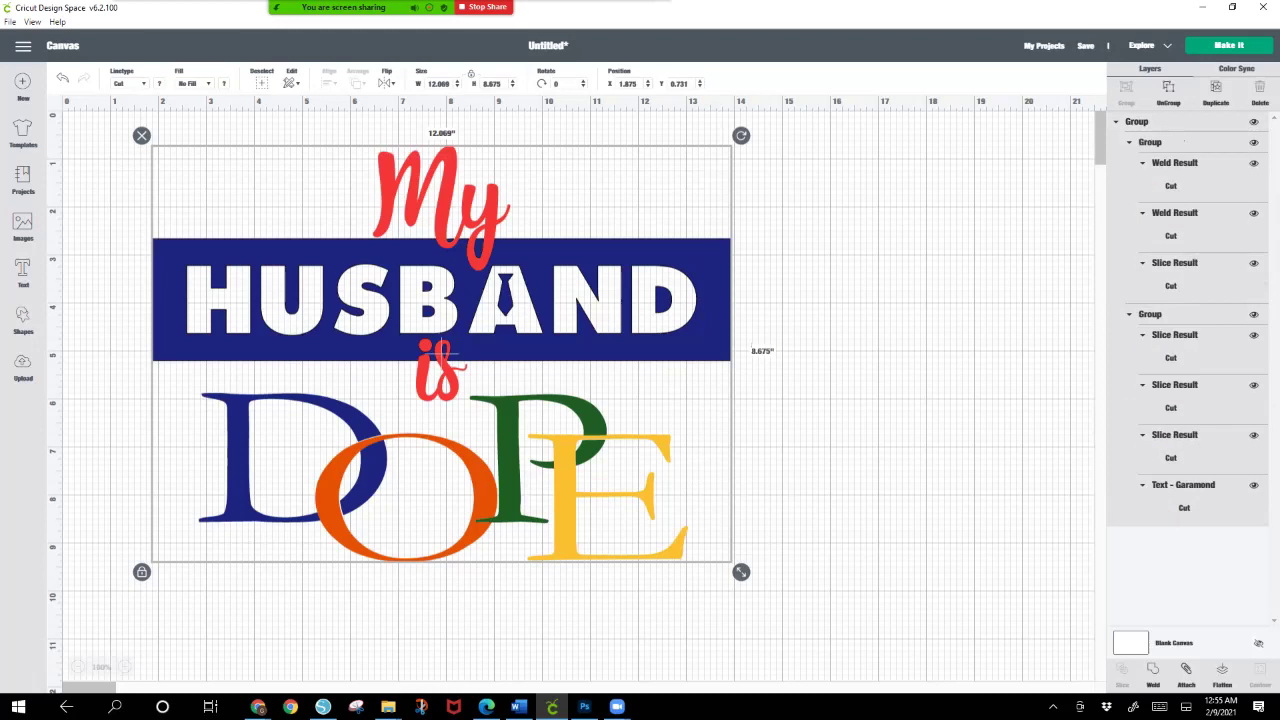
drag(755, 568, 572, 451)
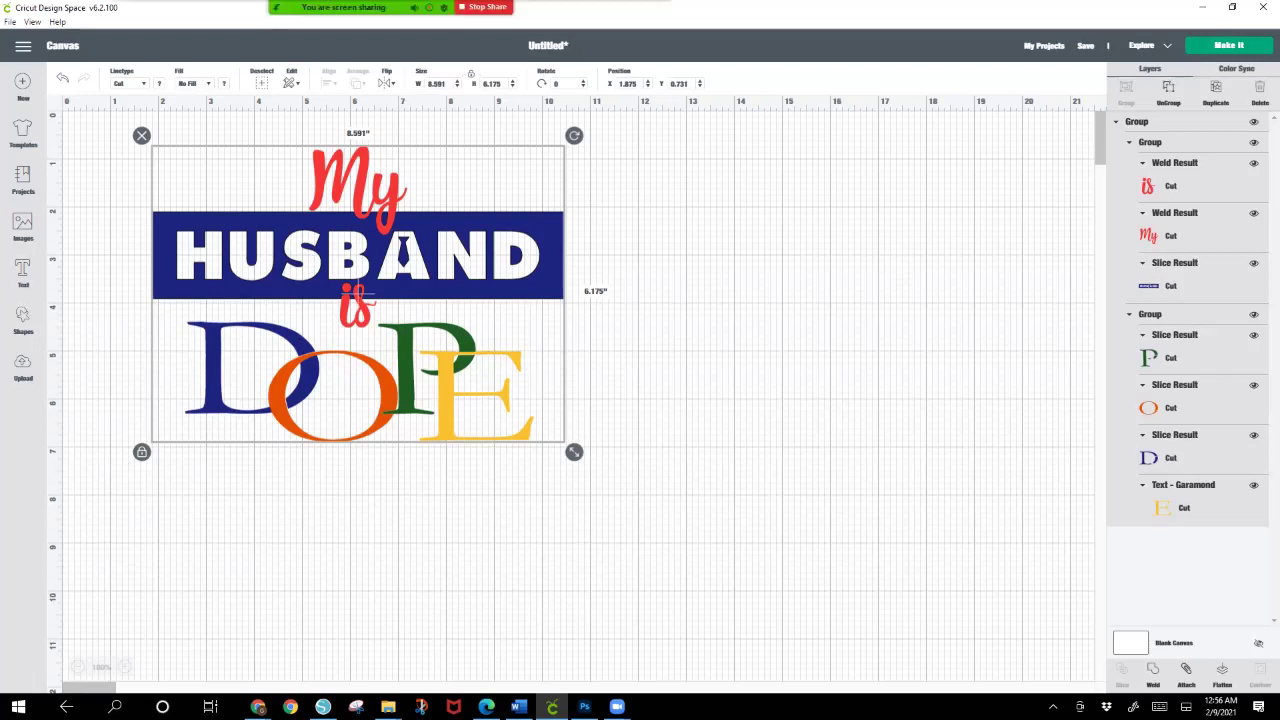
drag(573, 452, 466, 376)
click(313, 262)
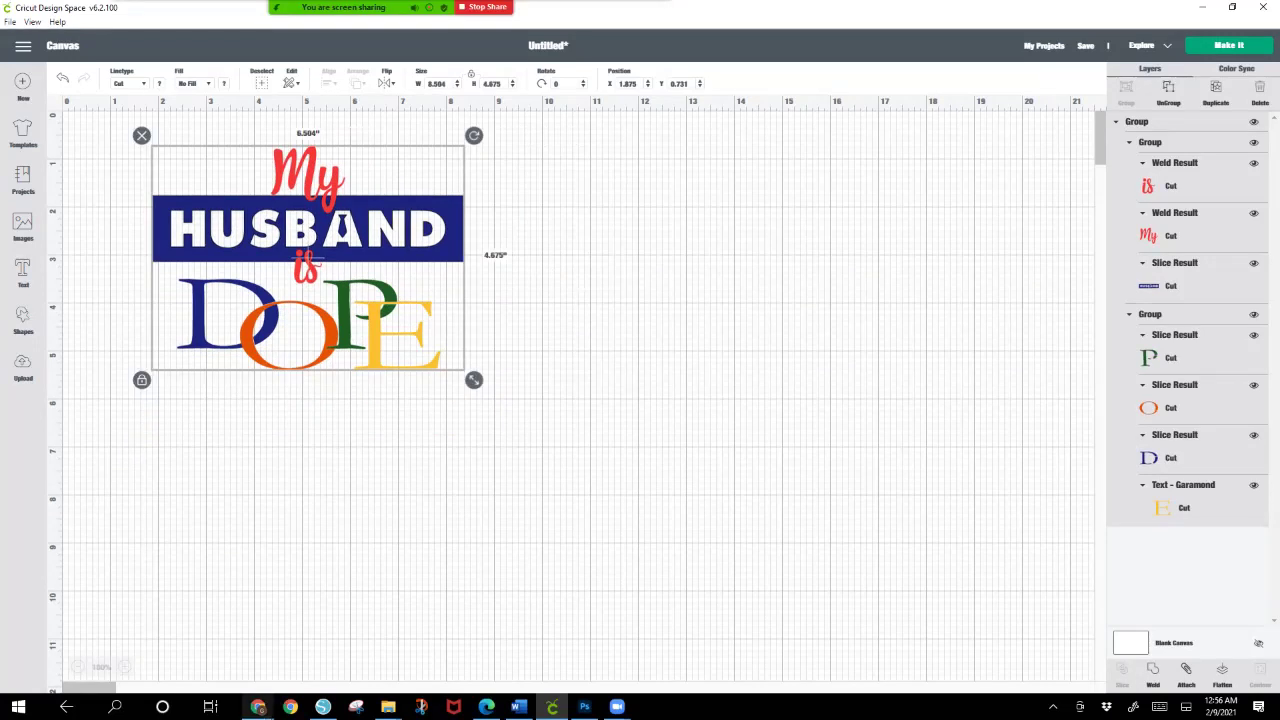
Step: Switch to Chrome and run an image search for "BLACK SHIRT PNG"
click(258, 706)
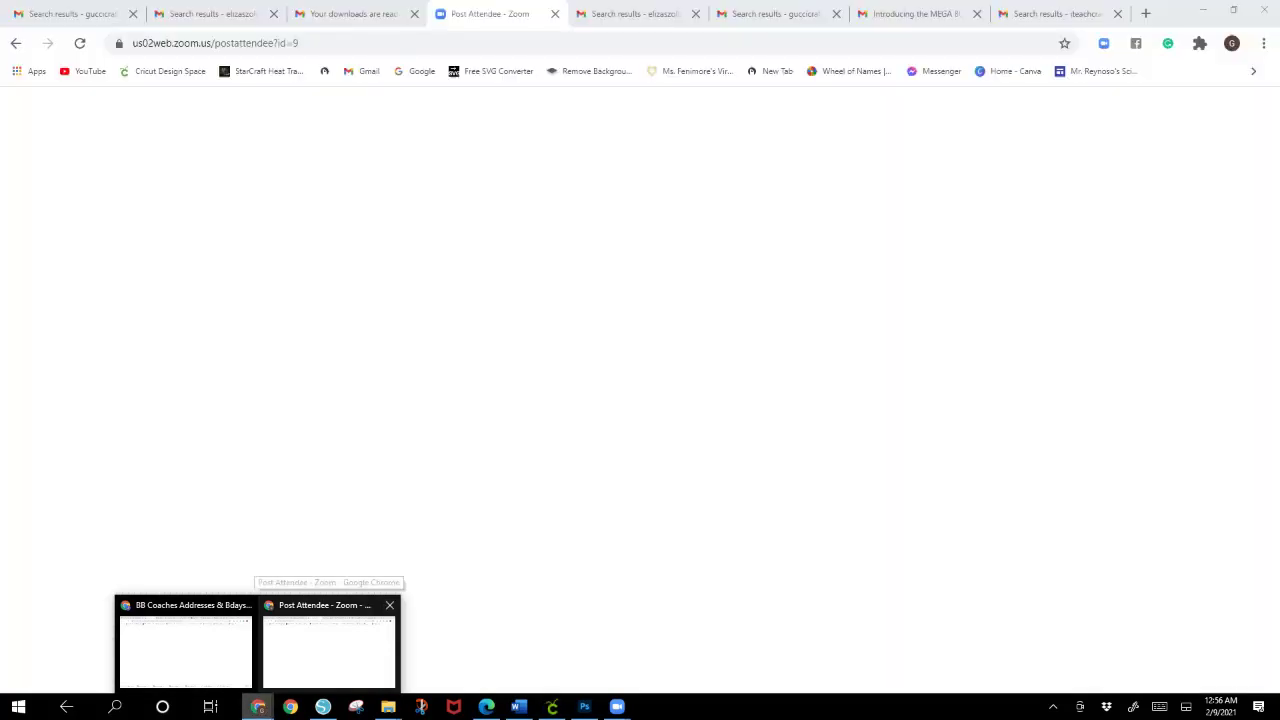
click(330, 640)
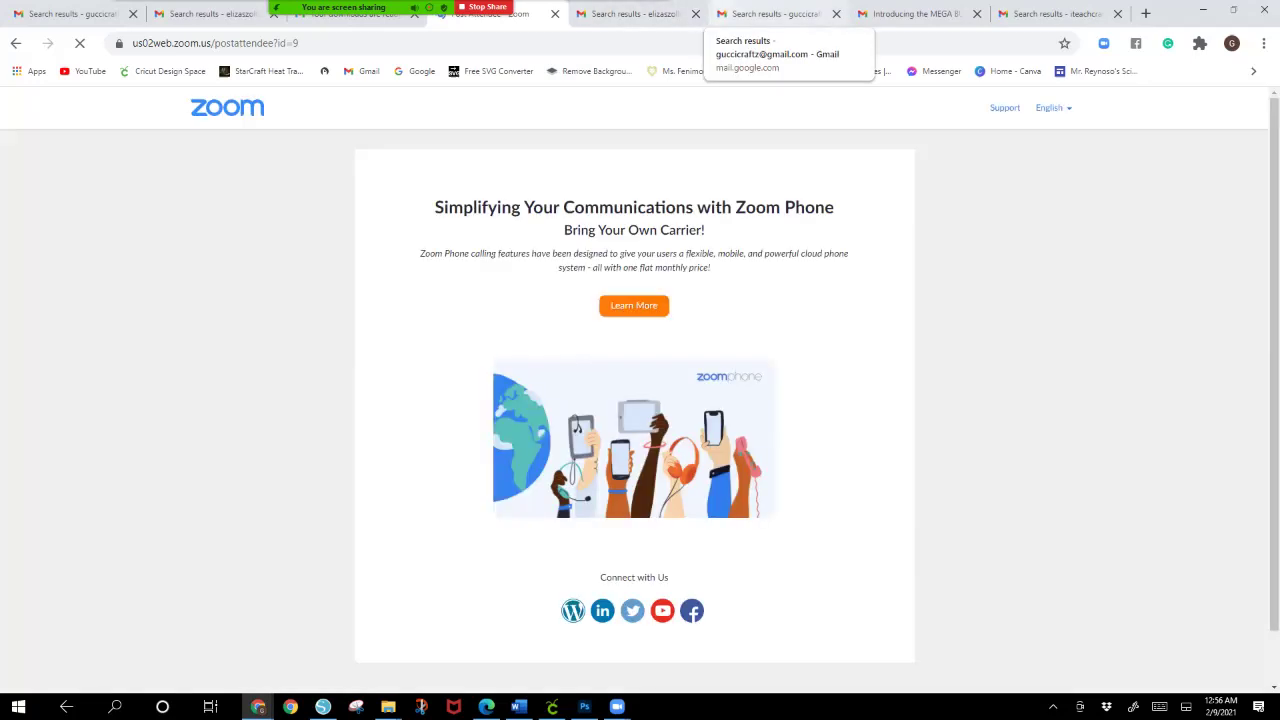
click(640, 43)
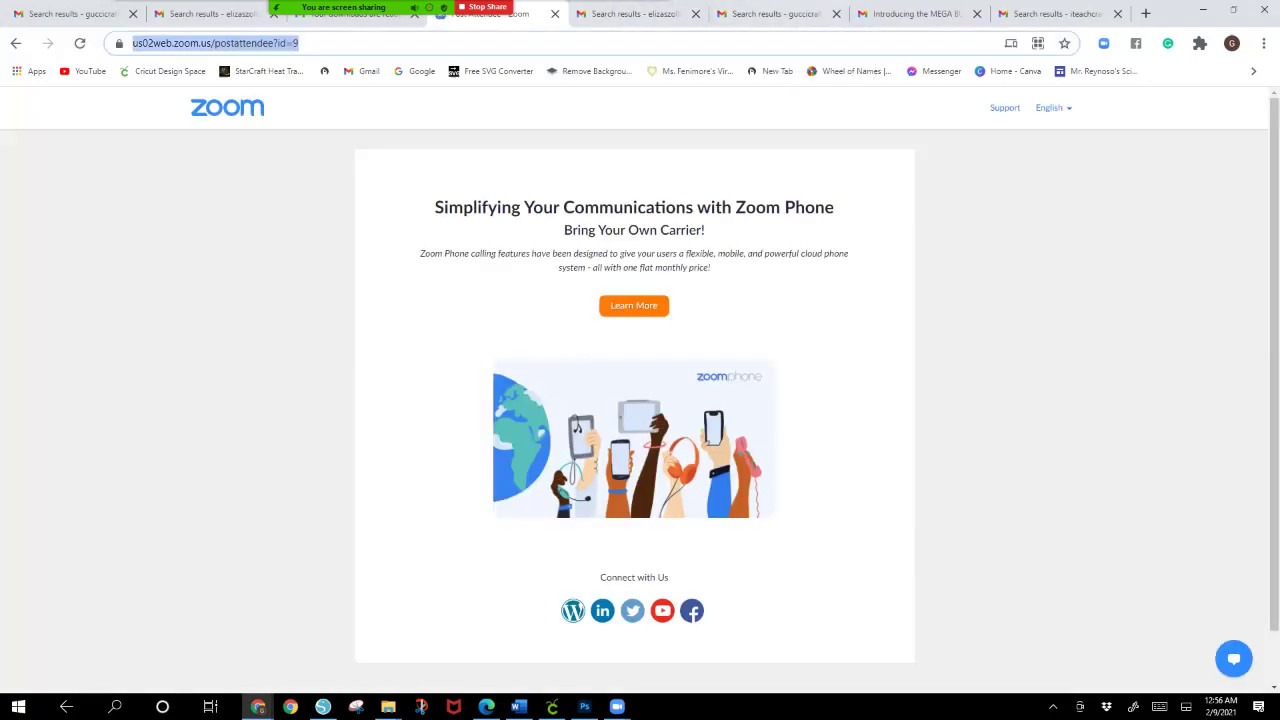
text(B)
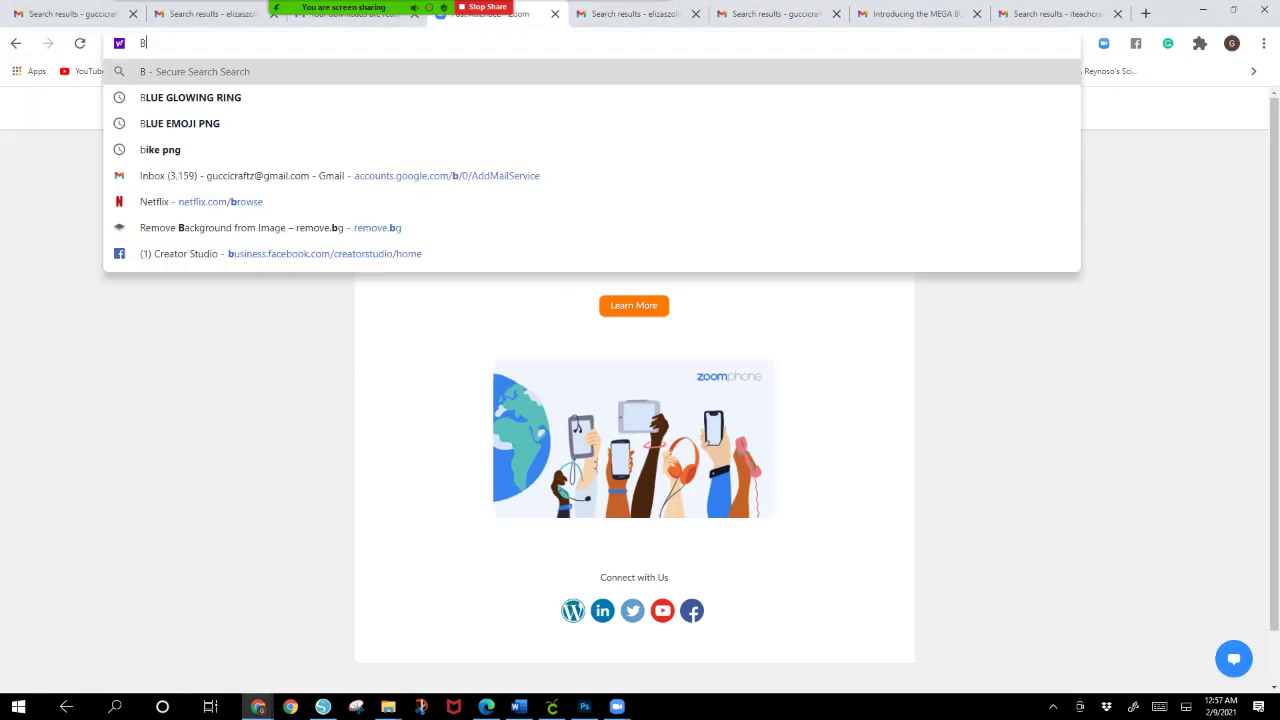
text(LACK SHIRT)
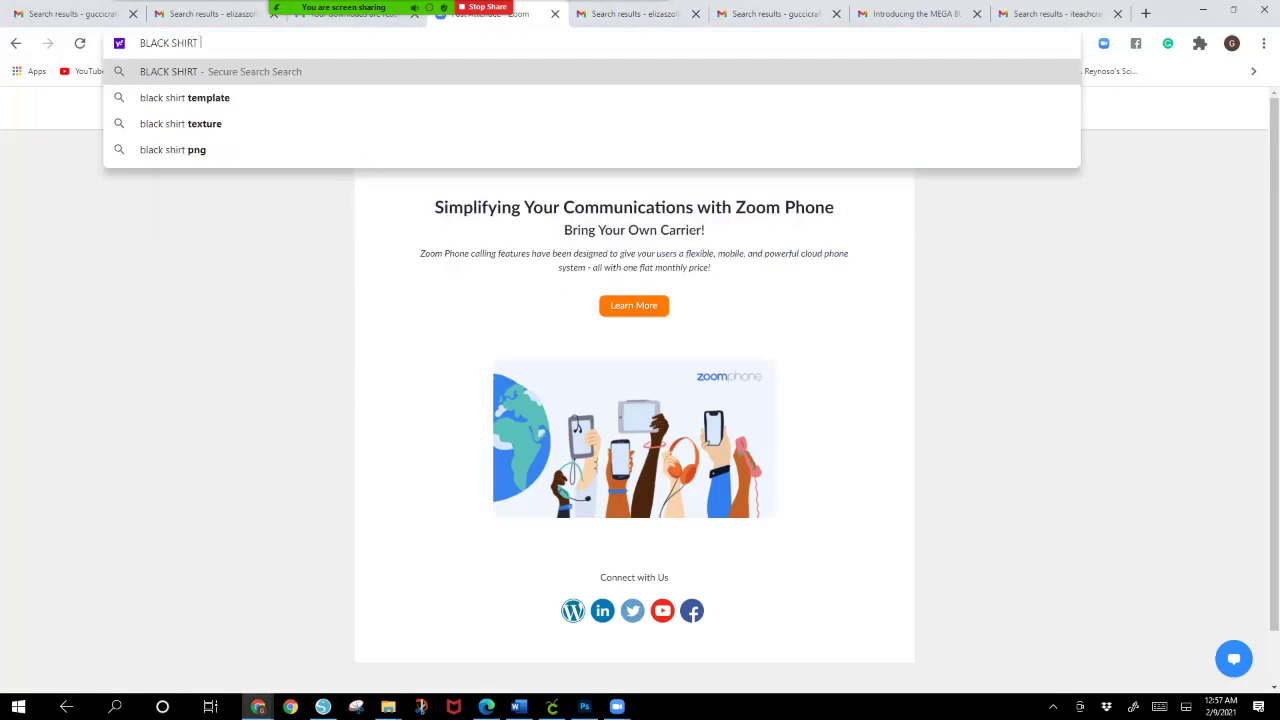
text( PNG)
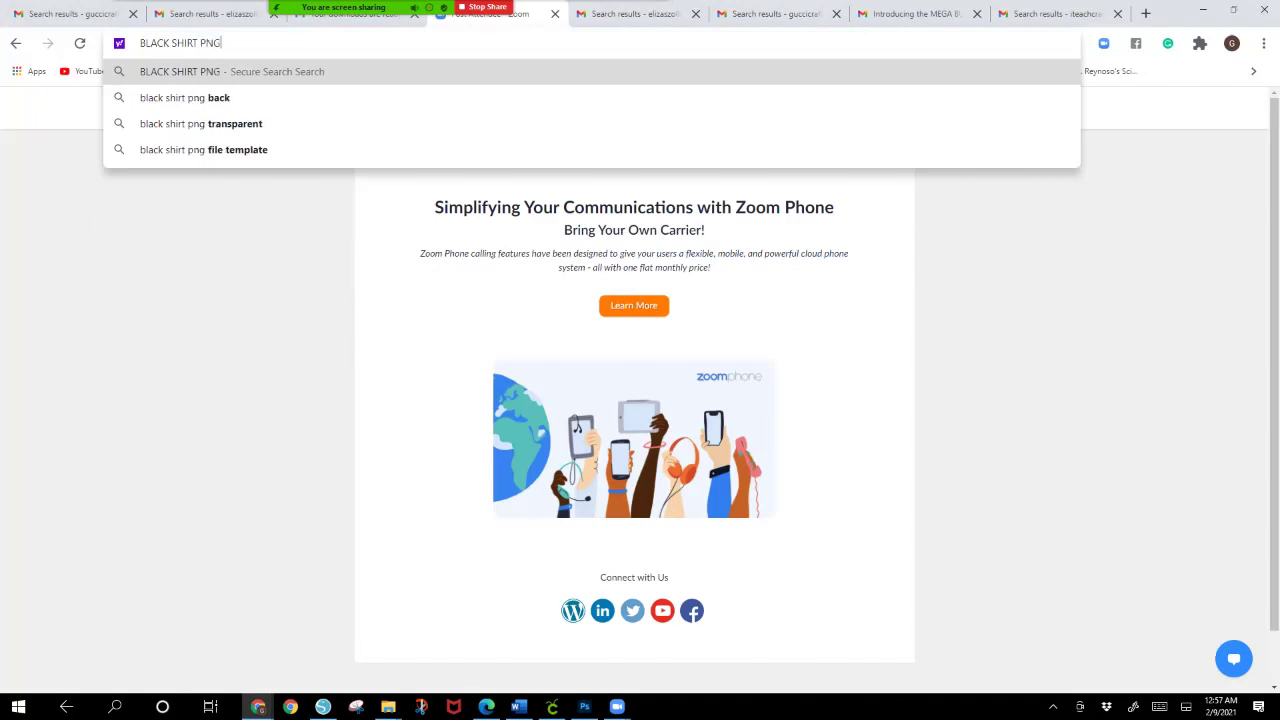
key(Return)
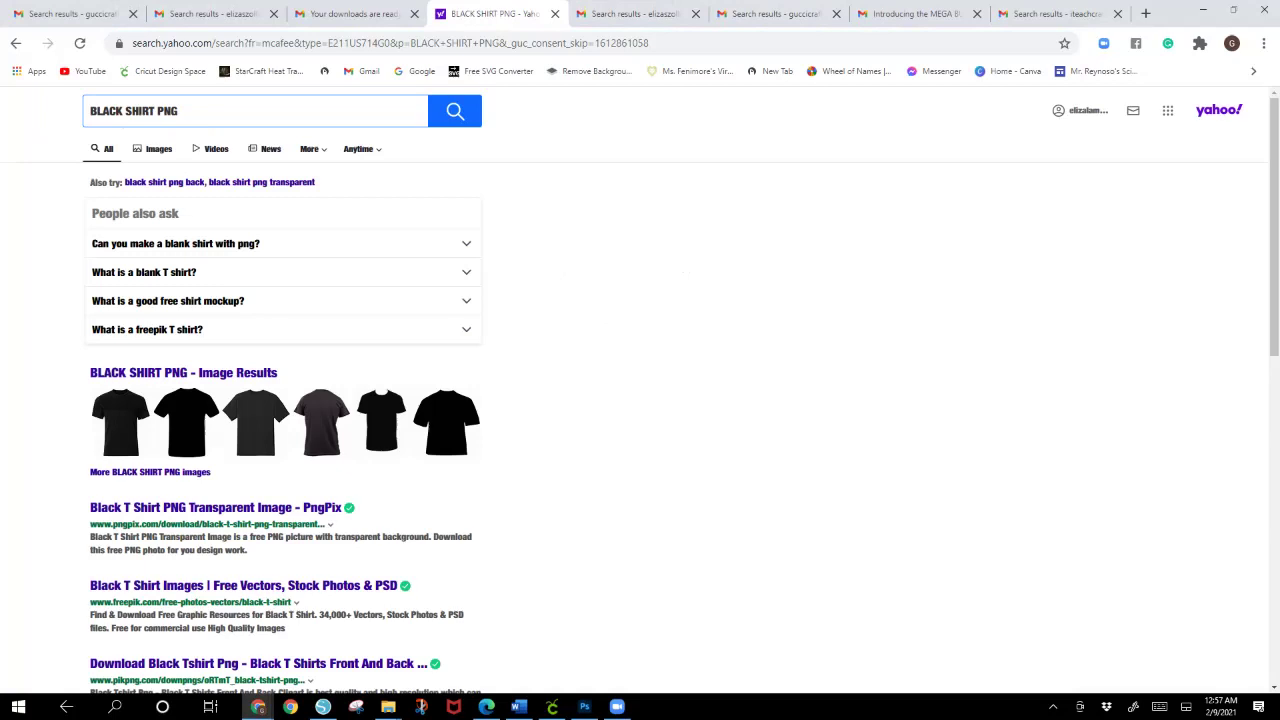
click(158, 148)
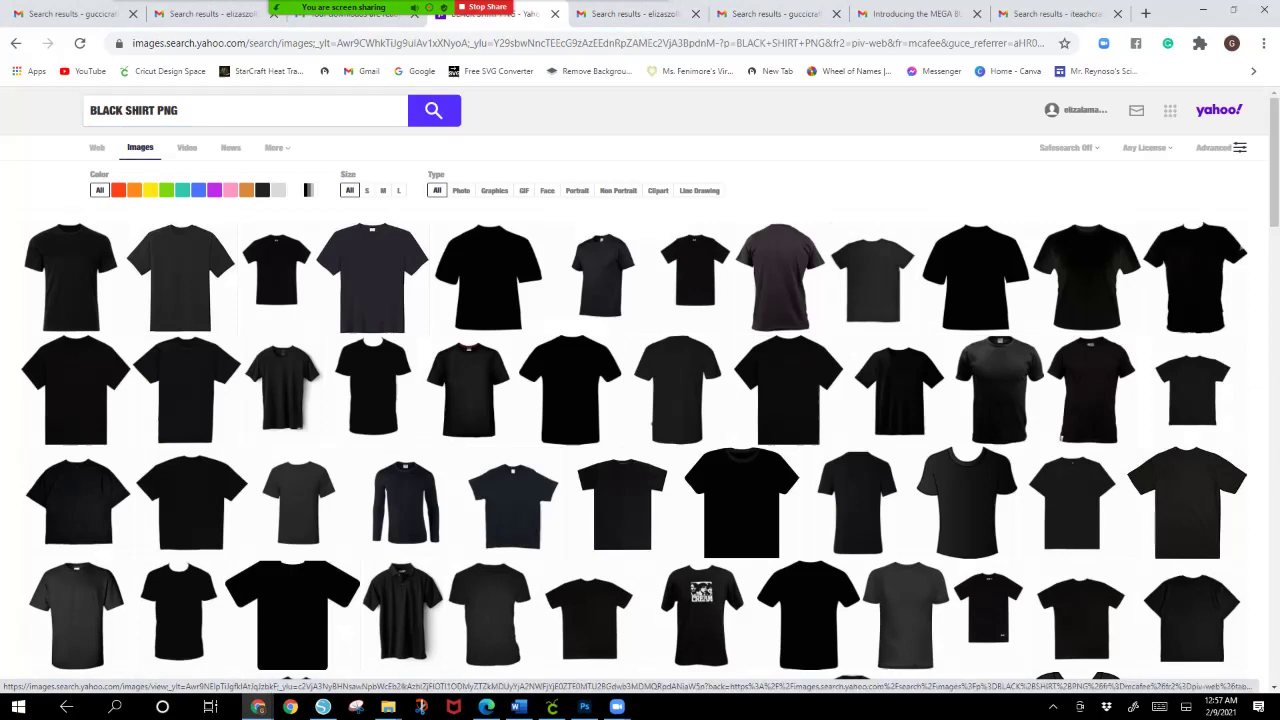
Step: Open the first black T-shirt image result and save it to Downloads as "BLACK SHIRT 1"
click(70, 277)
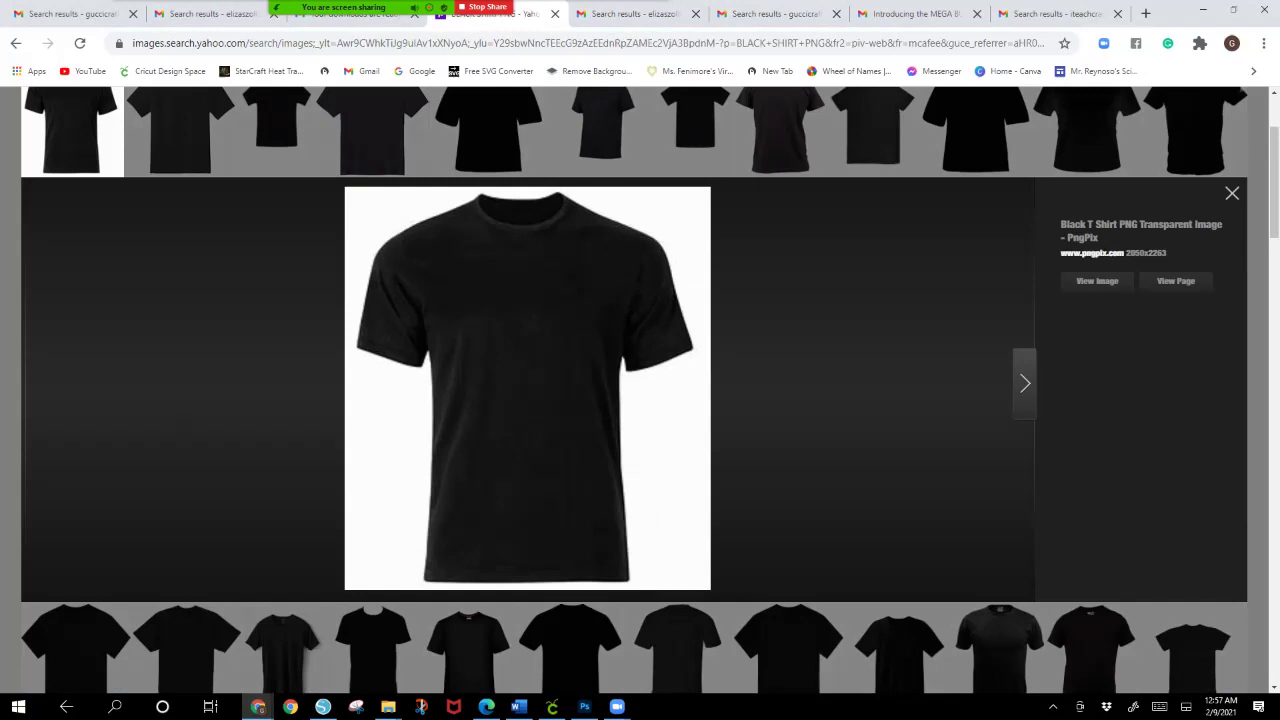
right_click(548, 356)
click(590, 383)
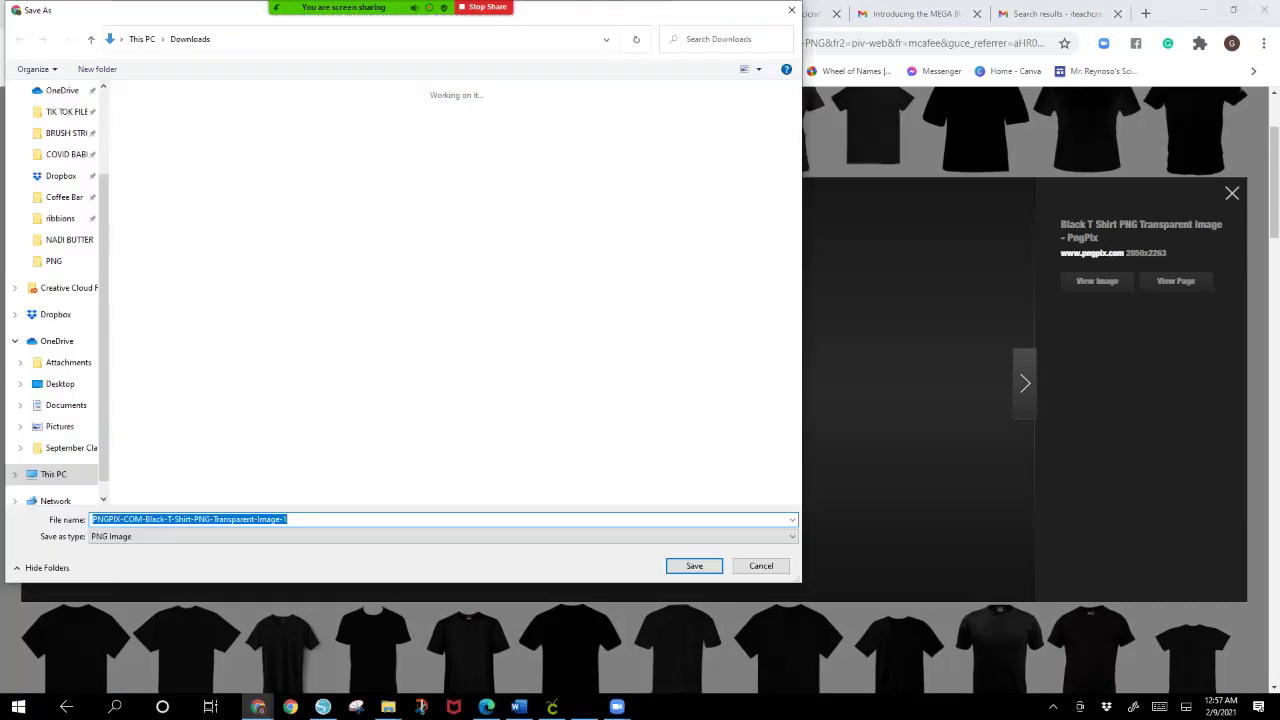
text(BLACK SHO)
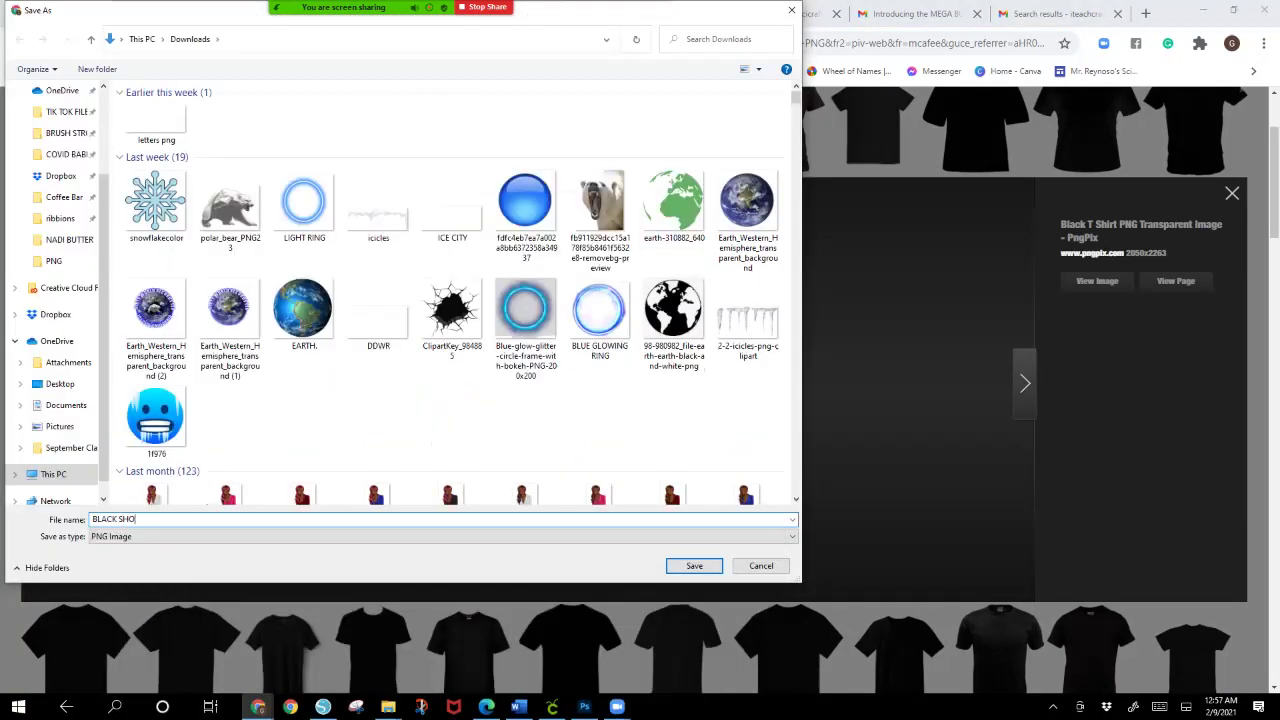
key(BackSpace)
text(IRT)
click(694, 566)
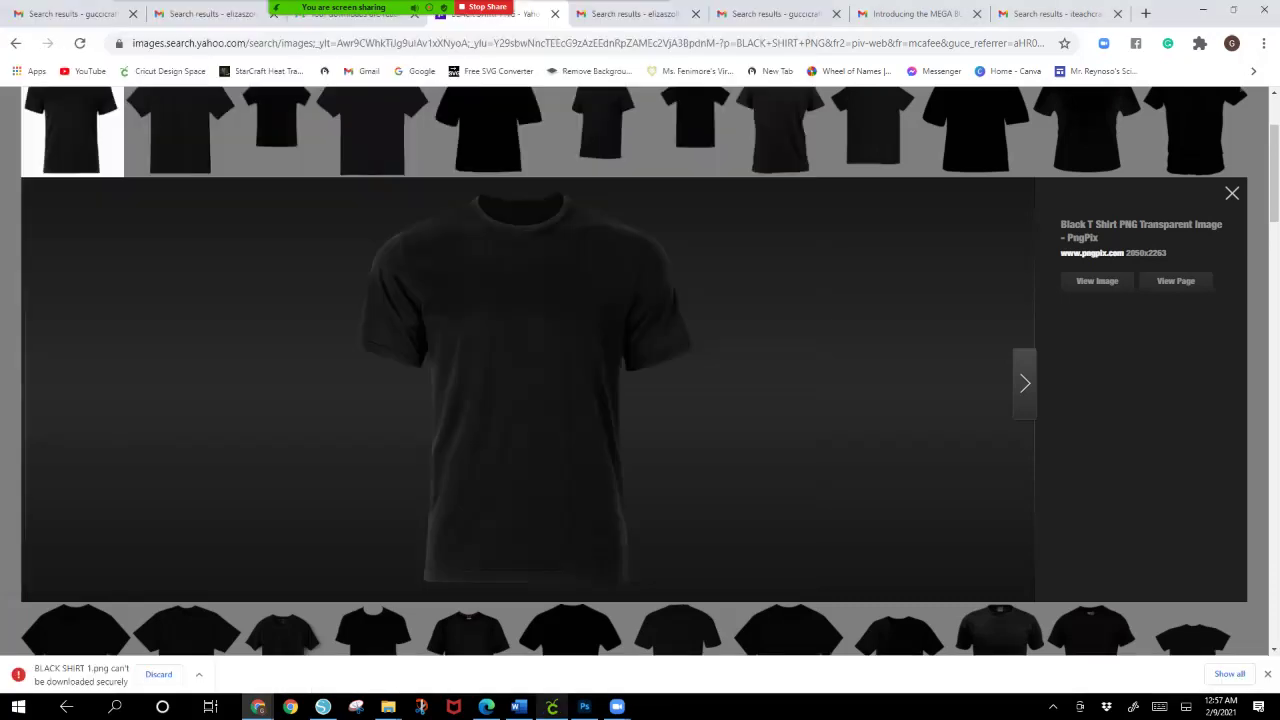
Step: Switch to Cricut Design Space and try to upload "BLACK SHIRT 1.png.crdownload" from Downloads as an image
click(552, 707)
click(22, 367)
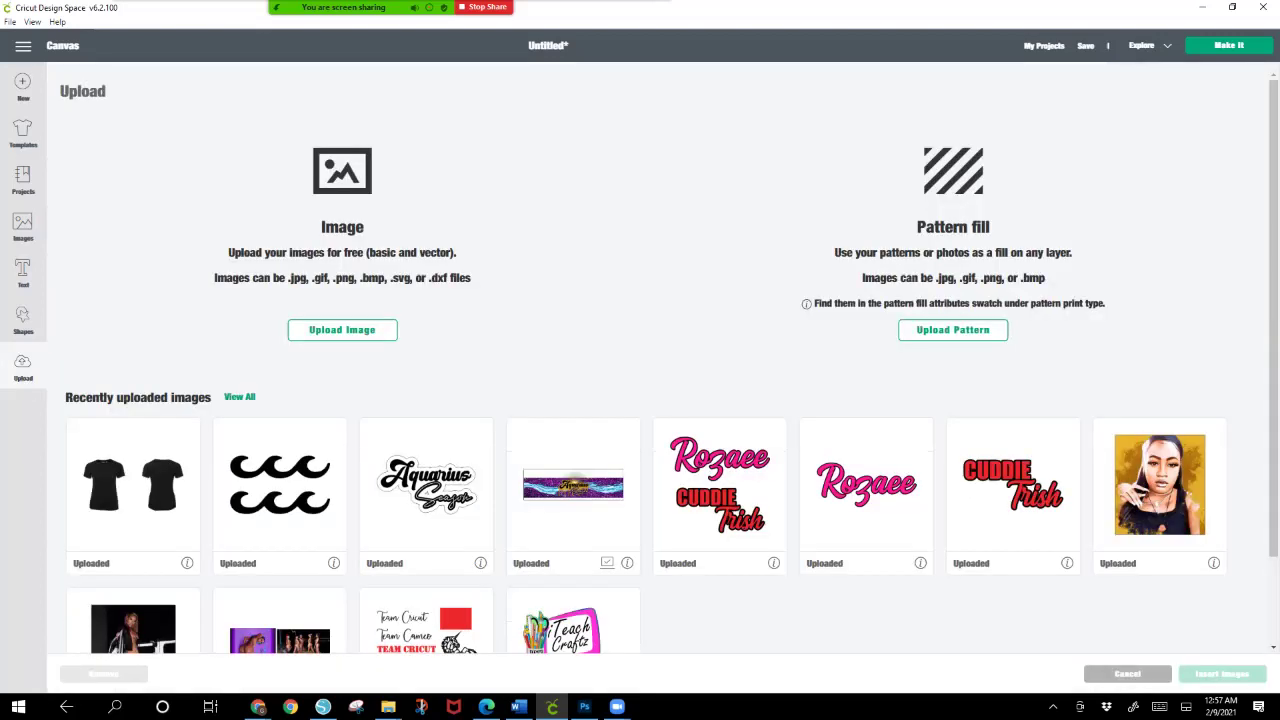
click(342, 329)
click(662, 357)
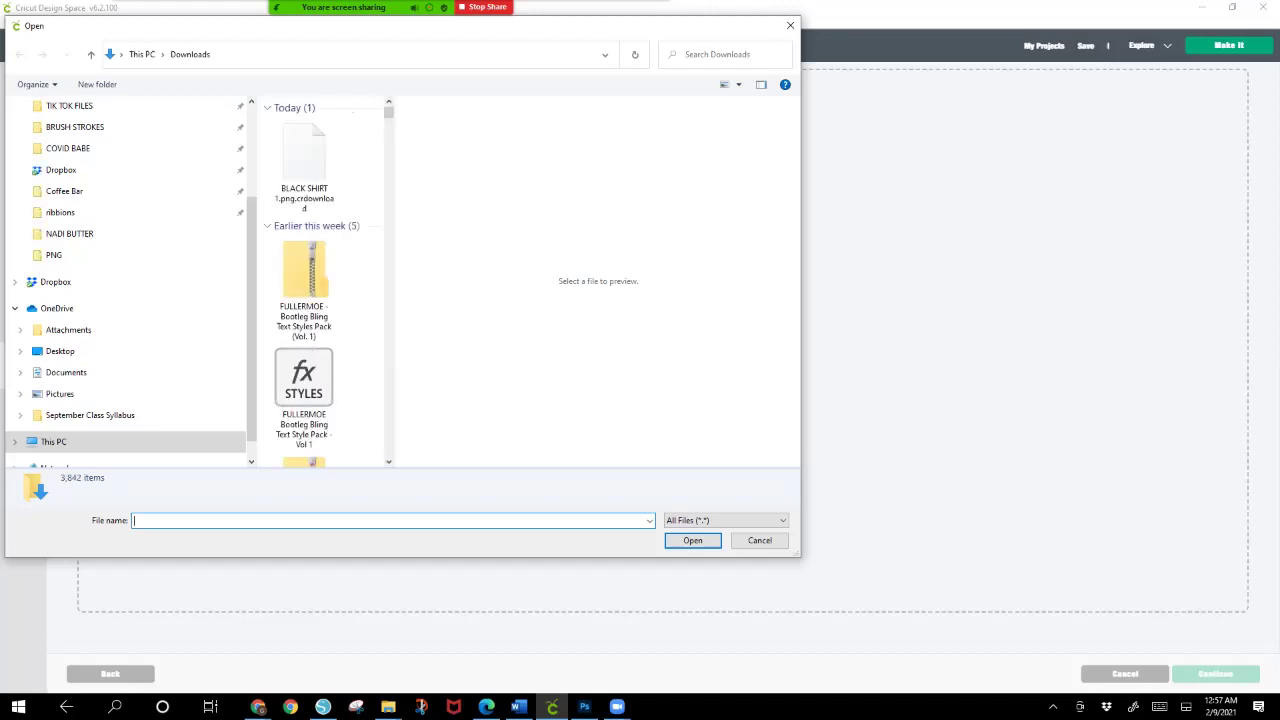
click(304, 166)
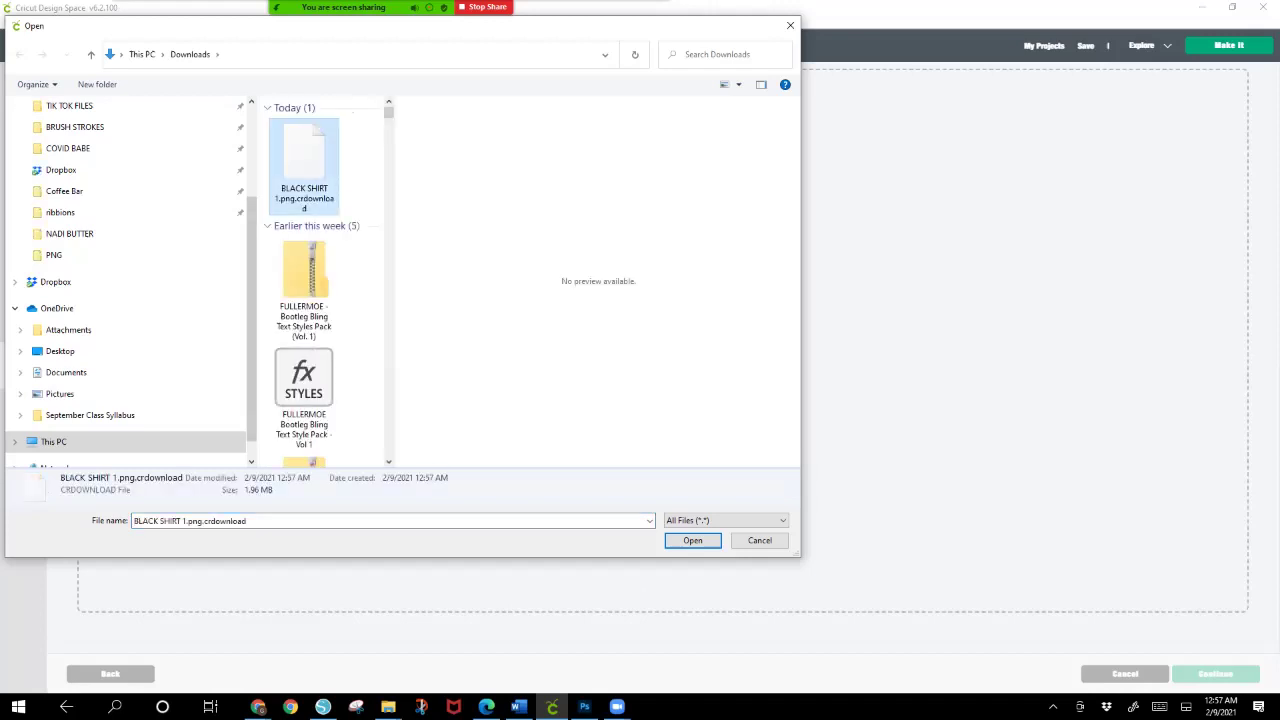
click(692, 540)
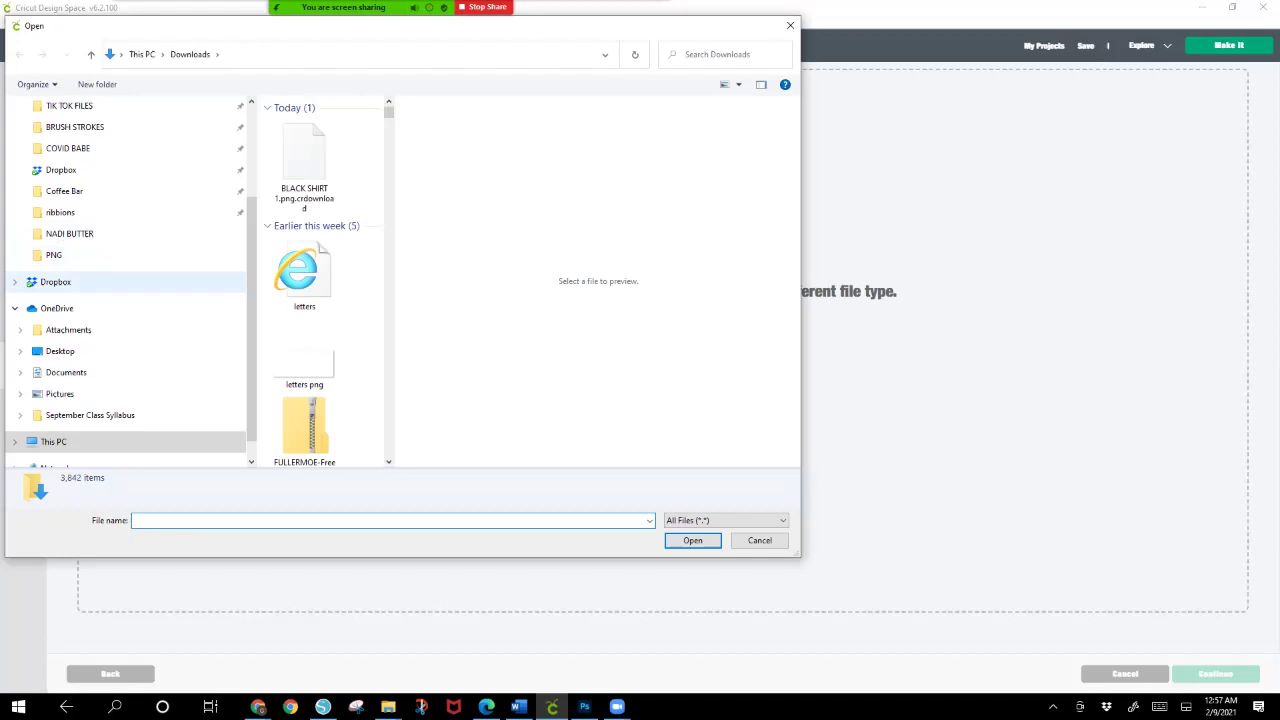
Step: Try to open the "BLACK SHIRT 1" image from the recent files in Quick access
drag(238, 282, 213, 184)
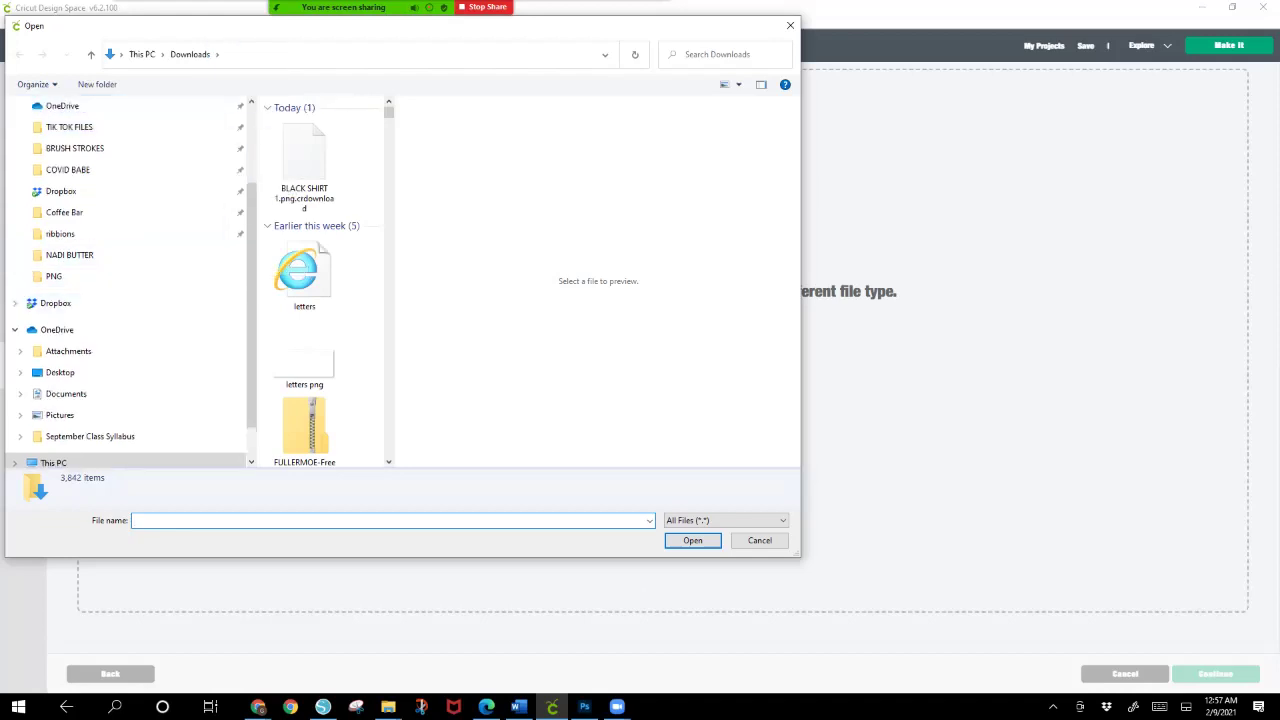
scroll(125, 280, up, 2)
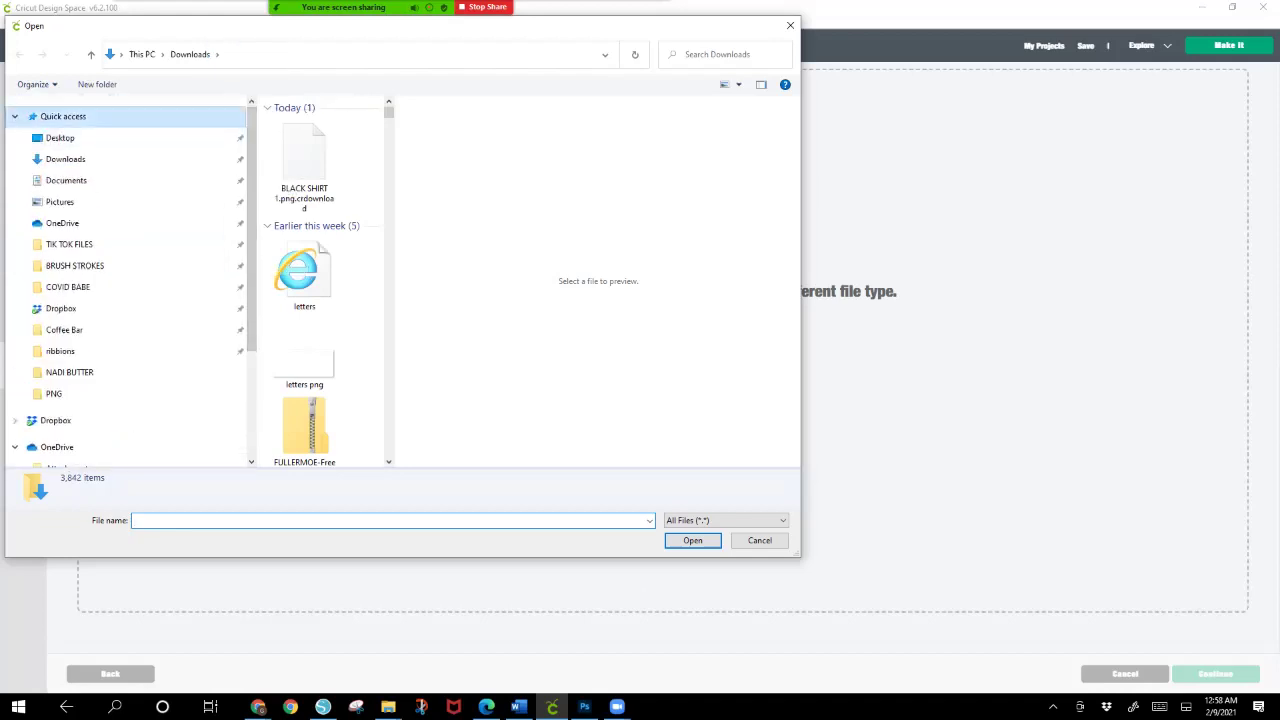
click(63, 116)
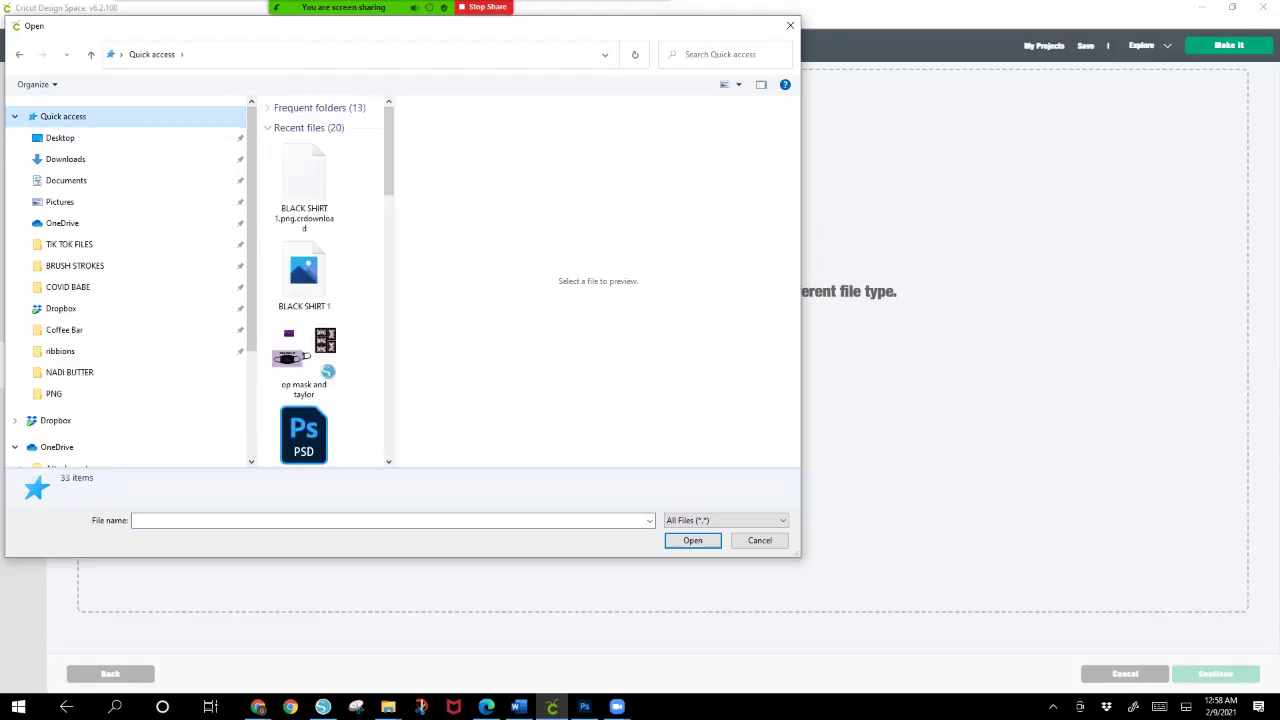
click(304, 275)
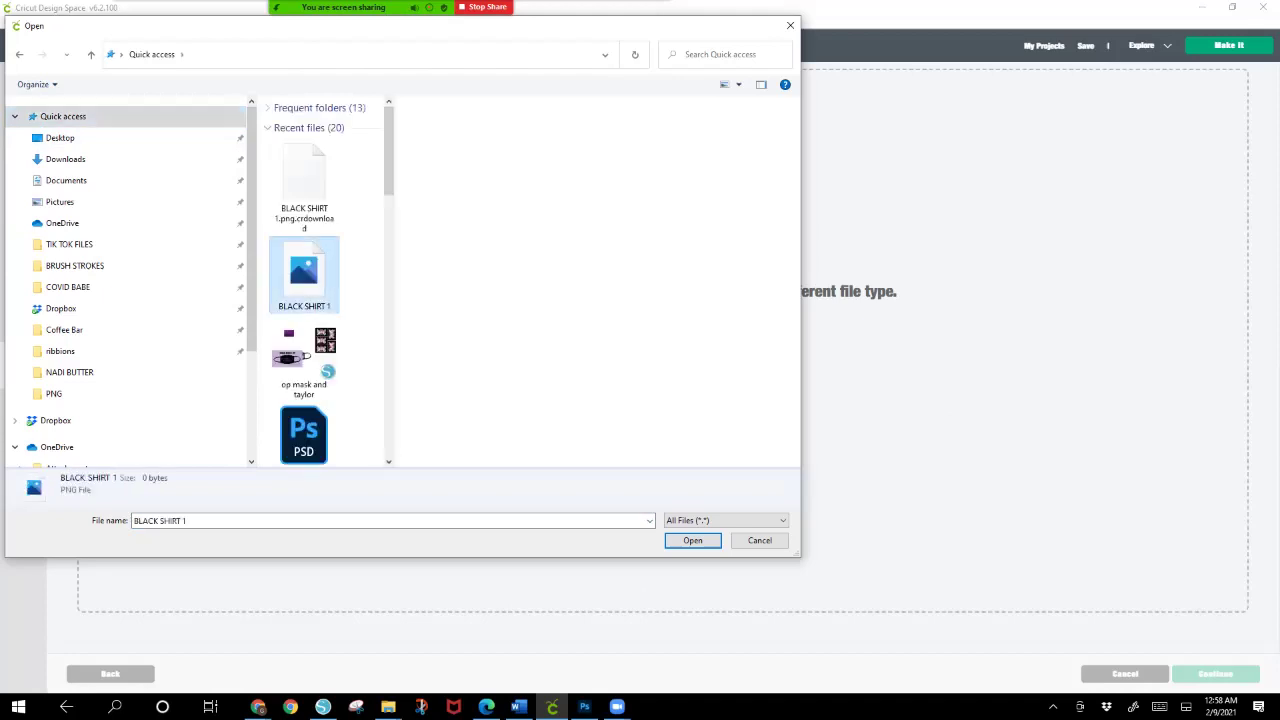
key(Tab)
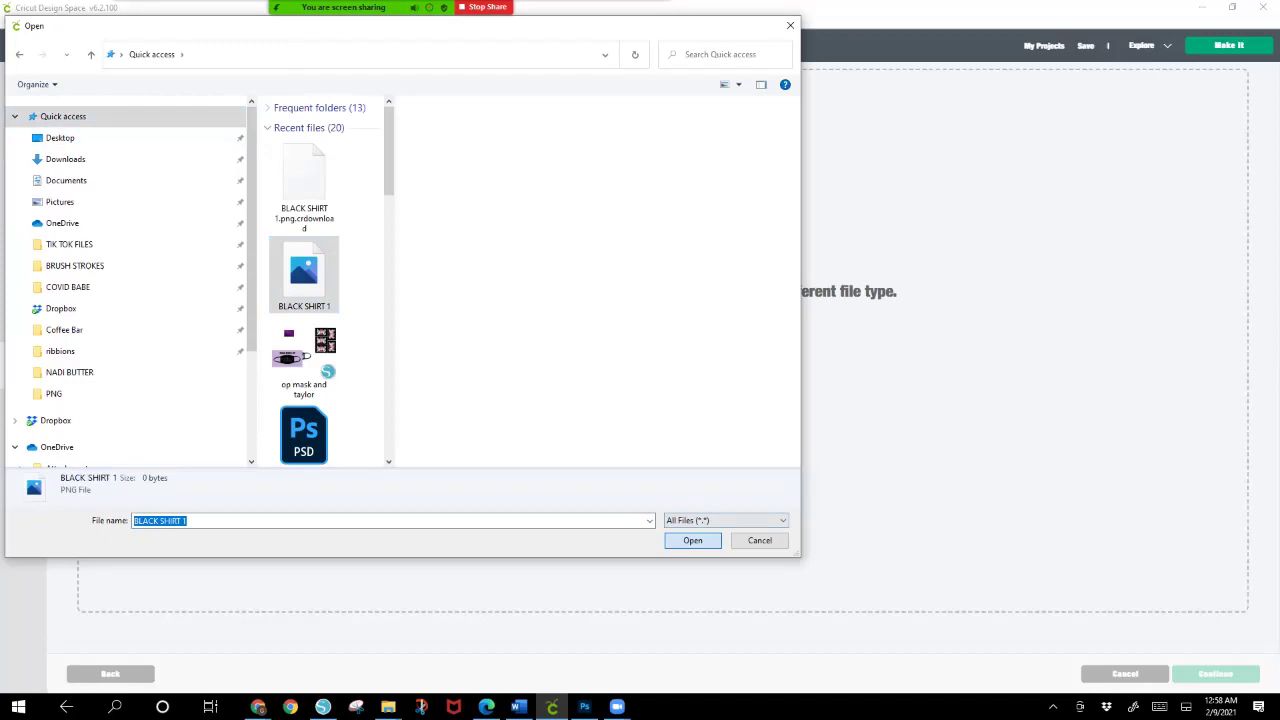
key(Return)
key(Return)
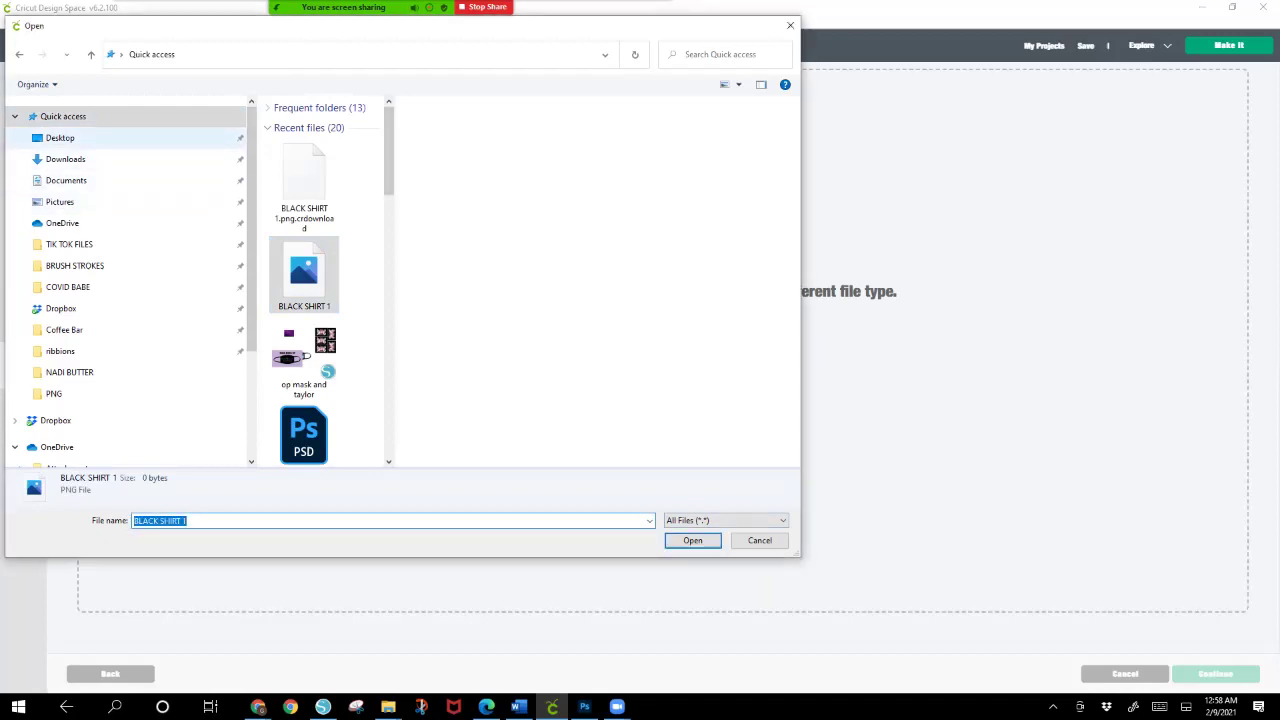
Step: Try to open "BLACK SHIRT 1" from the Desktop folder, and close the file browser
click(60, 138)
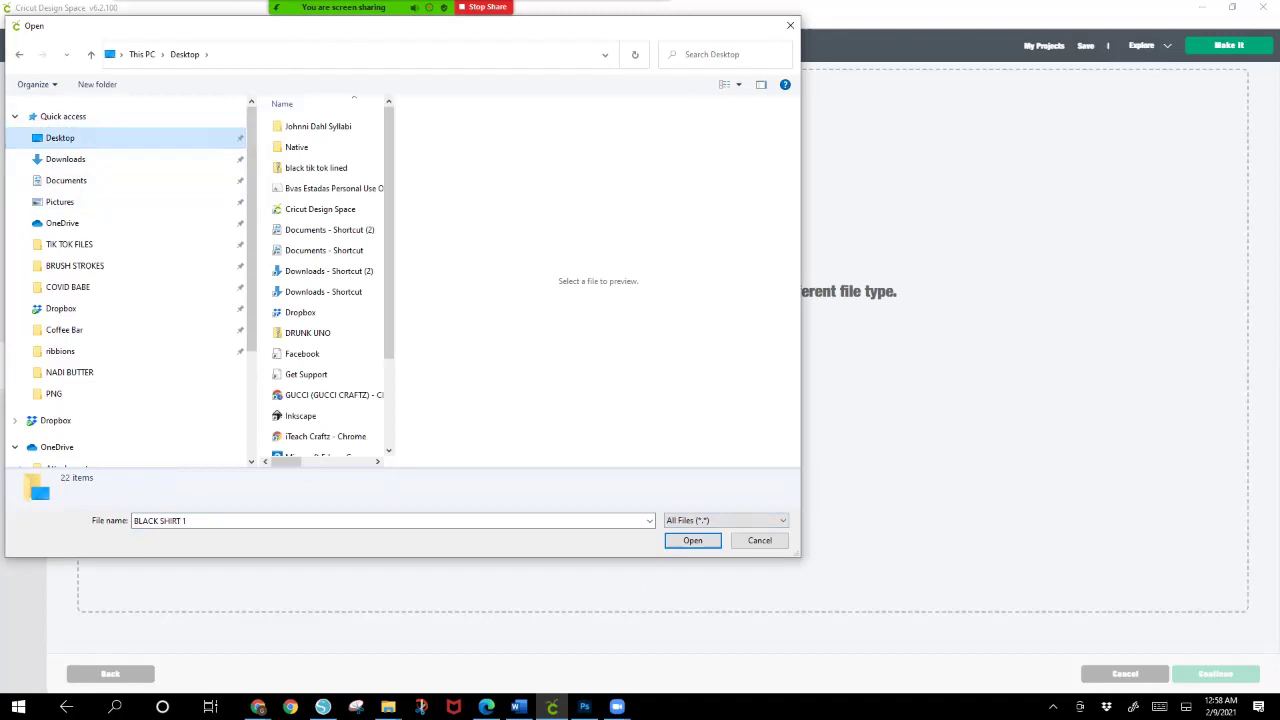
scroll(330, 280, down, 1)
scroll(330, 280, up, 1)
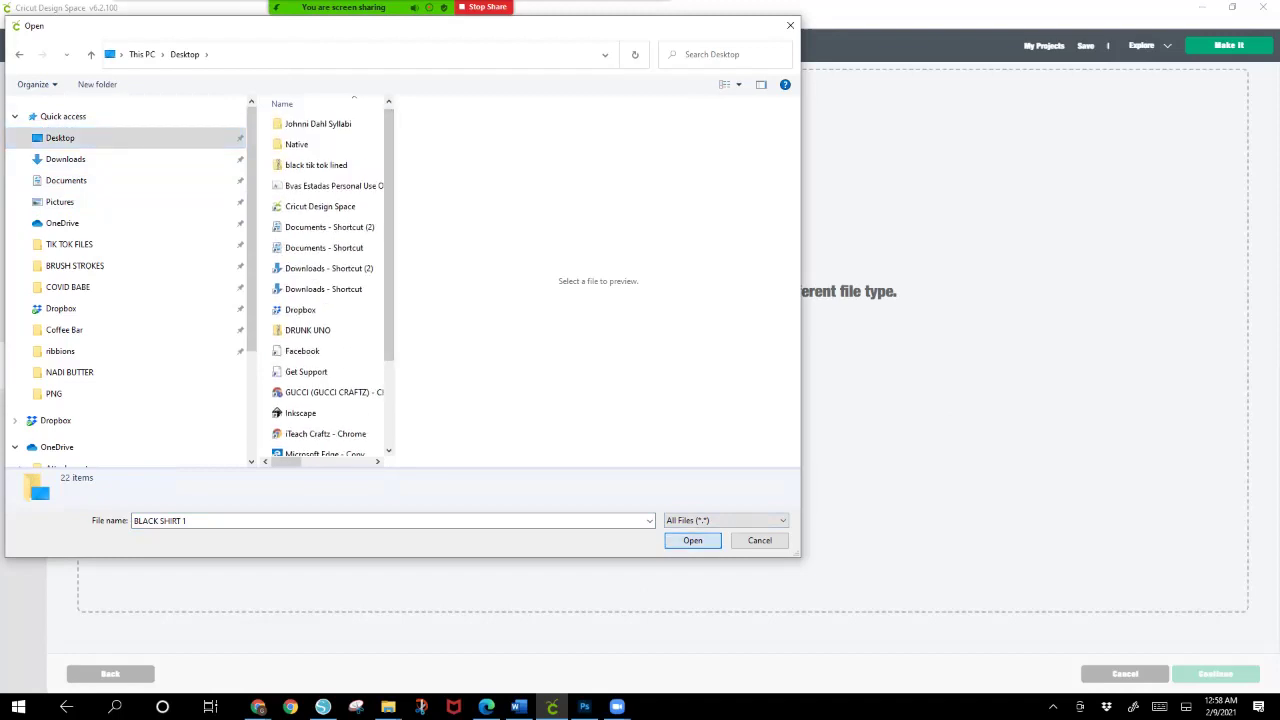
key(Return)
key(Return)
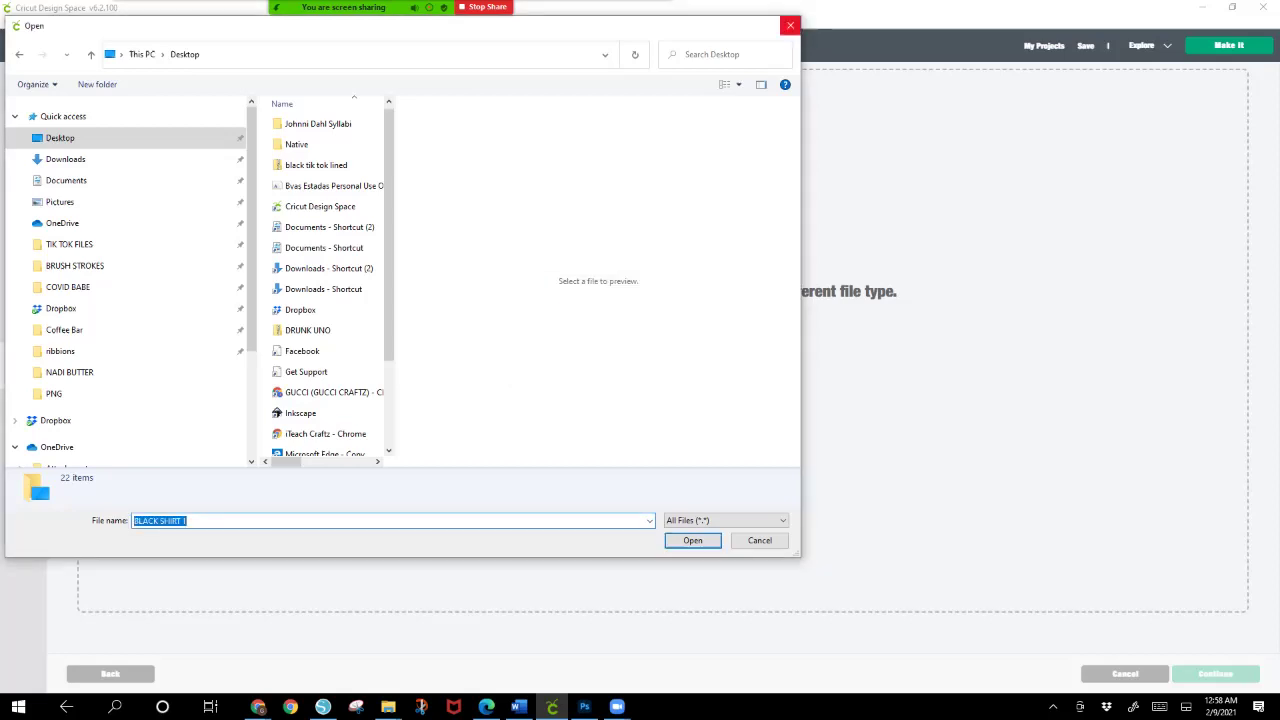
click(790, 25)
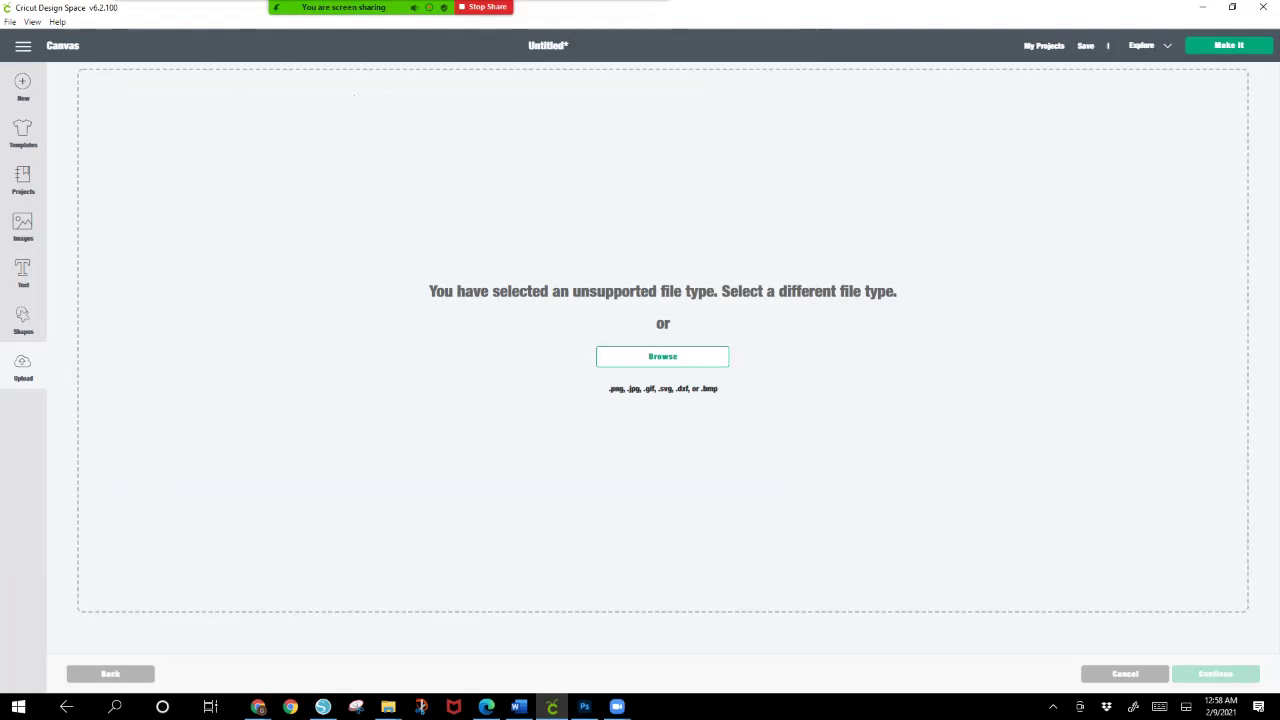
Step: Insert the recently uploaded black T-shirts image and enlarge it beside the design to about 11.7" wide by 6.0" high
click(110, 673)
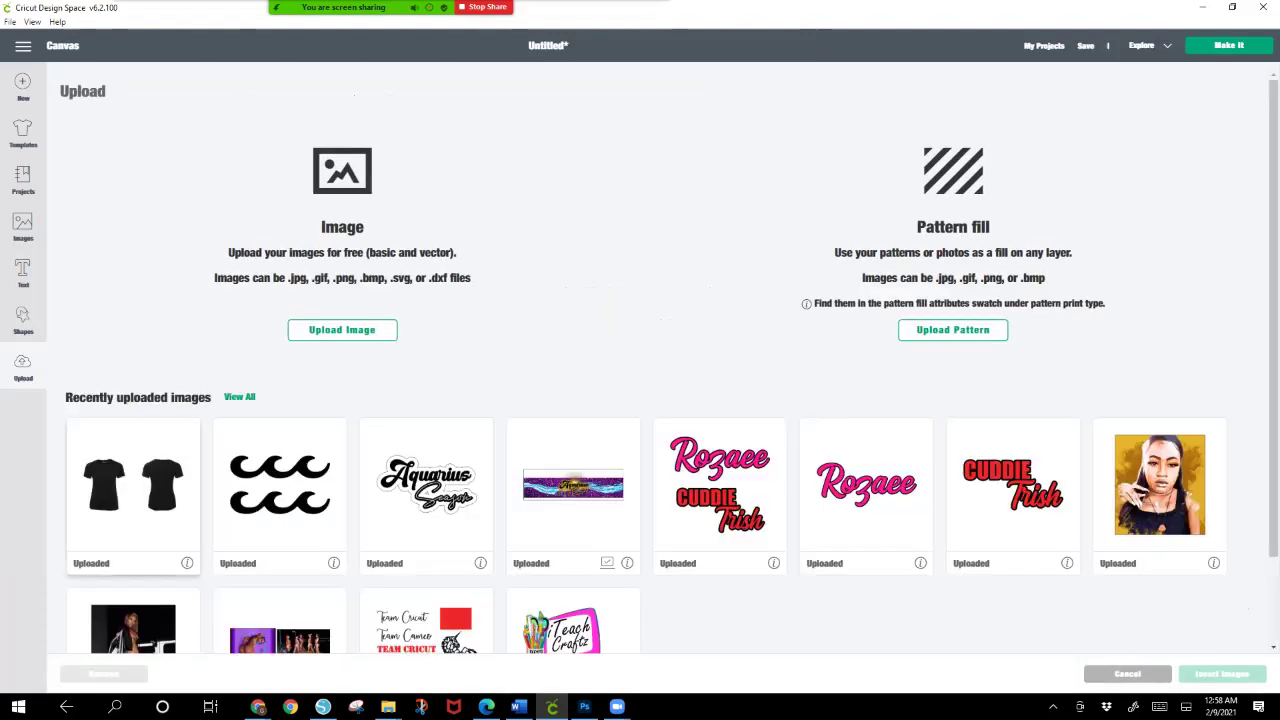
click(133, 496)
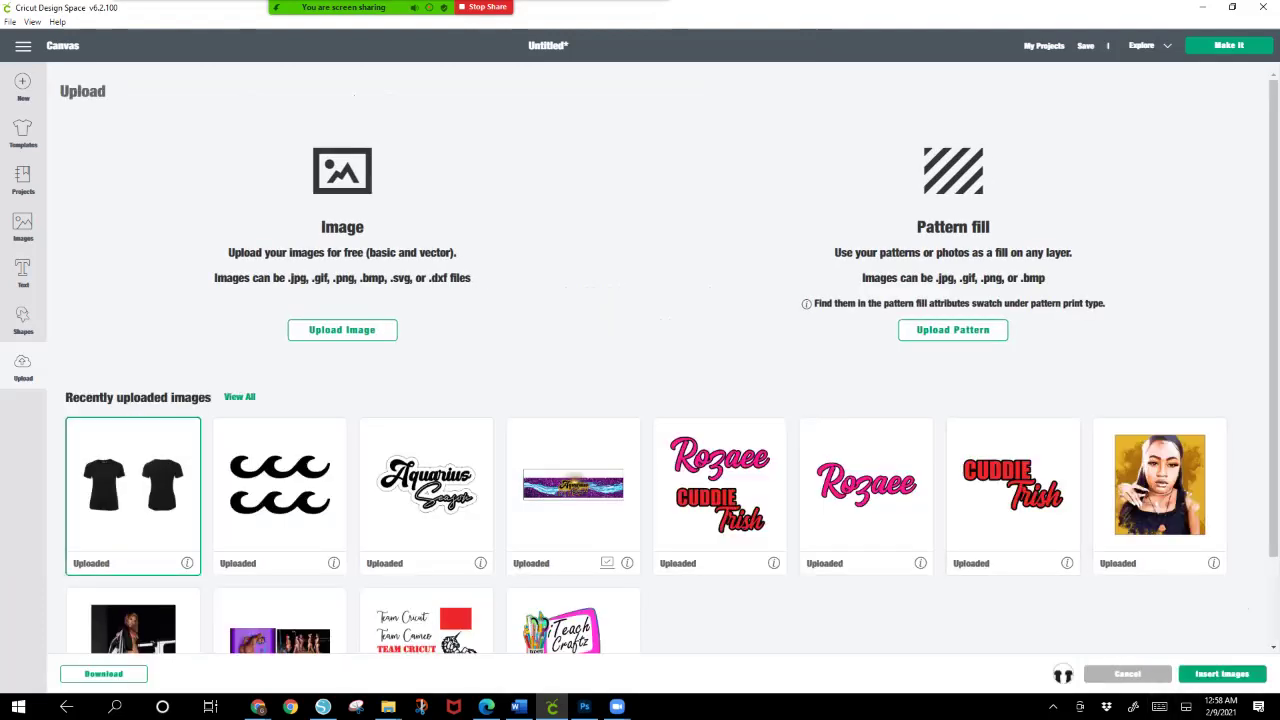
click(1221, 673)
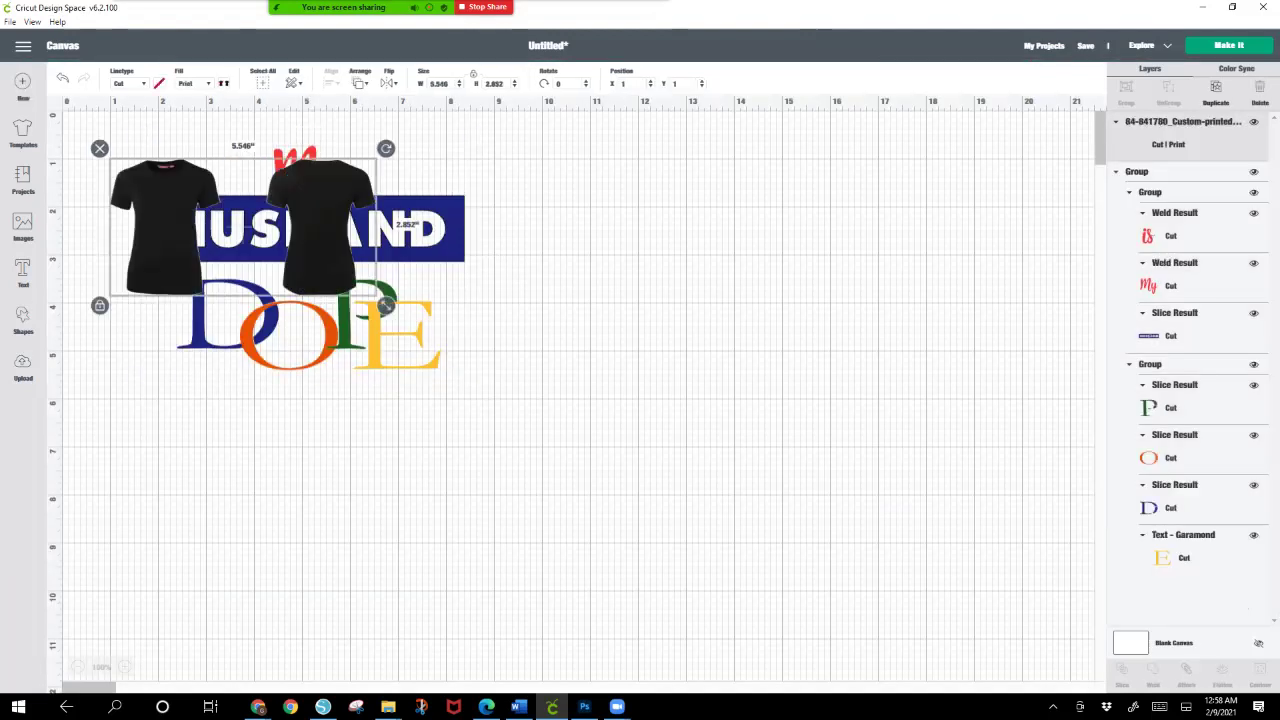
drag(243, 229, 693, 250)
drag(836, 326, 748, 302)
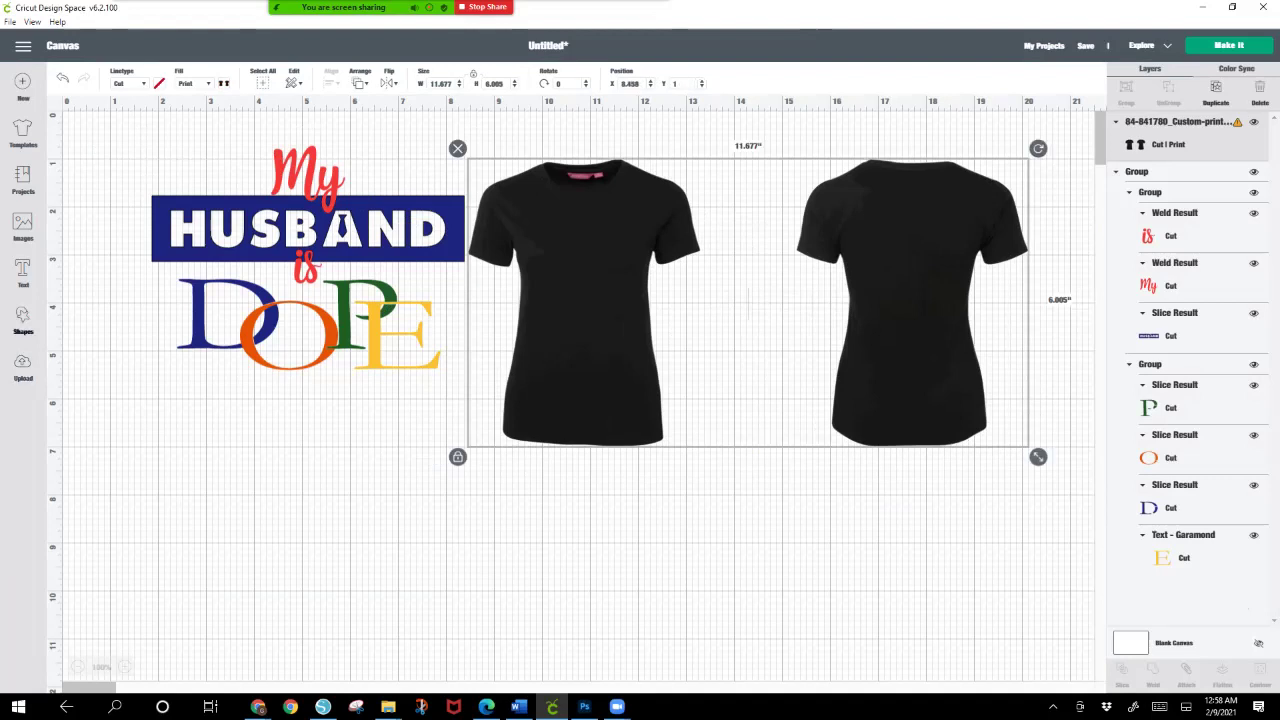
Step: Add a square and stretch it to about 6.0" wide by 8.5" high, covering the back-view shirt
click(22, 318)
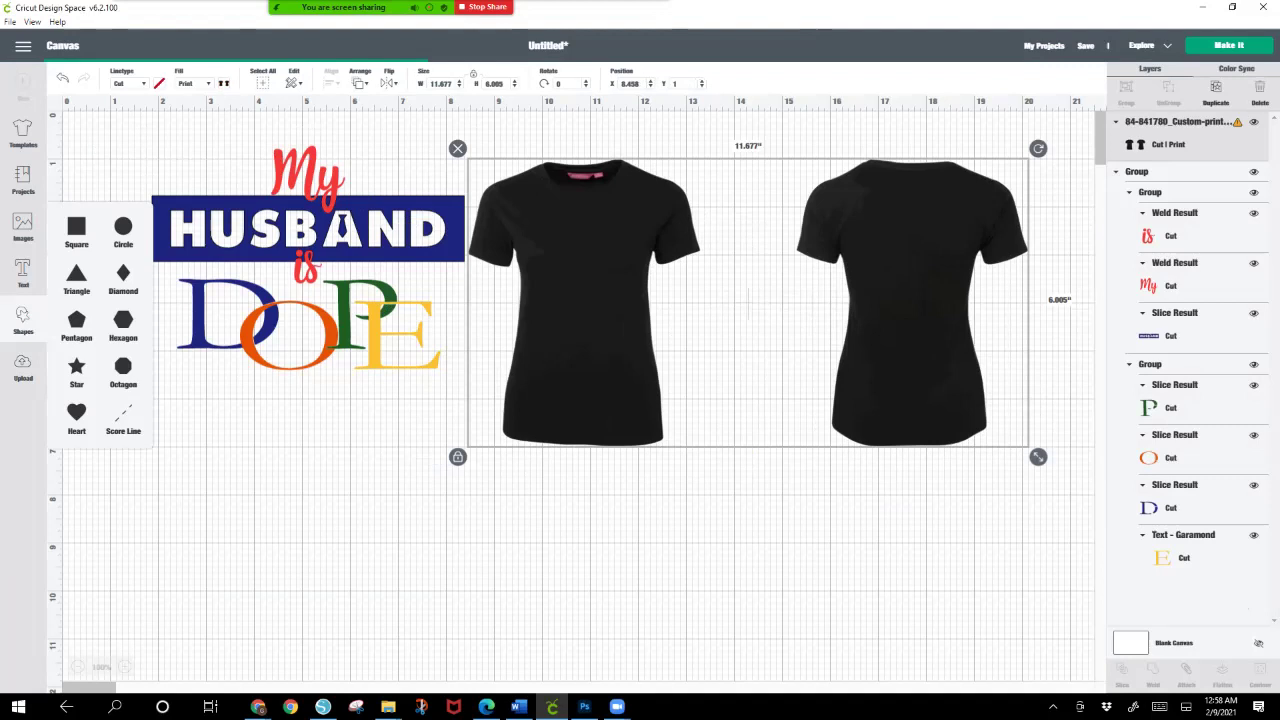
click(76, 228)
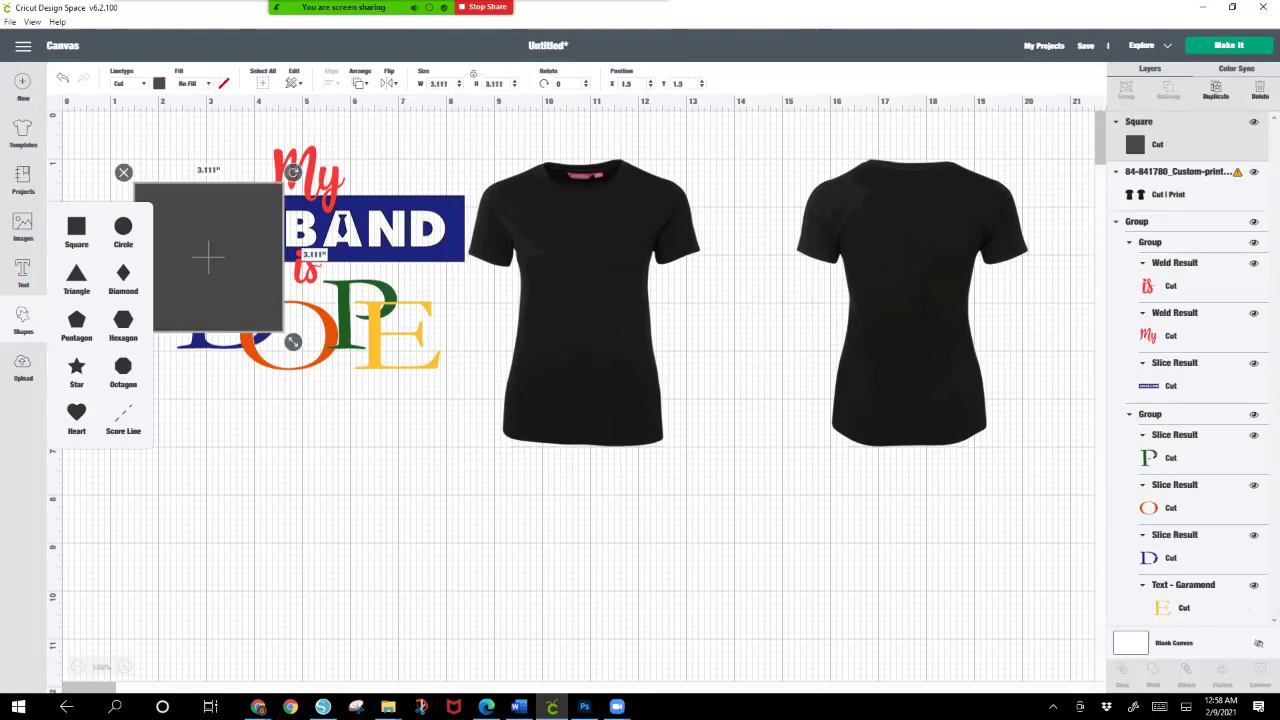
drag(208, 258, 850, 195)
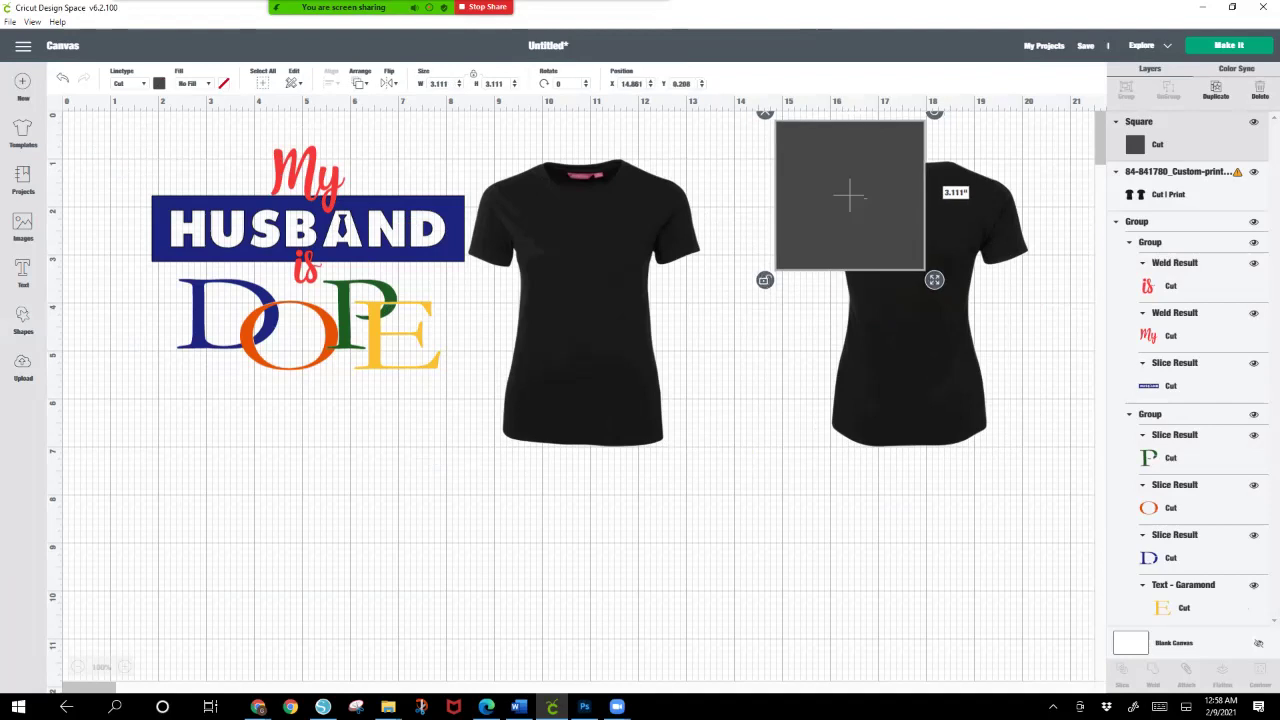
drag(934, 280, 1072, 538)
drag(918, 323, 898, 321)
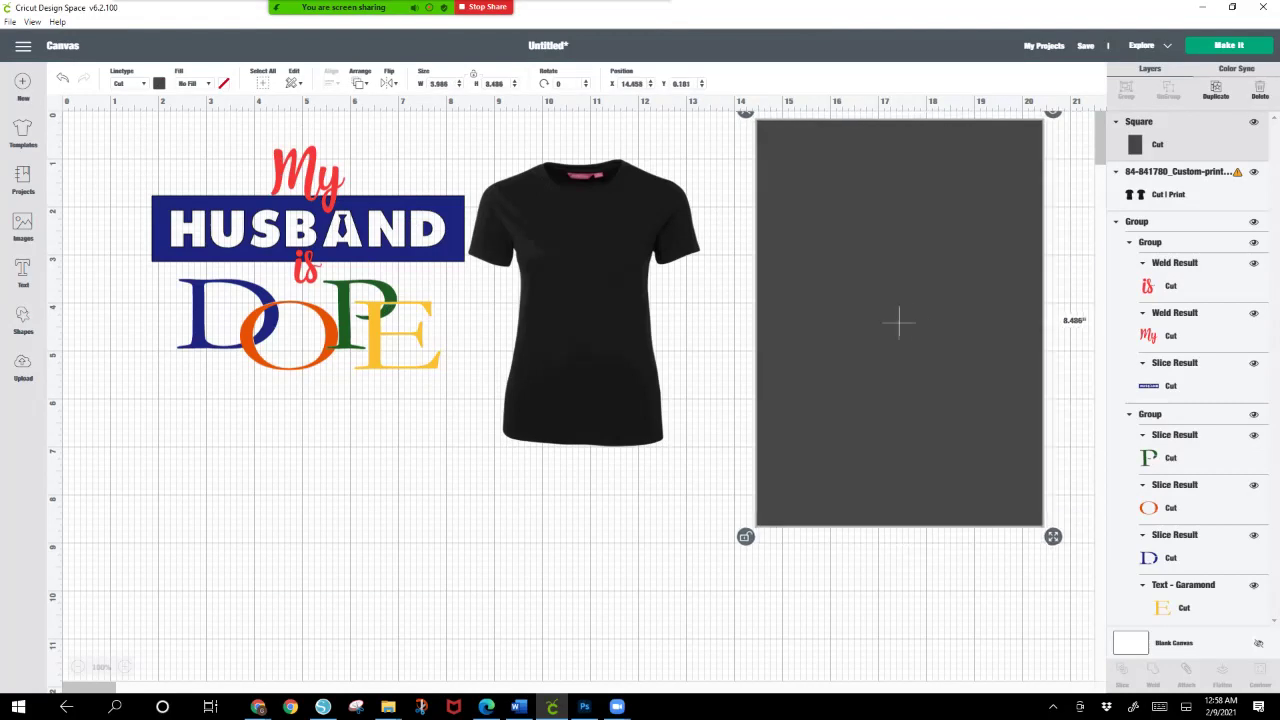
Step: Move the design away from the shirts and slice the T-shirts image with the gray rectangle
key(ctrl+a)
key(Escape)
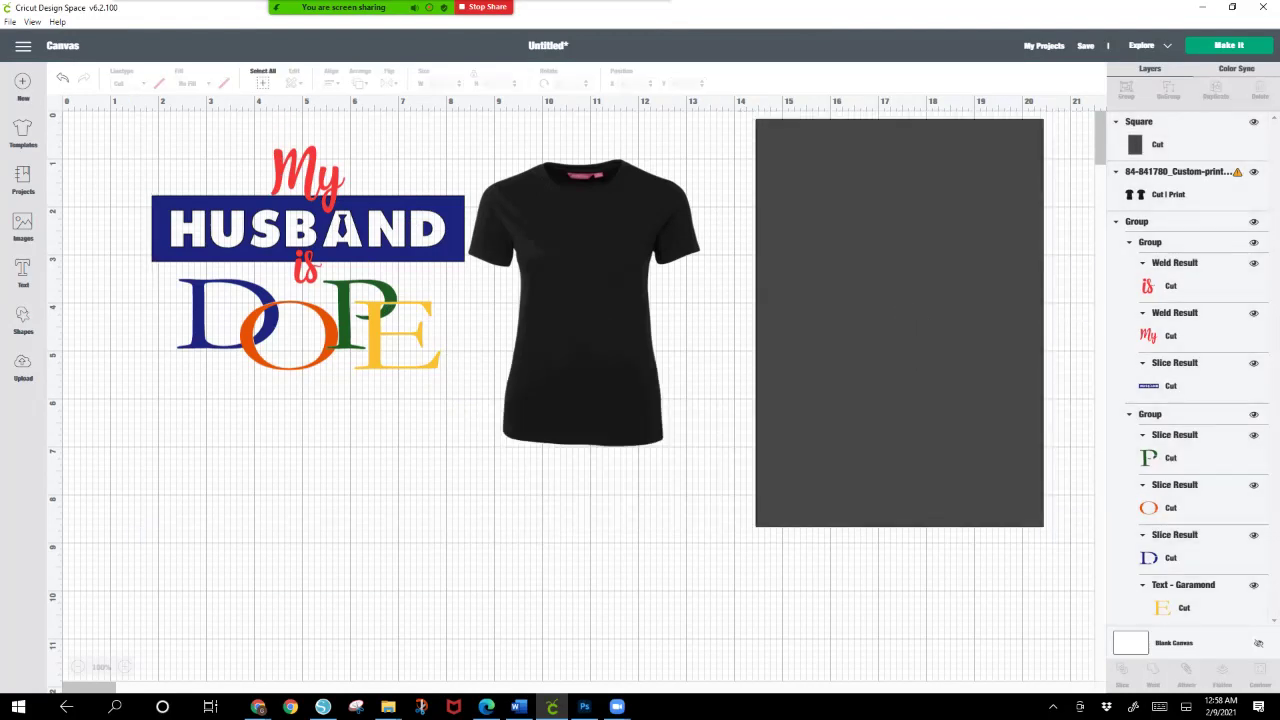
drag(340, 222, 250, 220)
drag(434, 117, 945, 412)
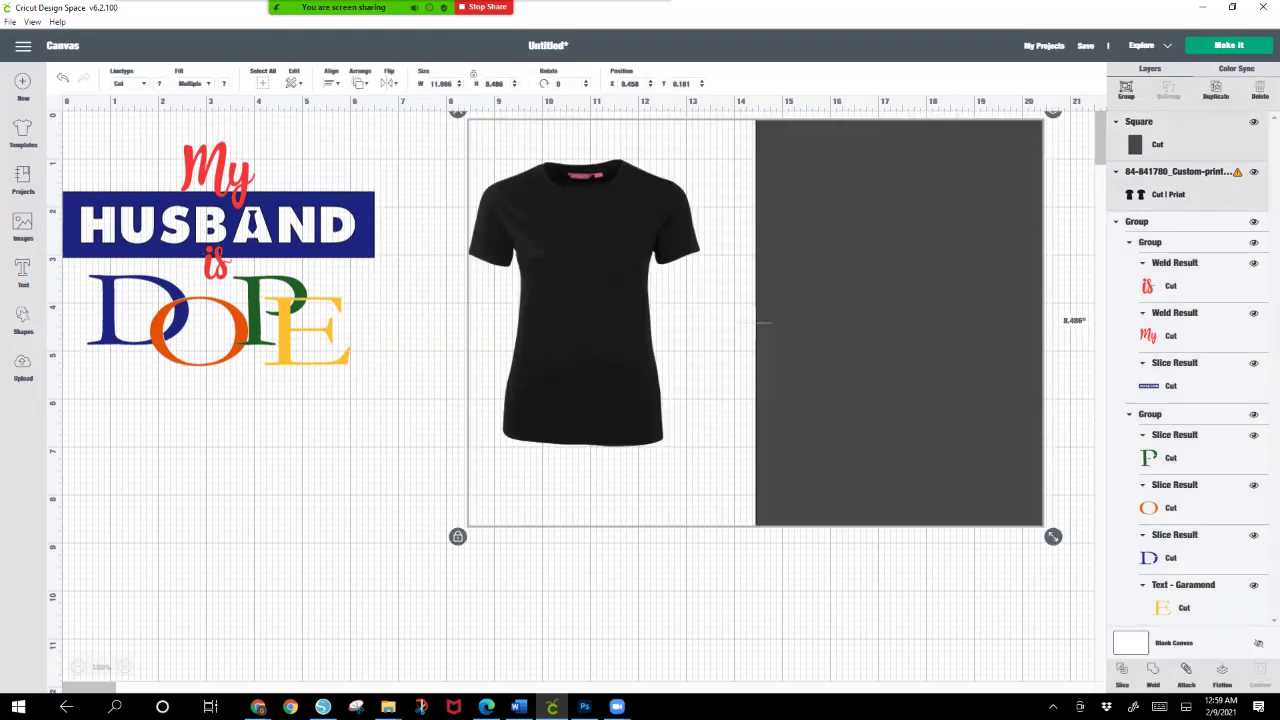
key(Escape)
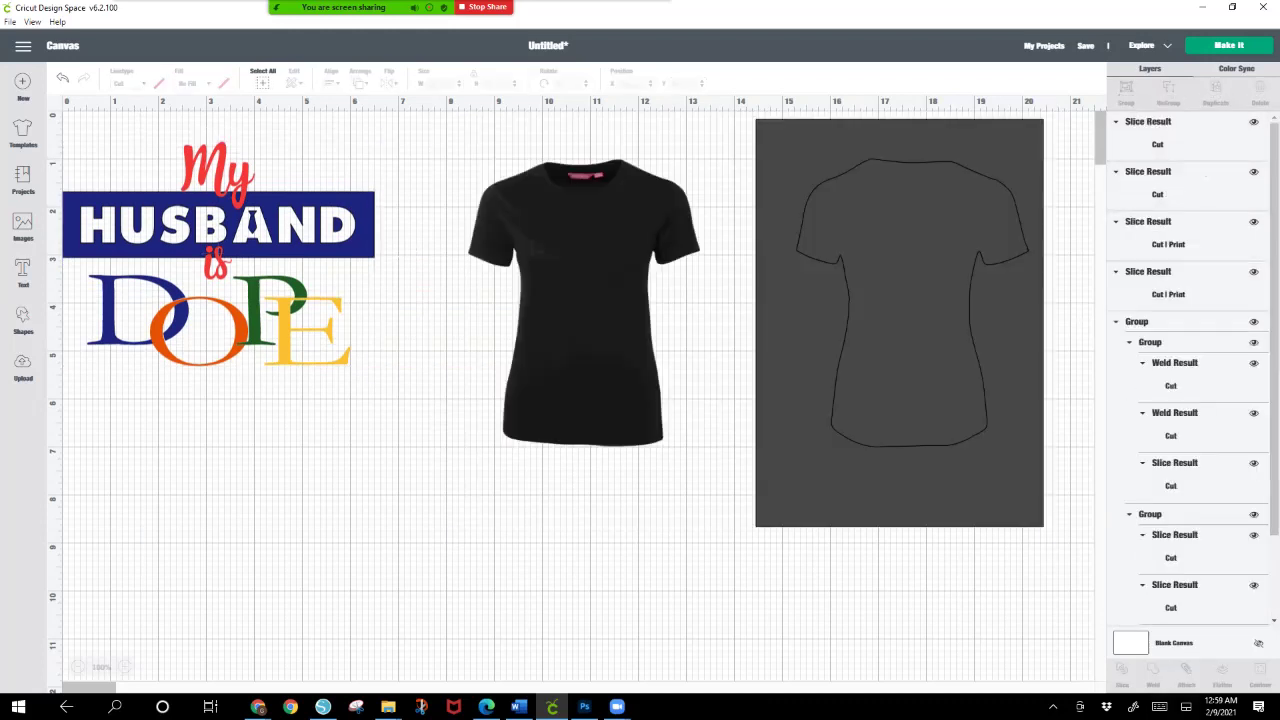
Step: Pull the front-view shirt away and delete the rectangle and back-view shirt pieces left from the slice
drag(583, 300, 507, 400)
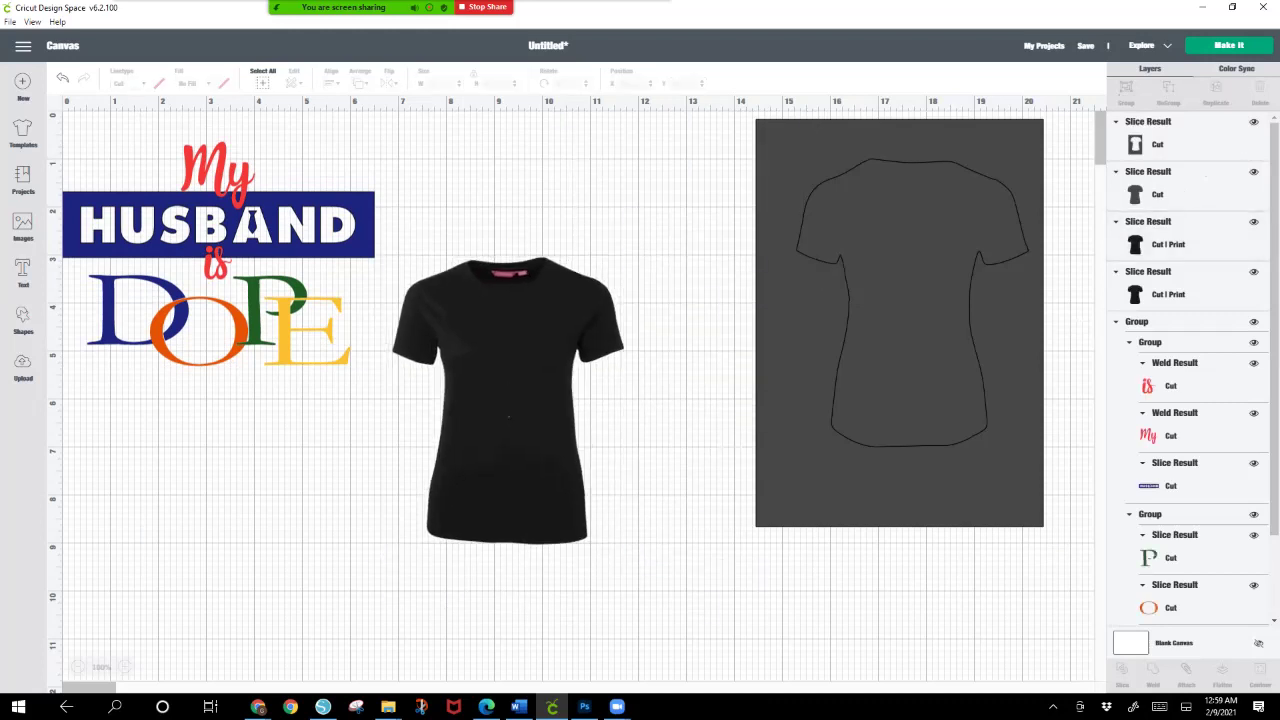
click(898, 322)
key(Delete)
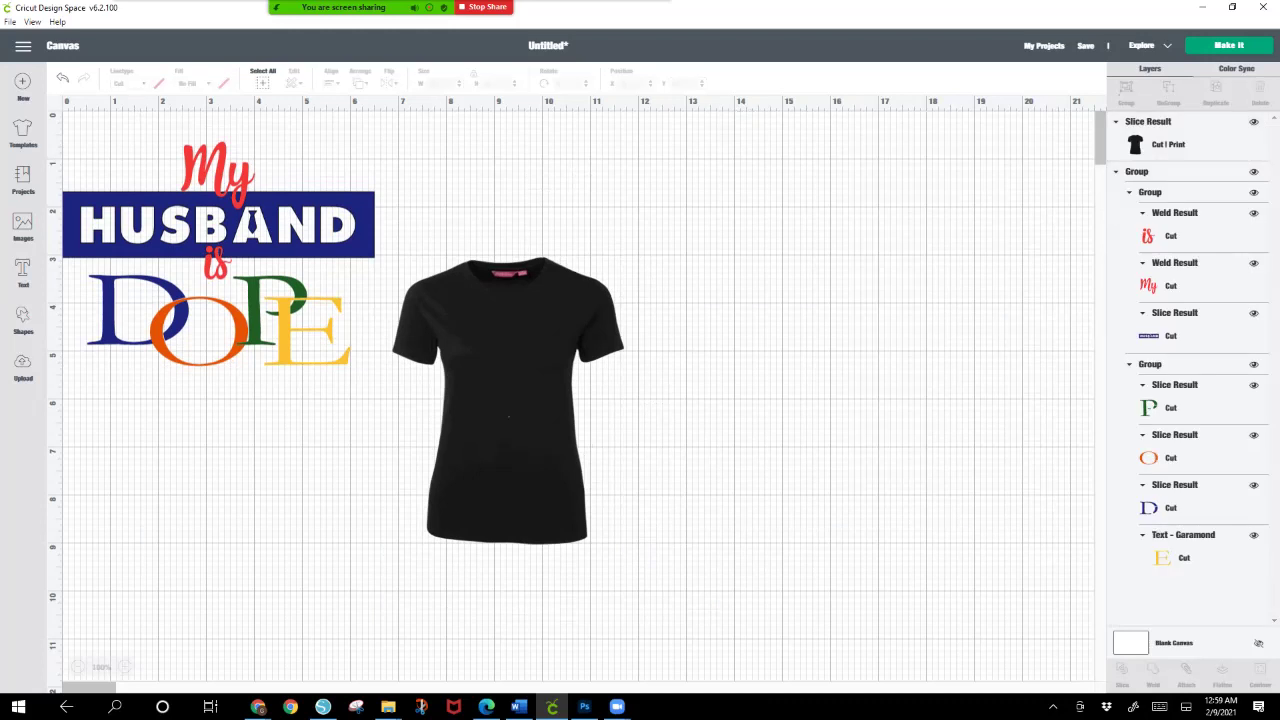
Step: Move the front-view shirt beside the design and enlarge it to about 6.9" wide by 8.5" high
click(509, 416)
drag(509, 416, 651, 263)
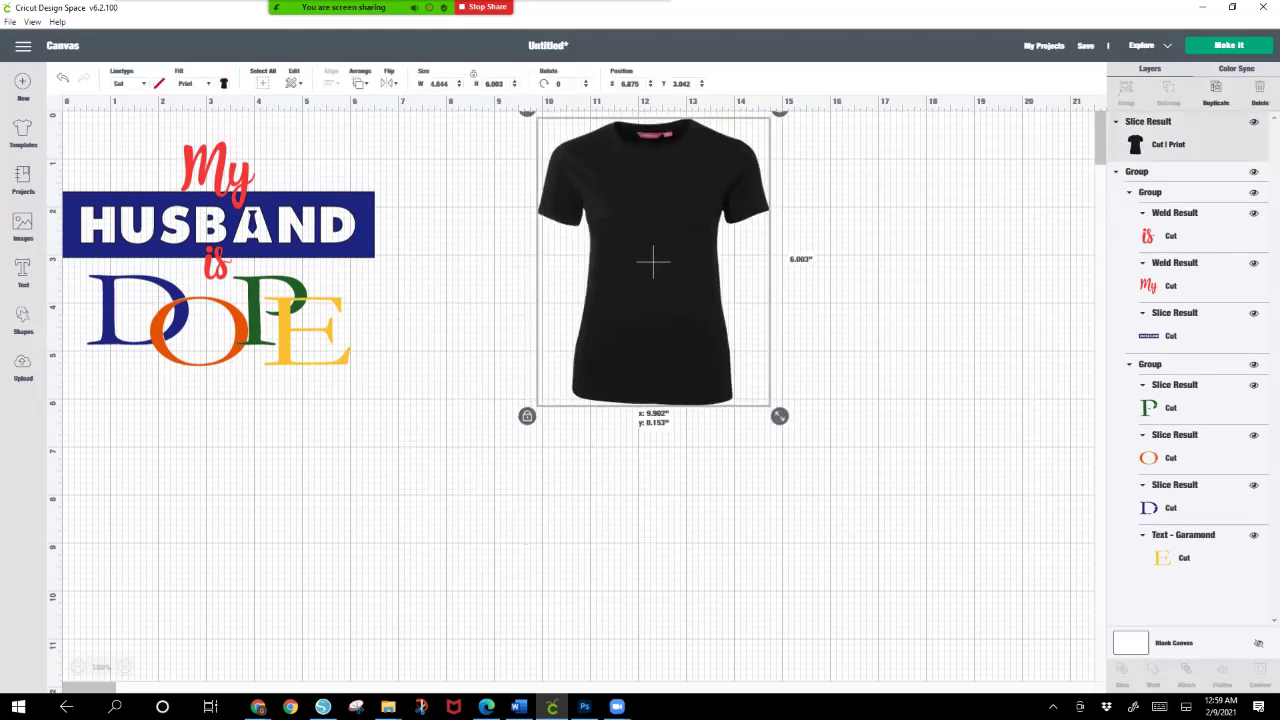
drag(779, 417, 876, 534)
drag(701, 323, 668, 345)
Step: Move the grouped "My HUSBAND is DOPE" design next to the shirt and send it to the front
click(218, 378)
drag(218, 378, 348, 433)
right_click(348, 433)
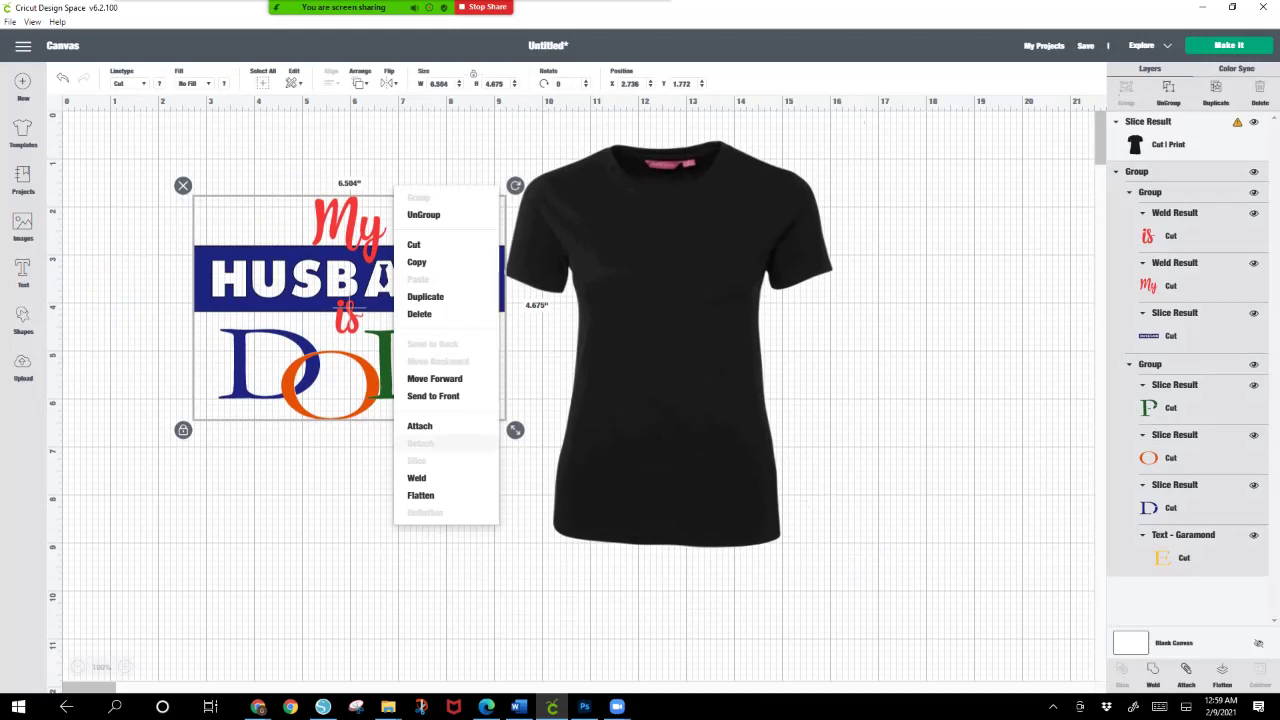
click(433, 396)
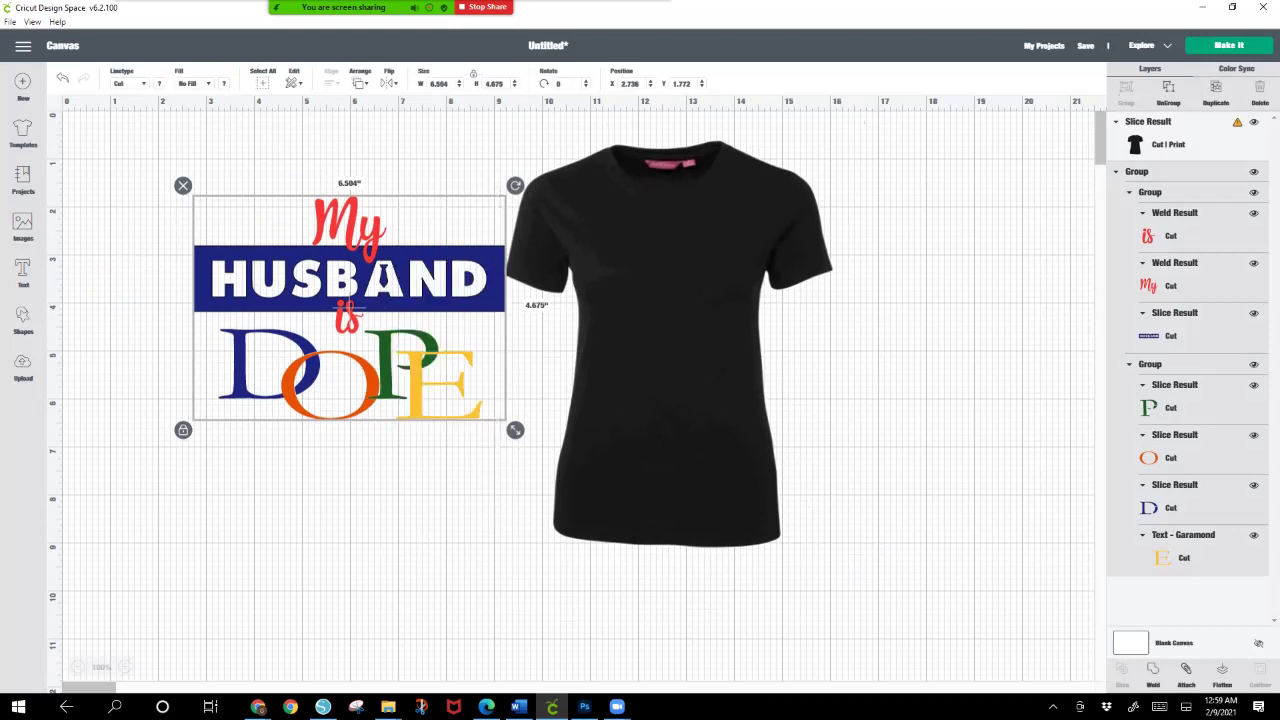
Step: Scale the design down to about 3.4" wide by 2.5" high and center it on the shirt's chest
drag(515, 430, 437, 374)
drag(314, 278, 668, 300)
drag(791, 396, 720, 345)
drag(629, 276, 668, 289)
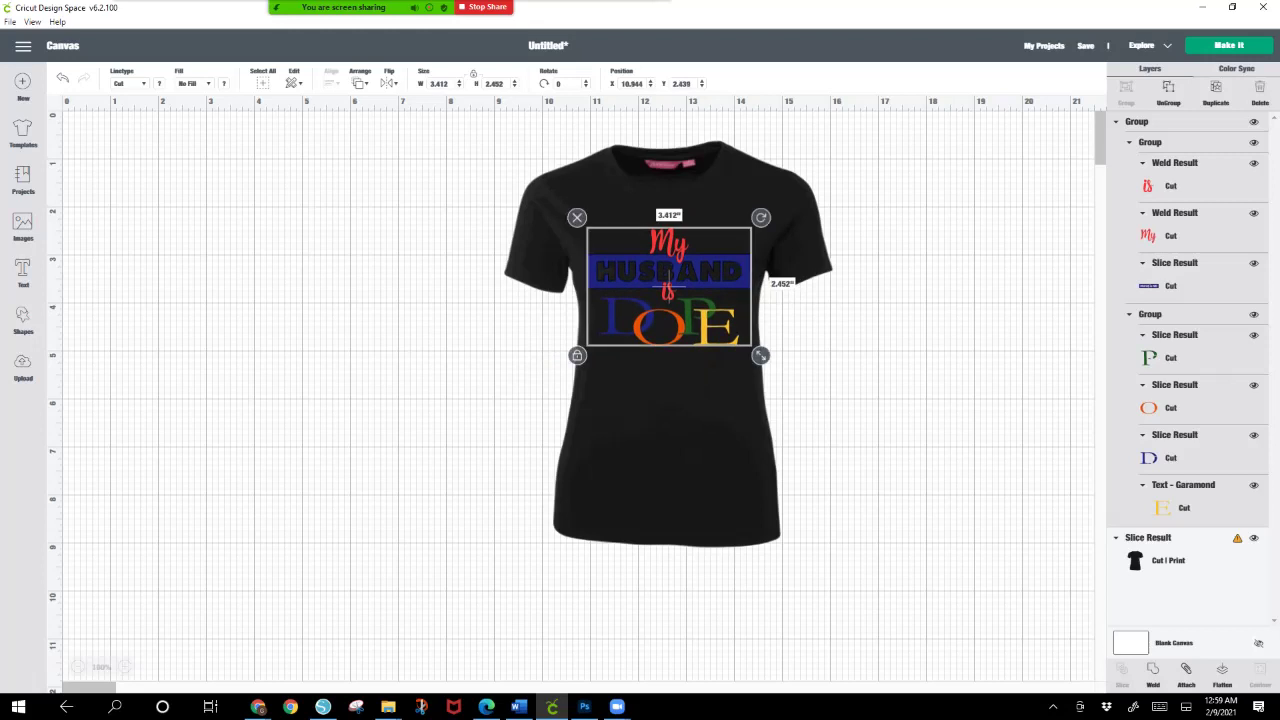
Step: Unlock the design's proportions and stretch it slightly taller on the shirt
drag(761, 355, 763, 357)
key(Escape)
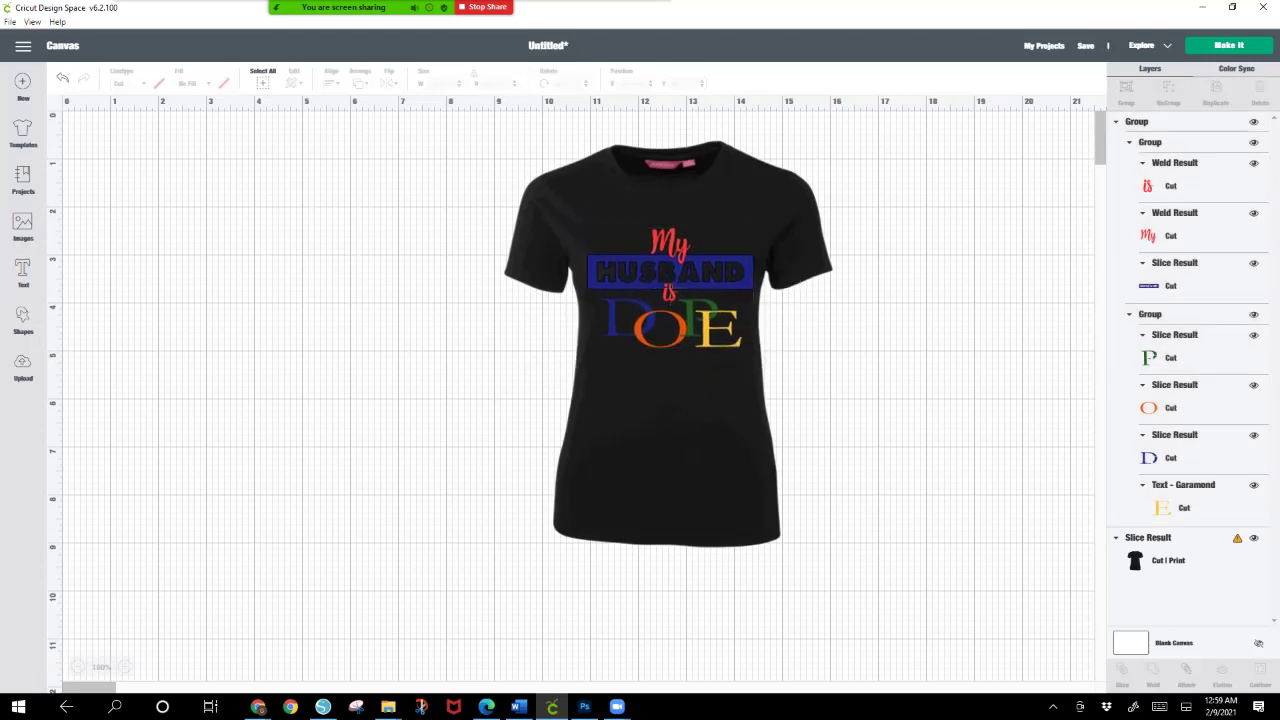
click(669, 289)
click(577, 357)
drag(763, 357, 762, 374)
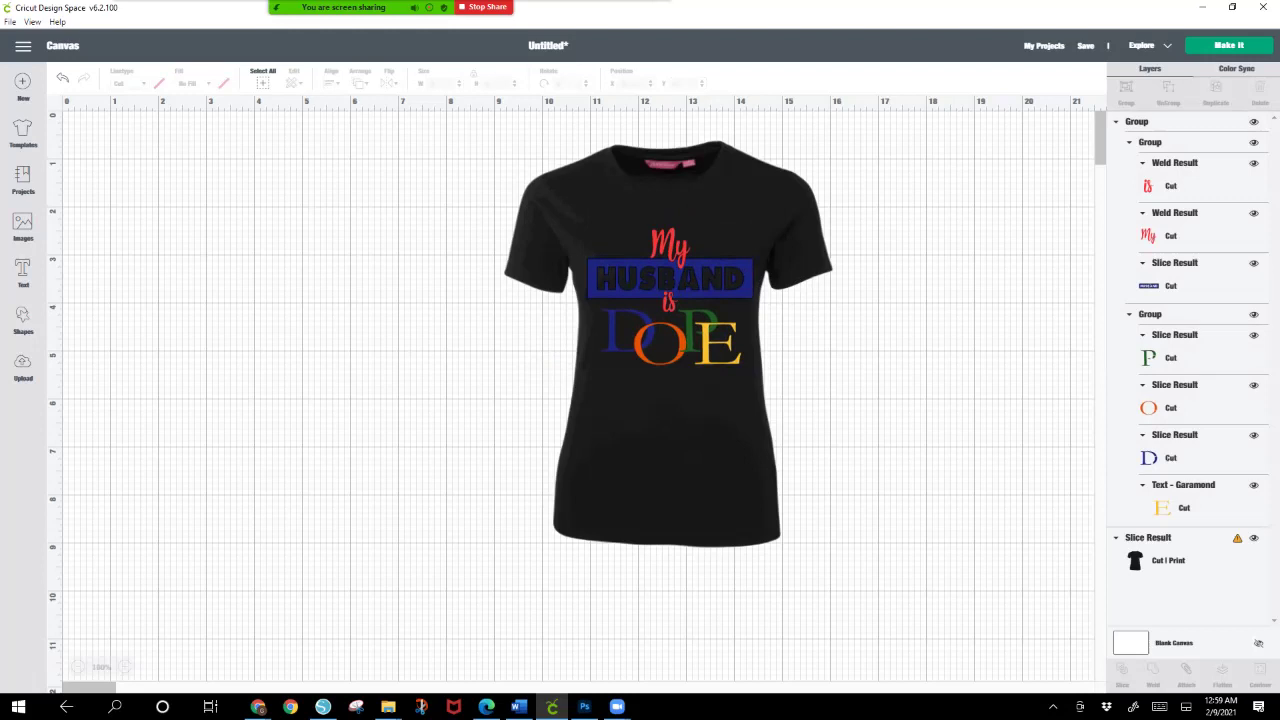
Step: Flatten the shirt and design into a single printable image and reposition it on the canvas
drag(486, 155, 768, 452)
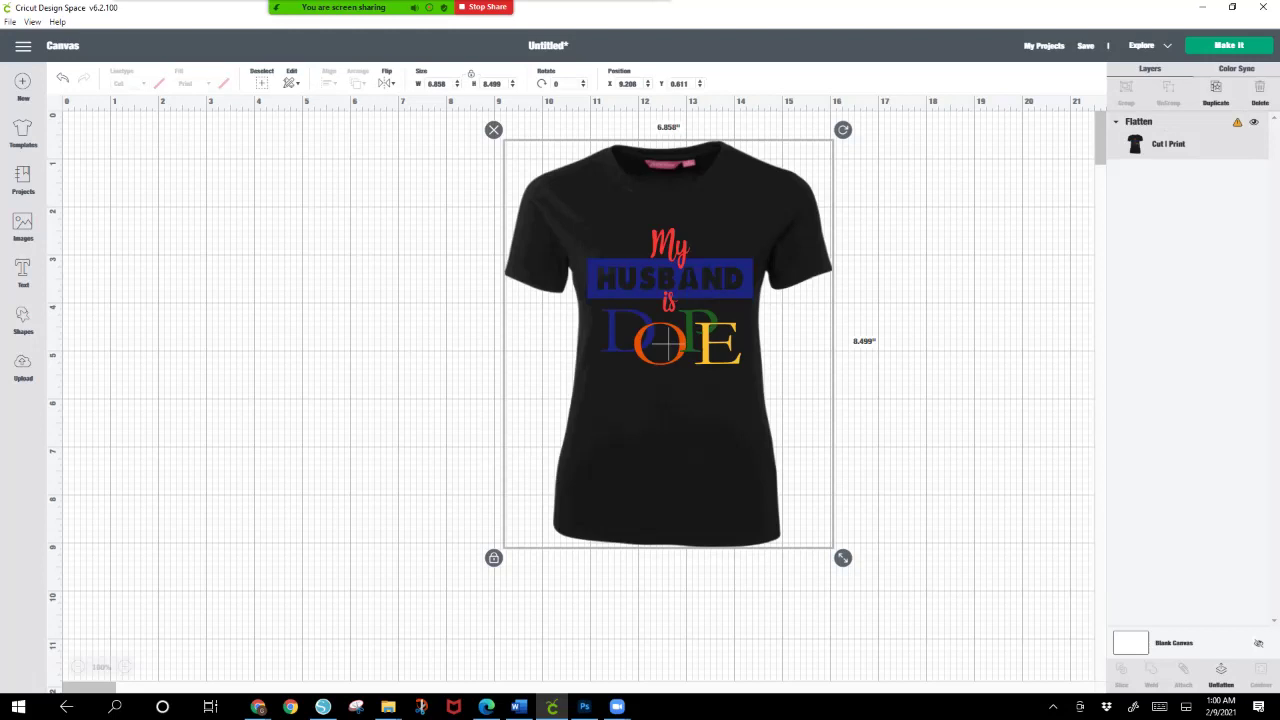
drag(665, 343, 462, 370)
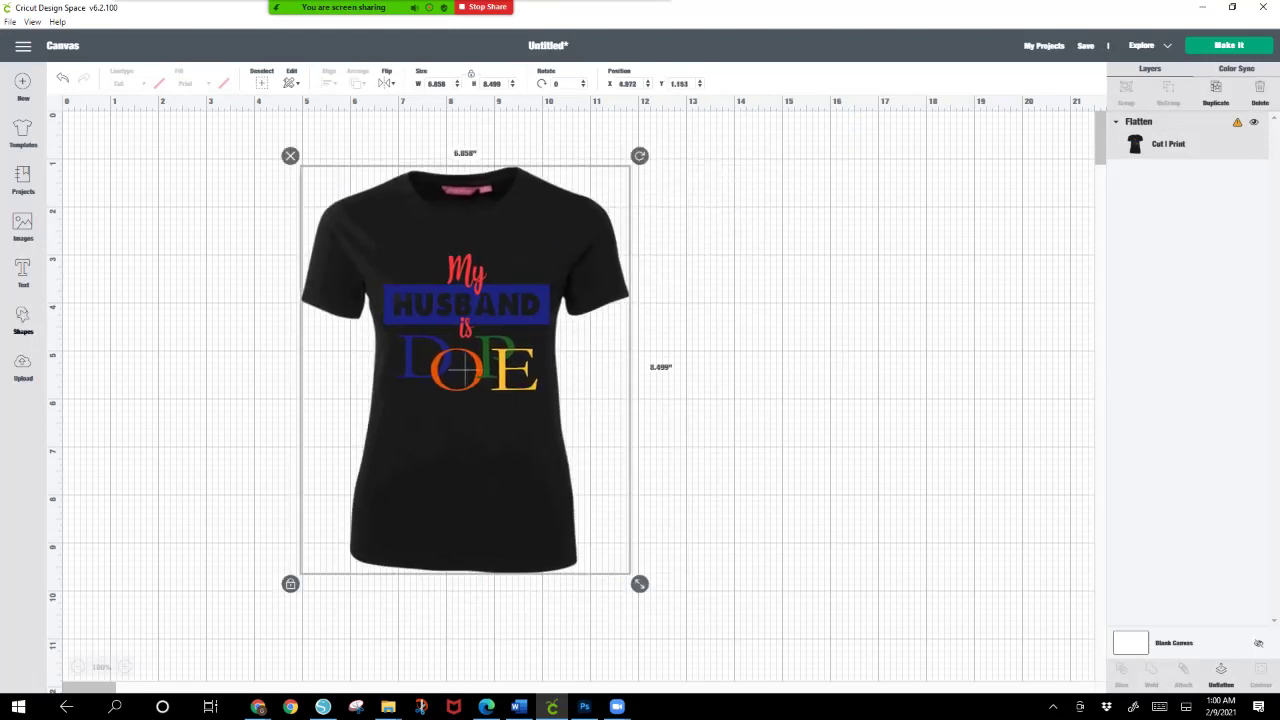
Step: Add a square, enlarge it to about 9.3" by 9.3" and place it over the flattened shirt
click(22, 318)
click(76, 228)
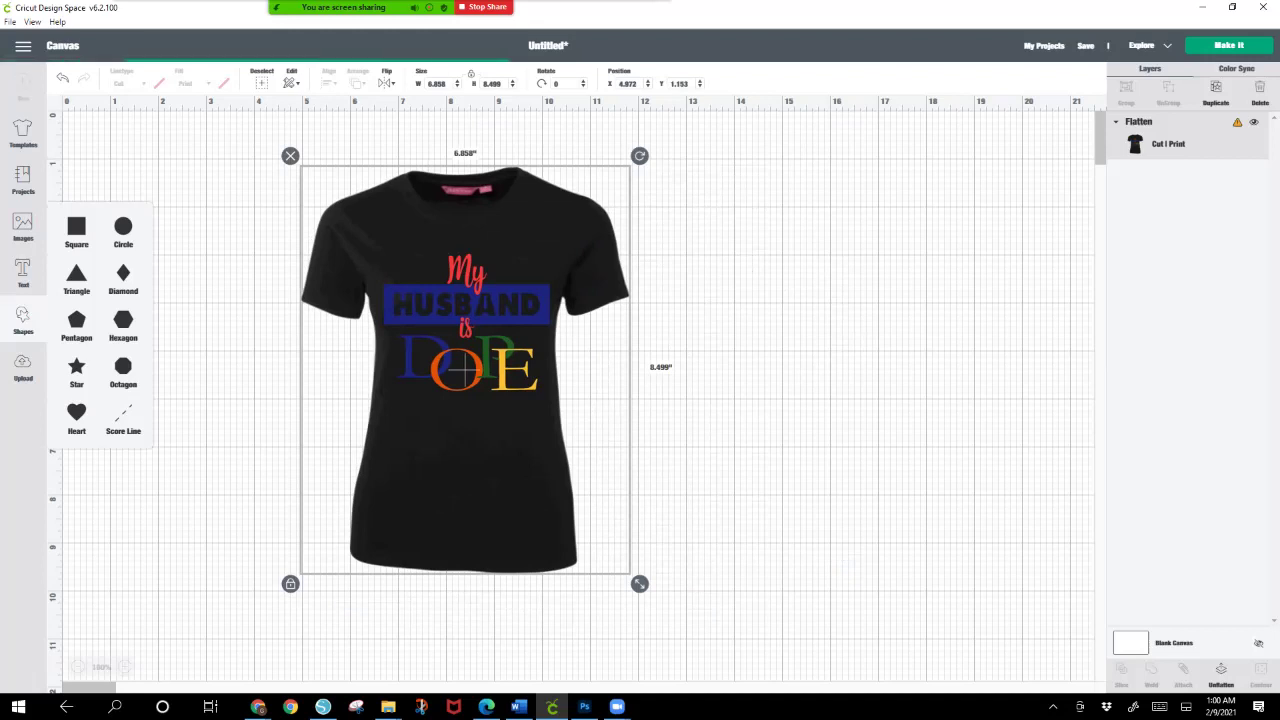
drag(317, 366, 616, 664)
drag(381, 430, 451, 383)
Step: Send the square to the back as a backdrop and center the flattened shirt on it
right_click(565, 316)
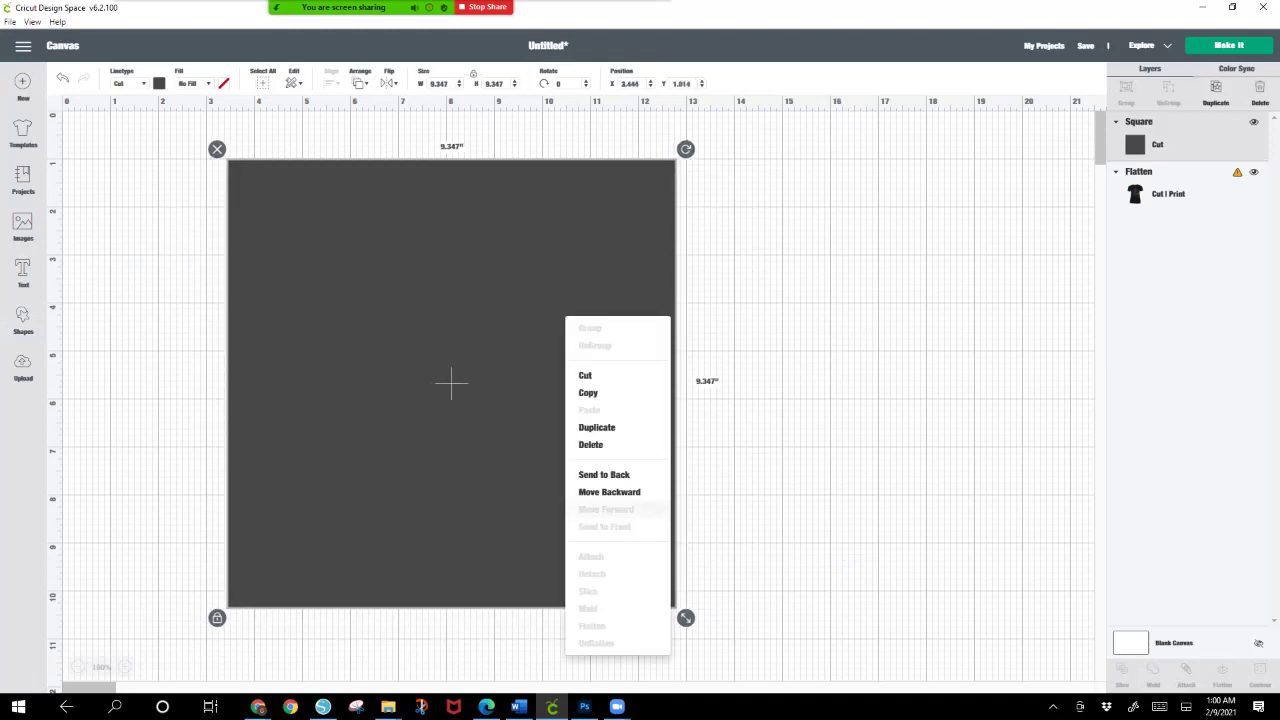
click(604, 474)
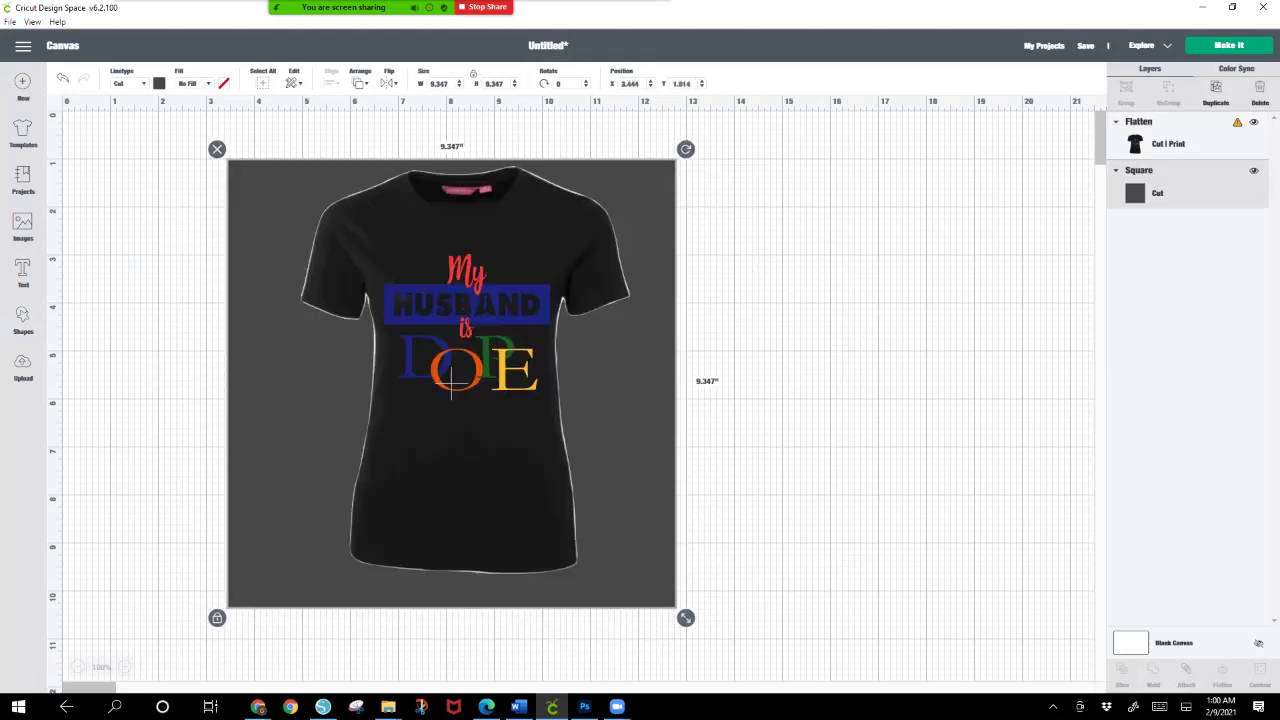
click(451, 383)
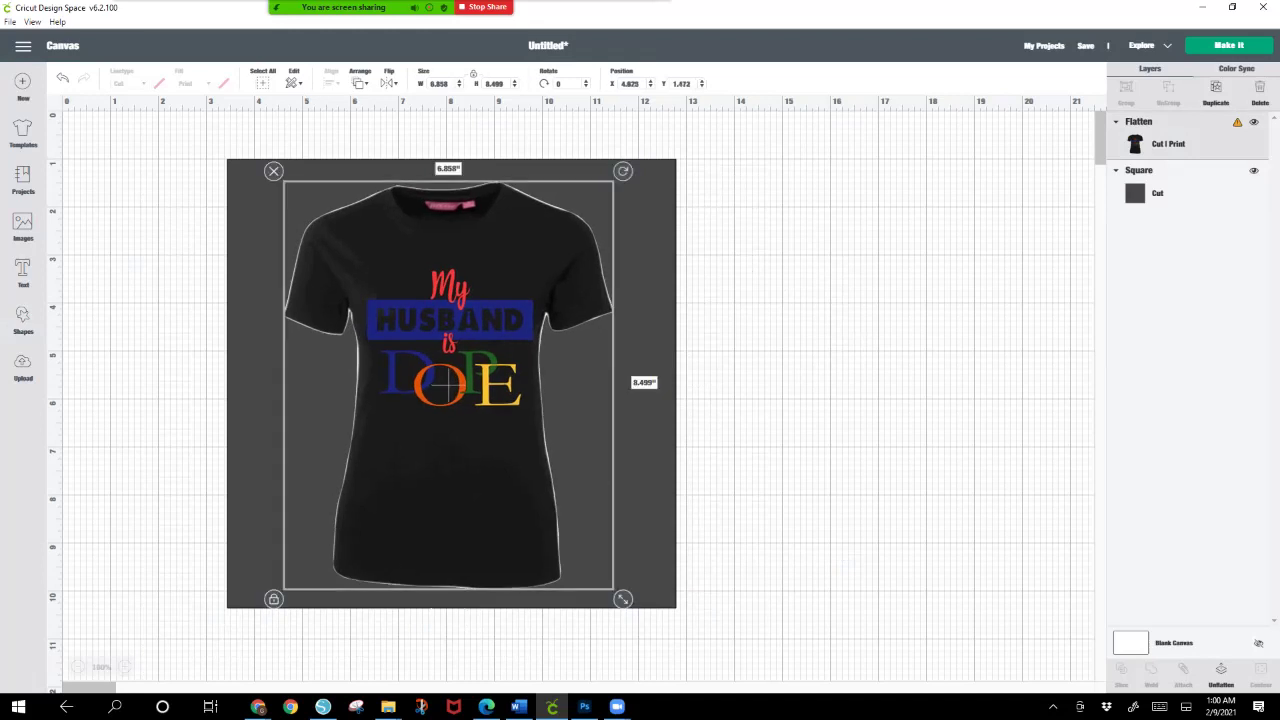
Step: Recolor the square backdrop behind the shirt to white
click(451, 383)
click(159, 83)
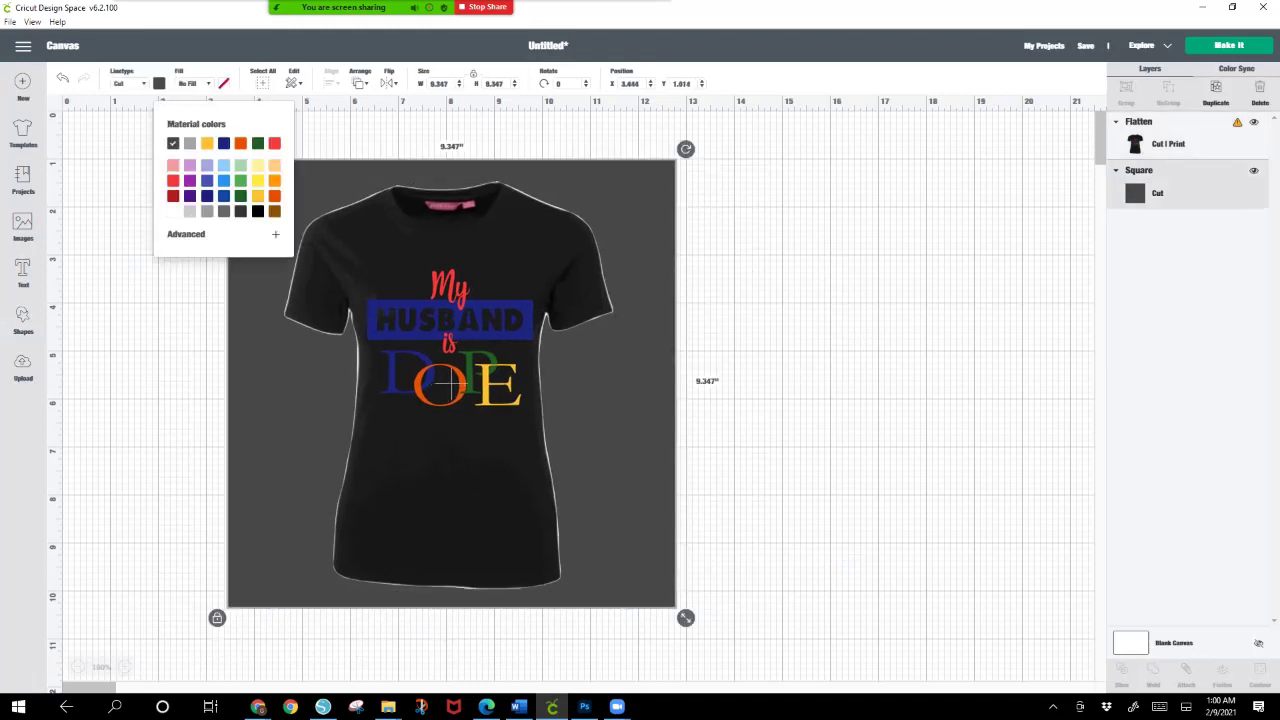
click(173, 211)
key(Escape)
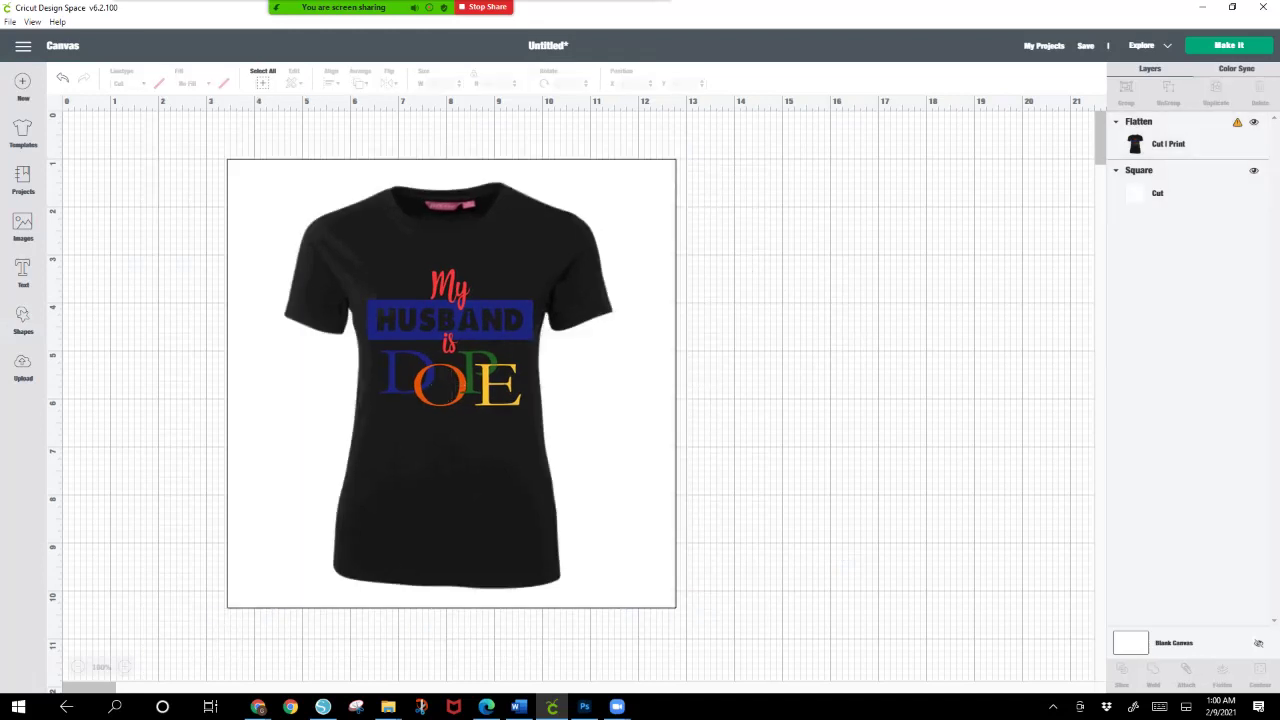
Step: Shift the flattened shirt toward the left side of the white backdrop to free space beside it
drag(449, 385, 400, 378)
key(Escape)
key(Escape)
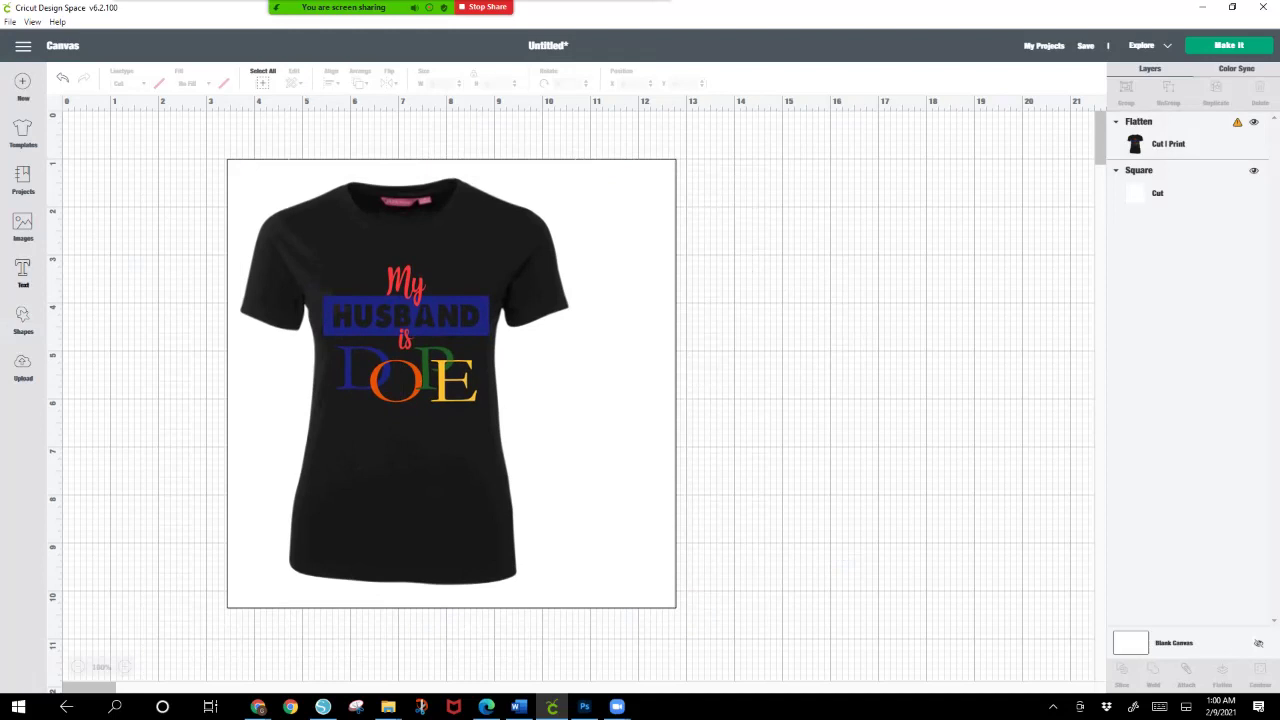
Step: Add a text object reading "CUSTOM T-SHIRT MOCK-UP"
click(23, 272)
text(CUATOM)
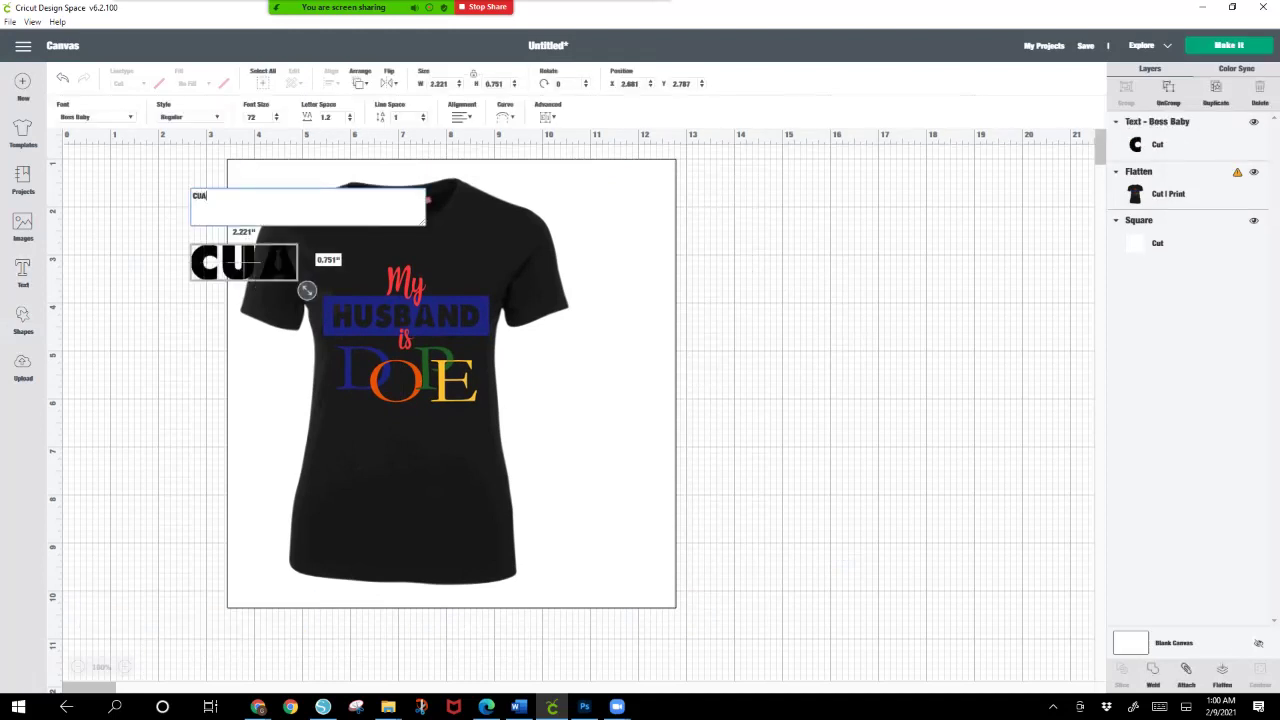
key(BackSpace)
key(BackSpace)
key(BackSpace)
key(BackSpace)
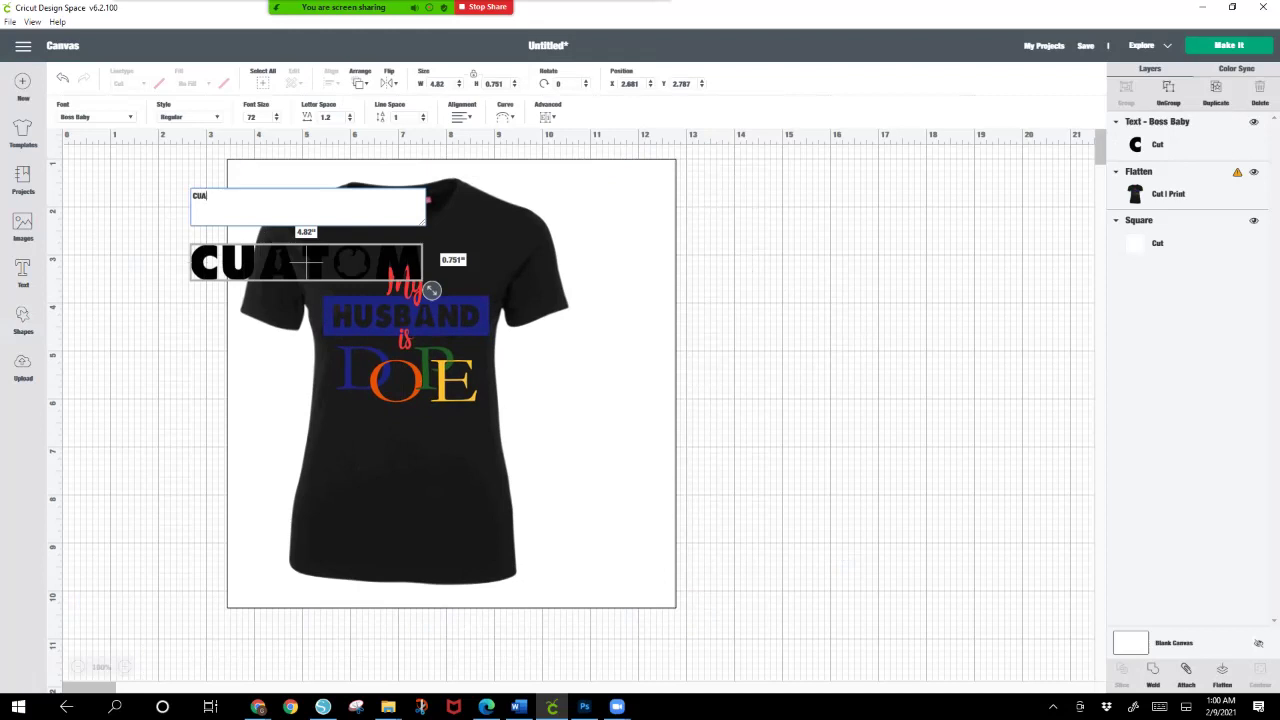
text(S)
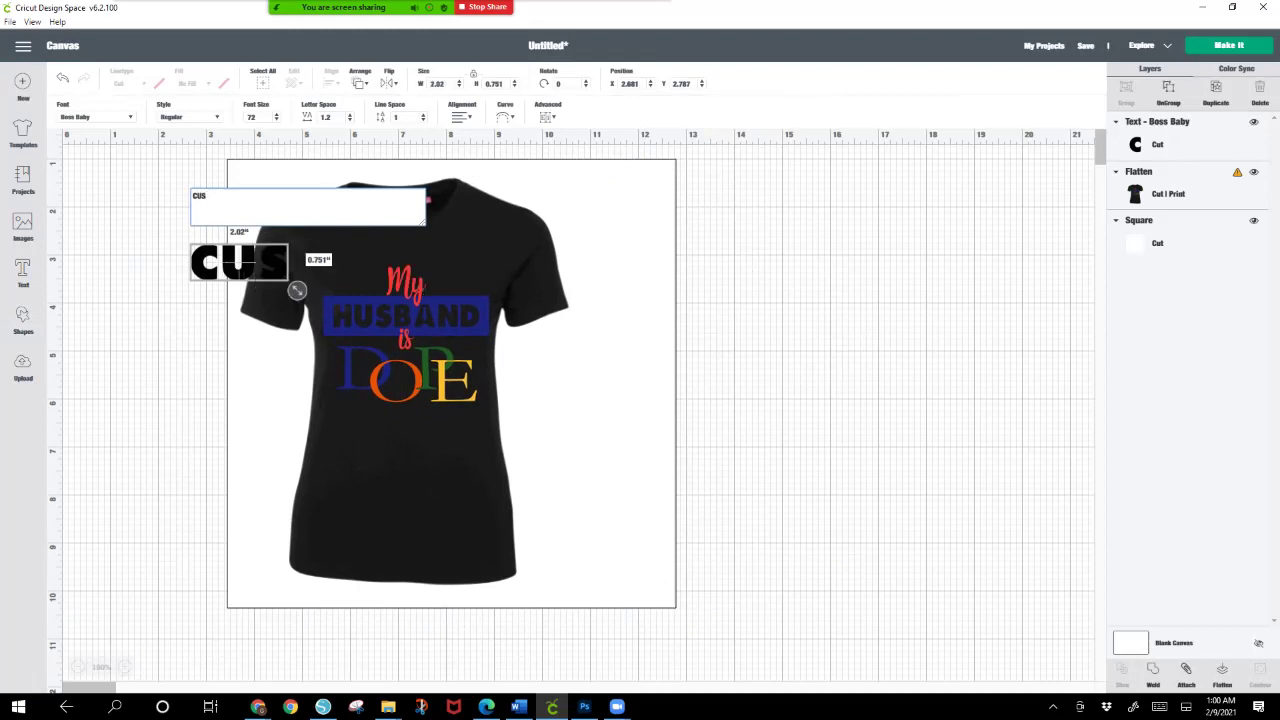
text(TOM)
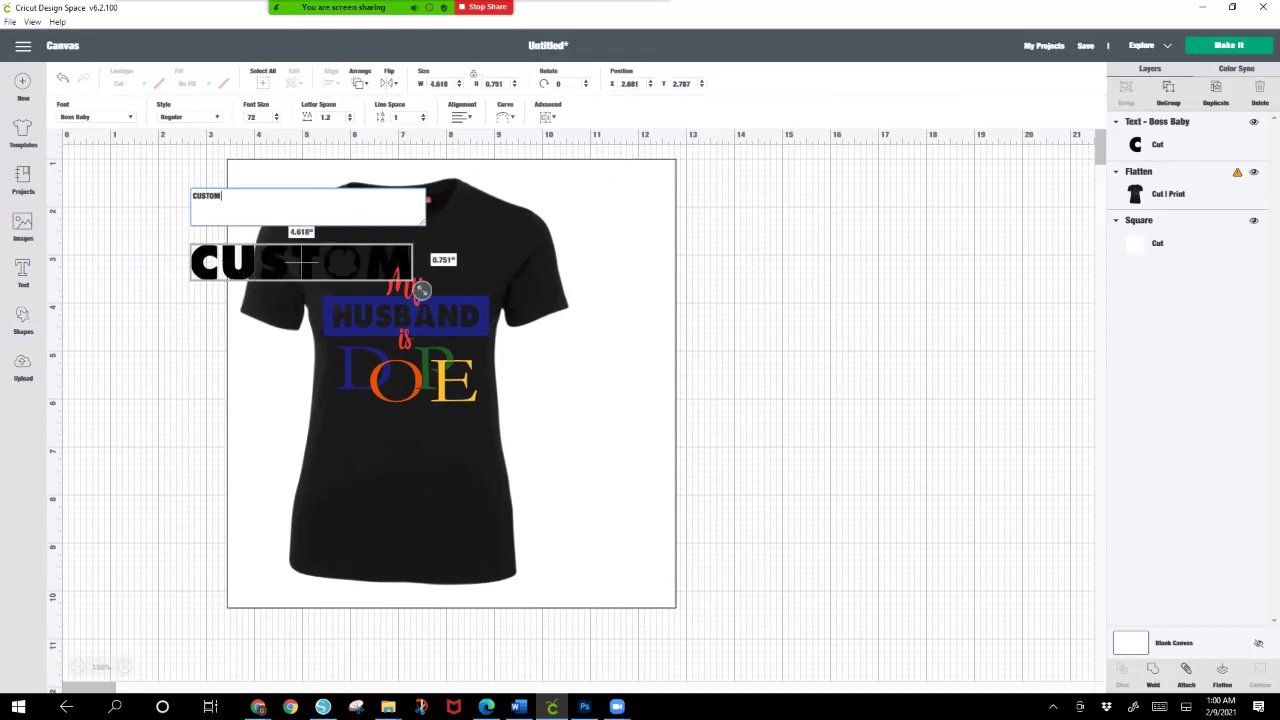
text( T)
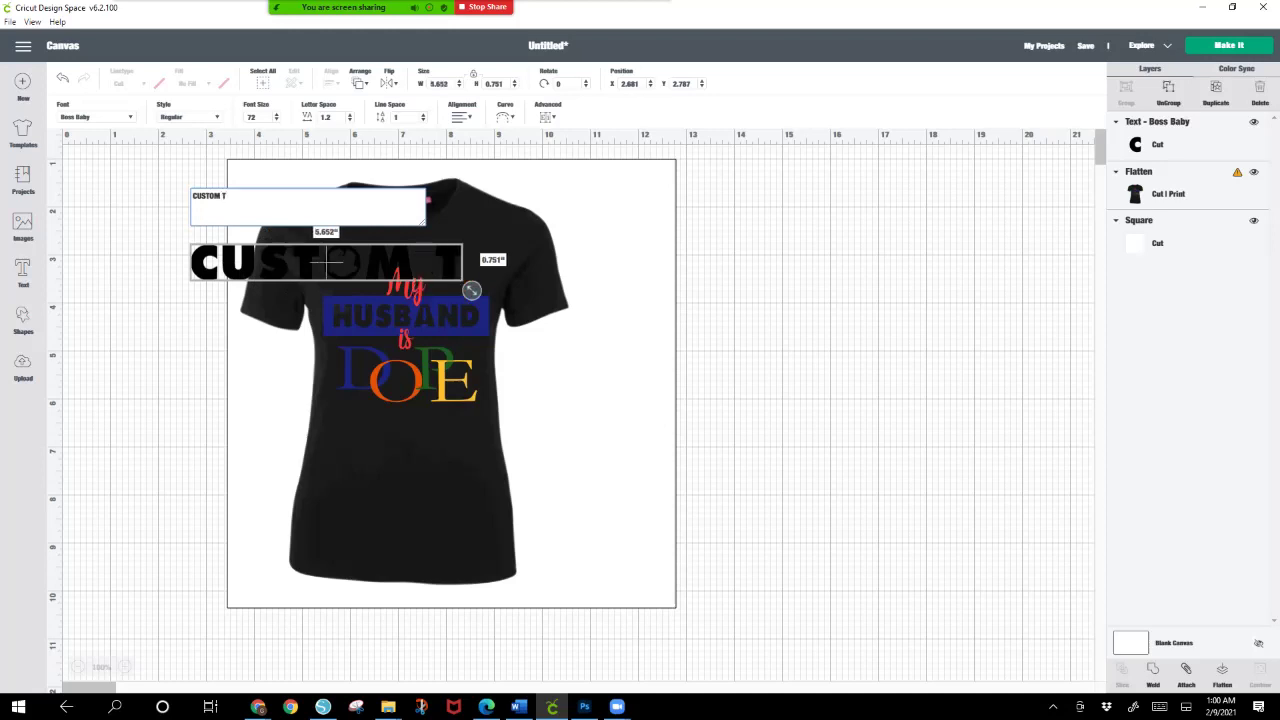
text(-SHIRT)
key(BackSpace)
key(BackSpace)
key(BackSpace)
text(IRT)
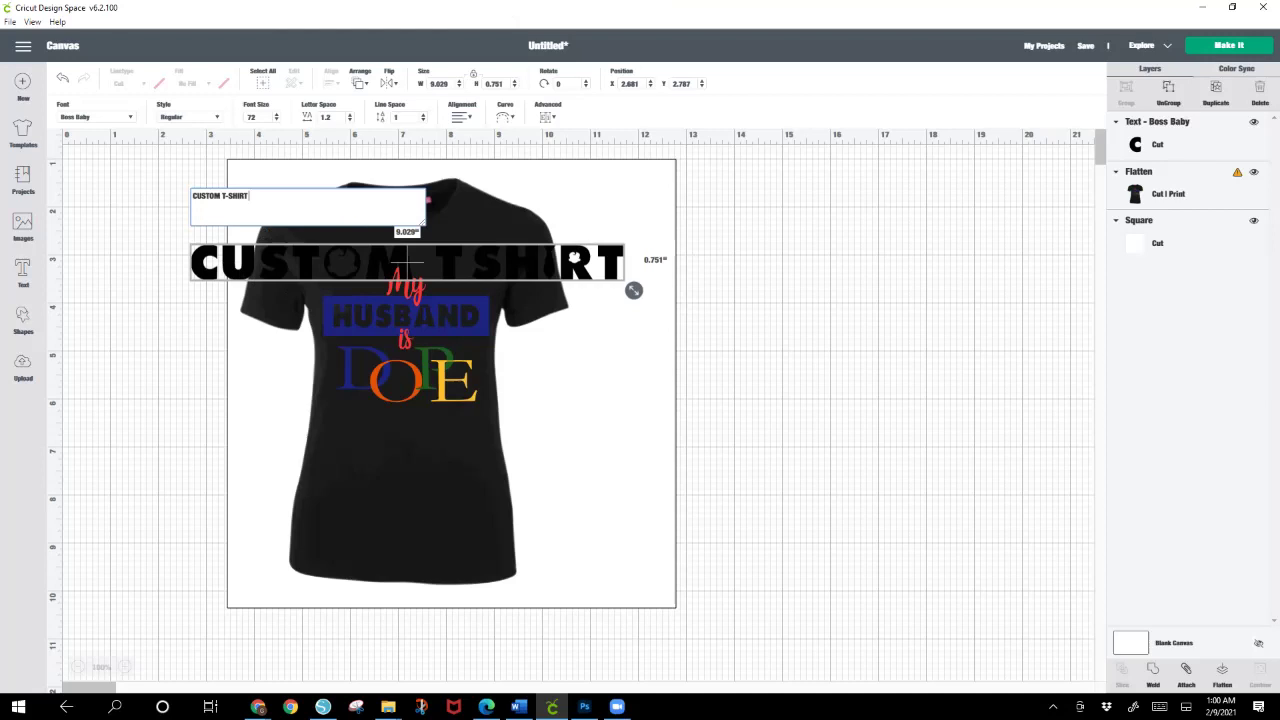
text( MOCK)
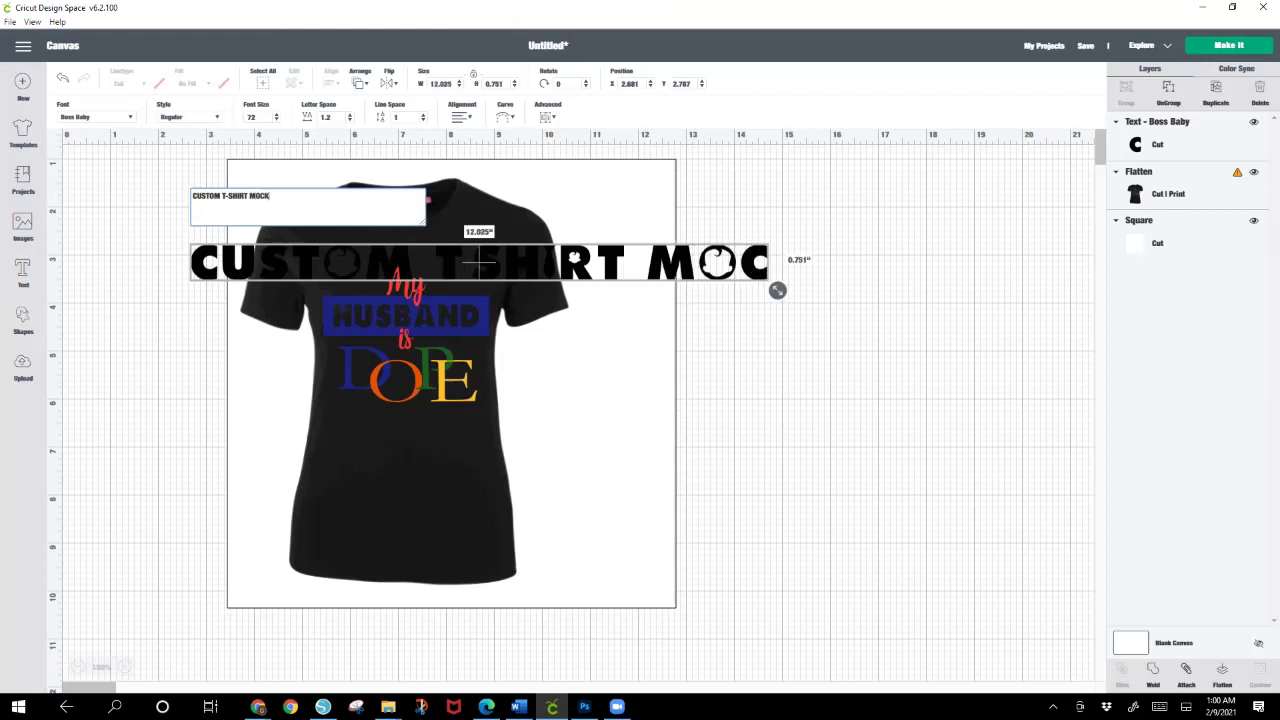
text(-UP)
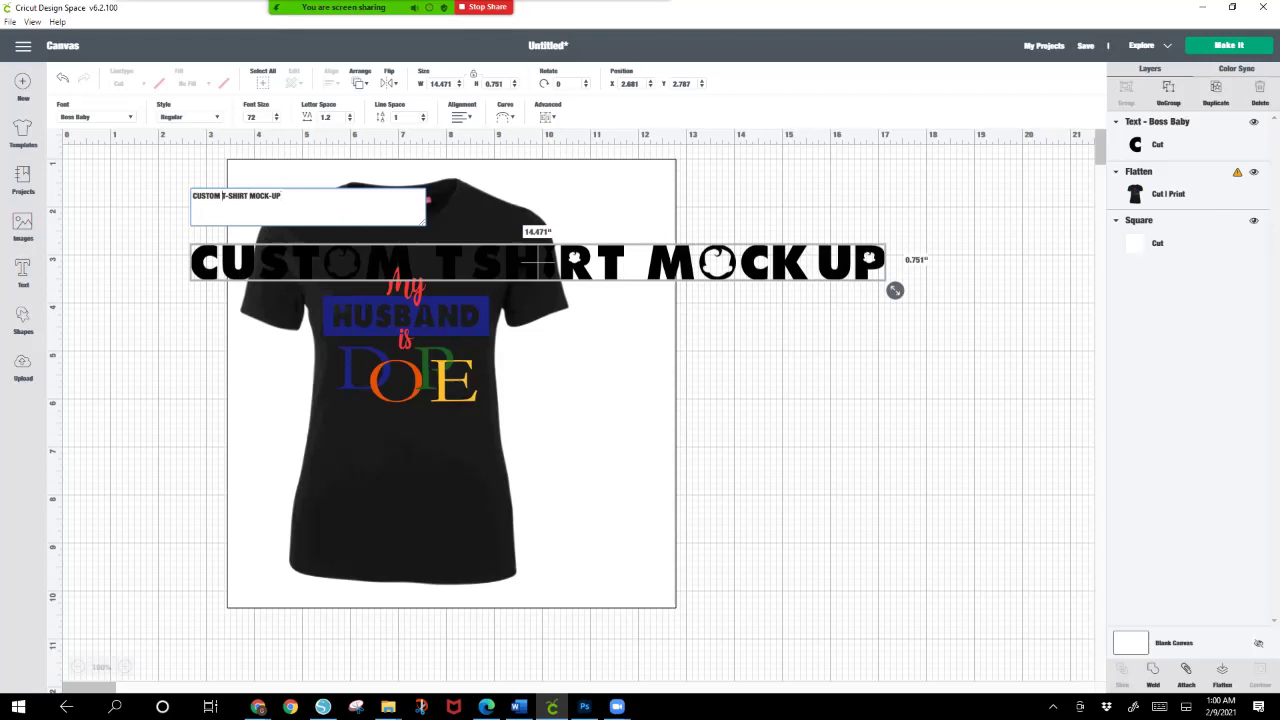
Step: Break the text into three lines, CUSTOM, T-SHIRT and MOCK-UP, and center-align them
key(Return)
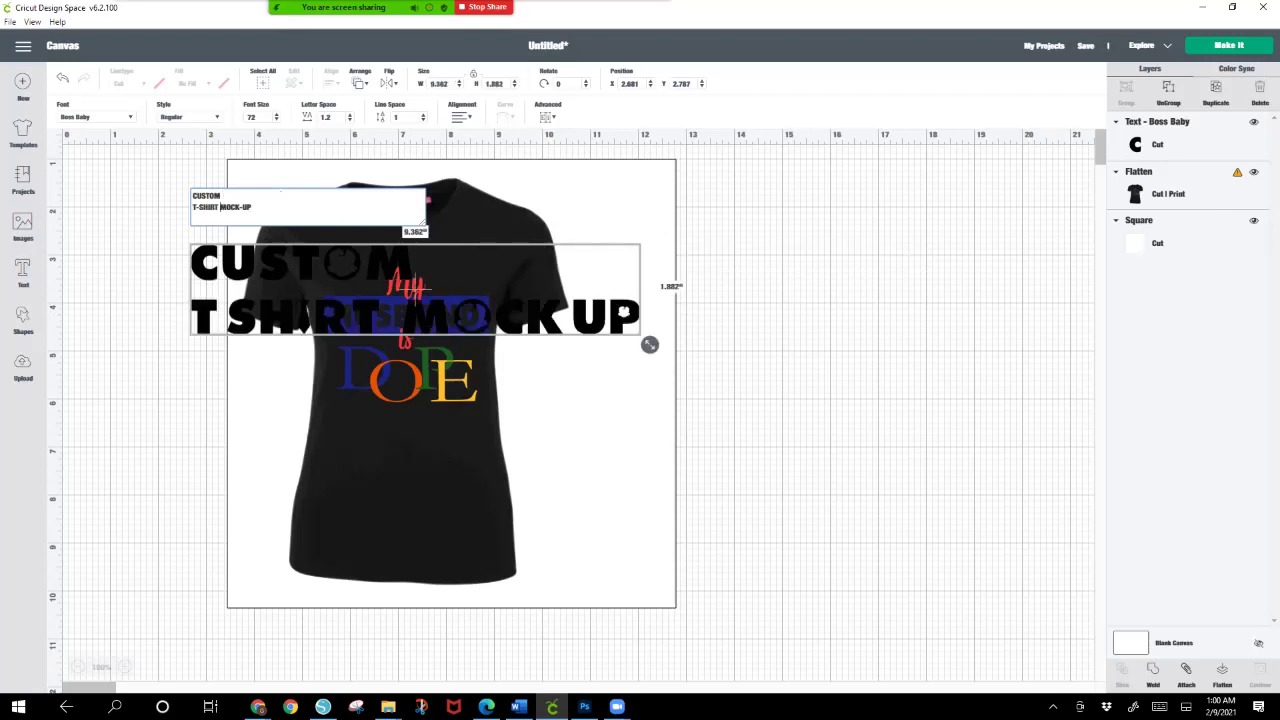
key(Return)
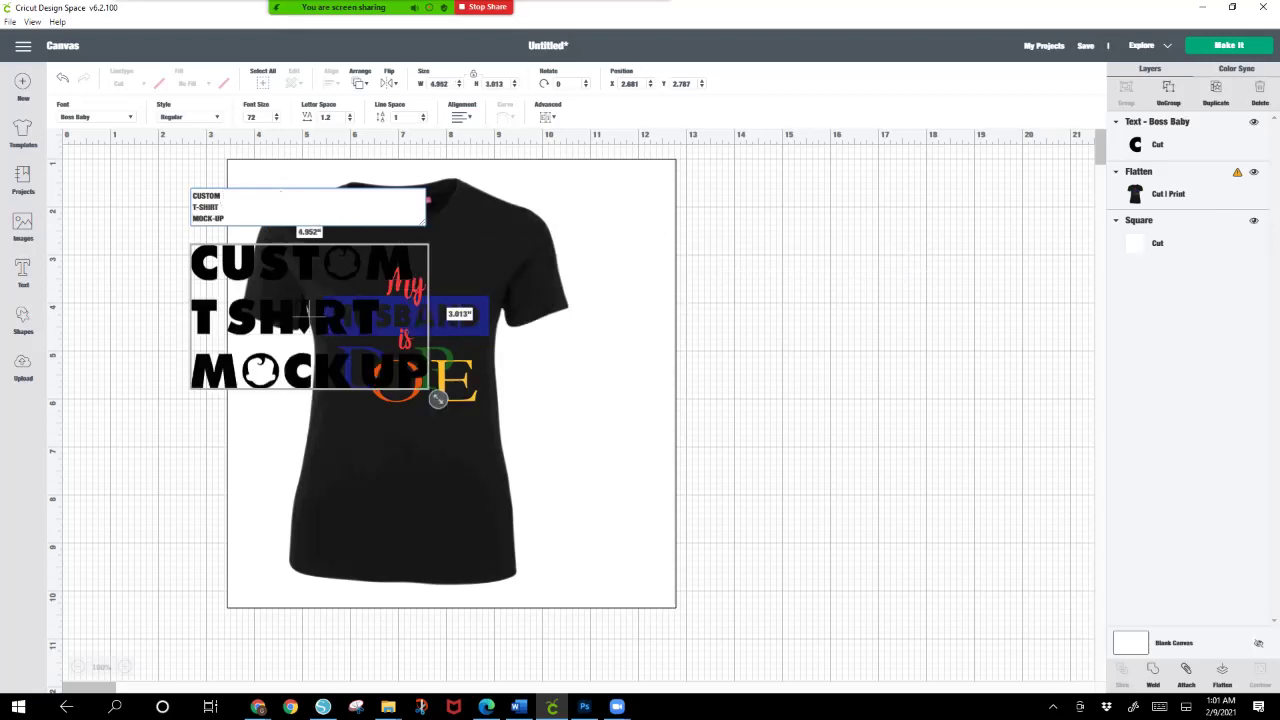
click(460, 117)
click(482, 152)
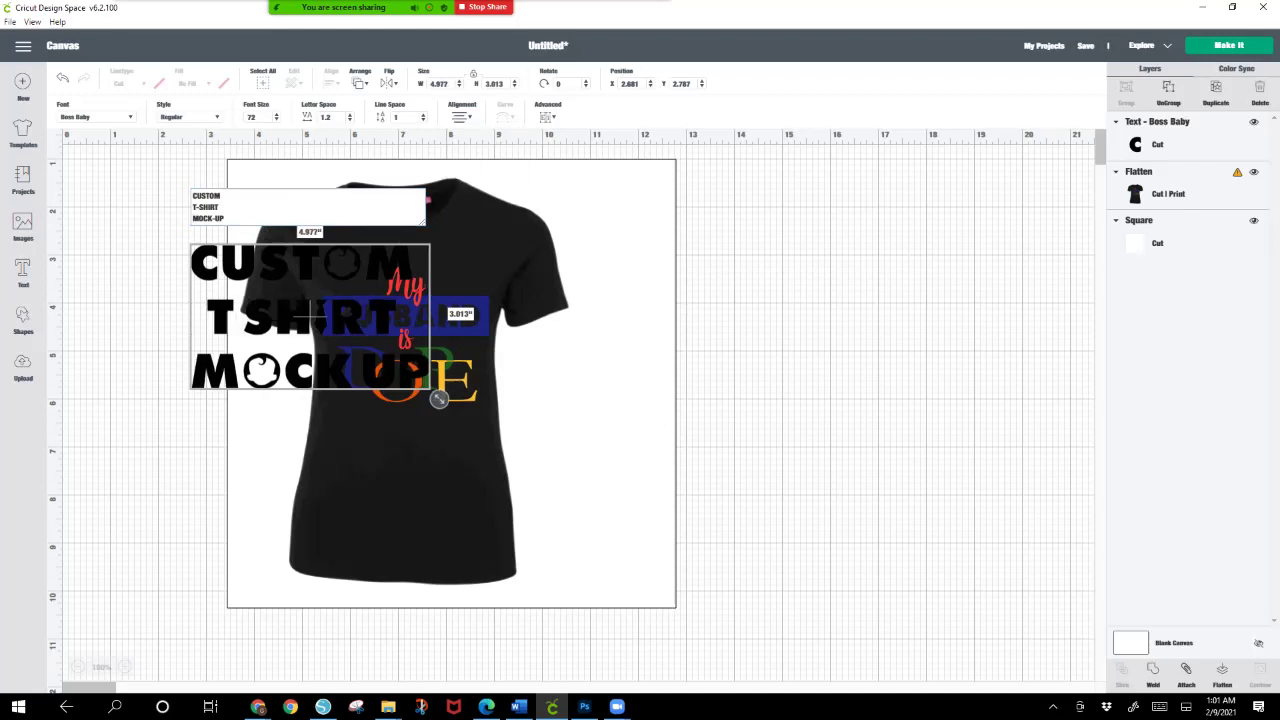
Step: Change the font of the three-line text to Impact
click(130, 117)
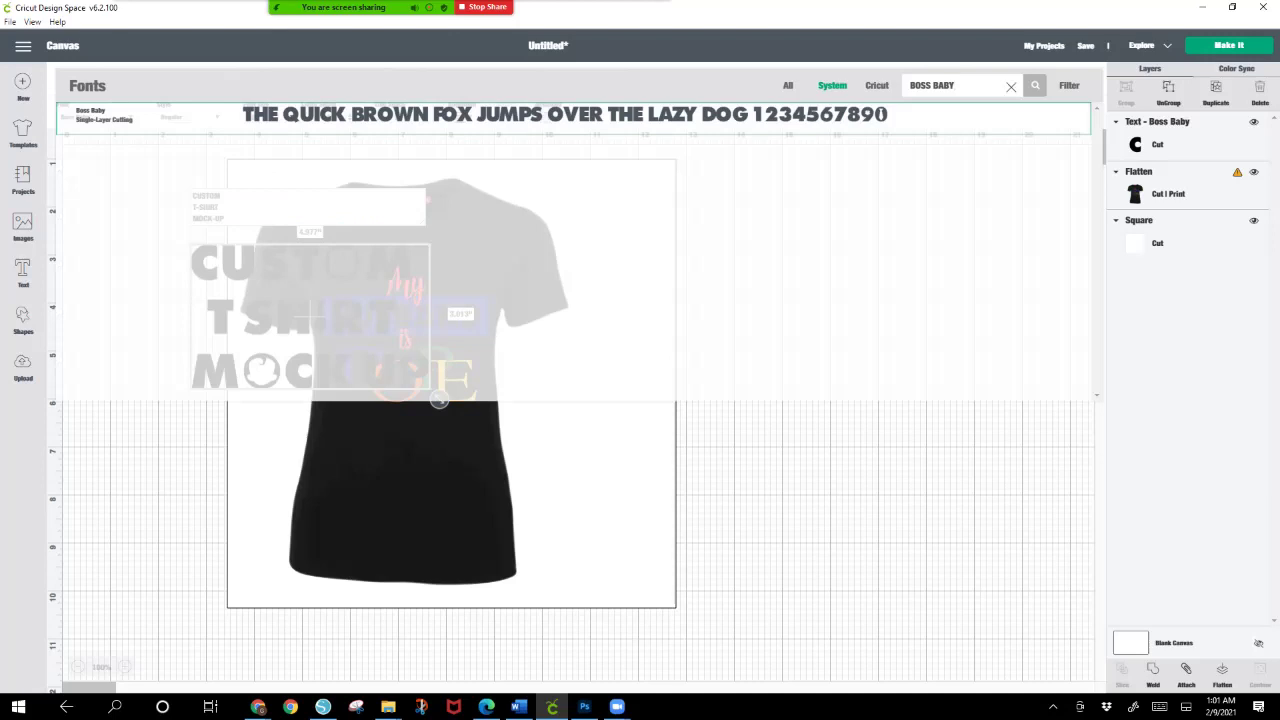
click(1011, 86)
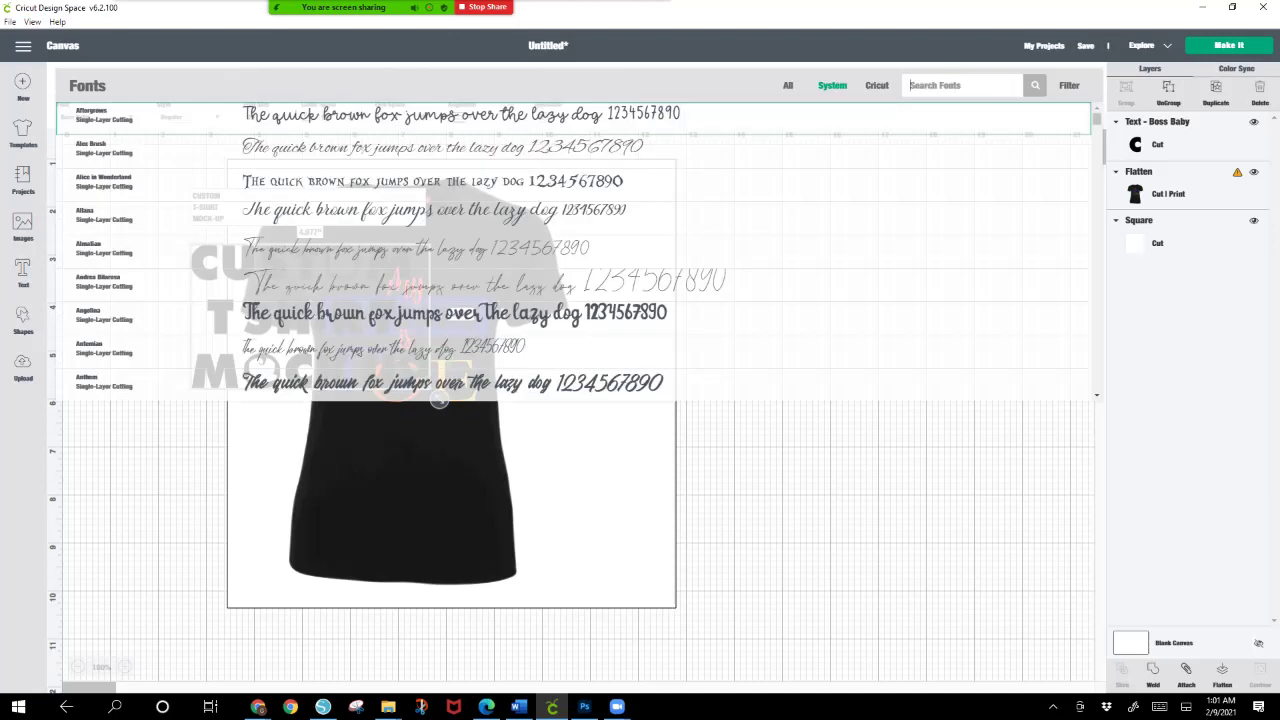
text(IMPAC)
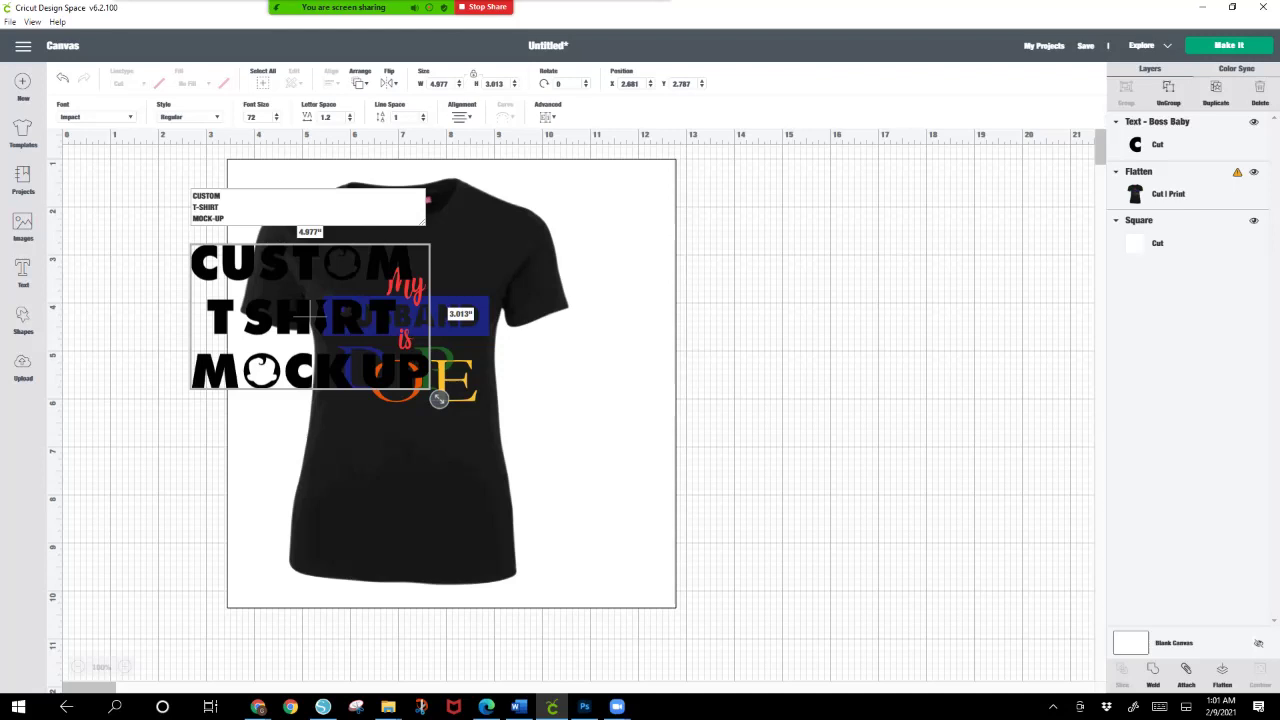
Step: Shrink the caption text into the backdrop's lower-right area beside the shirt, and nudge the shirt slightly left
drag(285, 330, 580, 425)
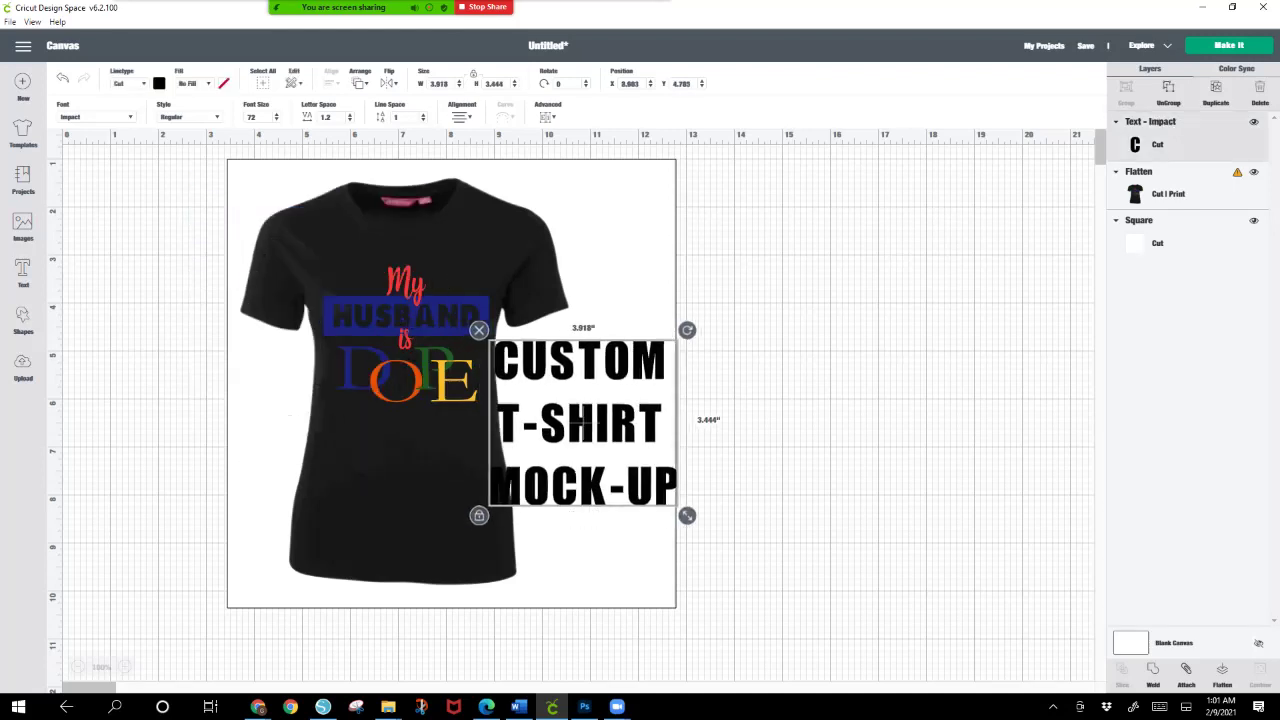
drag(687, 515, 638, 472)
drag(557, 401, 590, 494)
key(Escape)
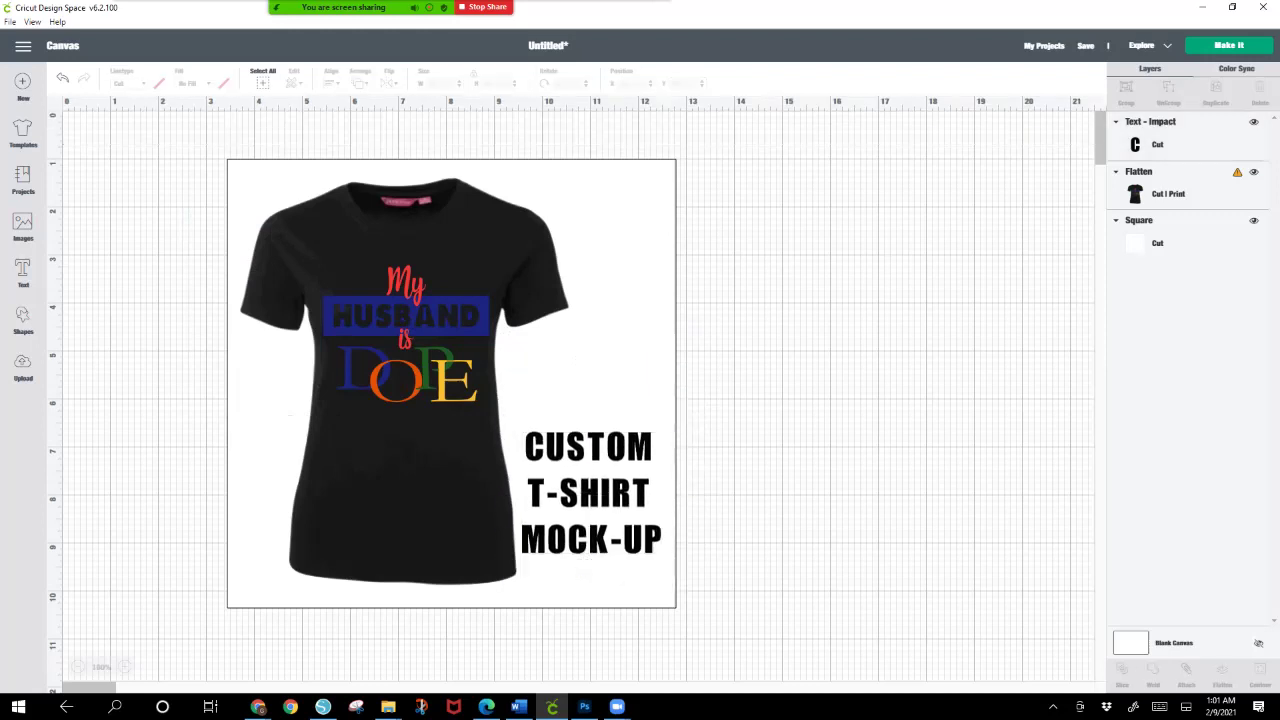
drag(404, 381, 397, 381)
key(Escape)
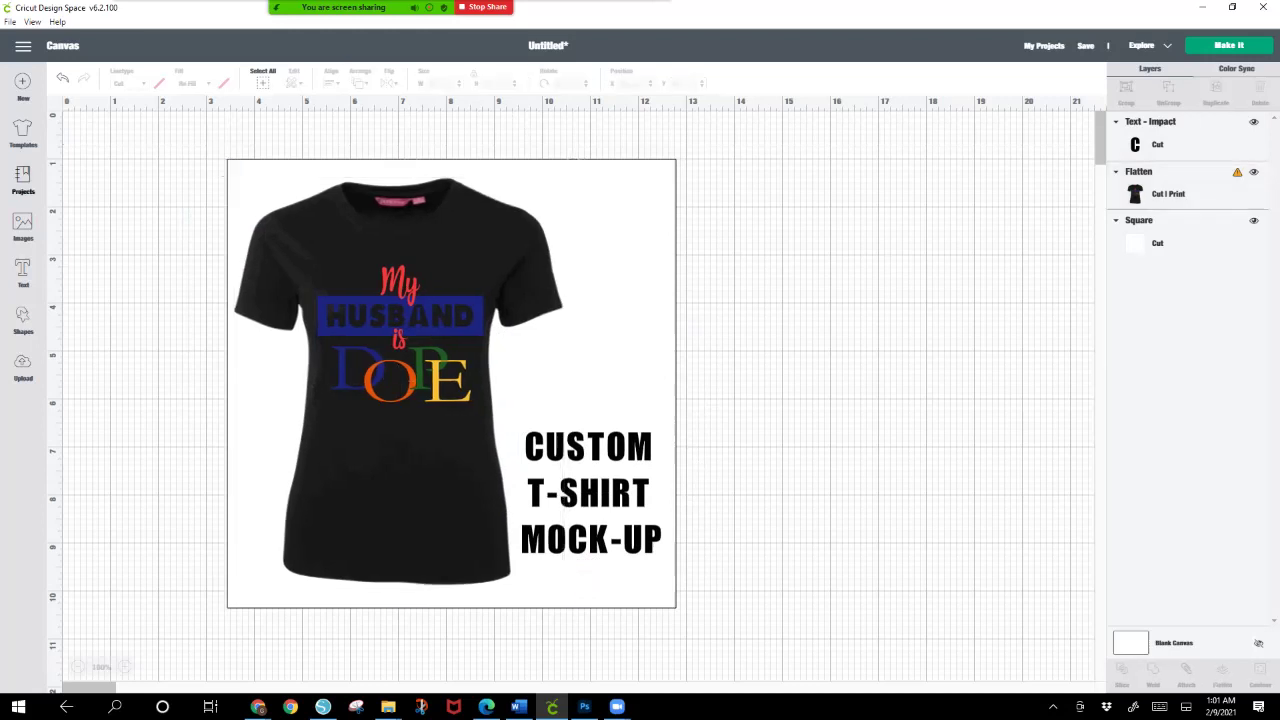
Step: Insert the iTeach Craftz logo from the recently uploaded images onto the canvas
click(23, 368)
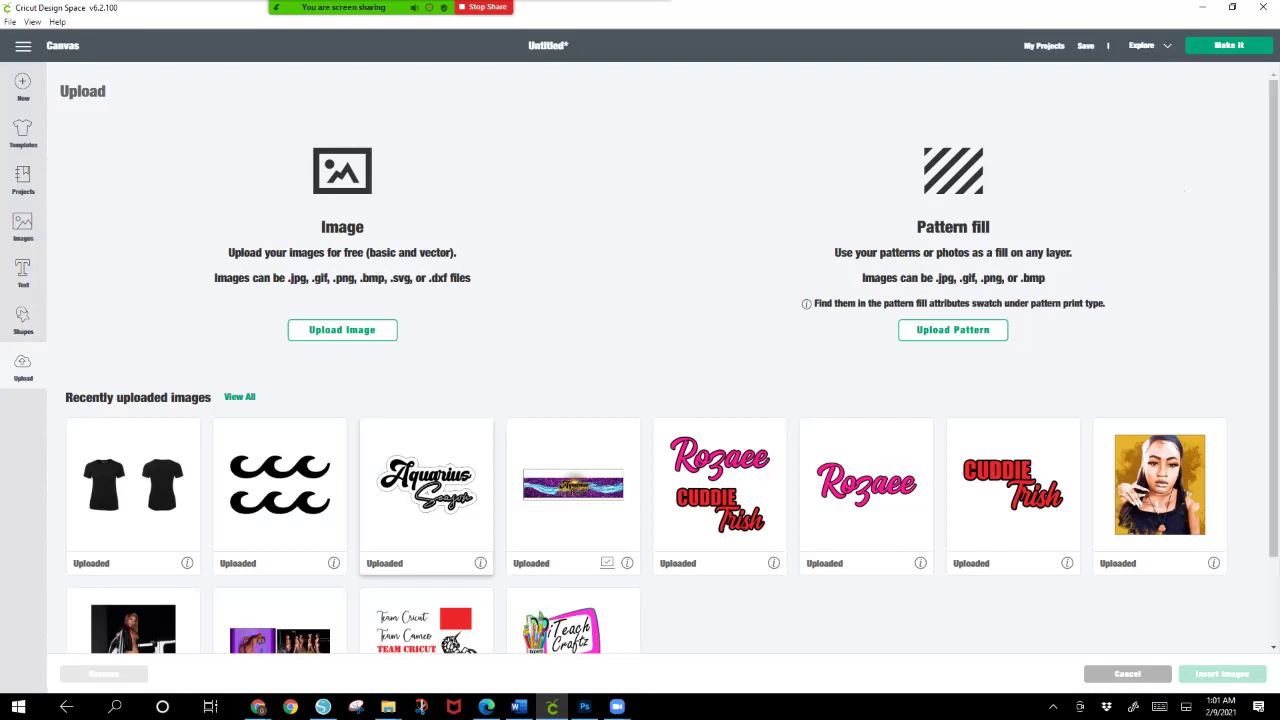
click(570, 625)
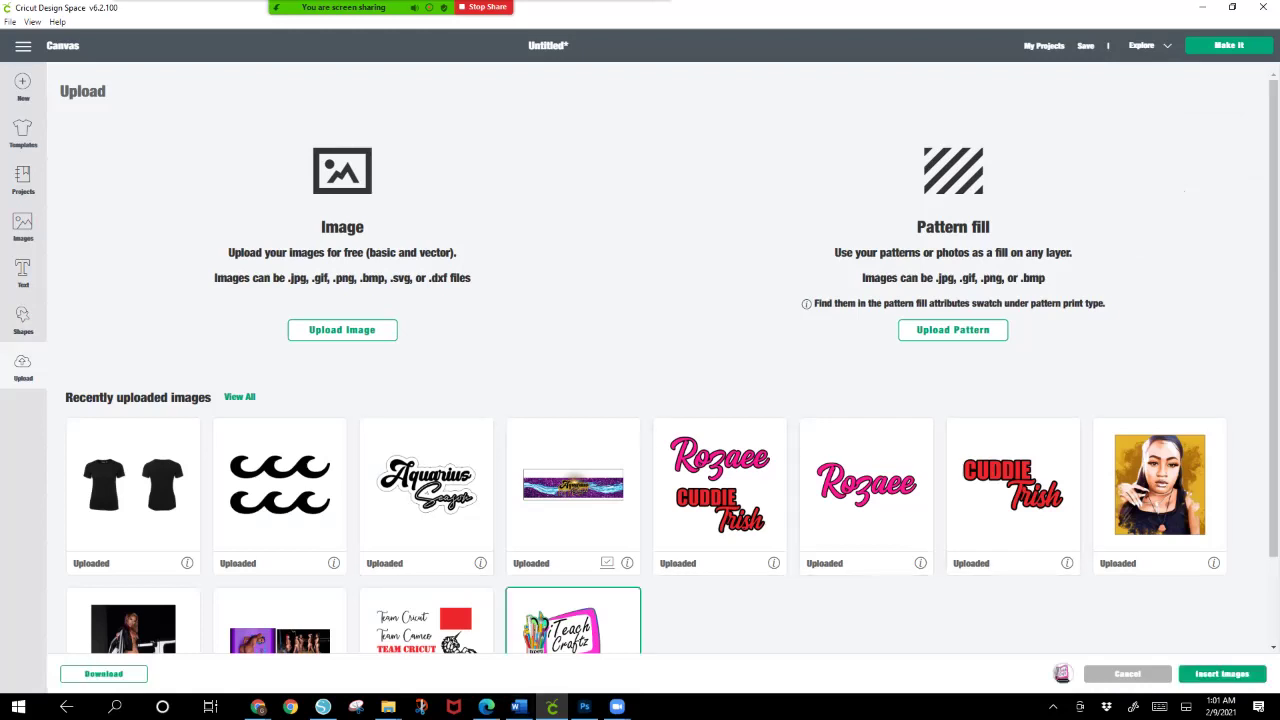
click(1222, 674)
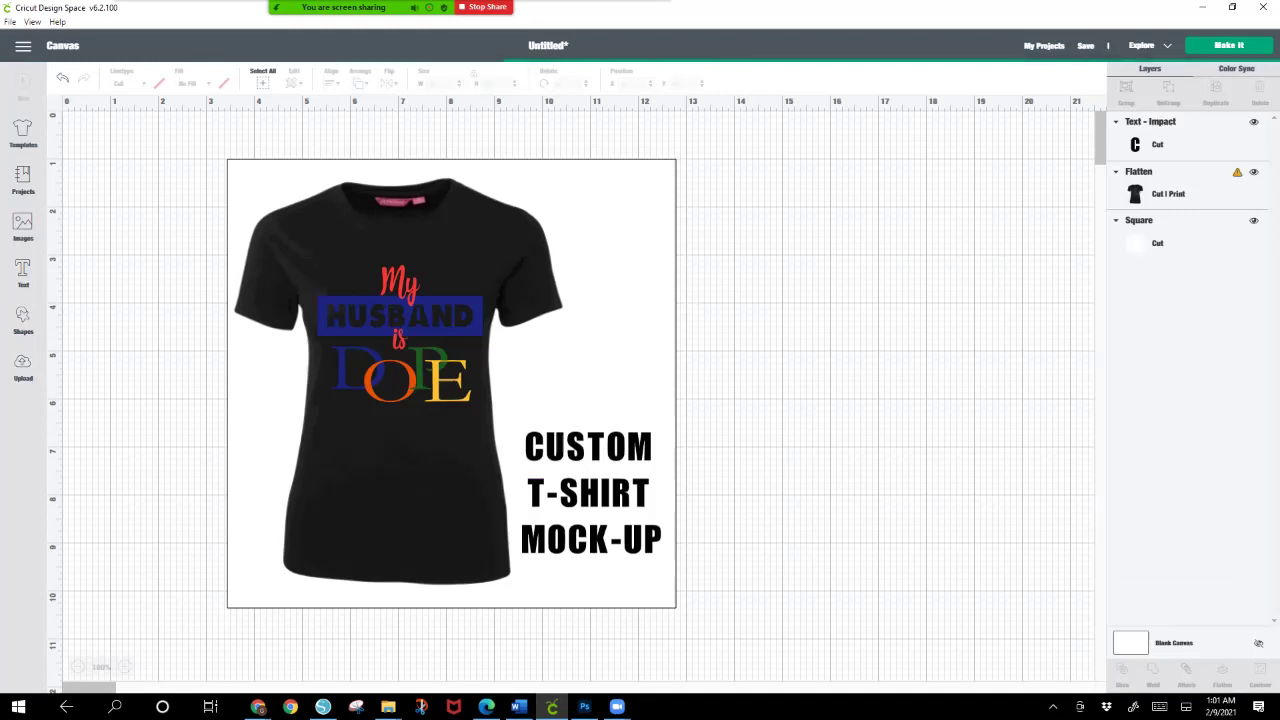
Step: Shrink the logo to about 2.5" by 2.4" and place it just above the CUSTOM T-SHIRT MOCK-UP text
drag(591, 616, 333, 373)
drag(270, 310, 597, 384)
drag(678, 449, 659, 433)
drag(599, 378, 599, 393)
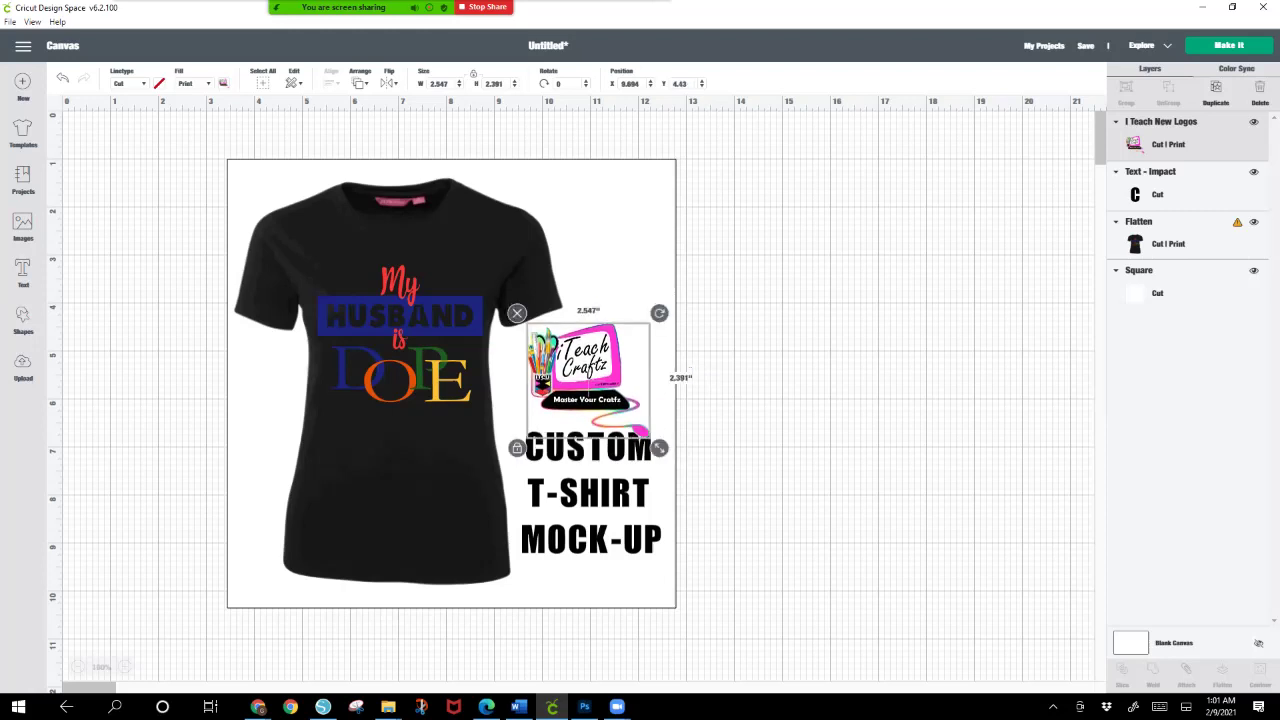
click(689, 369)
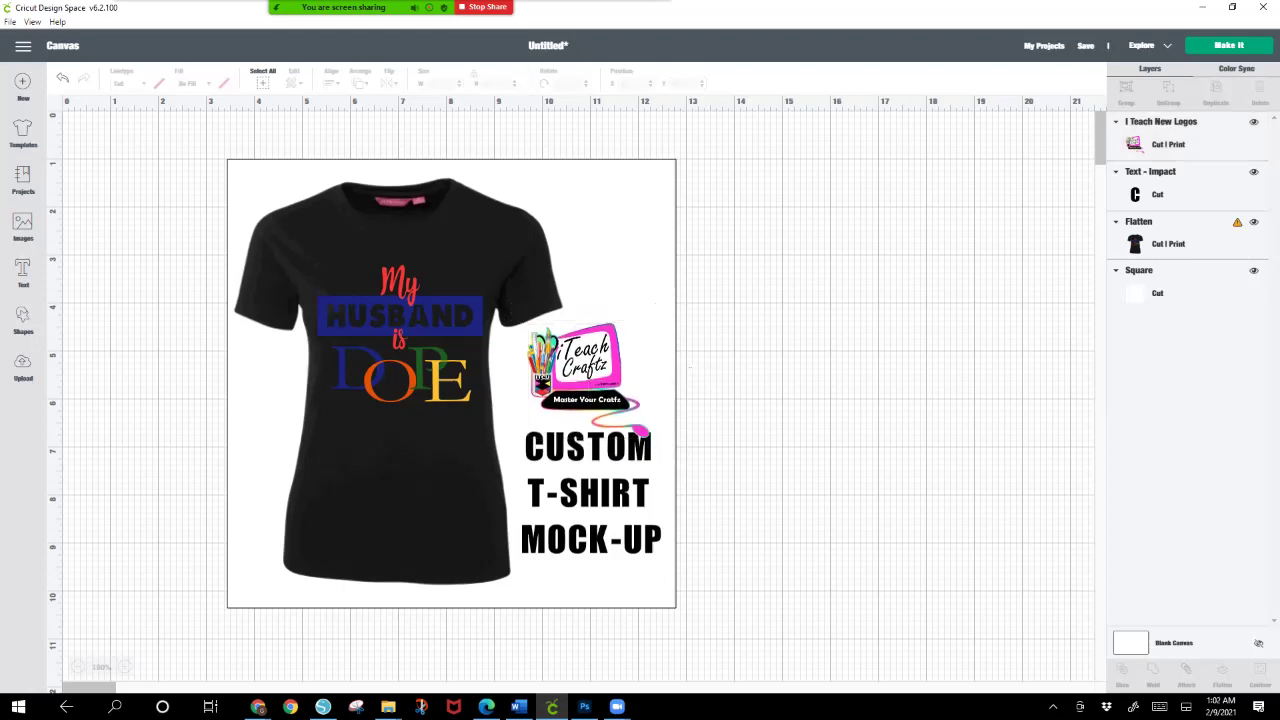
drag(589, 388, 589, 383)
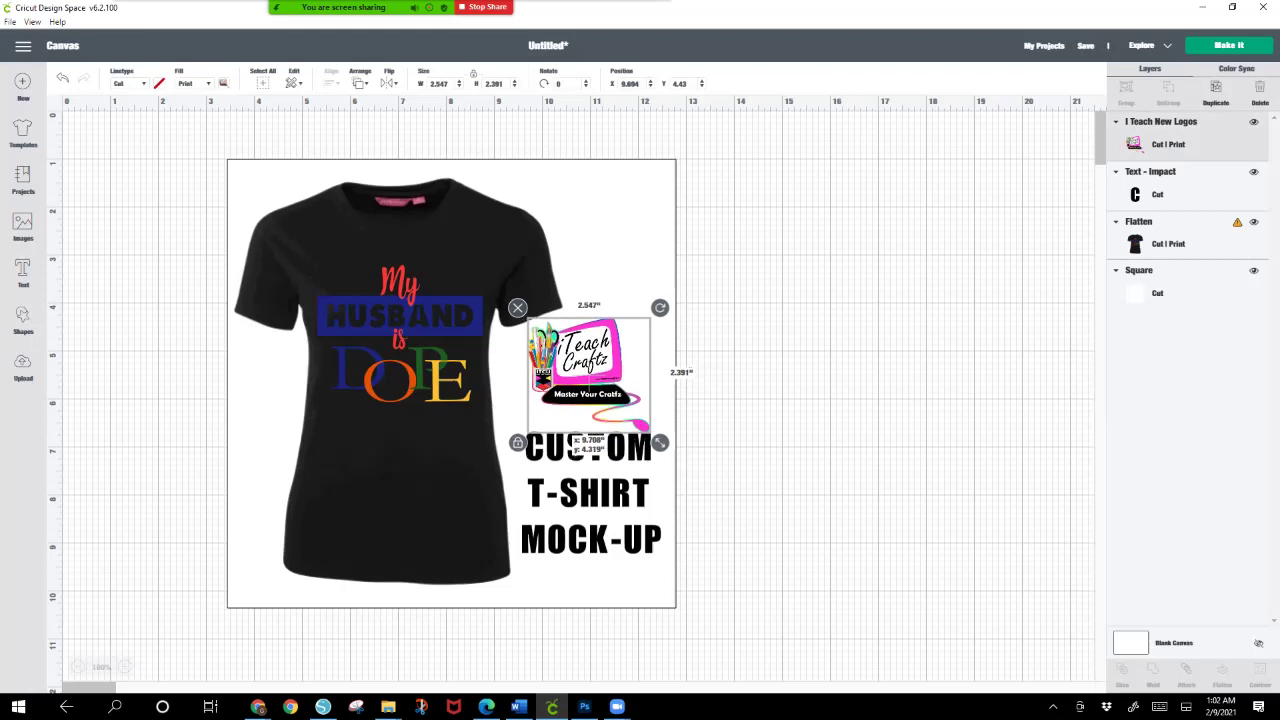
click(689, 369)
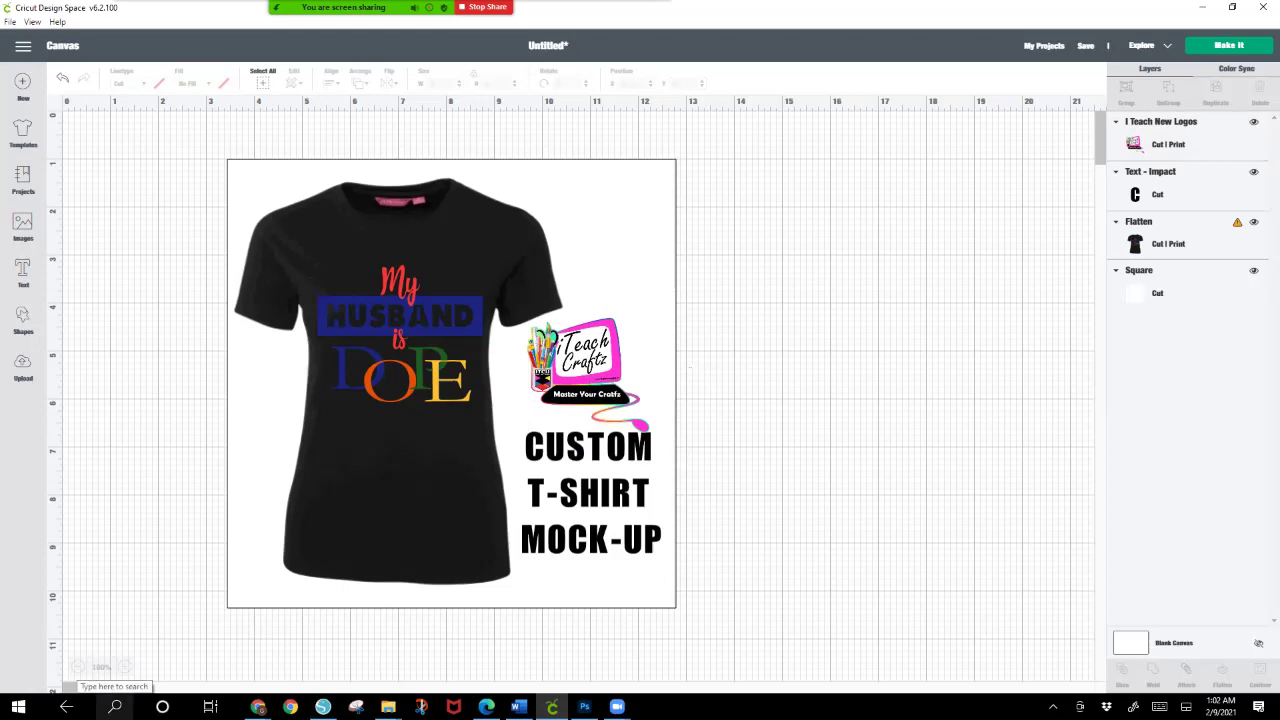
Step: Open the Snipping Tool and capture the area inside the backdrop with the shirt, logo and text
click(115, 706)
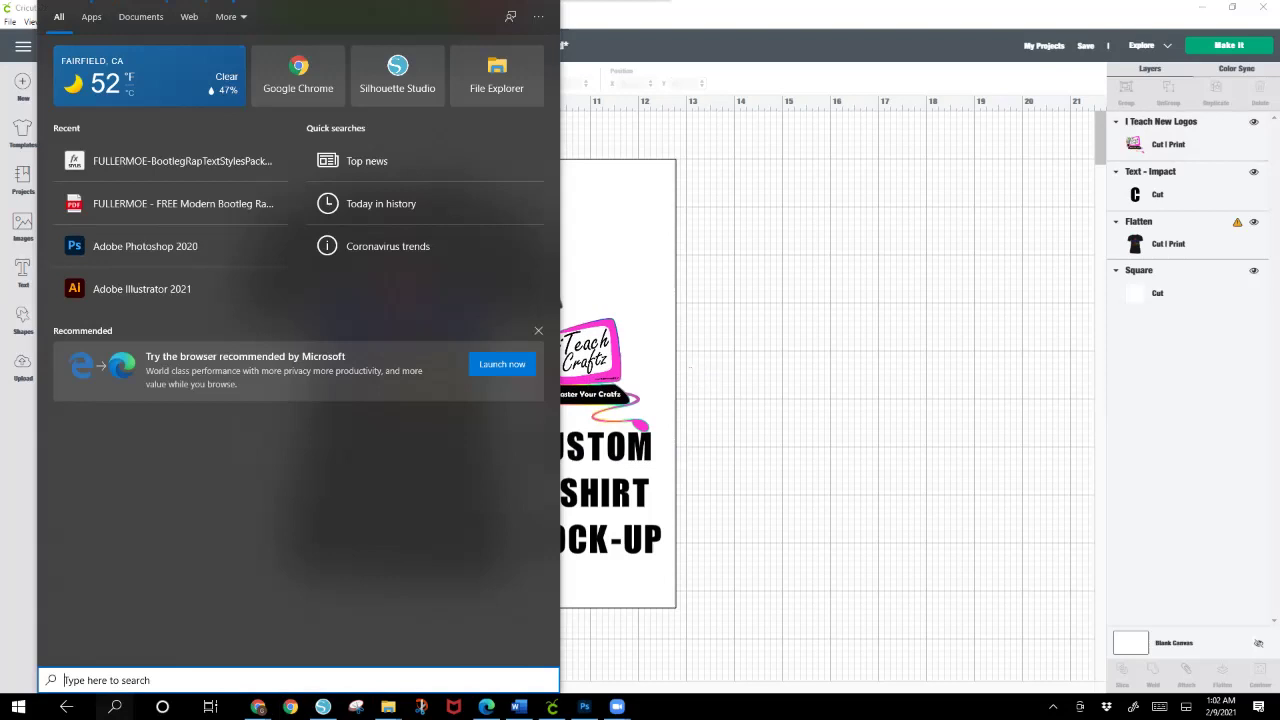
text(SNIP)
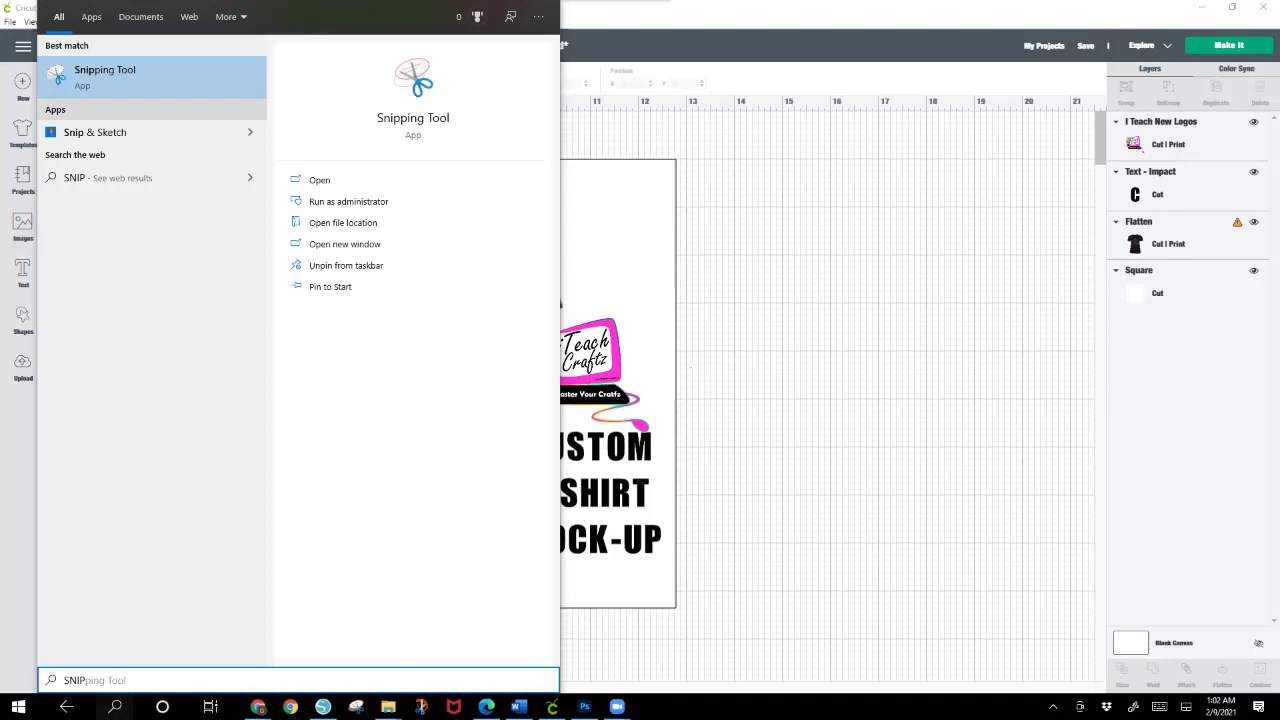
key(Return)
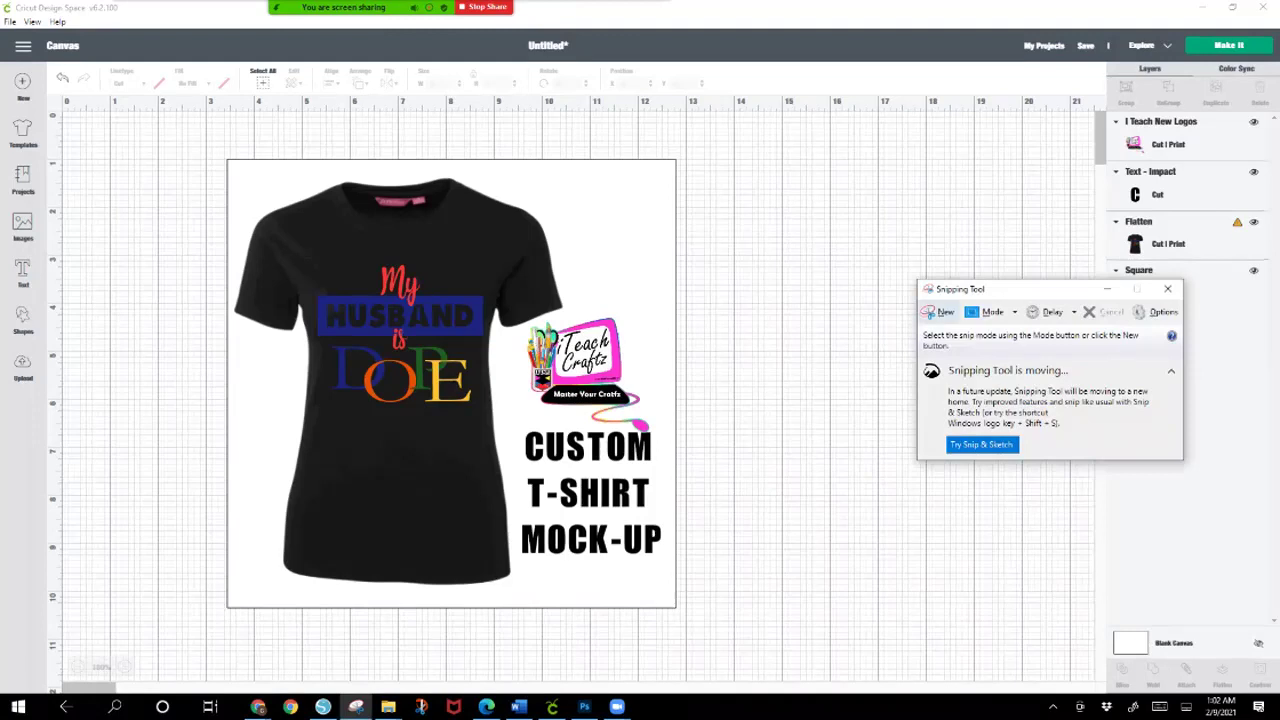
click(940, 312)
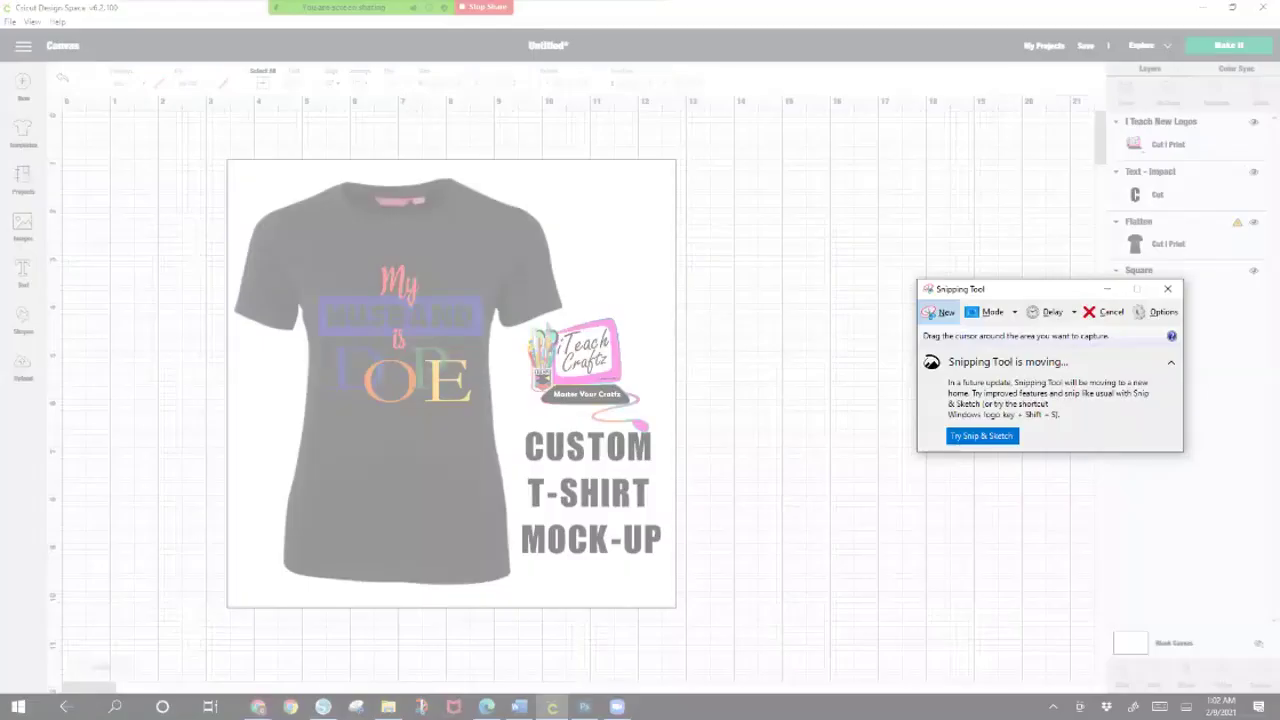
drag(232, 178, 664, 597)
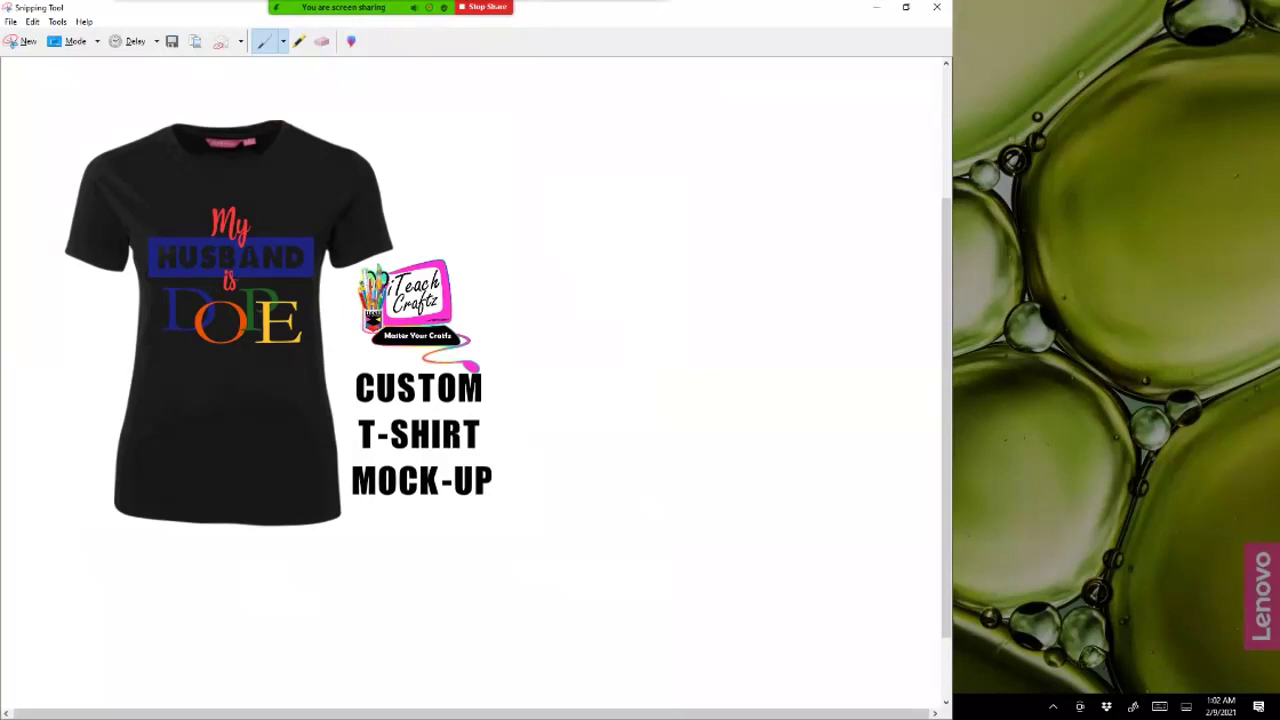
Step: Save the capture as a PNG named "DOPE MOCK UP" in the Pictures folder
click(10, 21)
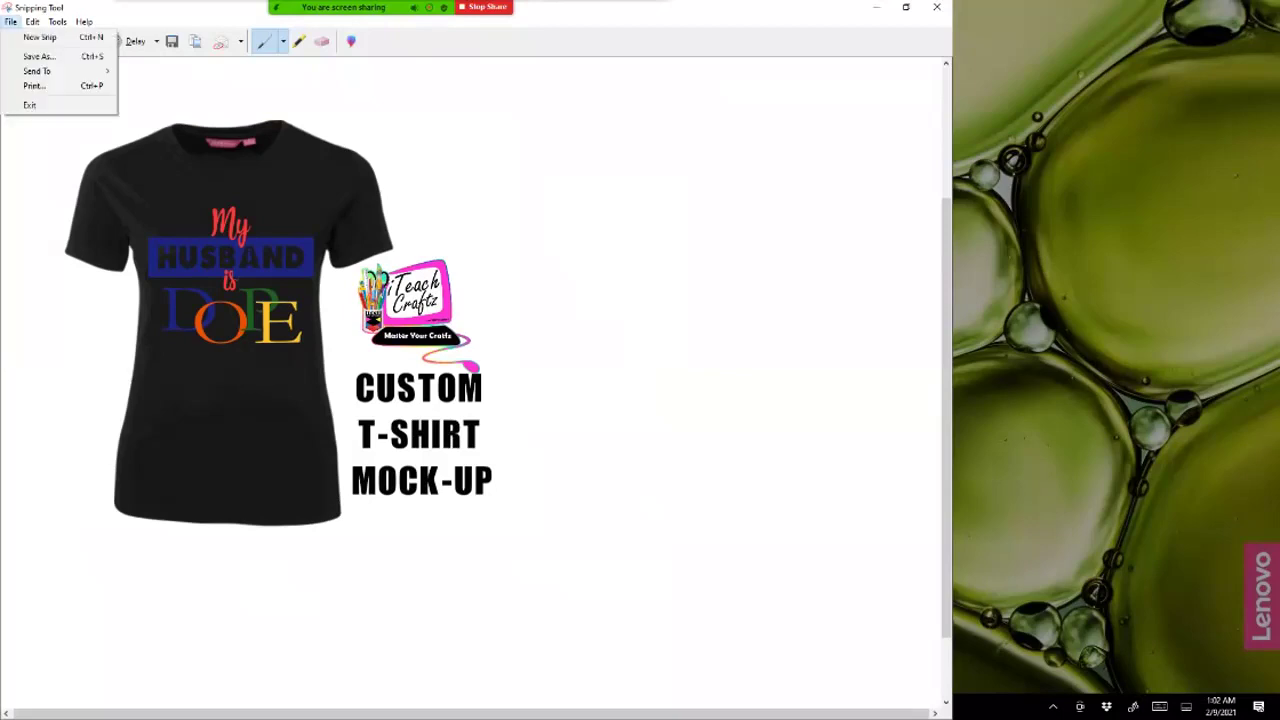
click(38, 56)
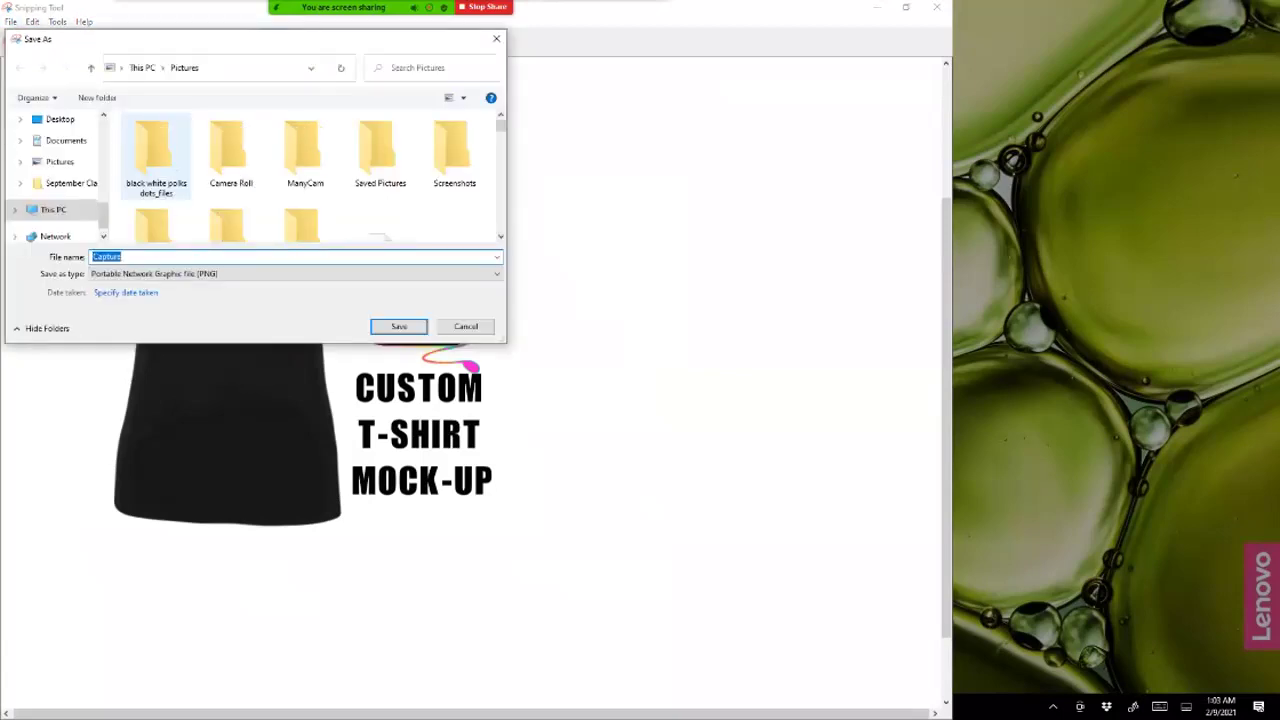
text(DOP)
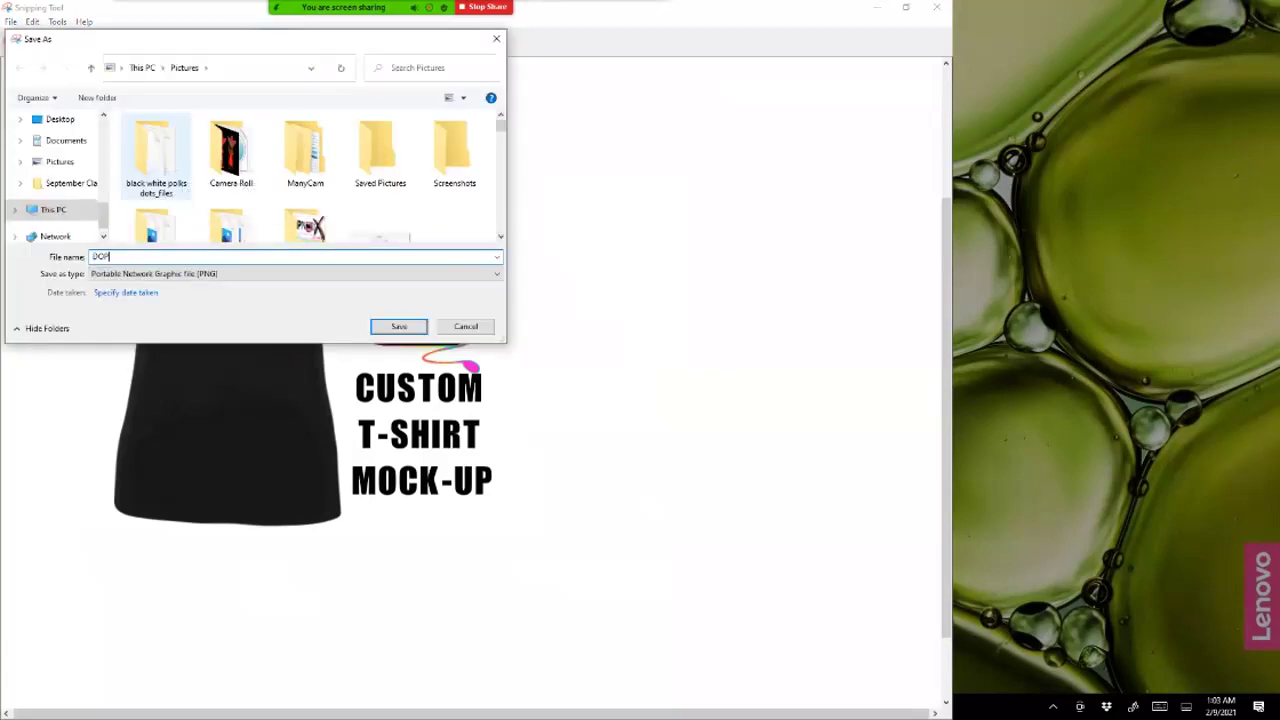
text(E MOCK)
text(UP)
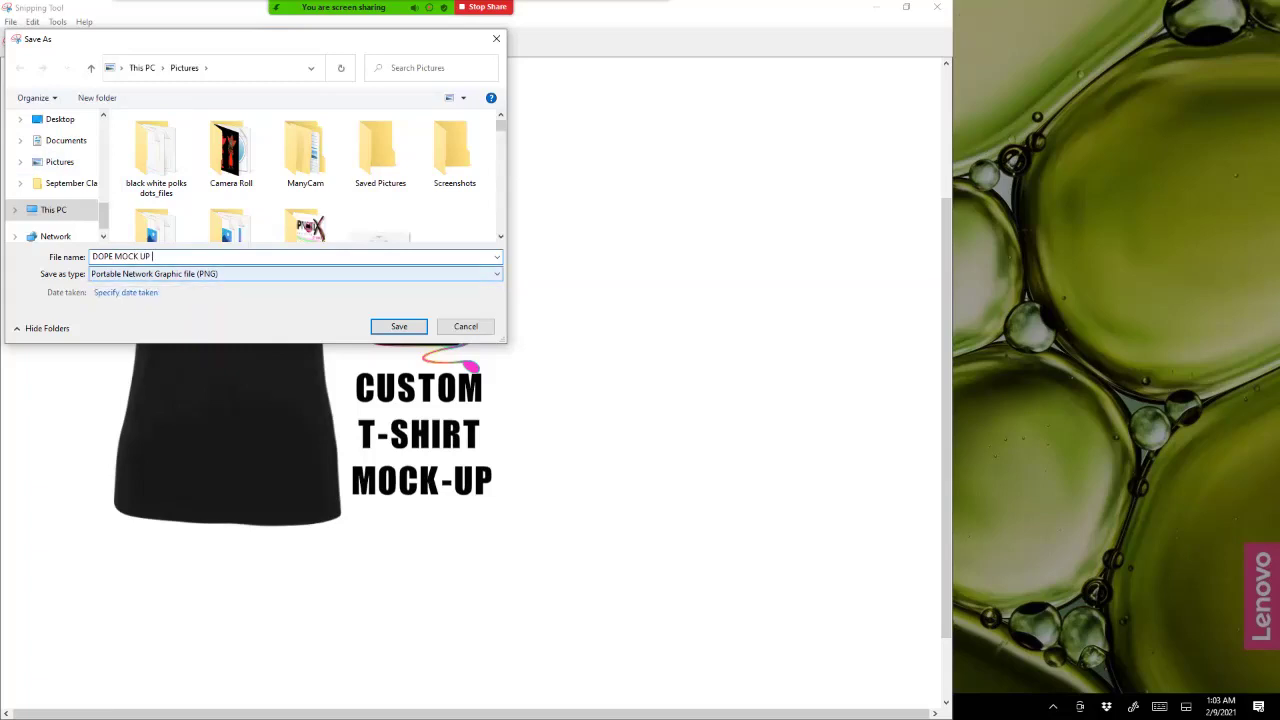
key(Return)
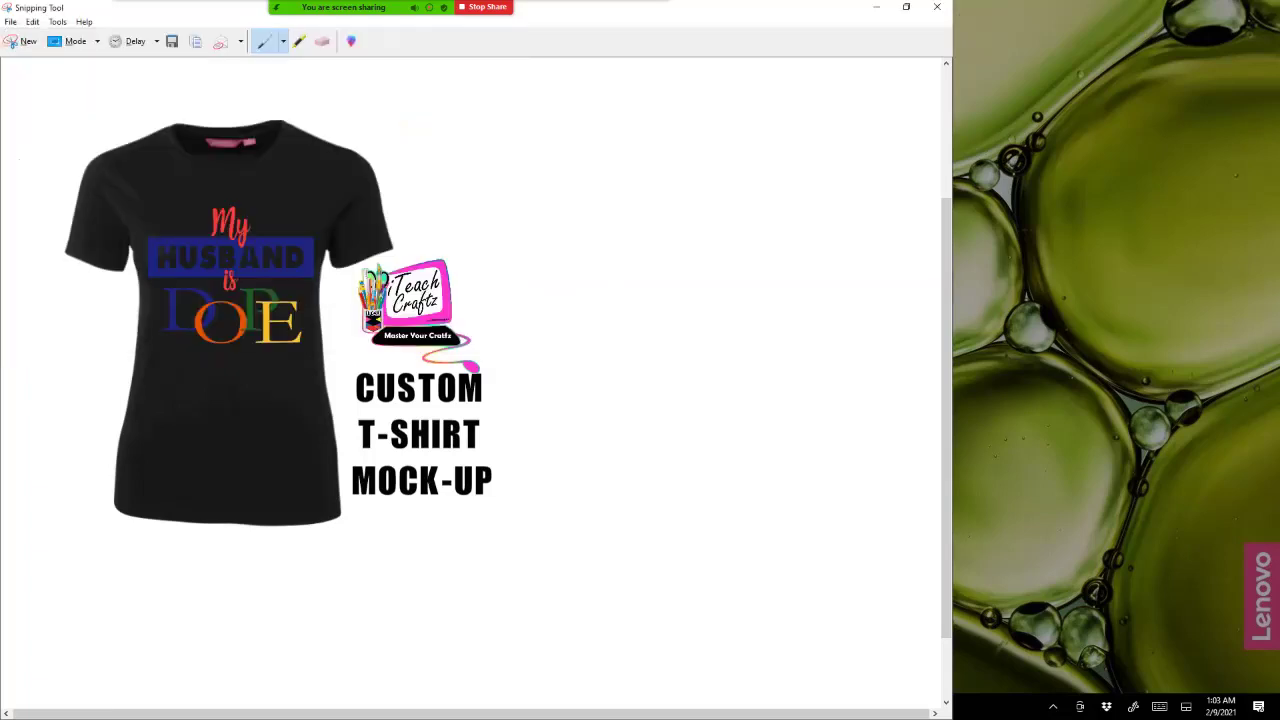
Step: Close the Snipping Tool and return to the mockup canvas in Cricut Design Space
click(937, 7)
key(super)
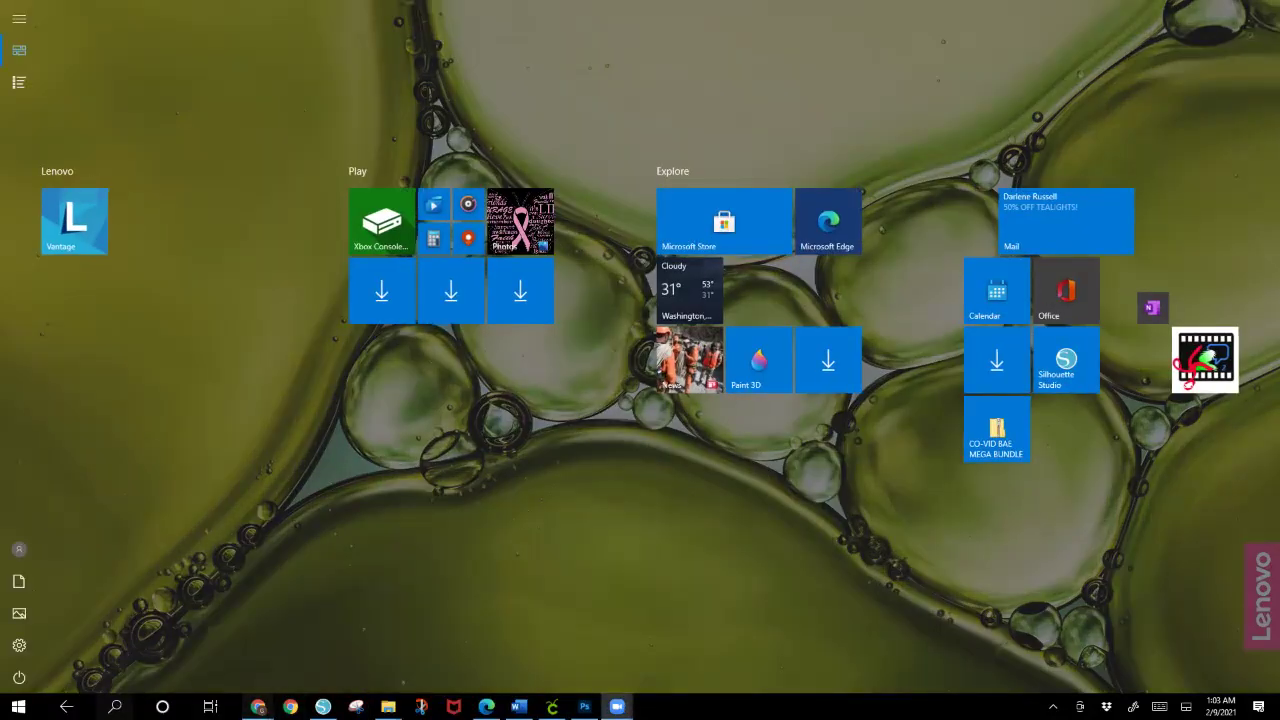
mouse_move(258, 706)
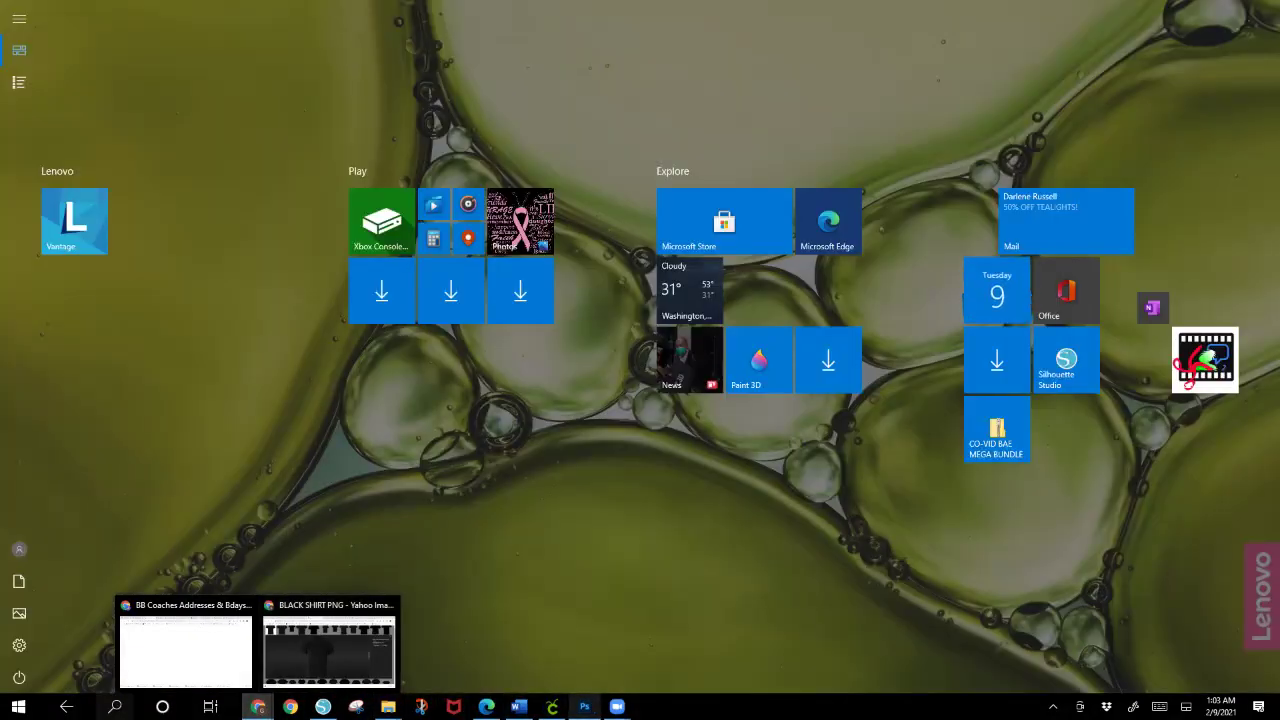
click(552, 706)
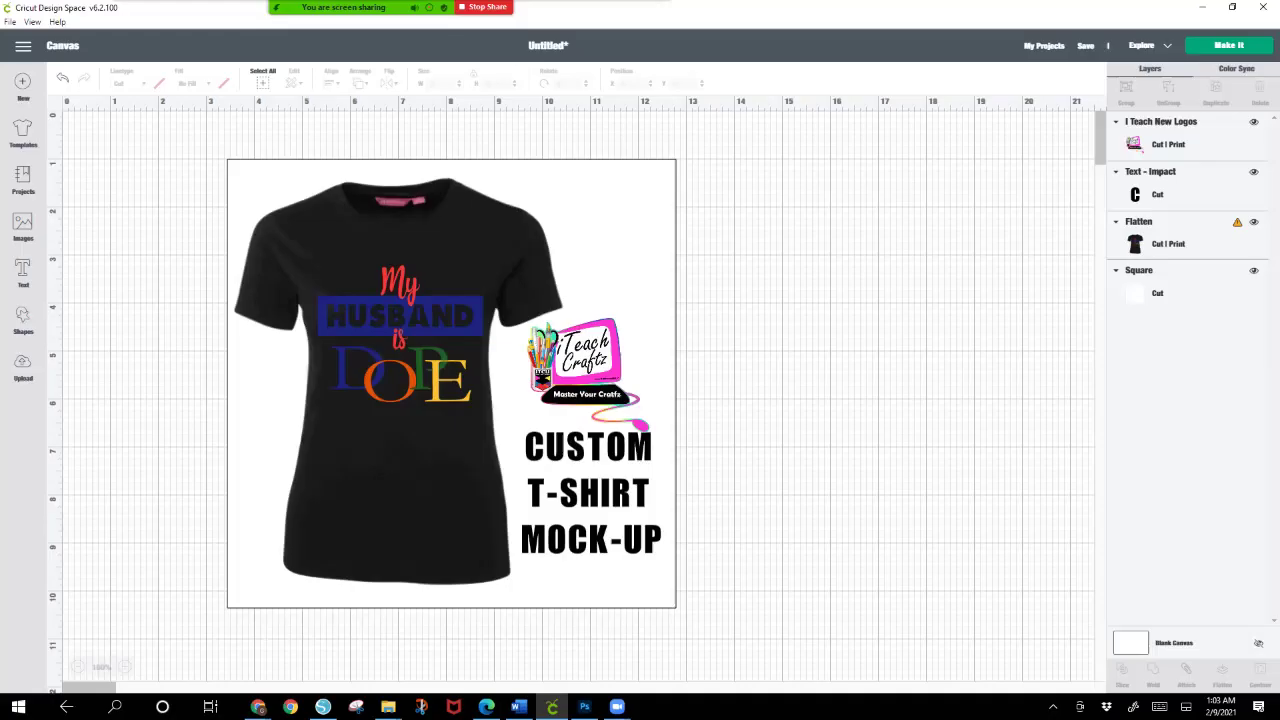